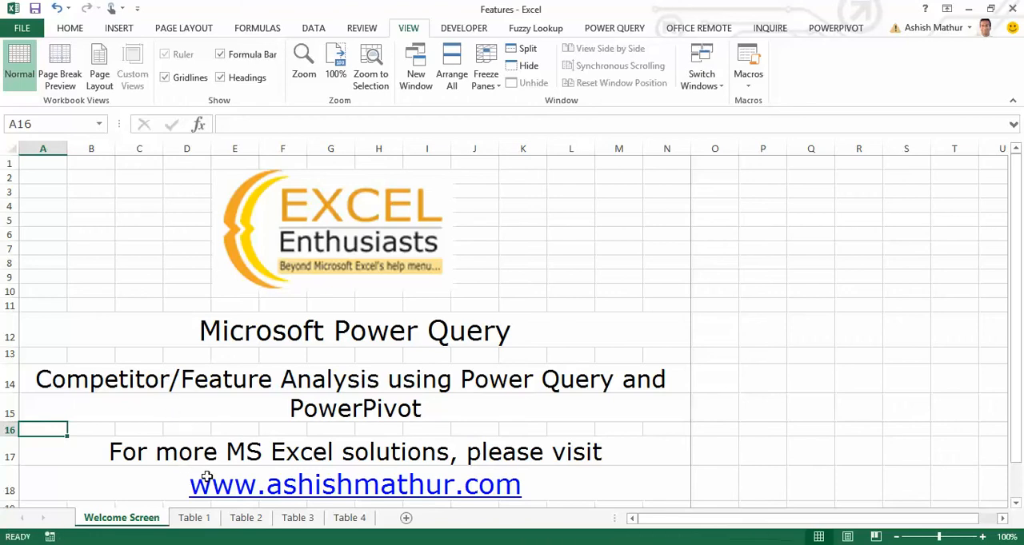
Switch to the Features - Try workbook, showing its Table 1 sheet.
key(alt+Tab)
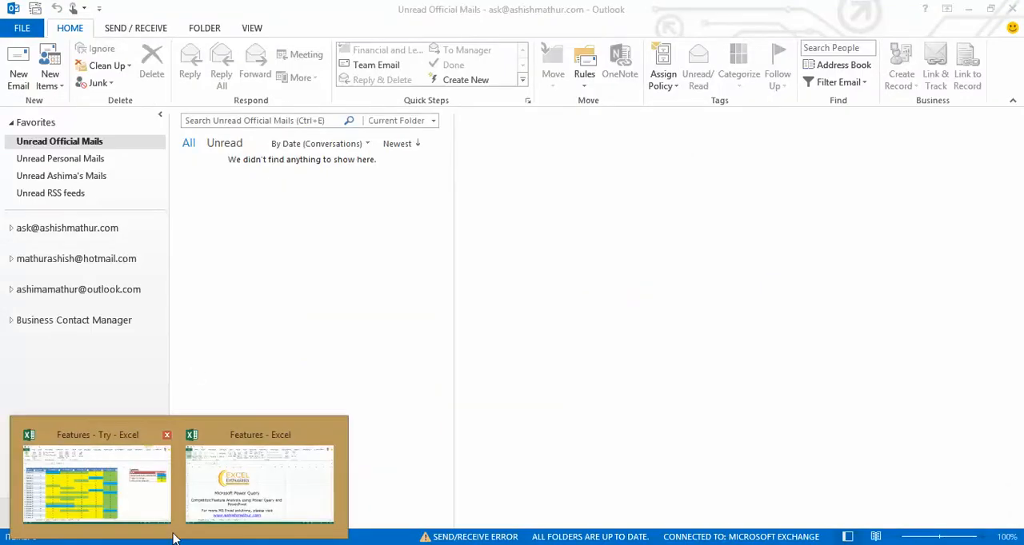
click(150, 516)
click(273, 340)
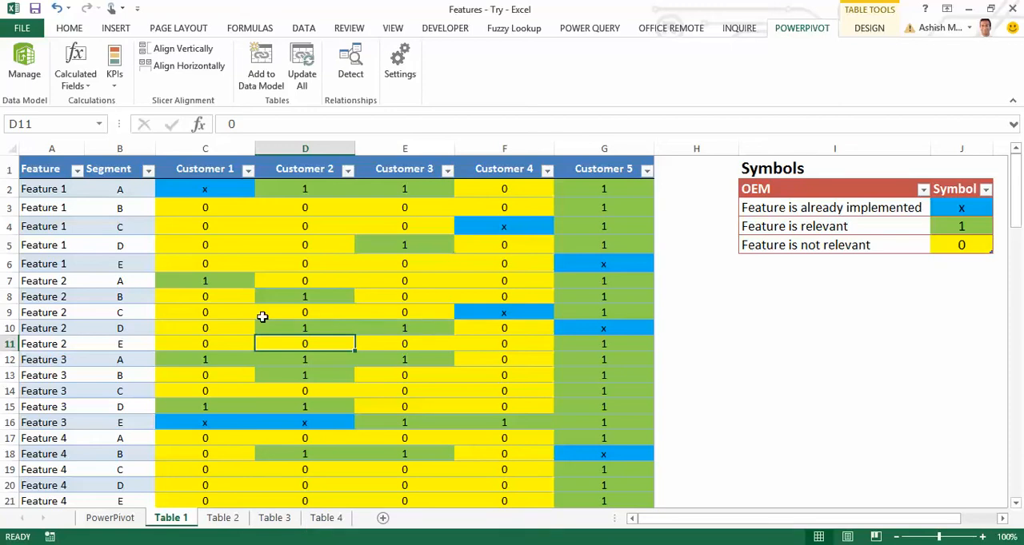
Examine how Feature 1 repeats down the Feature column of Table 1.
key(ctrl+Left)
key(ctrl+Up)
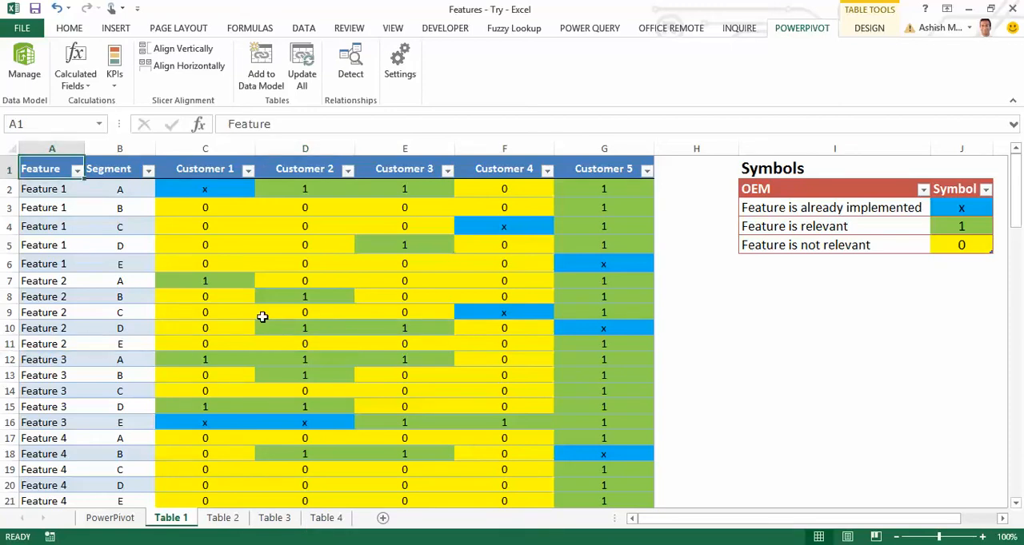
key(Down)
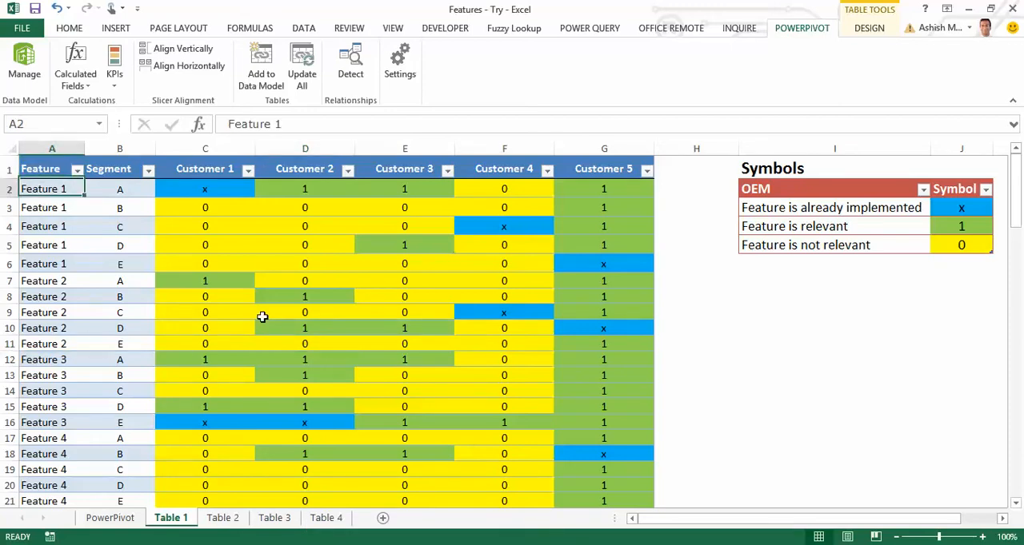
key(shift+Down)
key(shift+Down)
key(shift+Down)
key(shift+Down)
key(shift+Down)
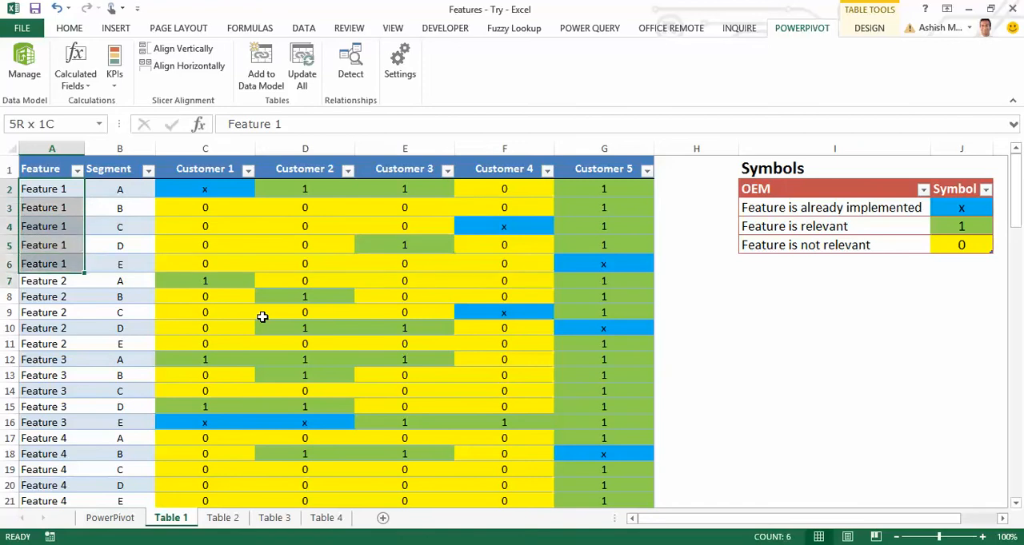
Examine the segment entries listed against Feature 1 in the Segment column of Table 1.
key(Right)
key(shift+Down)
key(shift+Down)
key(shift+Down)
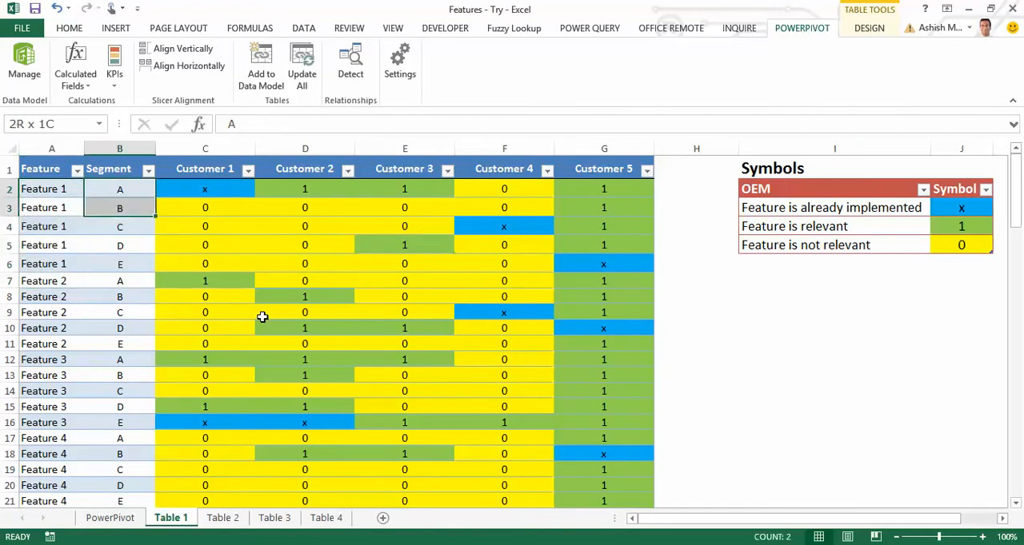
key(shift+Down)
key(shift+Down)
key(shift+Down)
key(Up)
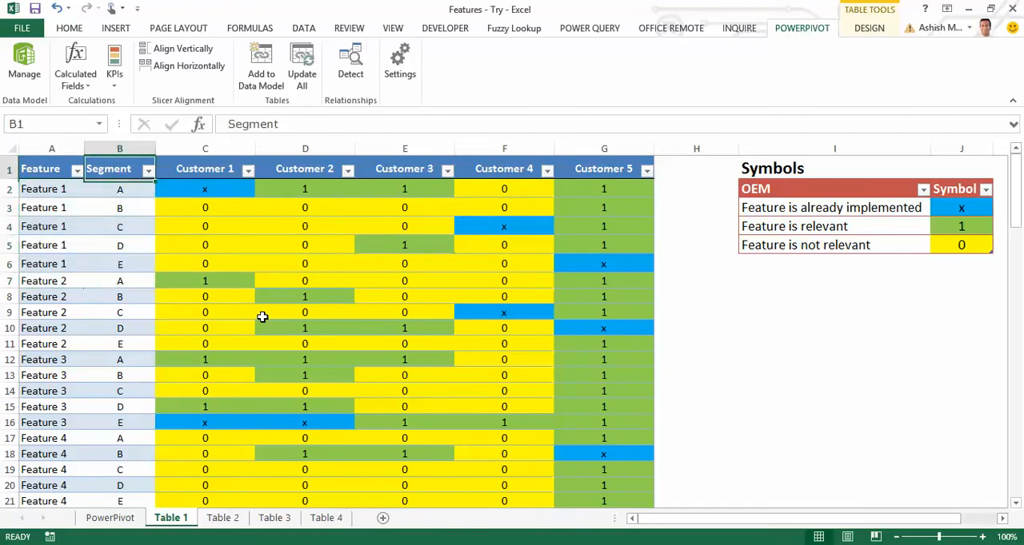
Review the customer headings and the symbols recorded under Customer 1 and Customer 2 in Table 1.
key(Right)
key(ctrl+shift+Right)
key(Down)
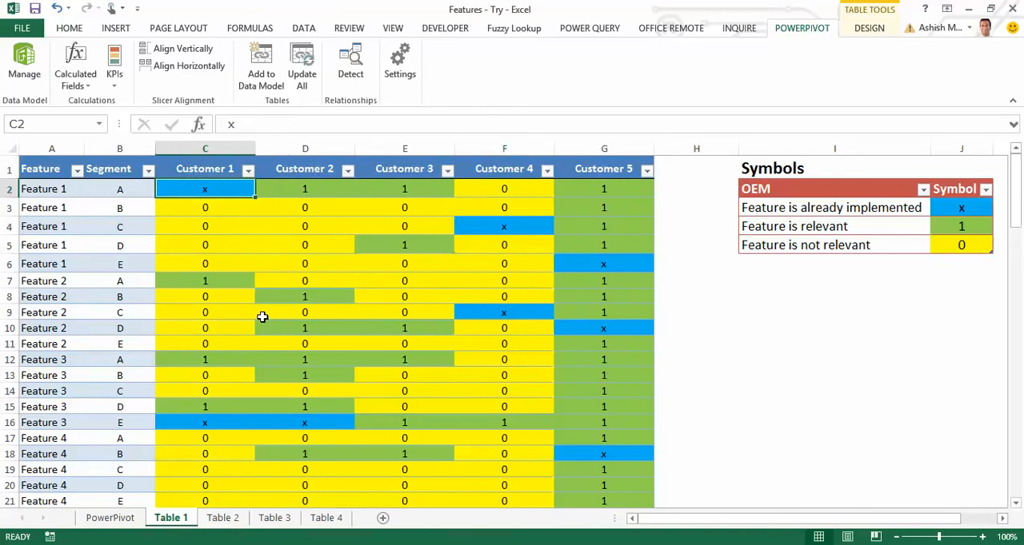
key(Right)
key(Down)
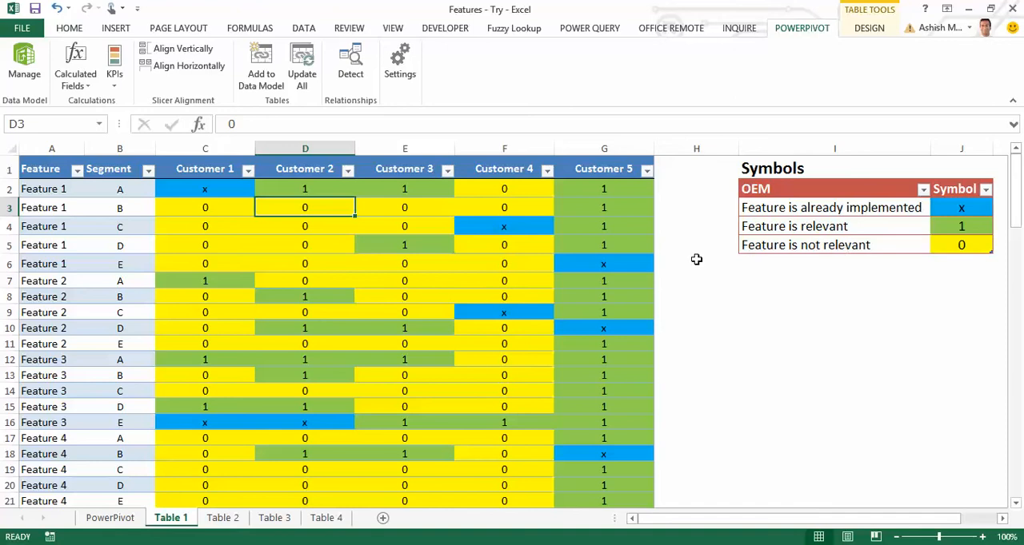
Open the Table 2 sheet and review the entries in its Competitor column.
key(ctrl+Page_Down)
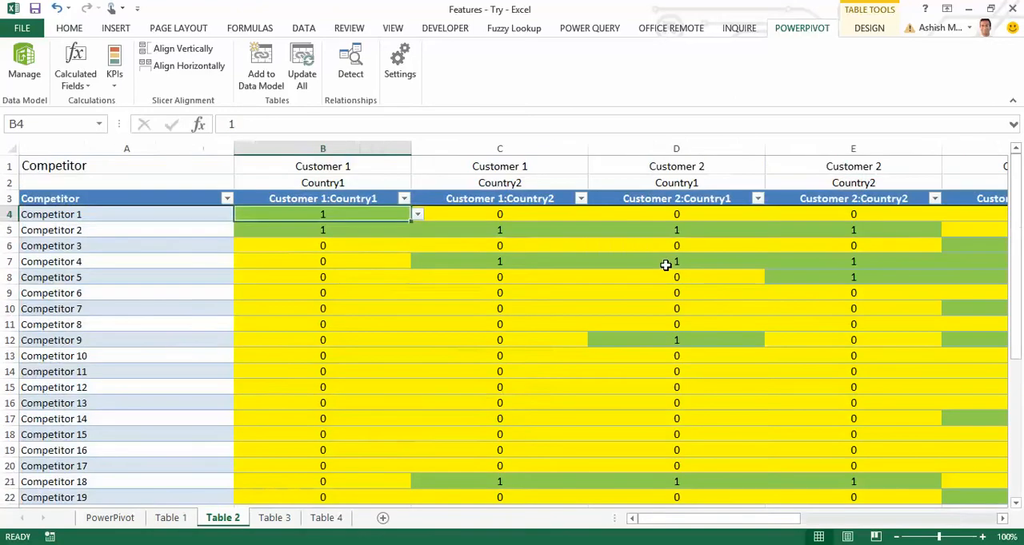
key(Left)
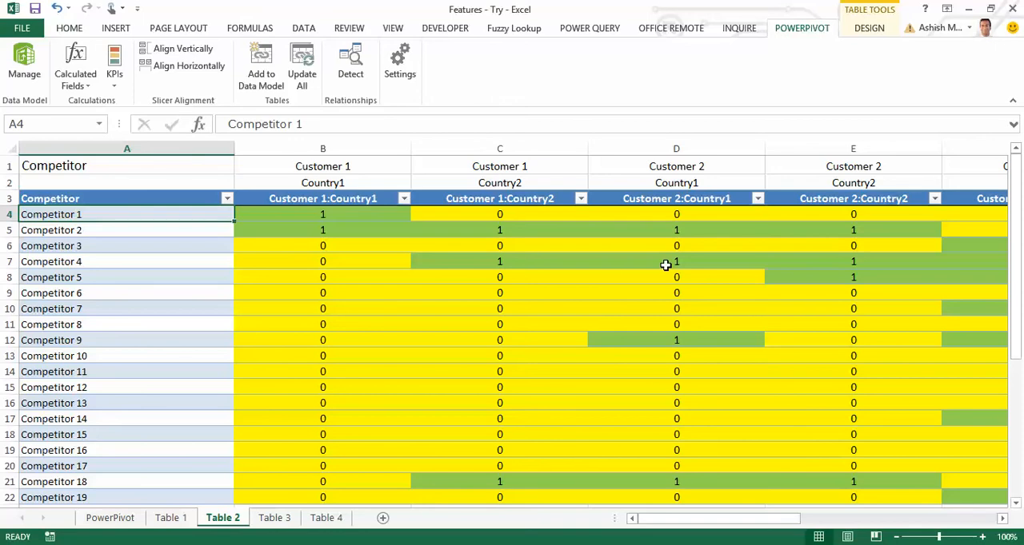
key(shift+Down)
key(shift+Down)
key(shift+Down)
key(shift+Down)
key(shift+Down)
key(shift+Down)
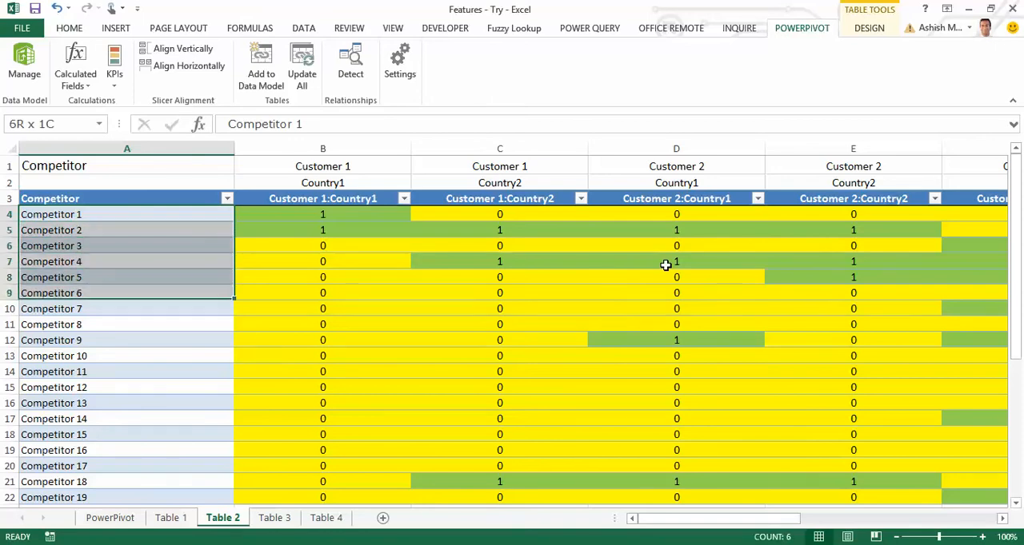
key(Up)
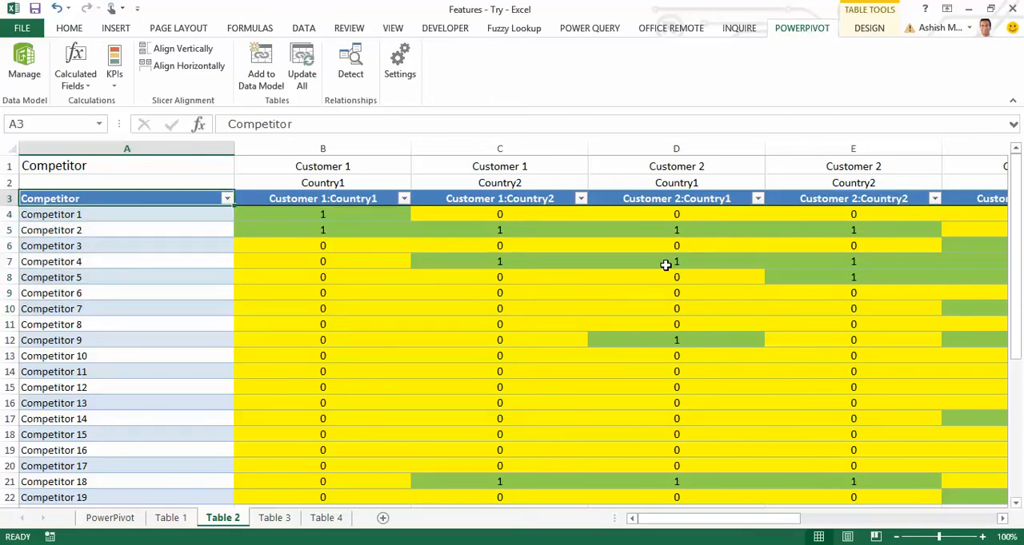
Examine the customer and country heading rows above the two Customer 1 columns in Table 2.
key(Right)
key(Up)
key(Up)
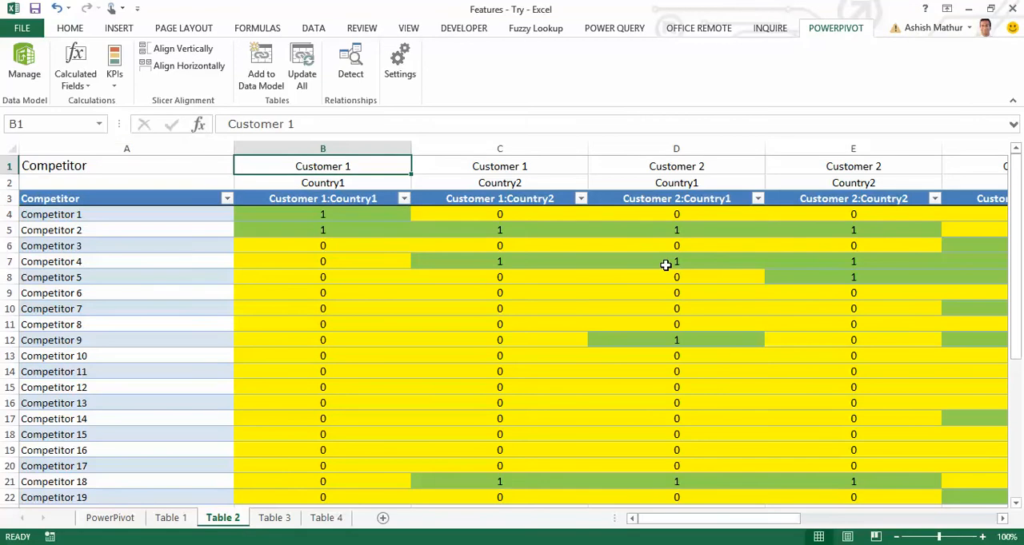
key(shift+Down)
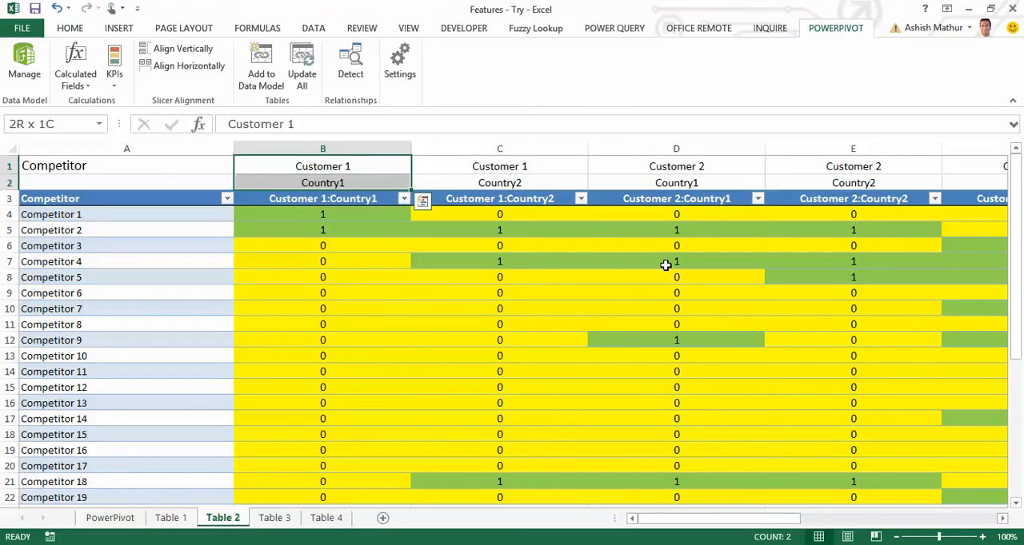
key(shift+Up)
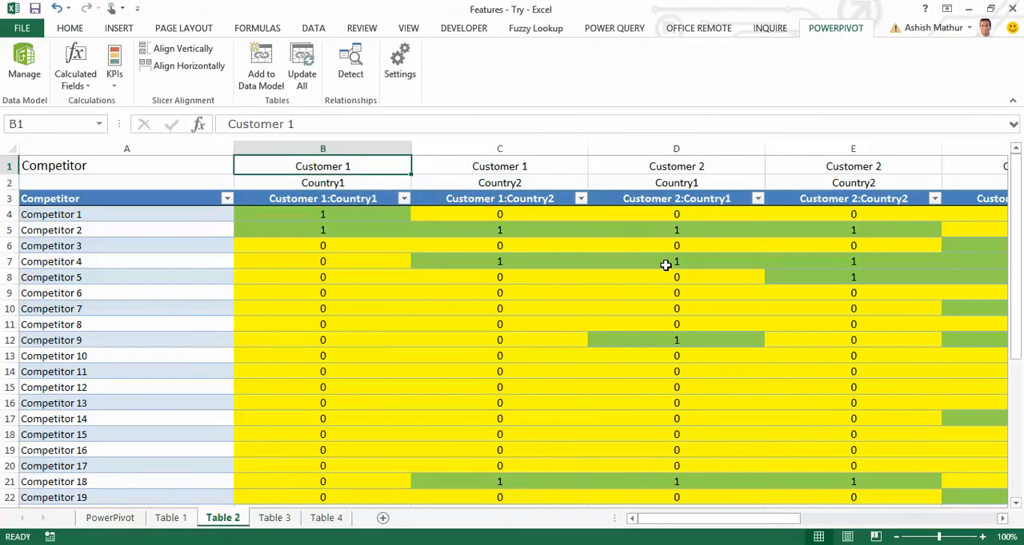
key(Right)
key(Down)
key(Up)
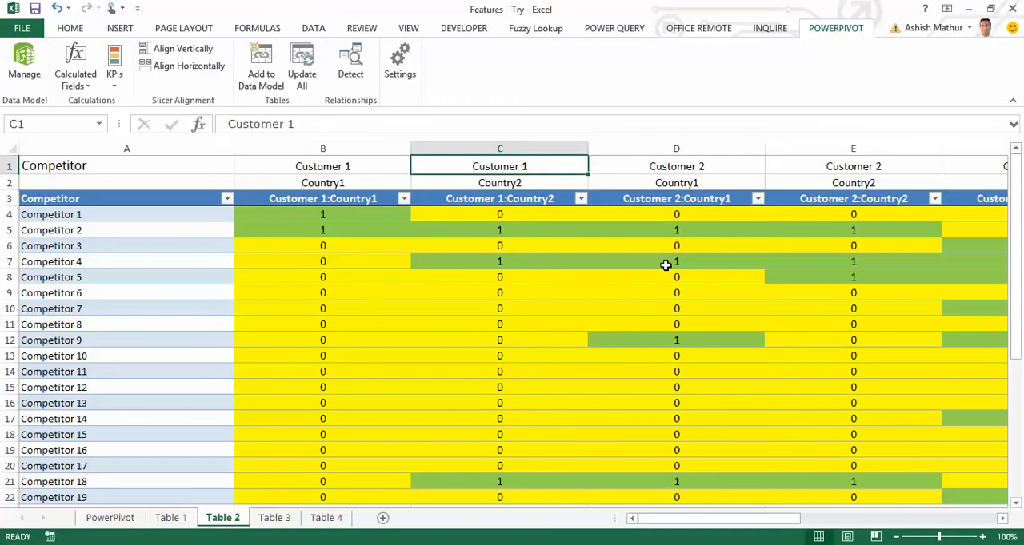
key(Left)
key(shift+Right)
key(Down)
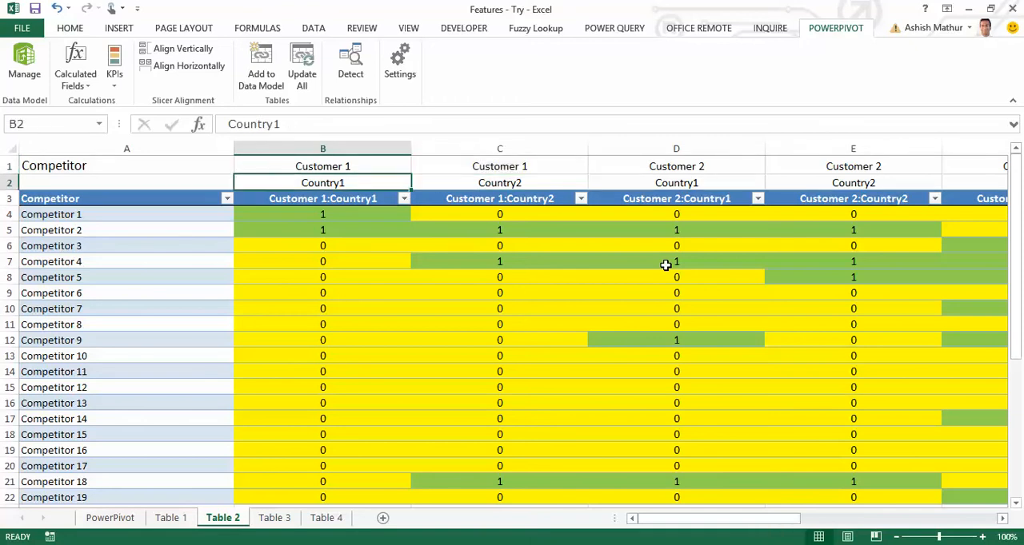
Compare the country headings of Customer 1 with those of Customer 2 in Table 2.
key(Right)
key(Left)
key(Left)
key(Right)
key(Right)
key(Right)
key(Up)
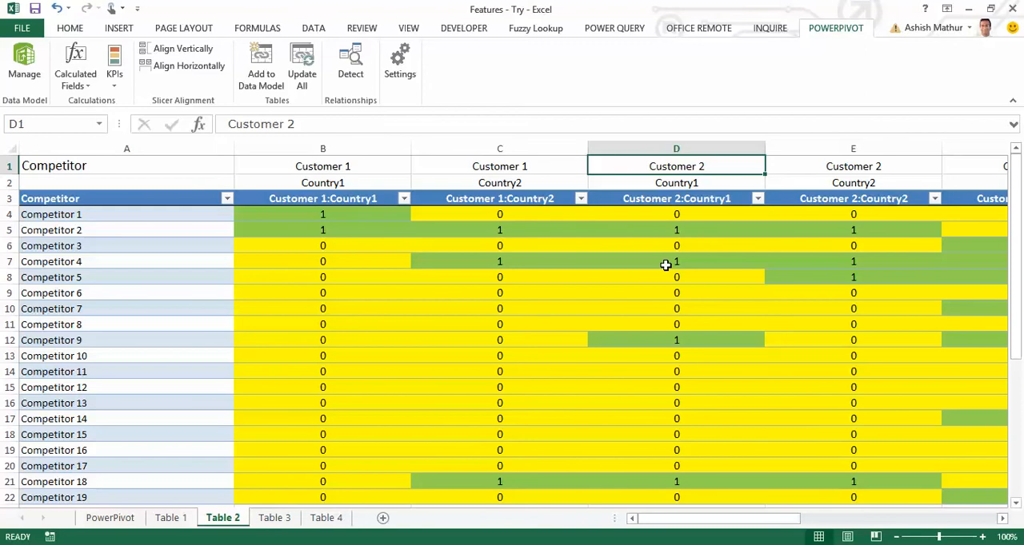
key(shift+Right)
key(Down)
key(shift+Right)
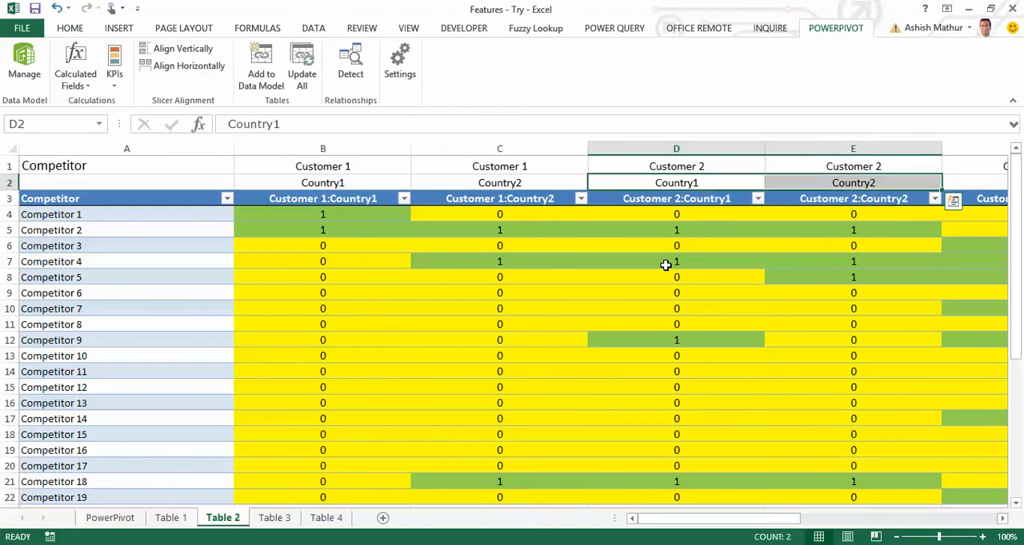
Check the competitor relevance values in Table 2 against the Symbols legend below the table.
key(Down)
key(Down)
key(Down)
key(Down)
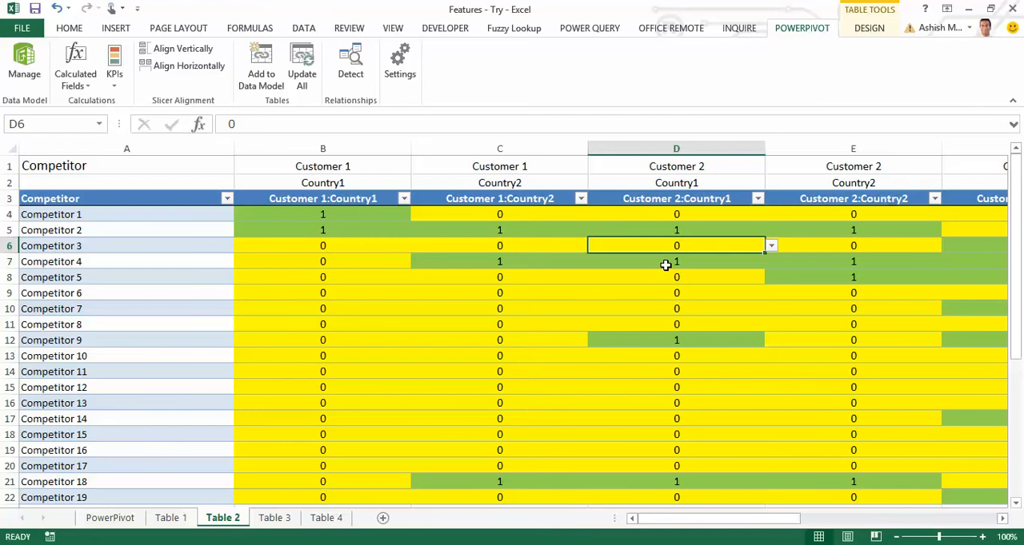
key(Home)
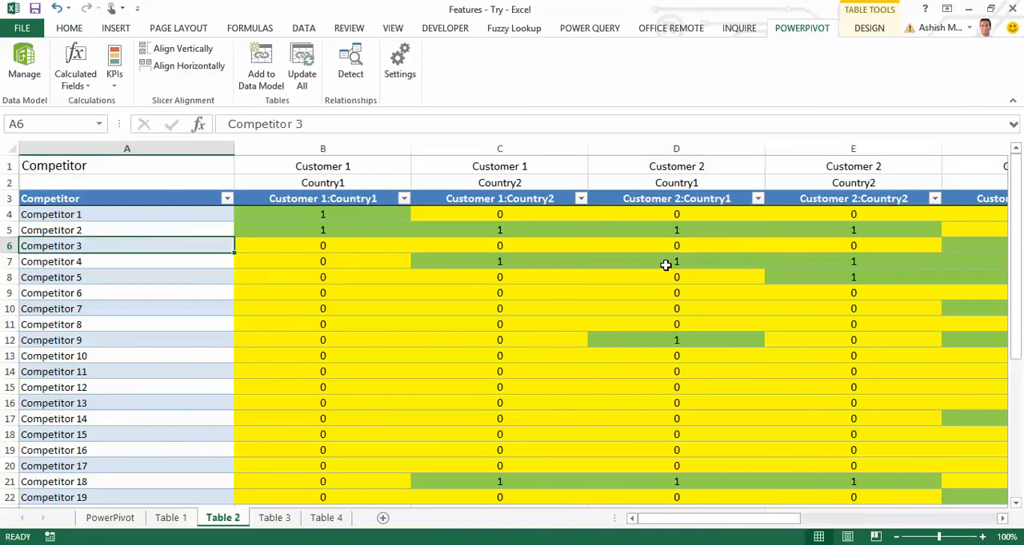
key(ctrl+Down)
key(ctrl+Down)
key(ctrl+Down)
key(Up)
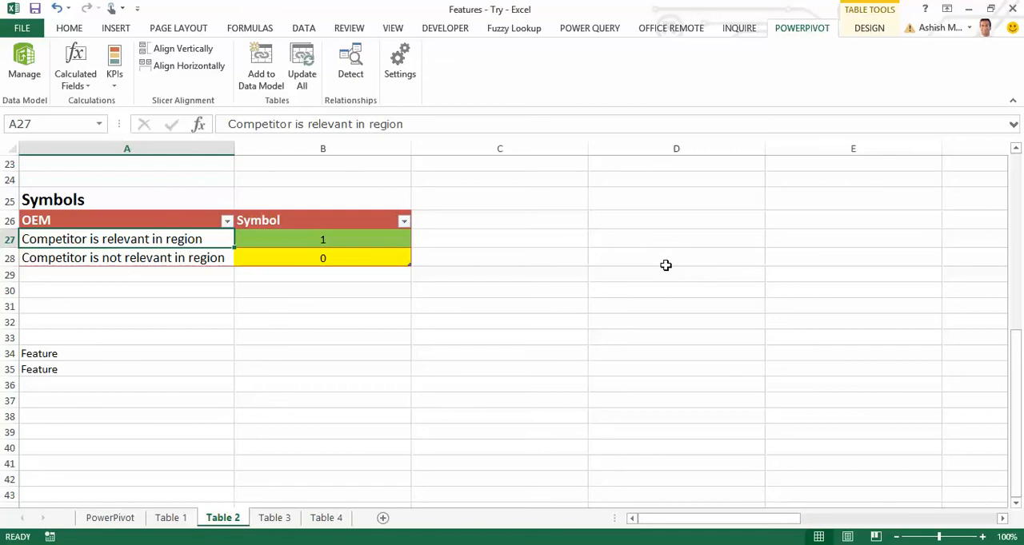
key(Down)
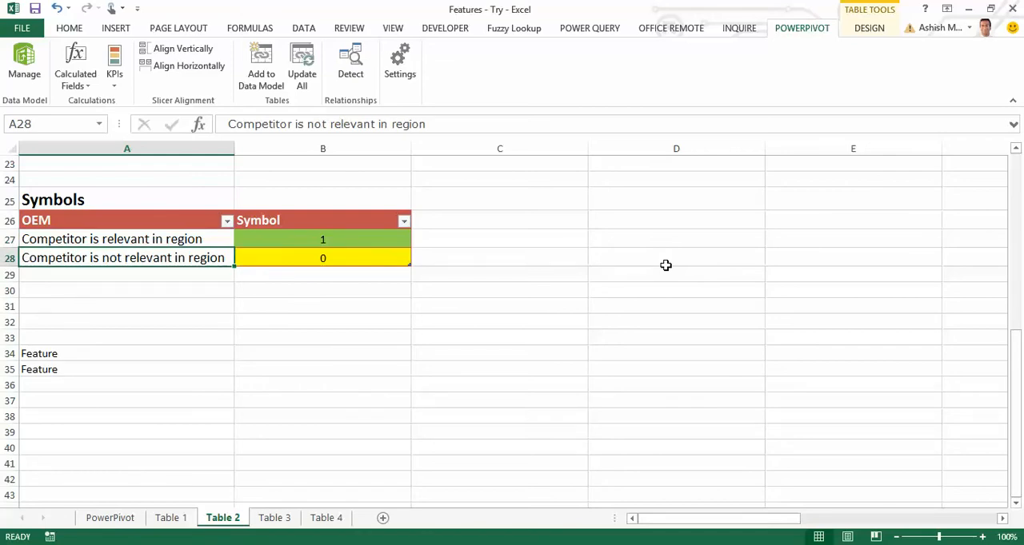
Open the Table 3 sheet and review the first entries in its Feature column.
key(ctrl+Page_Down)
key(Home)
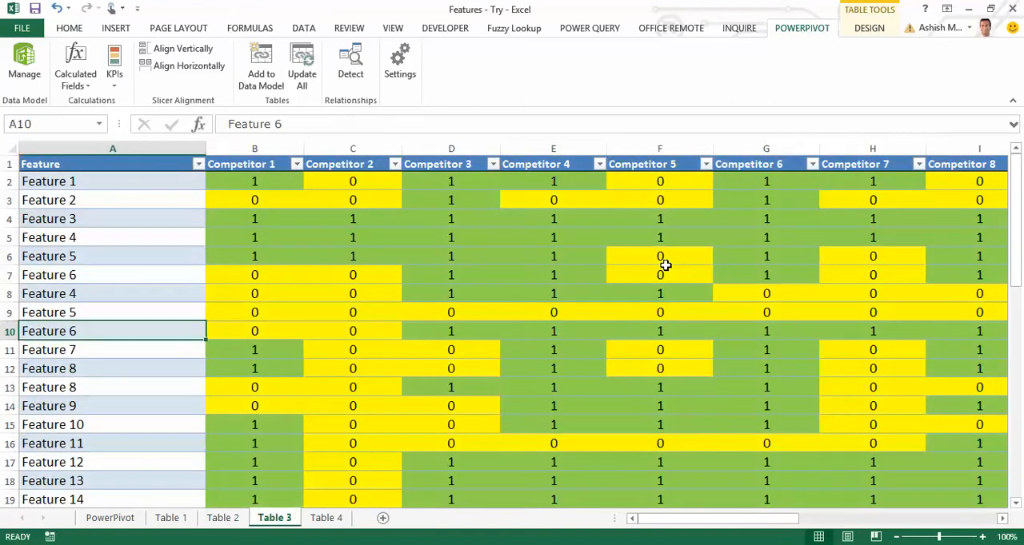
key(ctrl+Up)
key(Down)
key(shift+Down)
key(shift+Down)
key(shift+Down)
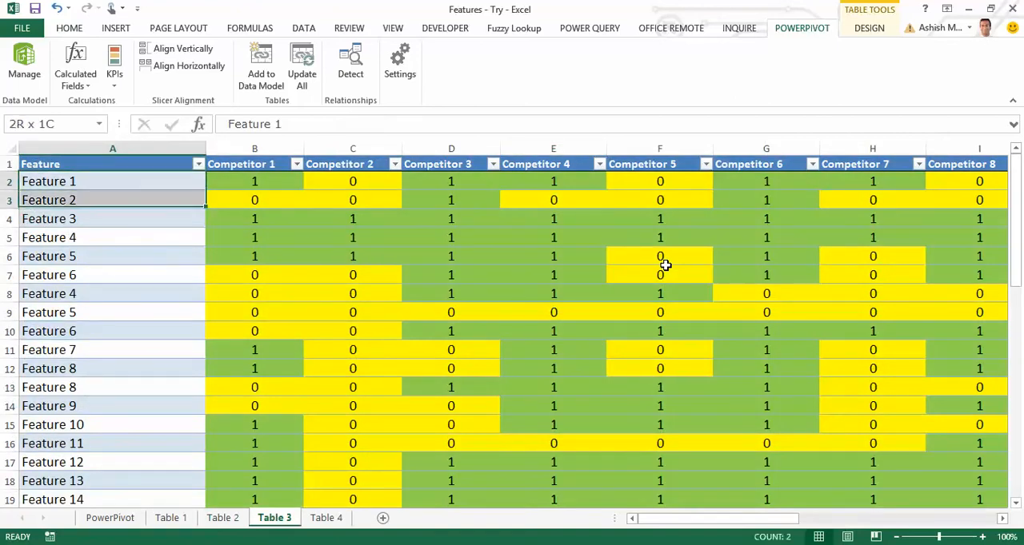
Examine the competitor headings in Table 3 and the values recorded for Feature 1.
key(Up)
key(Right)
key(shift+Right)
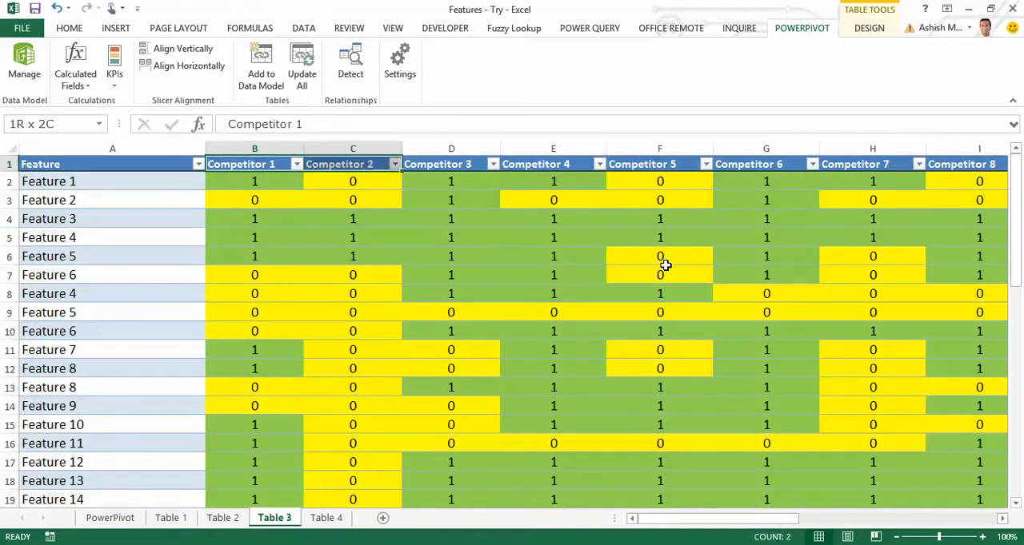
key(shift+Right)
key(shift+Right)
key(shift+Right)
key(Down)
key(Right)
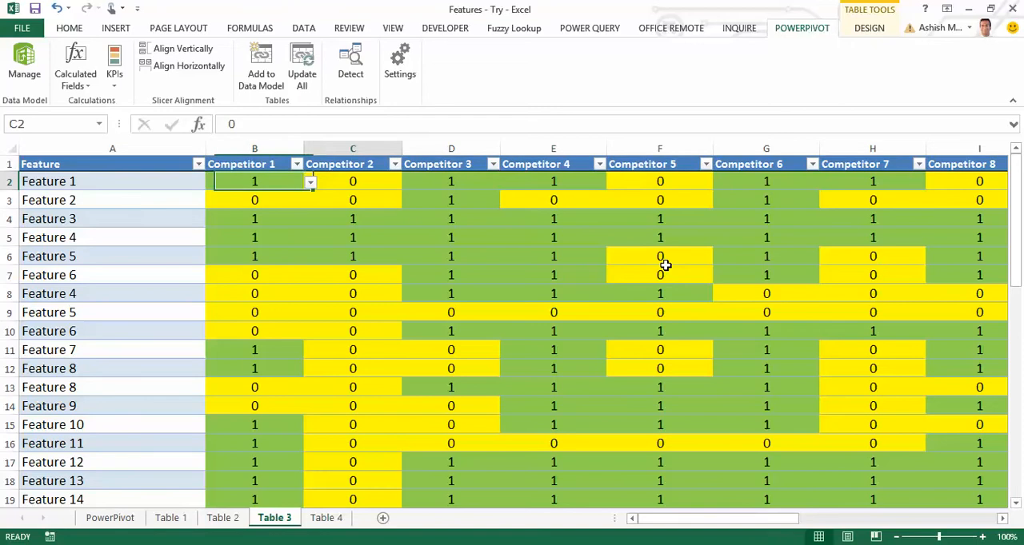
key(Right)
key(Left)
Read the Symbols legend below Table 3 for competitors with and without a USP, and return to the table's first rows.
key(Left)
key(Left)
key(Right)
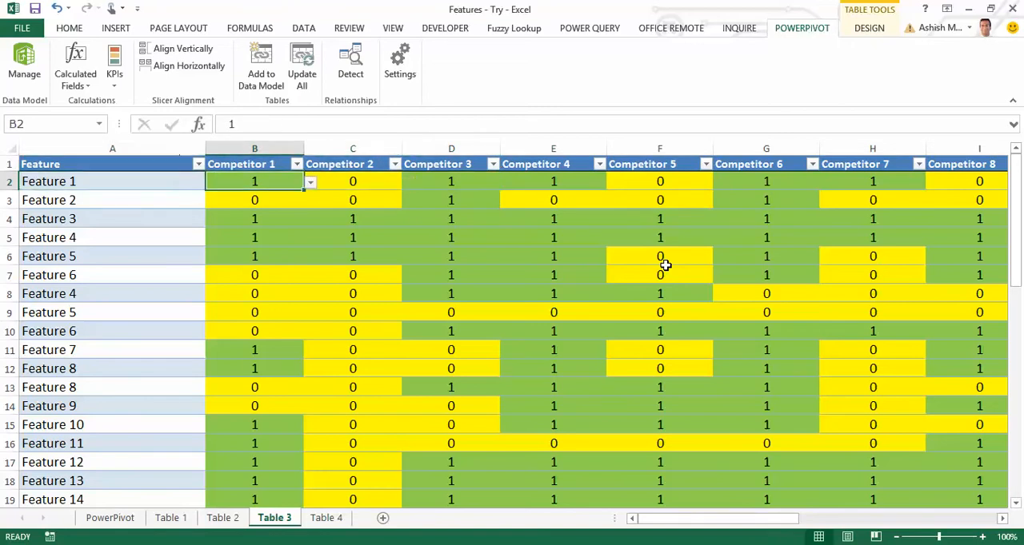
key(Left)
key(Page_Down)
key(Page_Down)
key(Down)
key(Down)
key(Down)
key(Down)
key(Down)
key(Down)
key(Down)
key(Down)
key(Down)
key(Down)
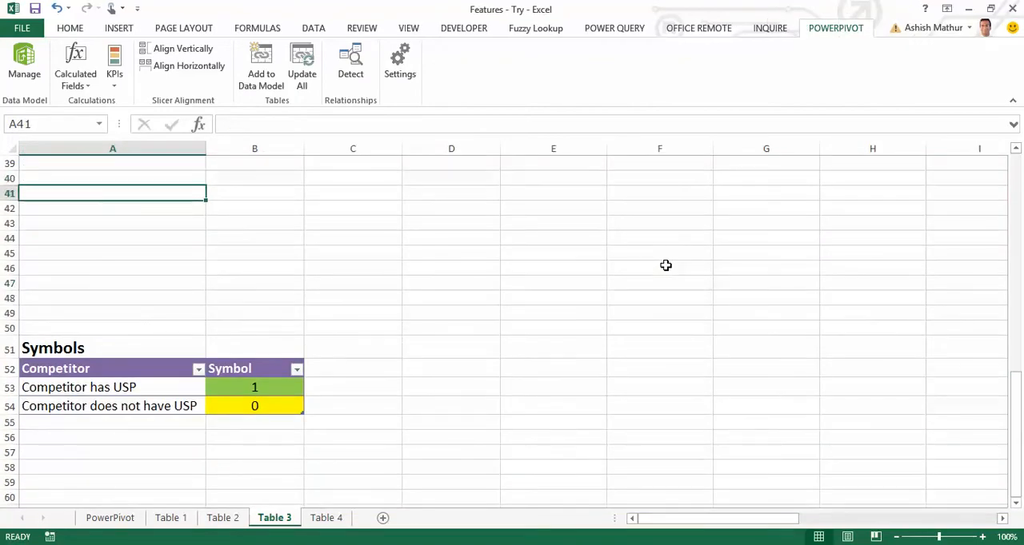
key(Down)
key(Down)
key(Down)
key(Down)
key(Up)
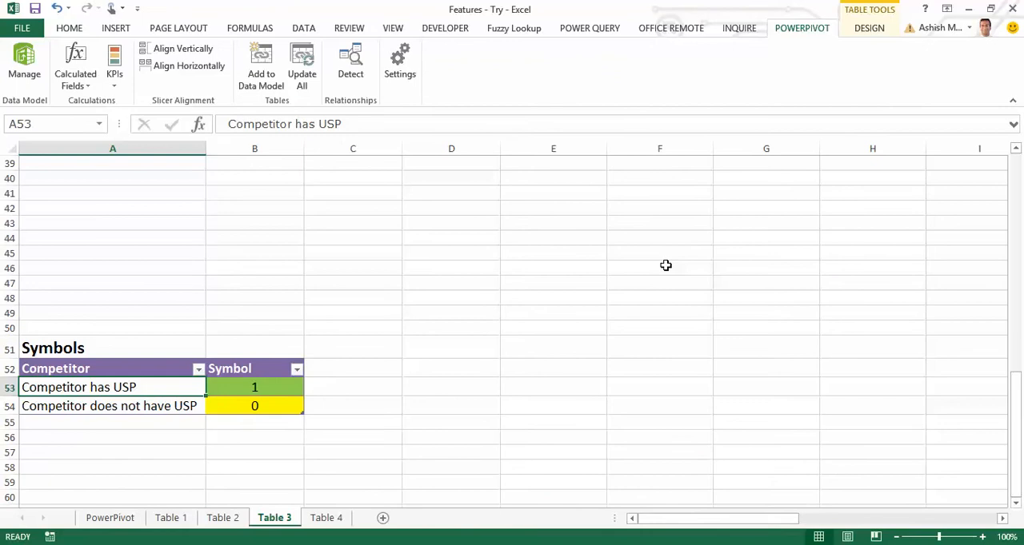
key(Right)
key(Down)
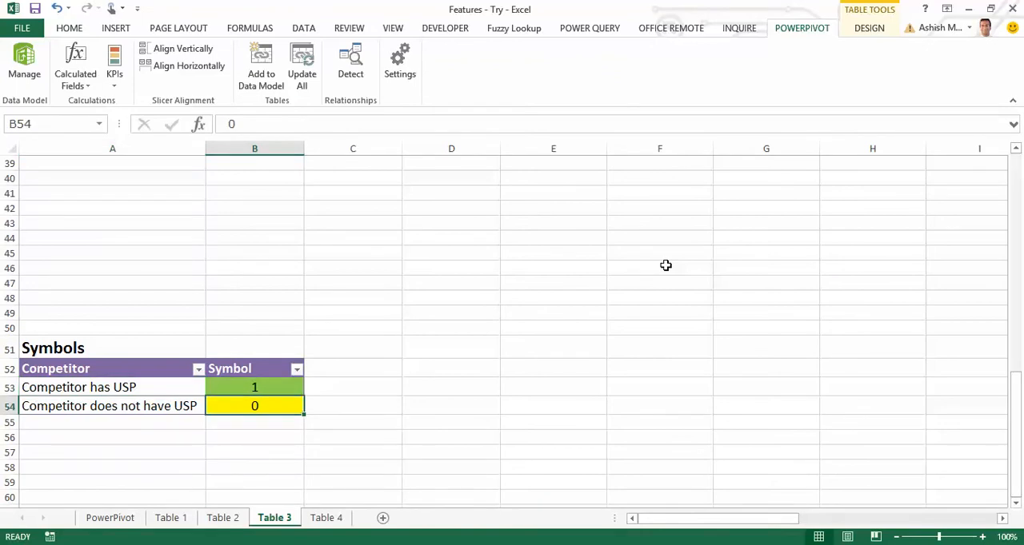
key(Left)
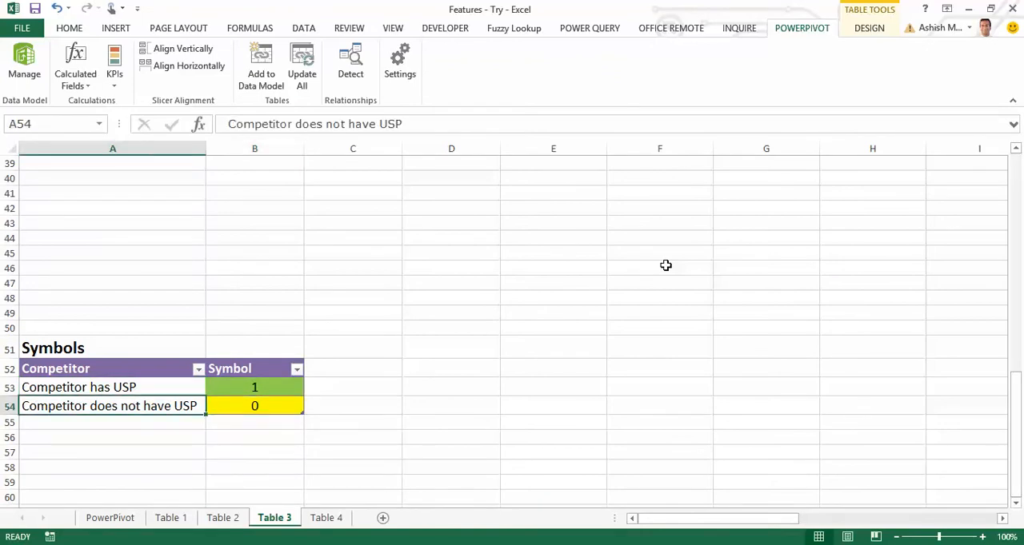
key(Page_Up)
key(Page_Up)
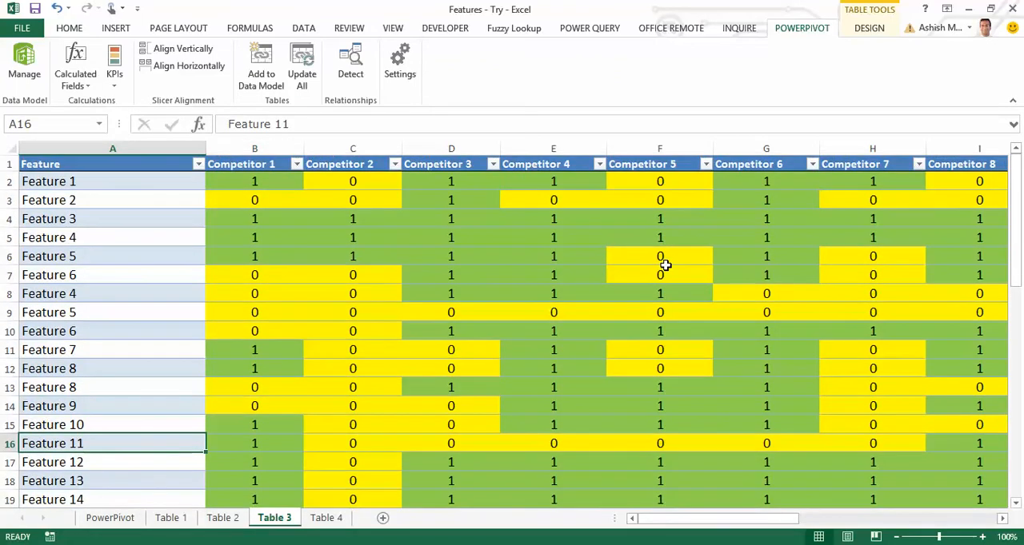
Open the Table 4 sheet and review its Feature column and the Formula for feature benefit calculation column.
key(ctrl+Page_Down)
key(Left)
key(Left)
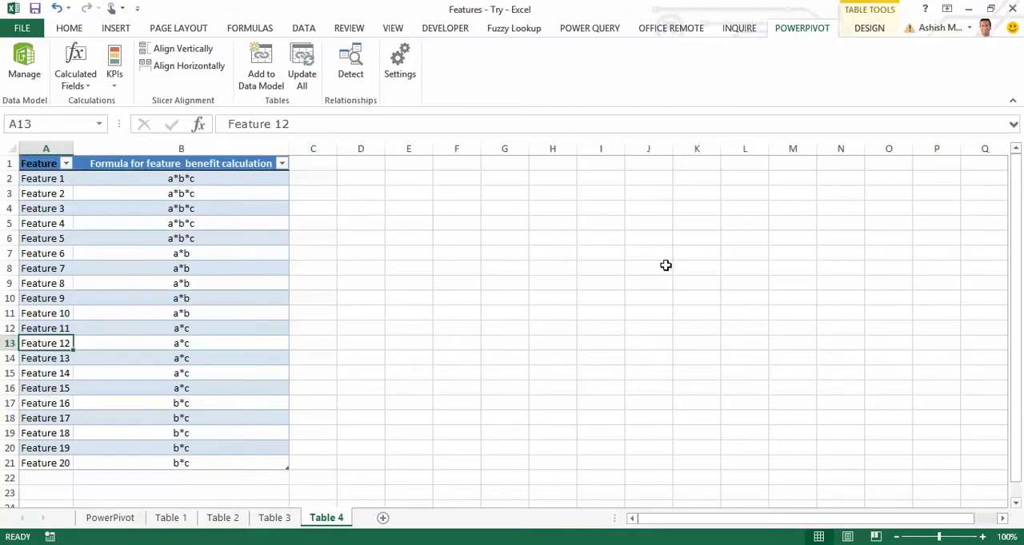
key(ctrl+Up)
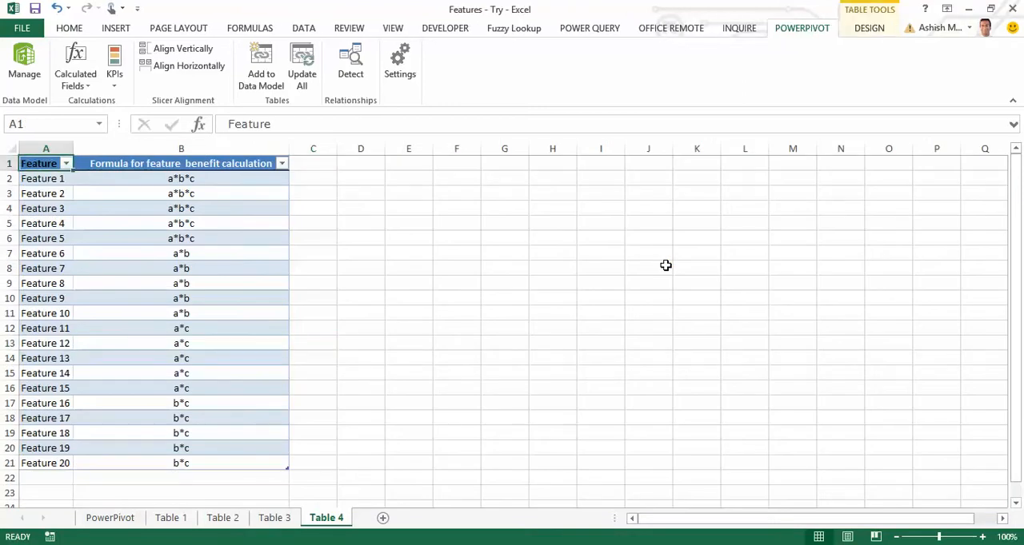
key(Down)
key(ctrl+shift+Down)
key(Up)
key(Down)
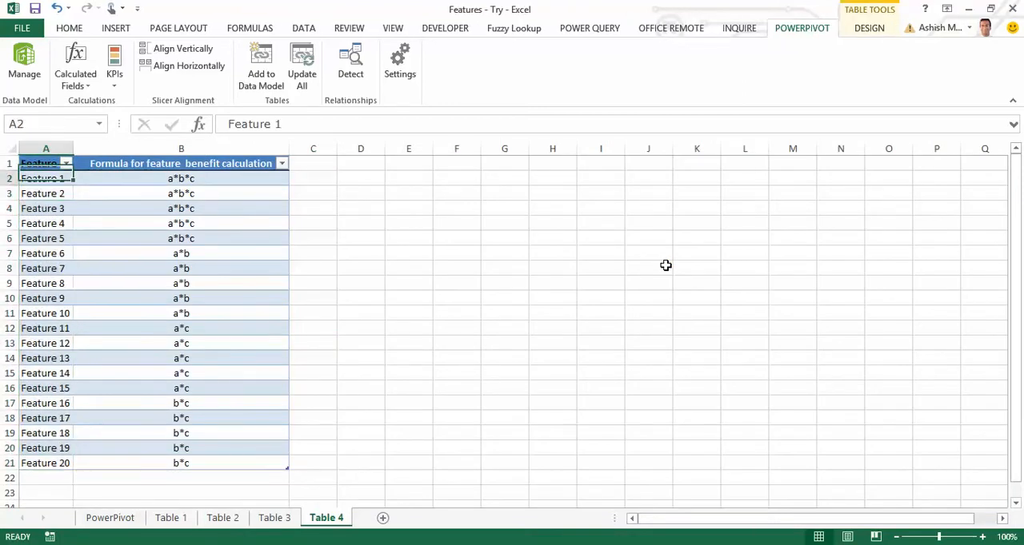
key(ctrl+shift+Down)
key(Right)
key(ctrl+shift+Down)
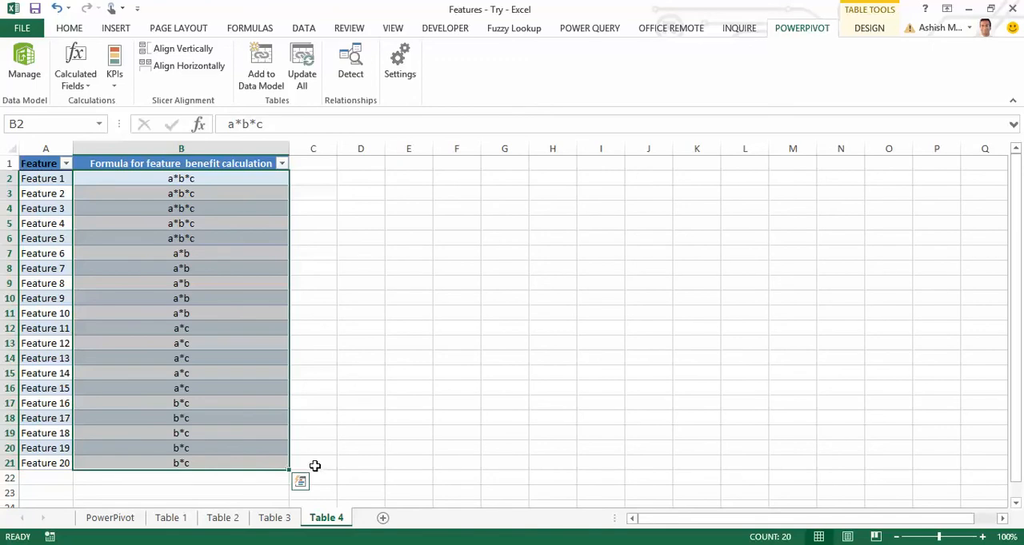
Open the PowerPivot sheet and inspect the choices in the pivot table's Is Competitor Relevant? filter, leaving the filter as set.
click(111, 518)
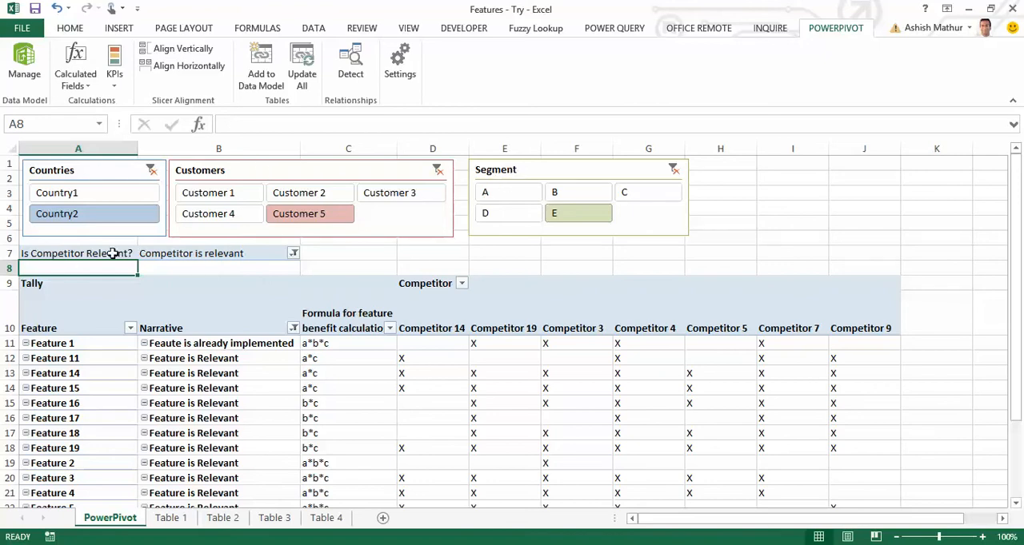
click(166, 254)
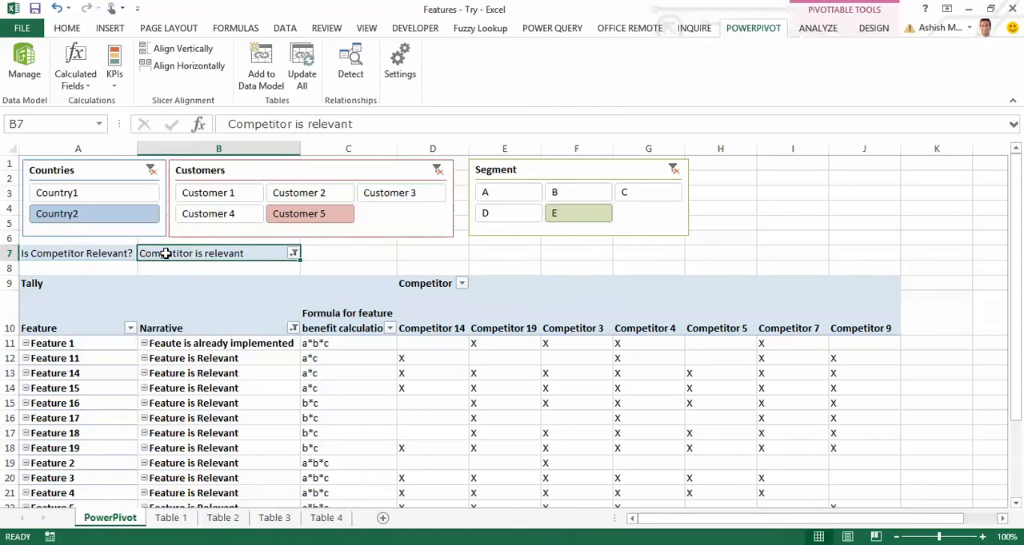
click(293, 254)
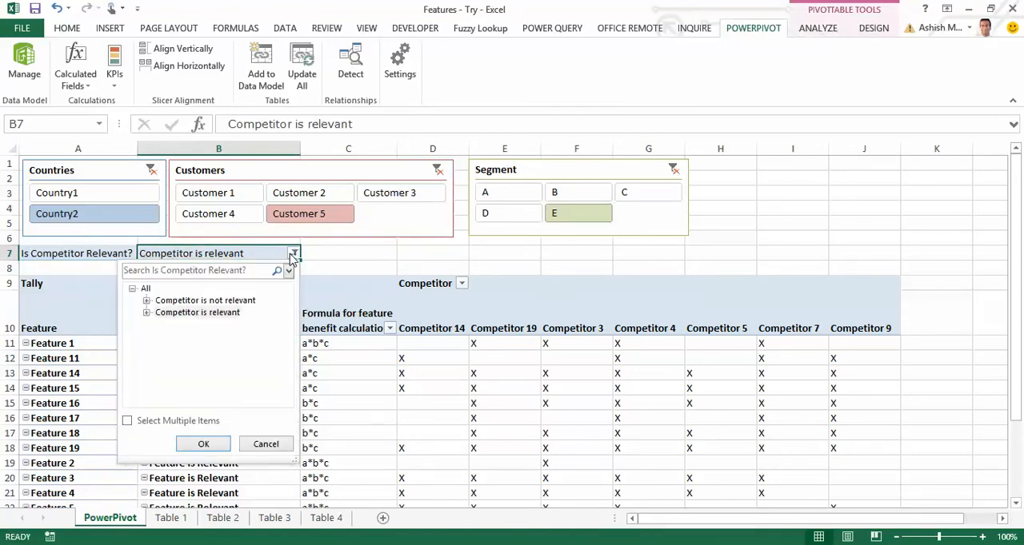
click(346, 362)
Review the features listed in the pivot table's Feature column, starting from Feature 1.
scroll(284, 361, down, 1)
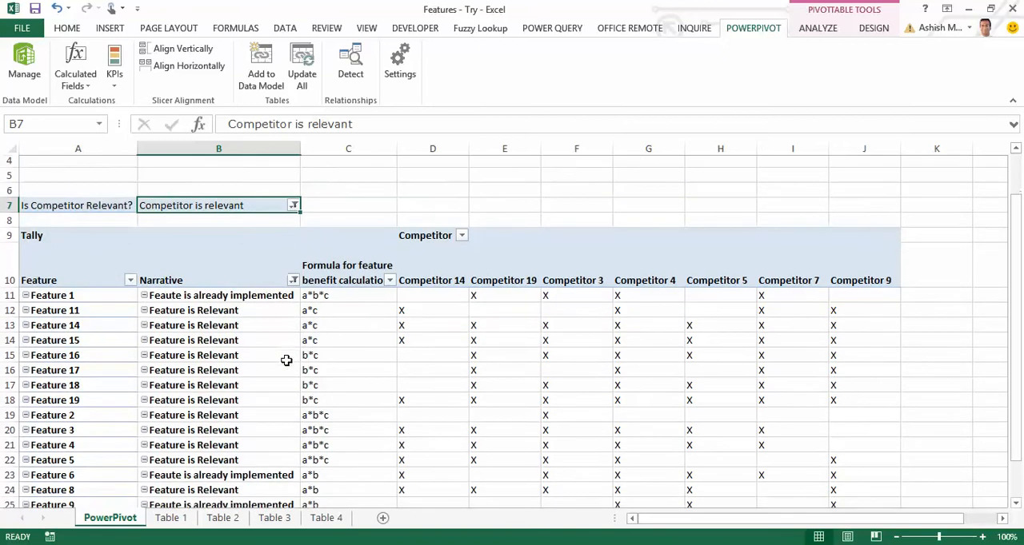
scroll(286, 361, down, 1)
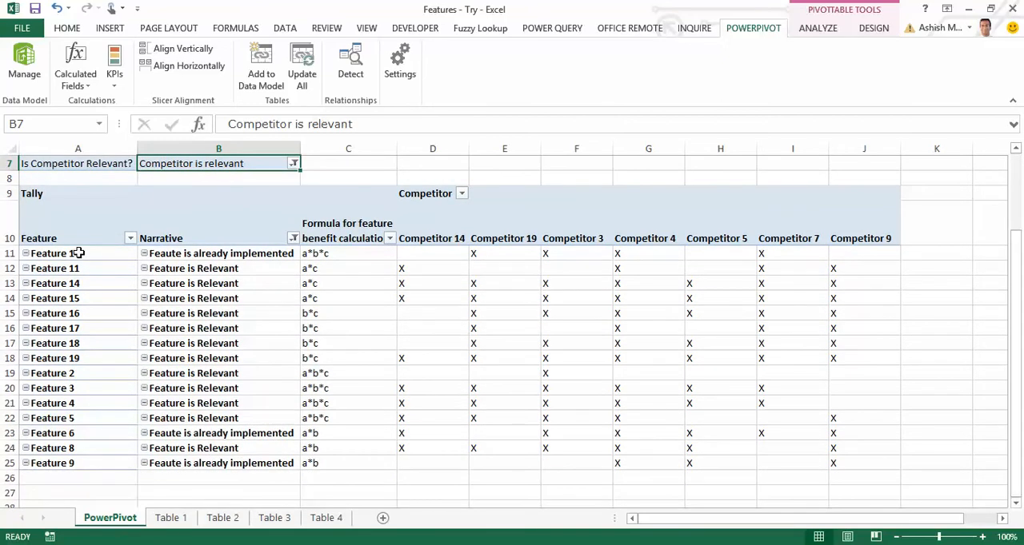
drag(80, 254, 86, 404)
Inspect the choices in the pivot table's Narrative filter without changing the selection.
scroll(86, 405, up, 2)
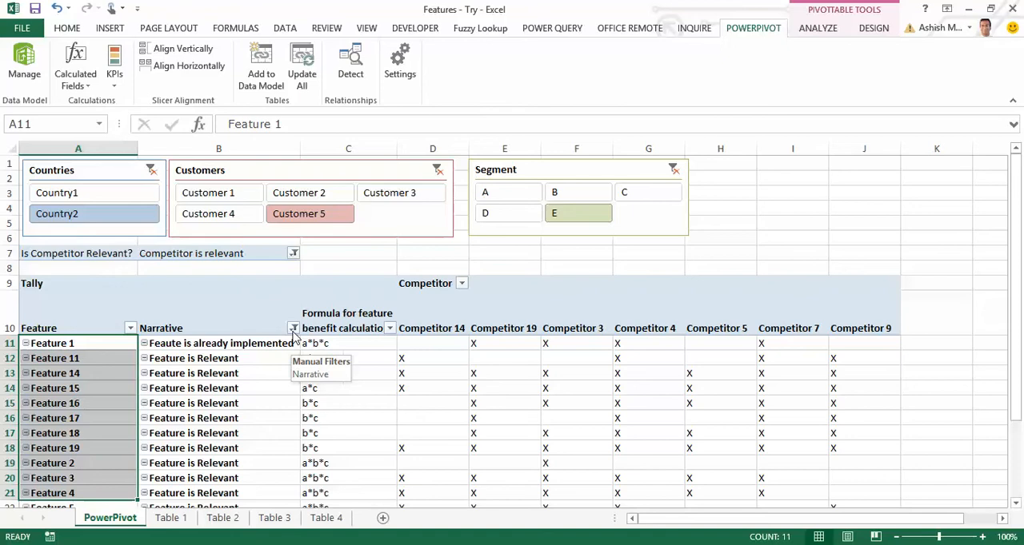
click(282, 361)
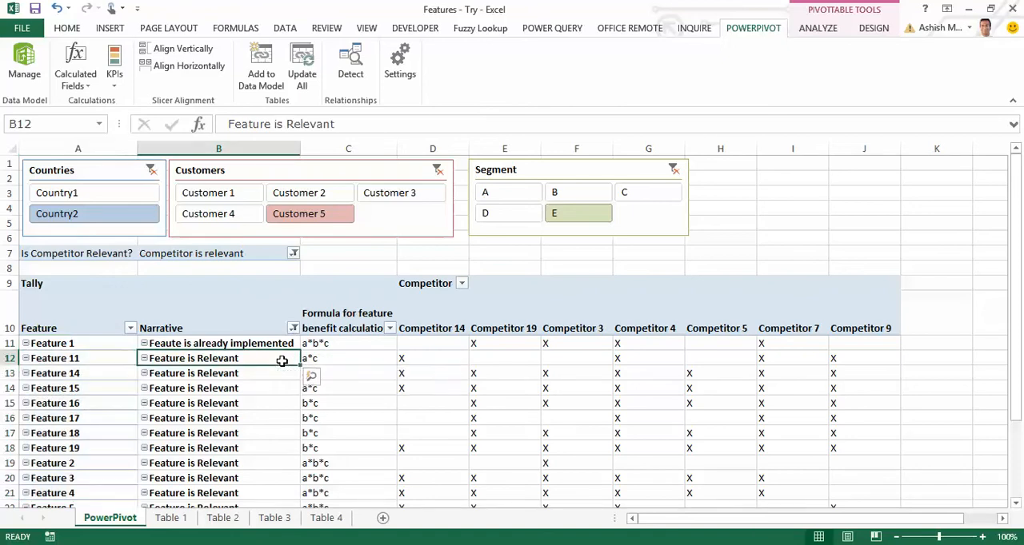
click(293, 328)
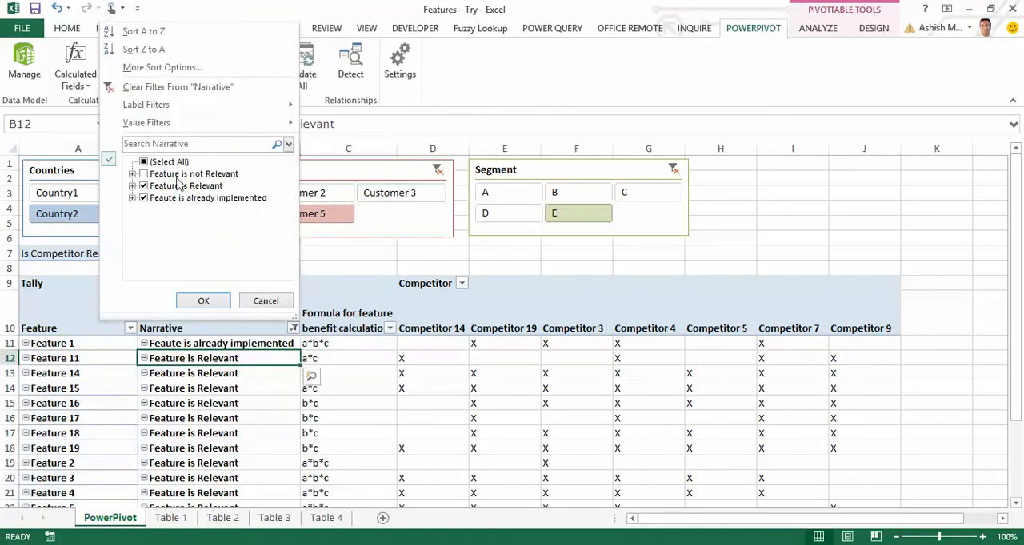
click(274, 380)
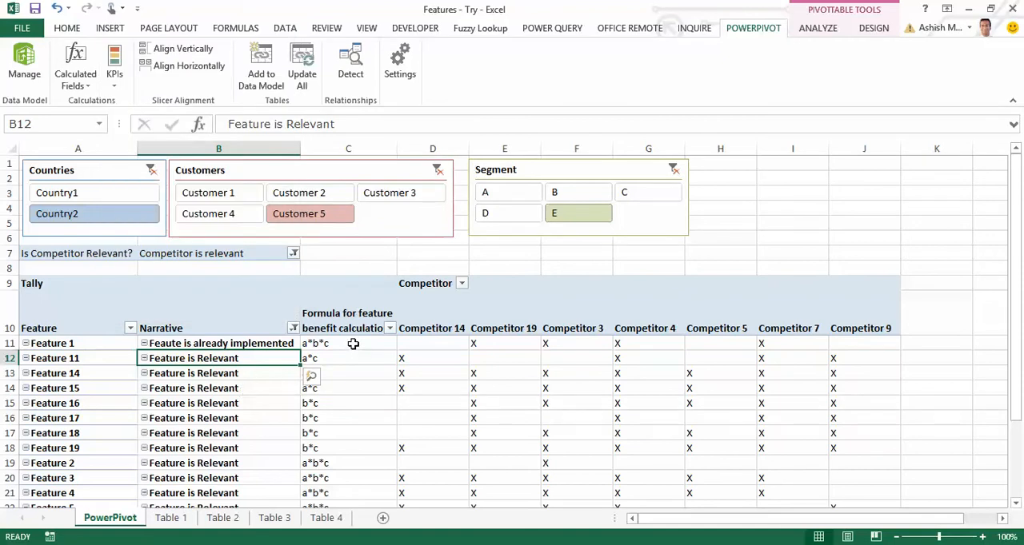
Examine the pivot table's benefit formulas and competitor headings, and check the tally cells for Features 2, 18 and 19.
drag(354, 343, 354, 486)
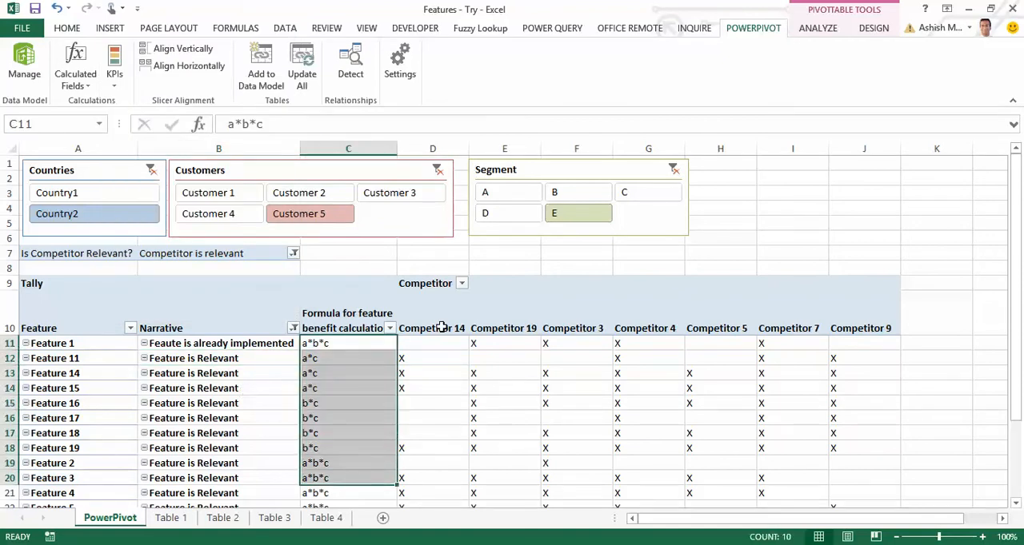
drag(432, 327, 805, 329)
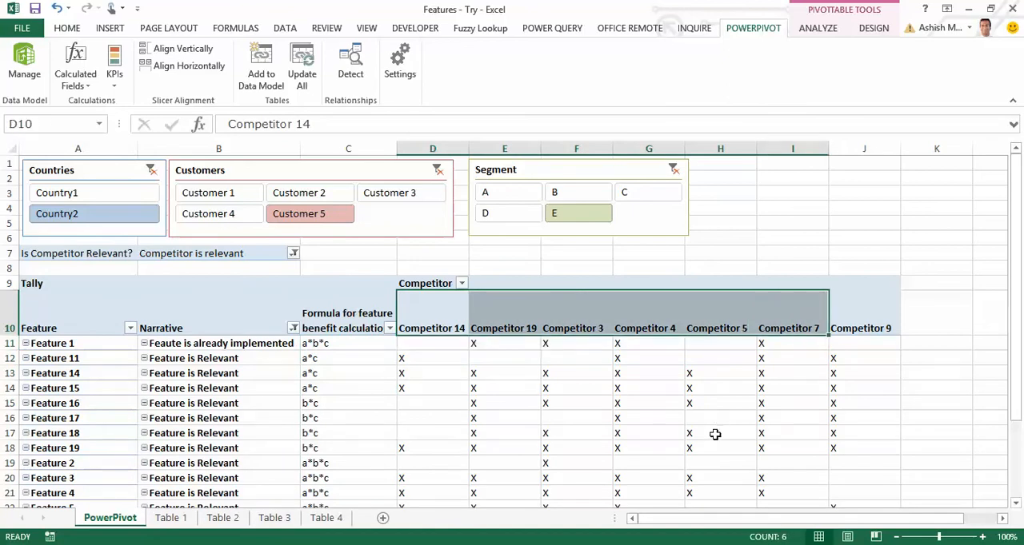
scroll(715, 435, down, 2)
click(562, 372)
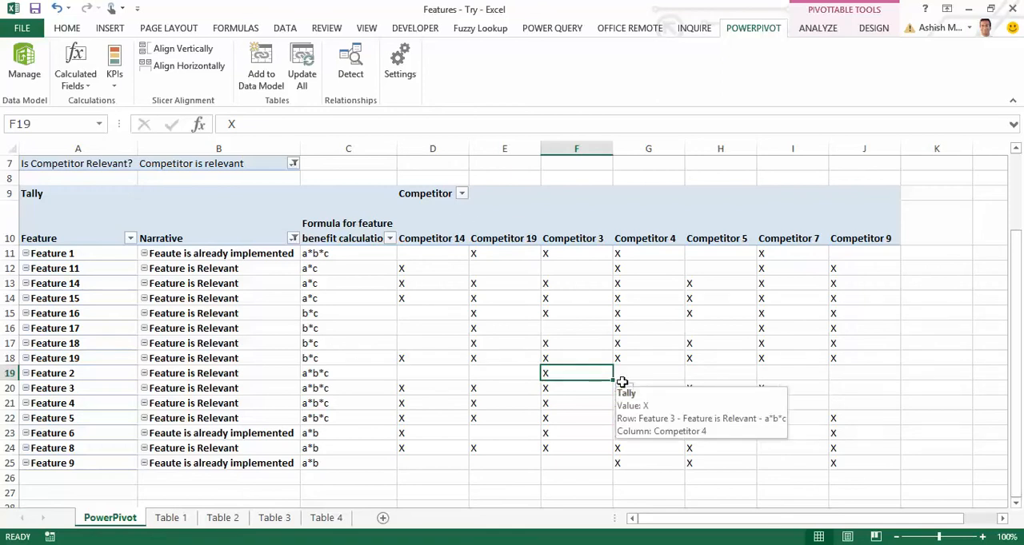
click(428, 358)
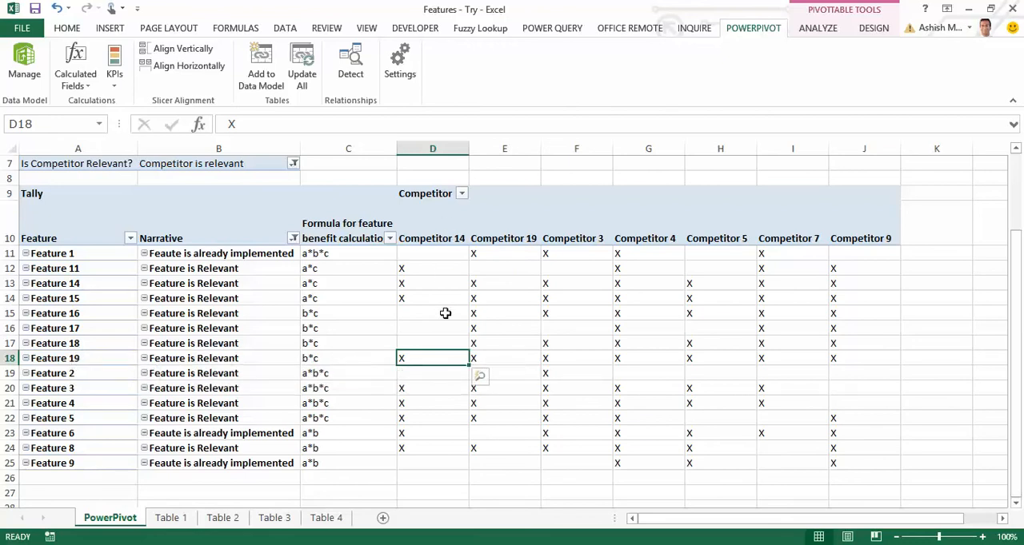
mouse_move(443, 357)
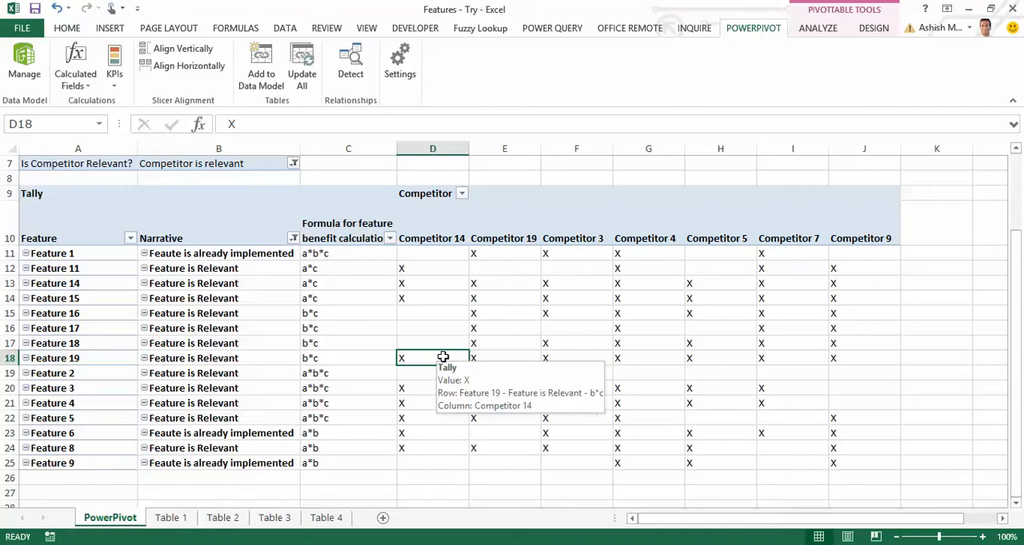
click(436, 343)
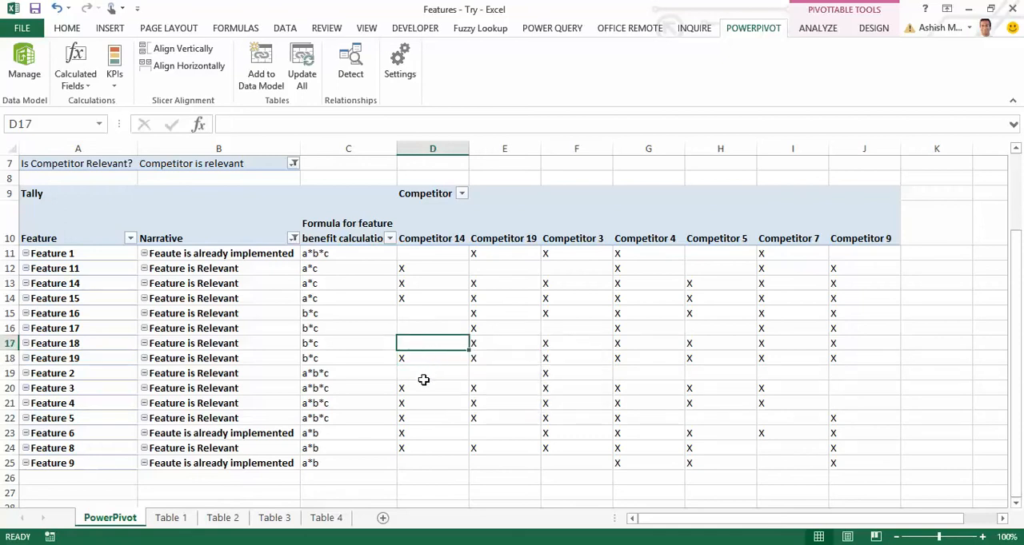
scroll(423, 379, up, 2)
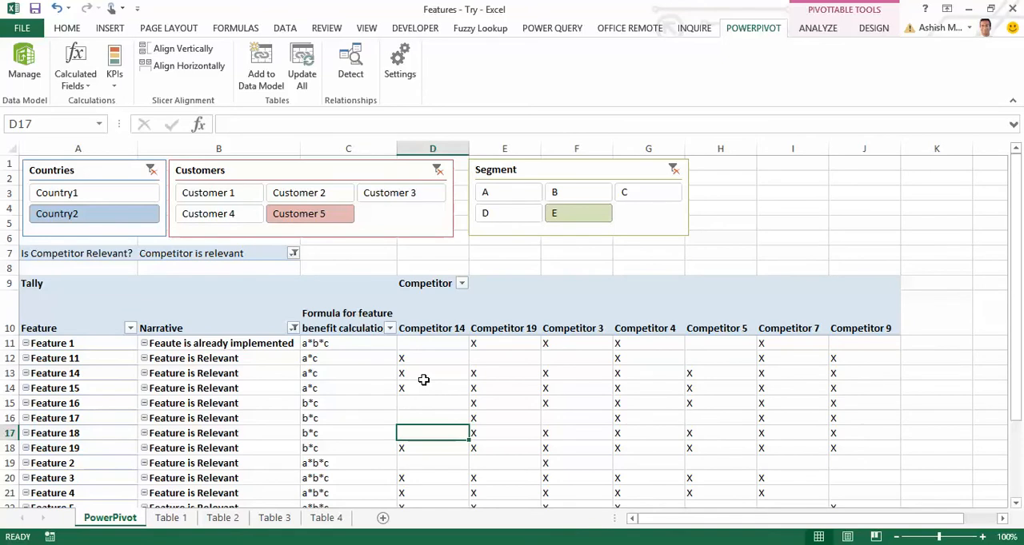
Look through the source sheets from Table 1 to Table 4 and return to Table 1.
click(183, 519)
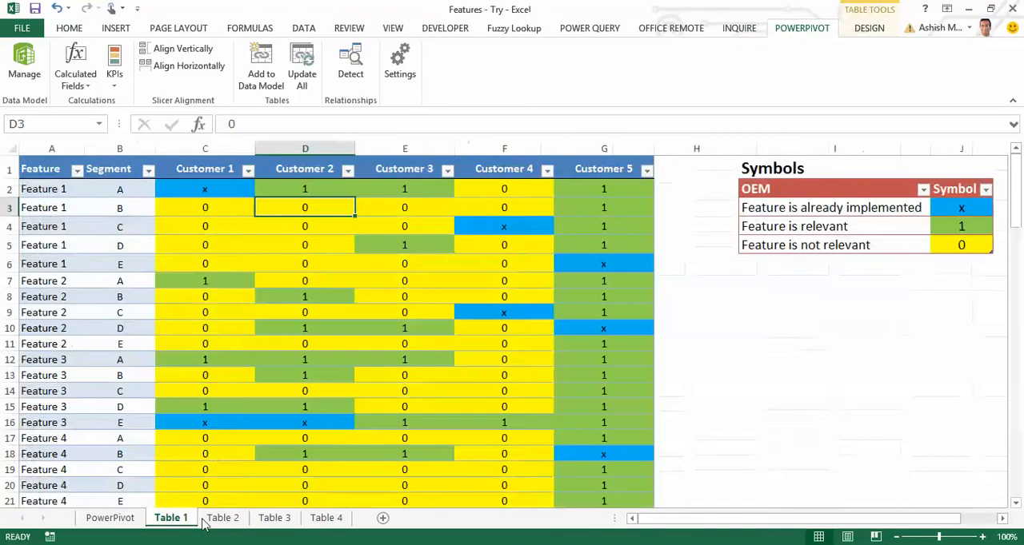
click(220, 520)
click(275, 518)
click(320, 519)
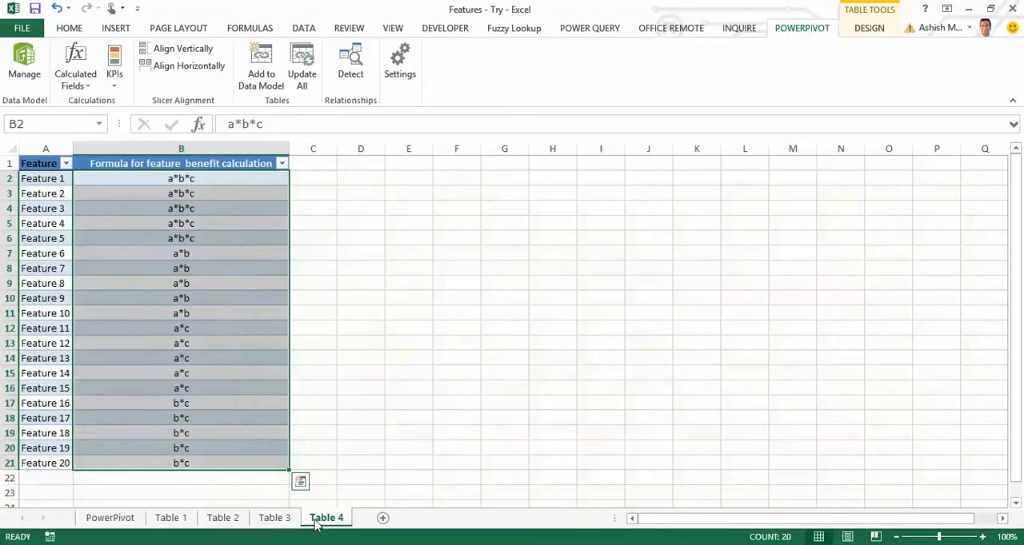
click(269, 519)
click(216, 519)
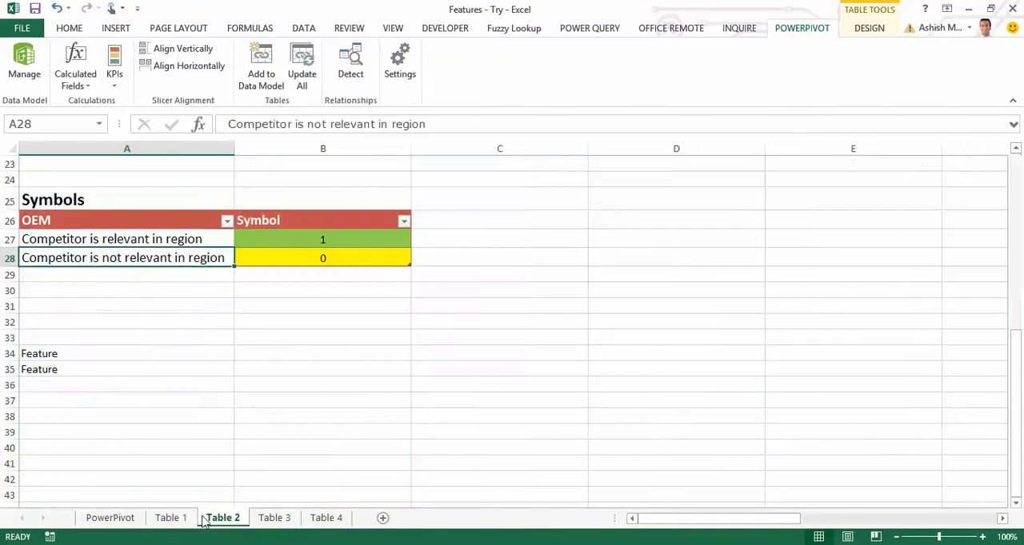
click(183, 519)
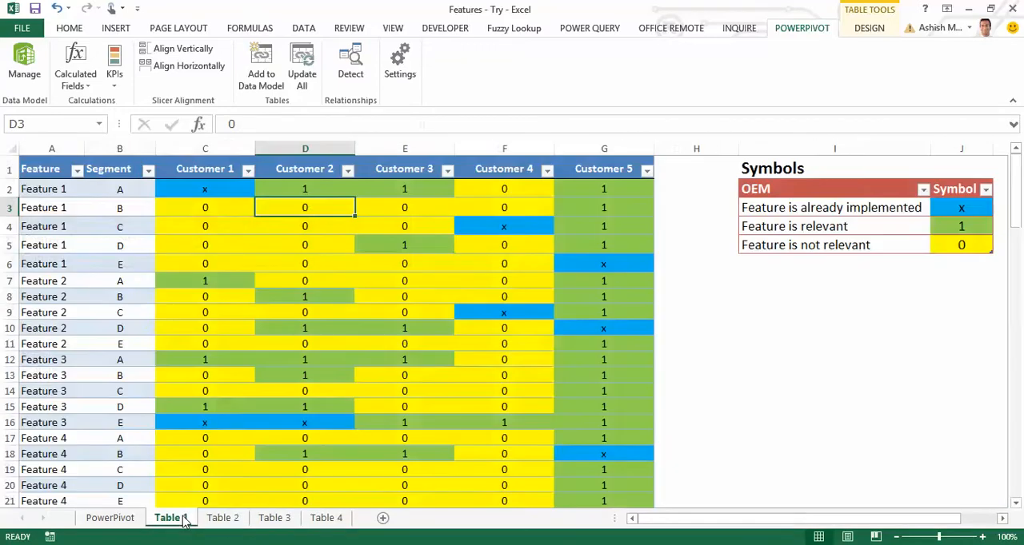
Compare the Feature column of Table 4 with the Feature column of Table 3, and return to Table 4.
click(326, 518)
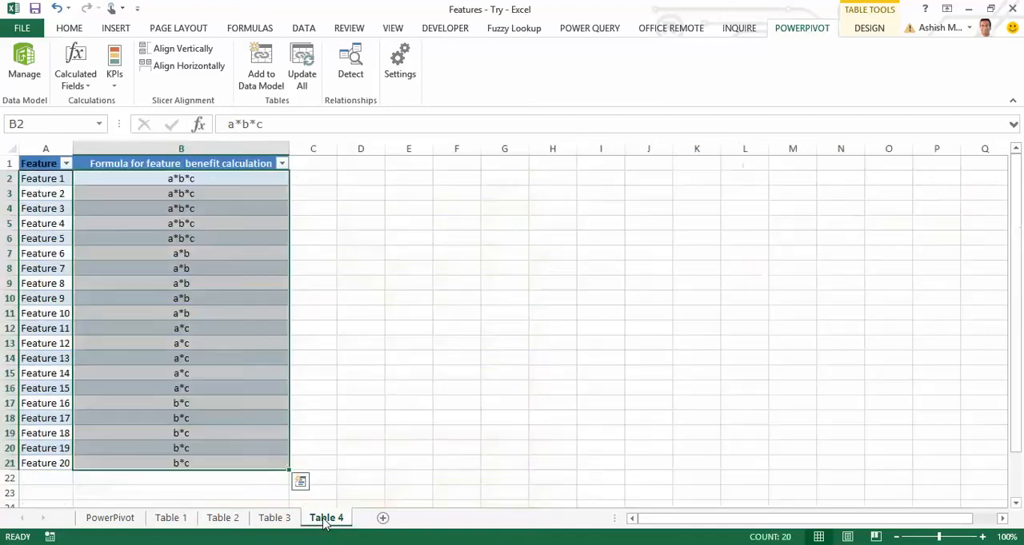
click(370, 476)
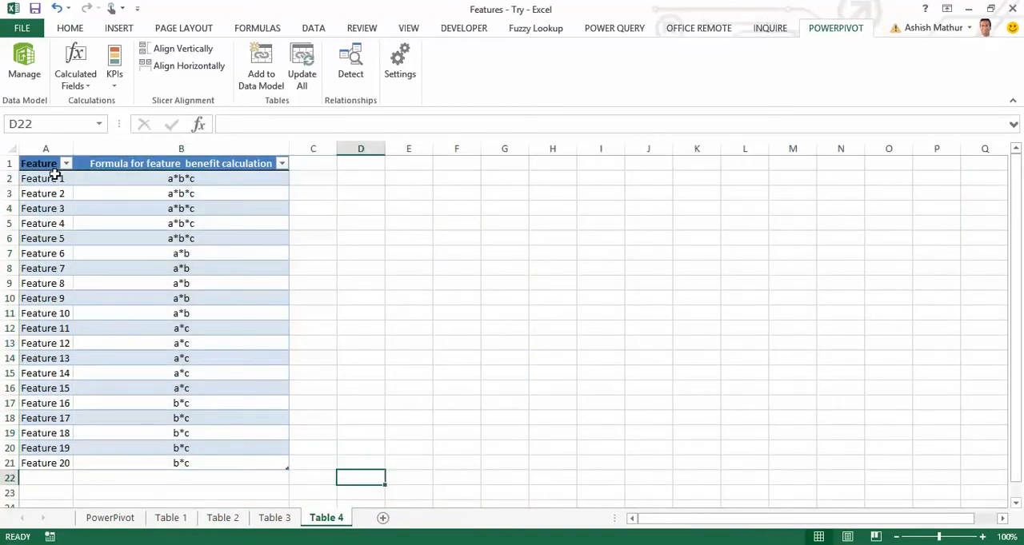
drag(56, 176, 67, 275)
click(274, 518)
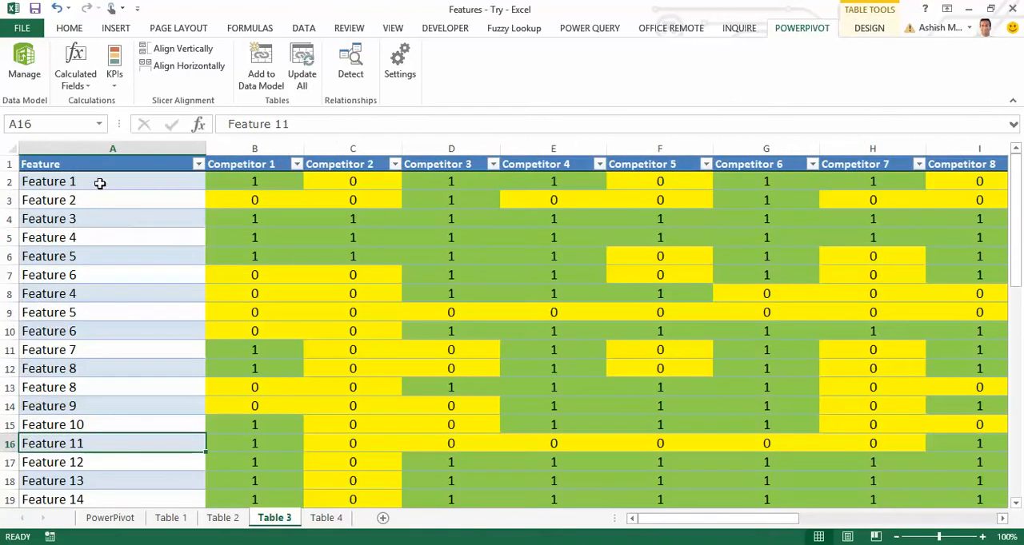
drag(101, 183, 101, 367)
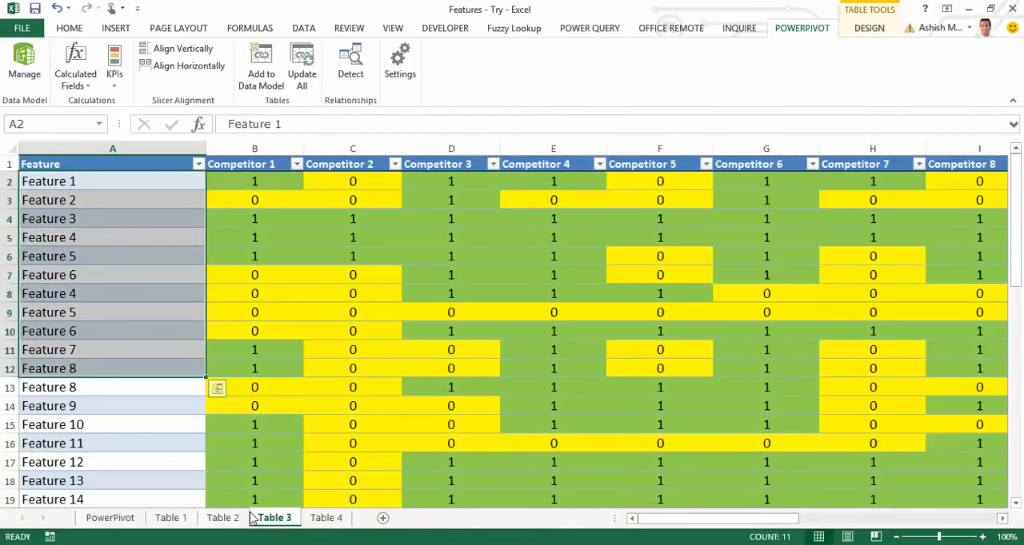
click(327, 518)
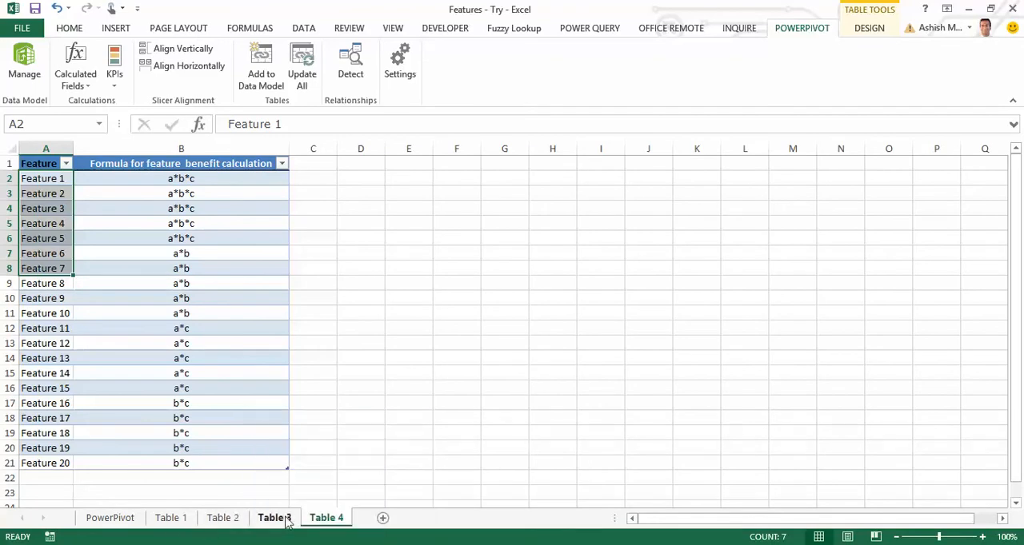
Compare the competitors listed down the rows of Table 2 with the competitor headings in Table 3.
click(223, 520)
scroll(256, 450, up, 7)
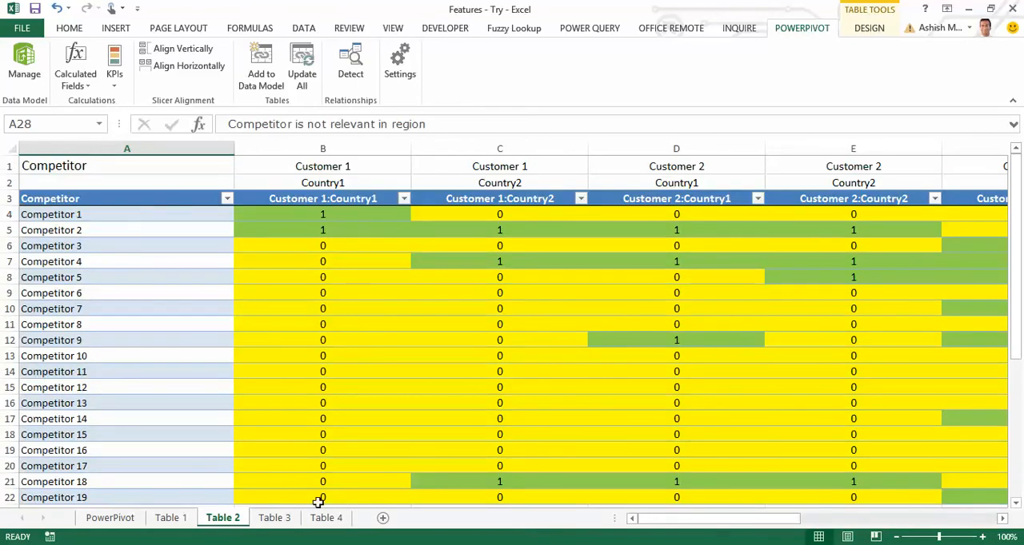
click(274, 518)
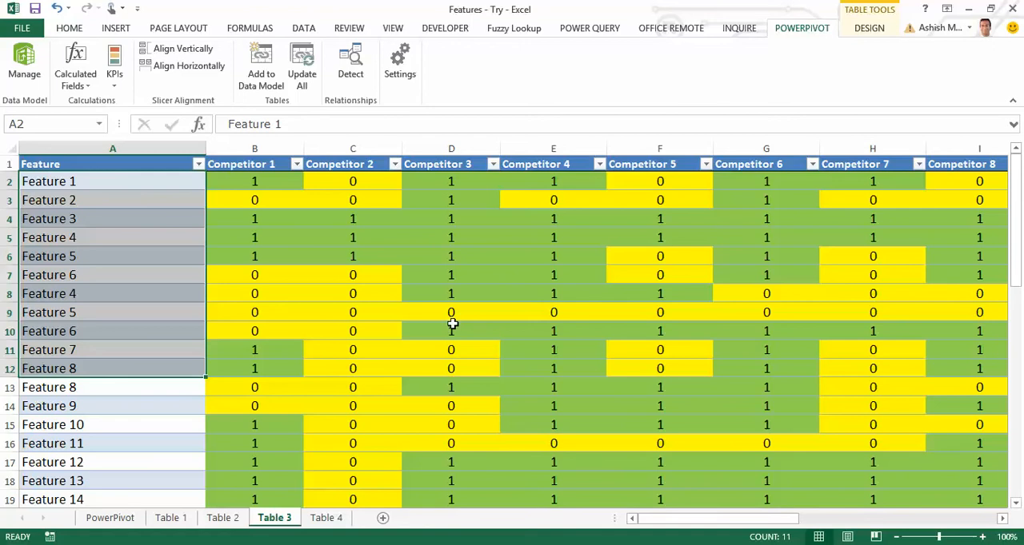
click(223, 518)
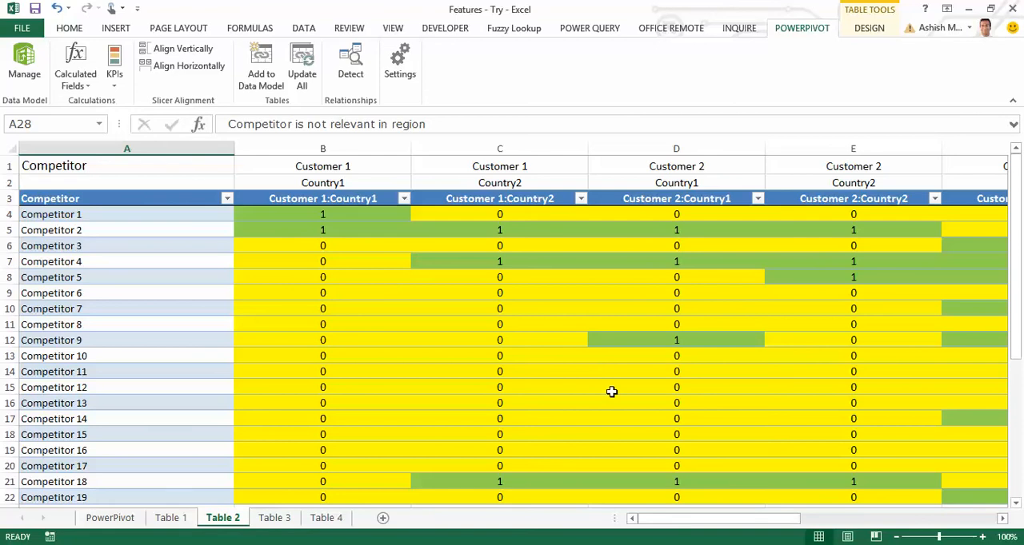
Open the Table 1 sheet and review its first Feature entries and the Customer 1 and Customer 2 headings.
click(189, 517)
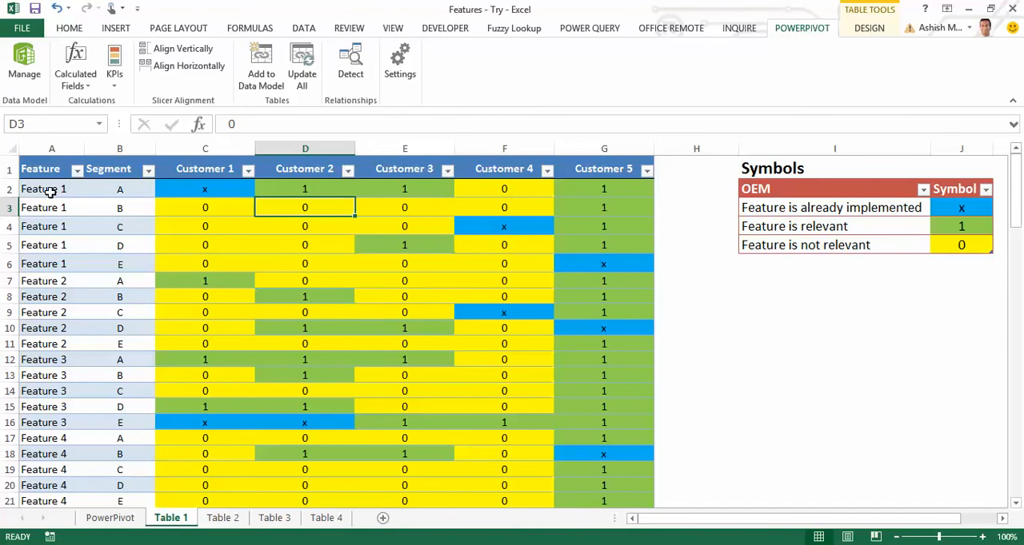
drag(50, 193, 51, 327)
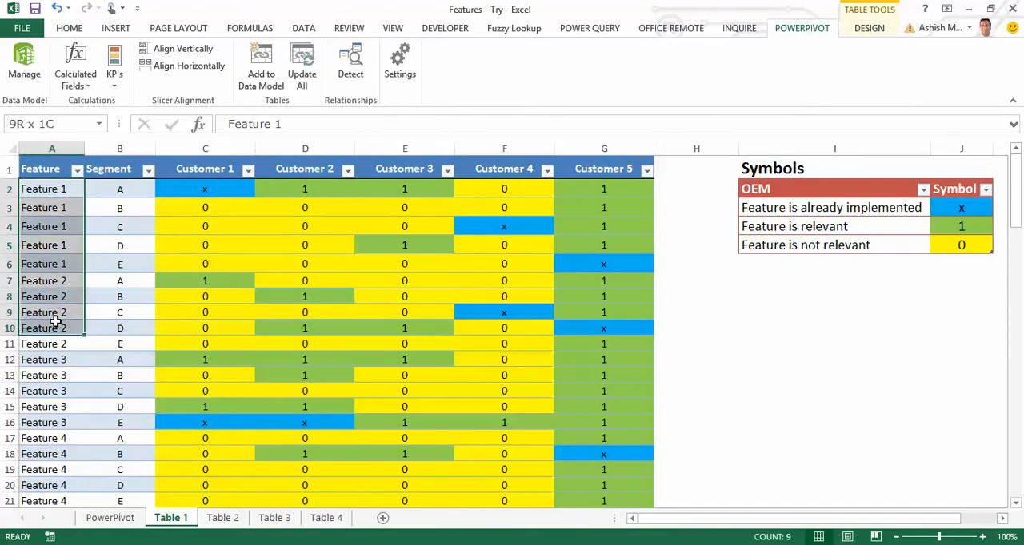
click(196, 170)
drag(299, 170, 340, 166)
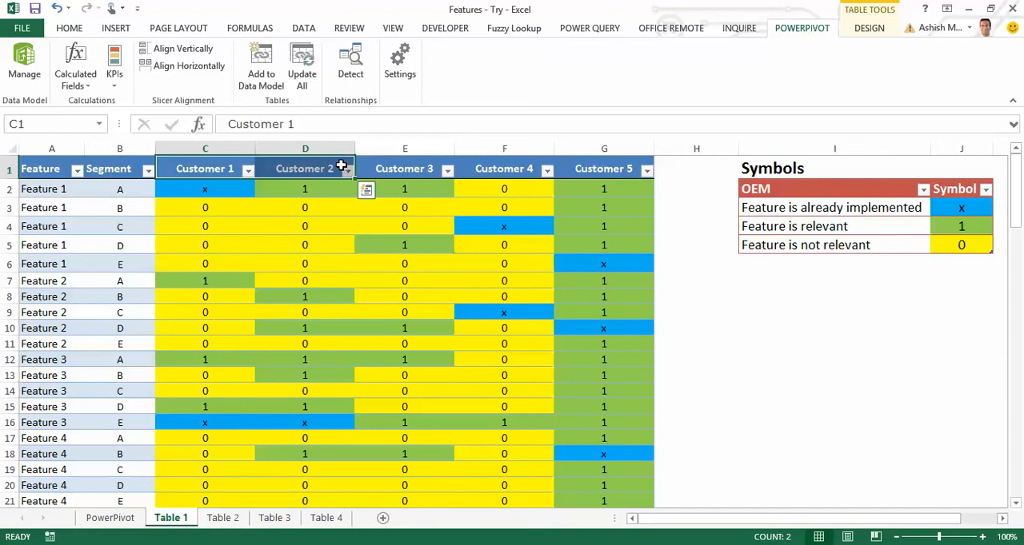
Go back to the PowerPivot sheet and close the Features - Try workbook to return to the Features workbook.
click(126, 517)
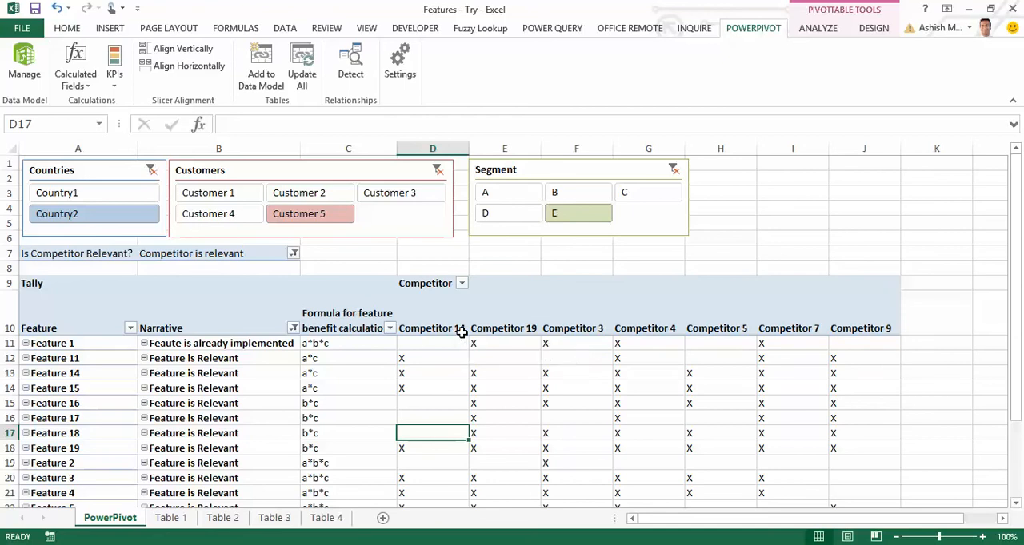
key(alt+F4)
click(449, 309)
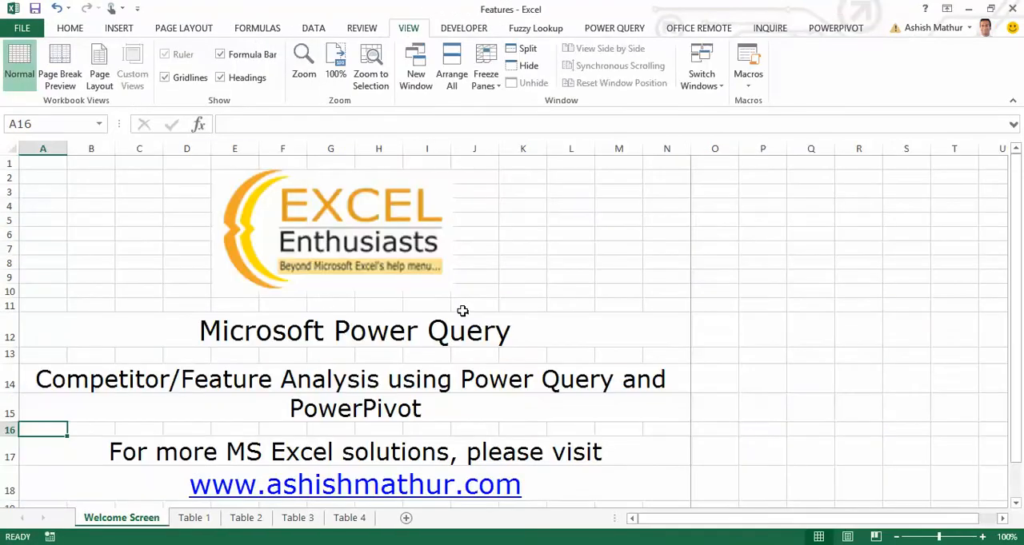
Convert the data range A1:G101 on the Table 1 sheet into a table with headers.
click(195, 518)
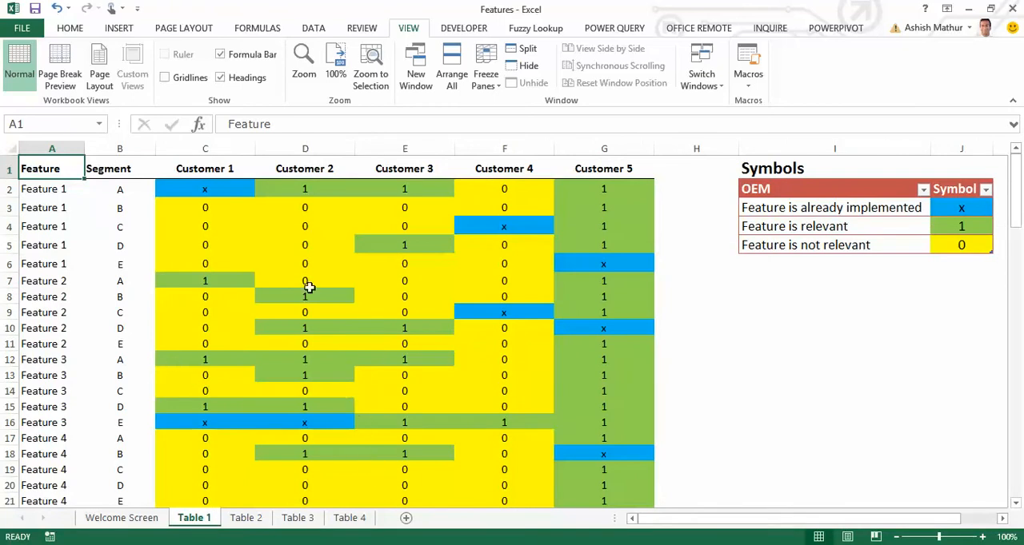
key(ctrl+shift+Down)
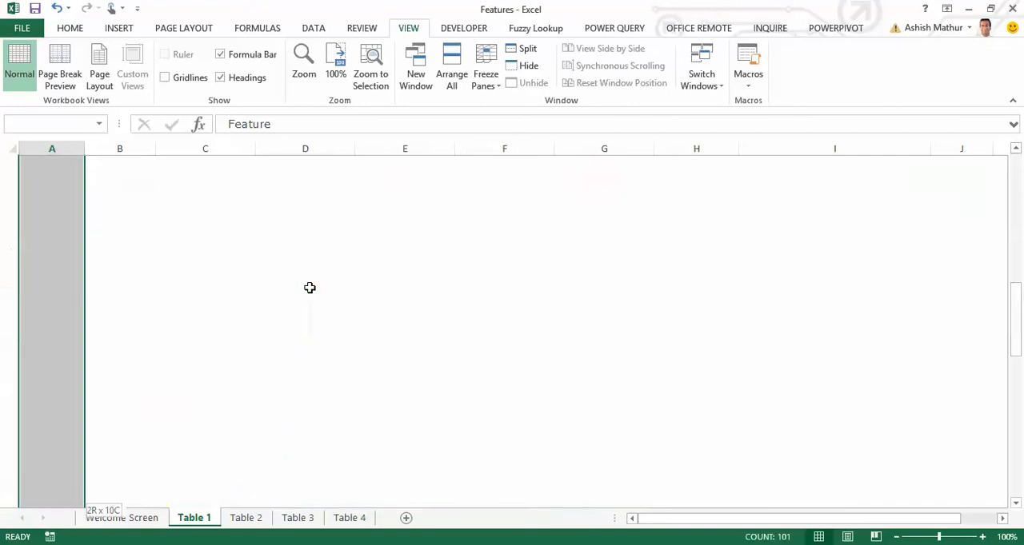
key(ctrl+shift+Right)
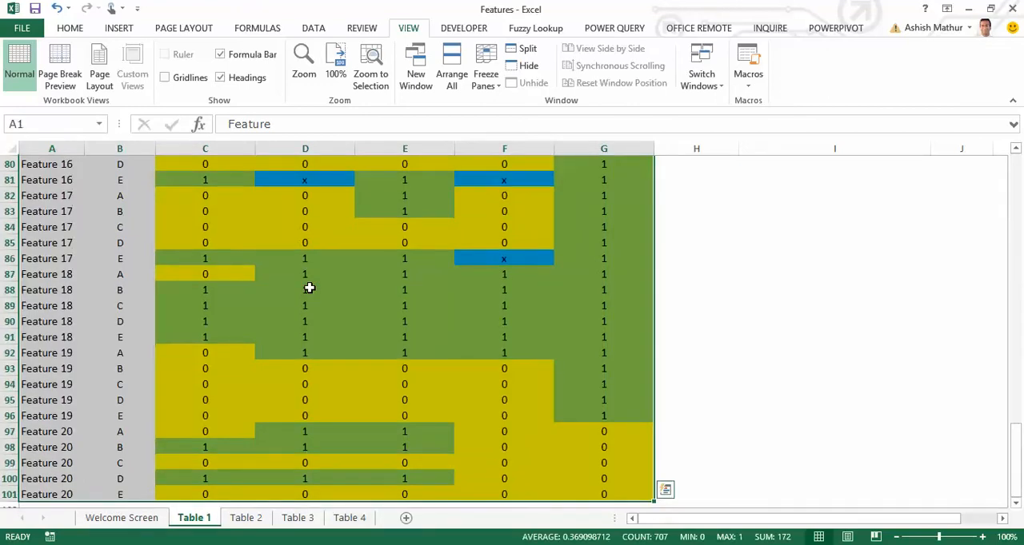
key(ctrl+t)
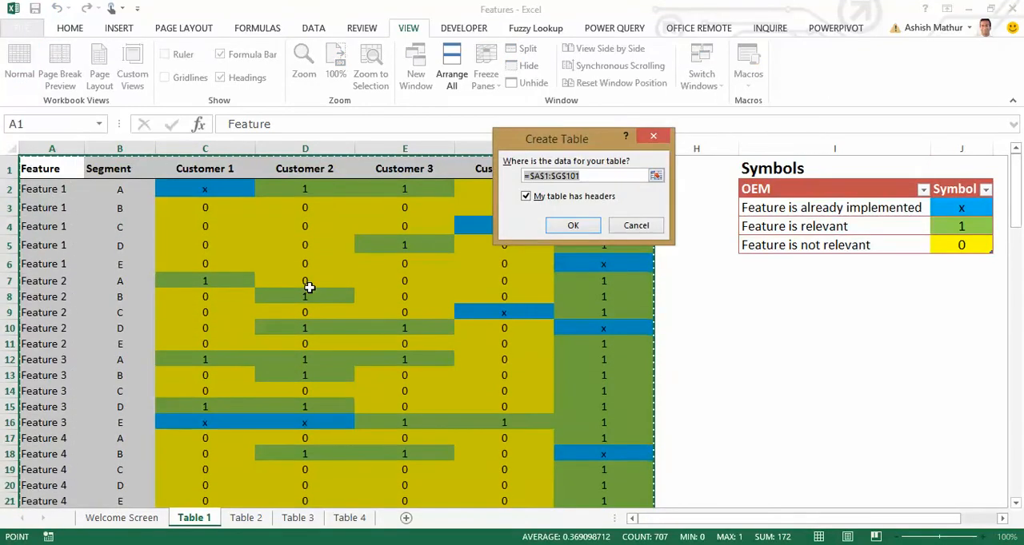
key(Return)
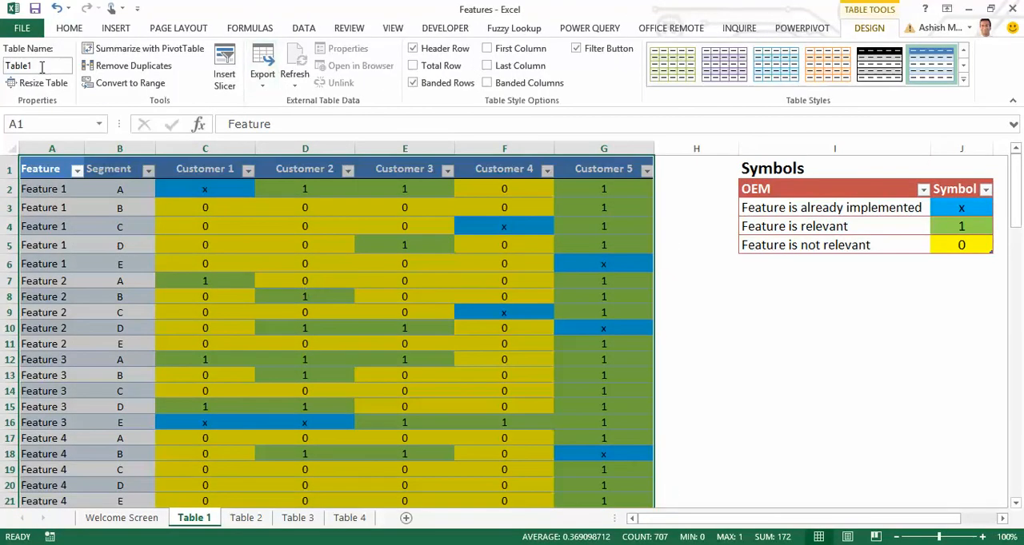
Name the new table on the Table 1 sheet feature_segment.
click(41, 66)
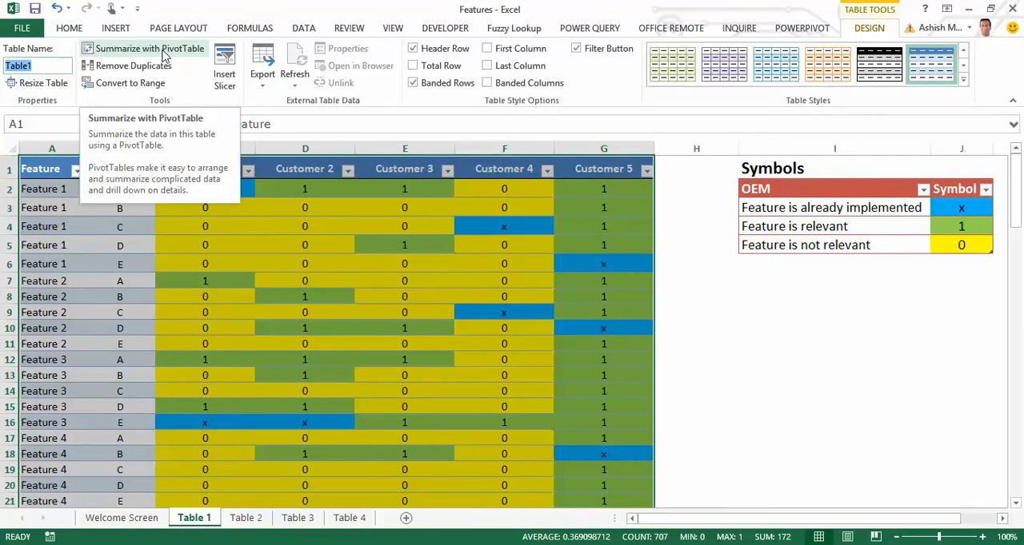
text(featur)
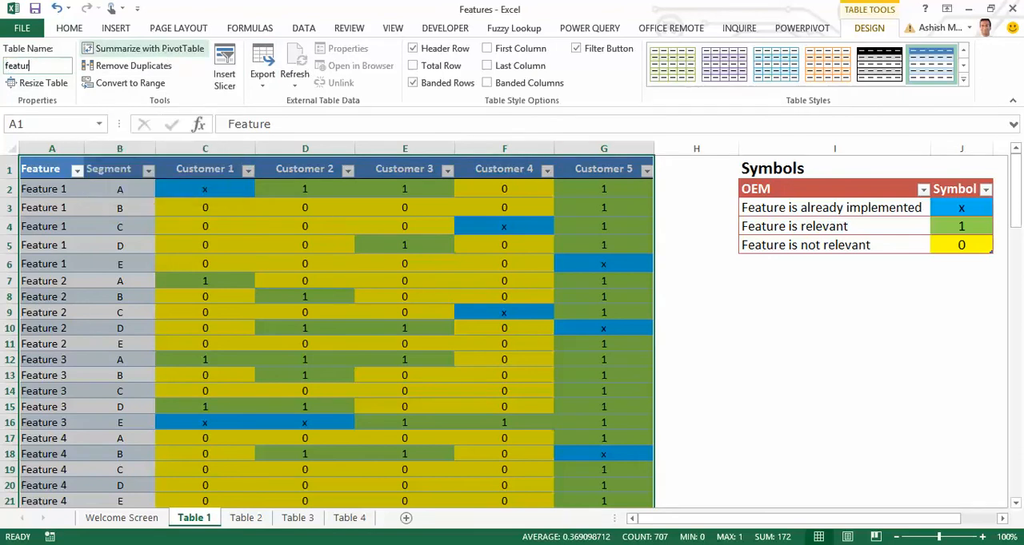
text(e_segment)
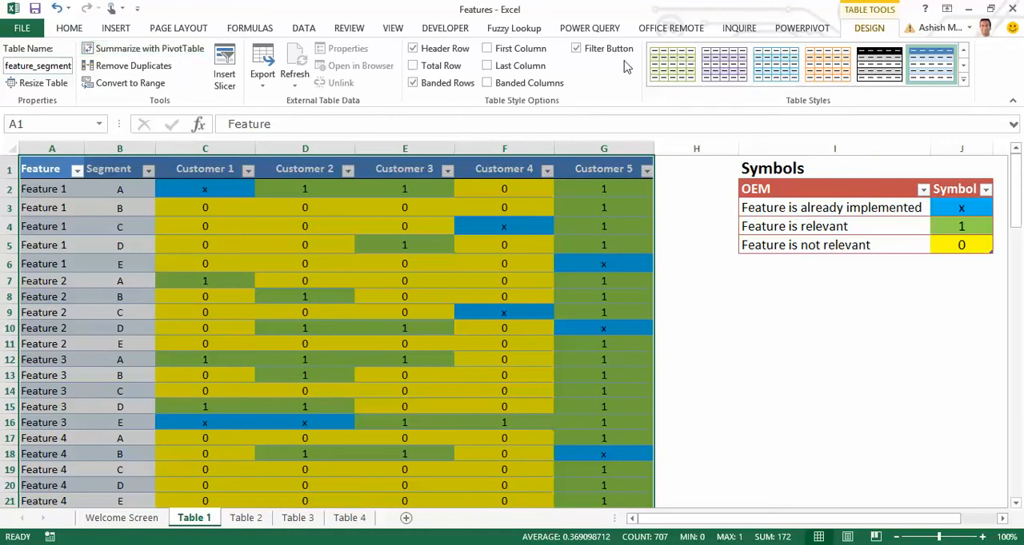
Load the feature_segment table into the Power Query editor and unpivot the columns Customer 1 through Customer 5.
click(593, 28)
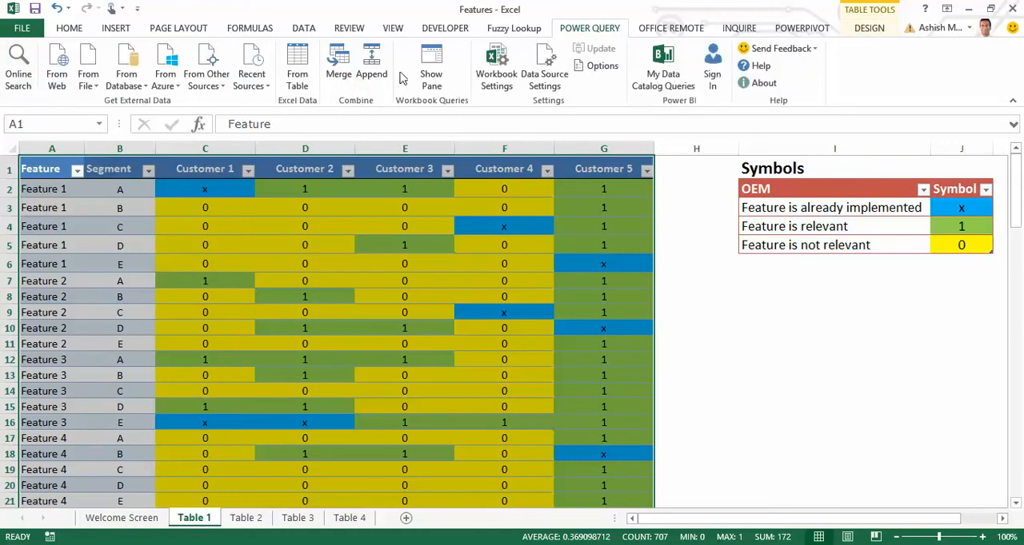
click(295, 76)
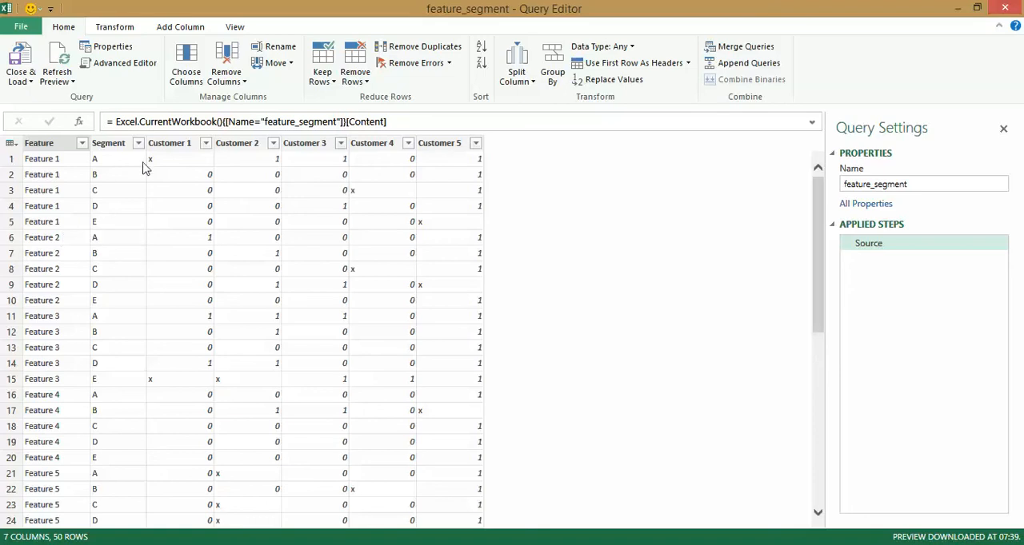
click(168, 144)
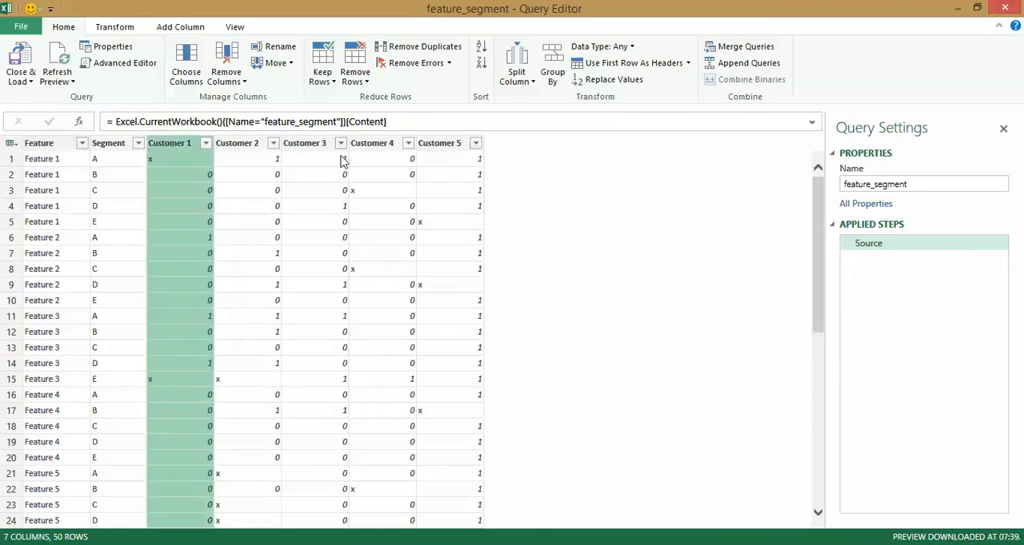
shift+click(459, 149)
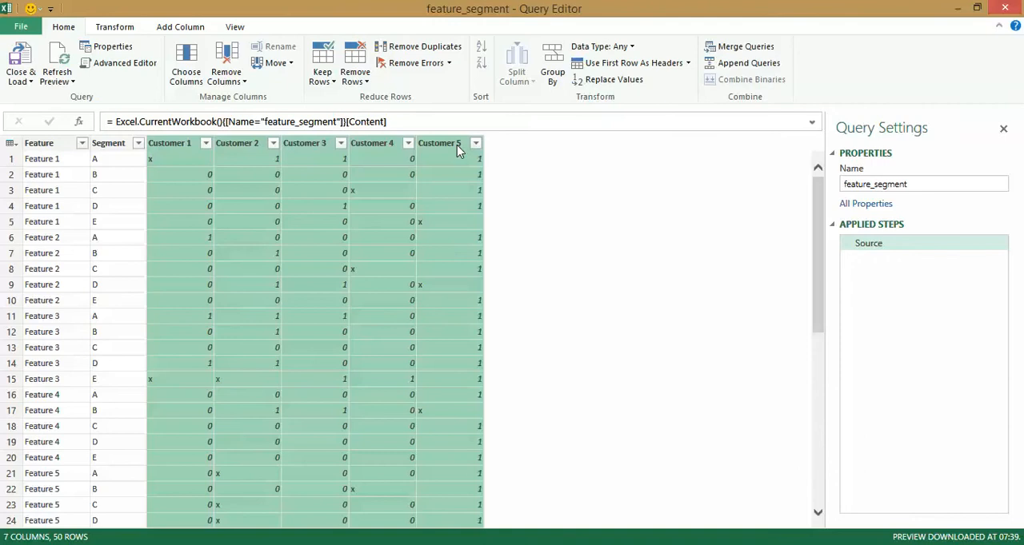
right_click(458, 149)
click(517, 249)
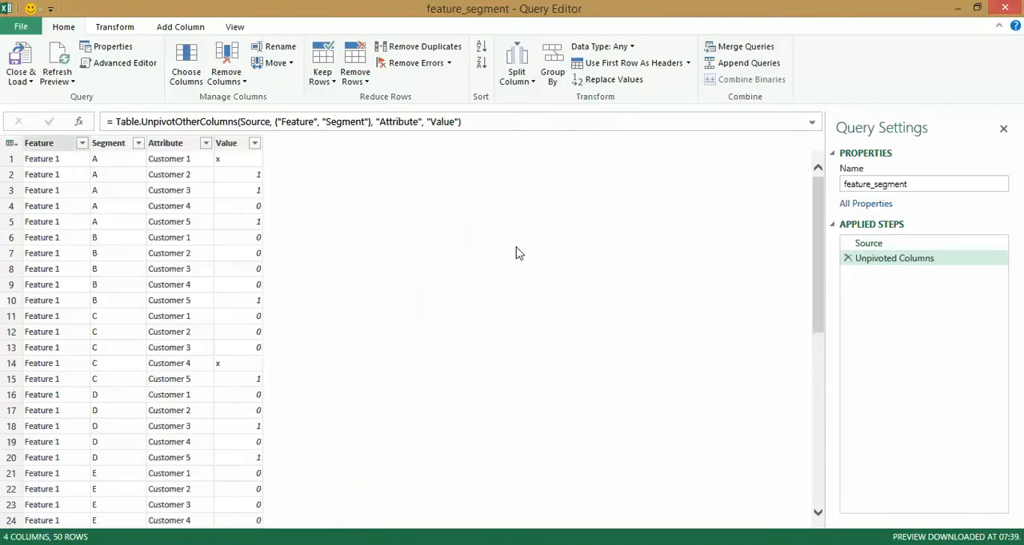
Rename the Attribute column of the feature_segment query to Customers.
right_click(175, 149)
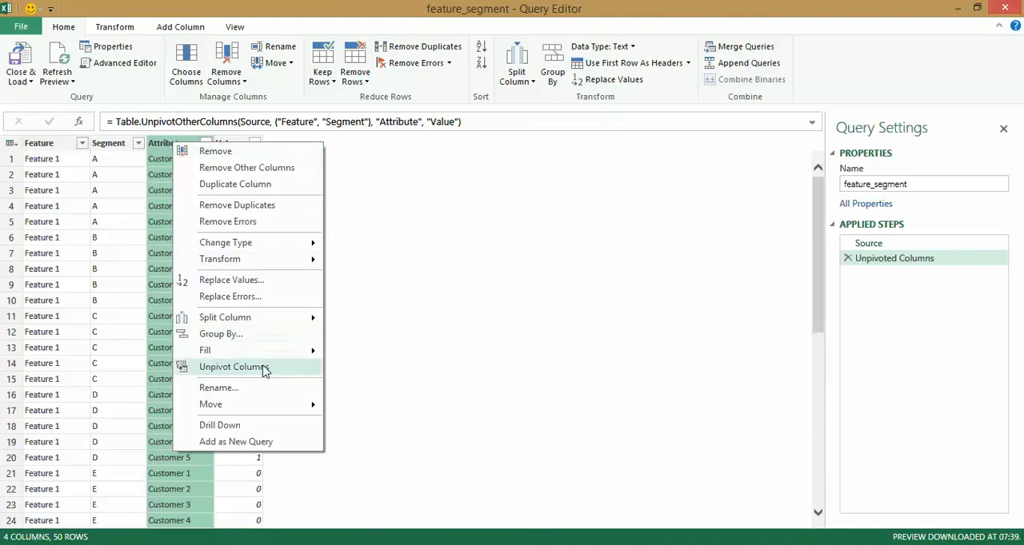
click(266, 387)
text(Customers)
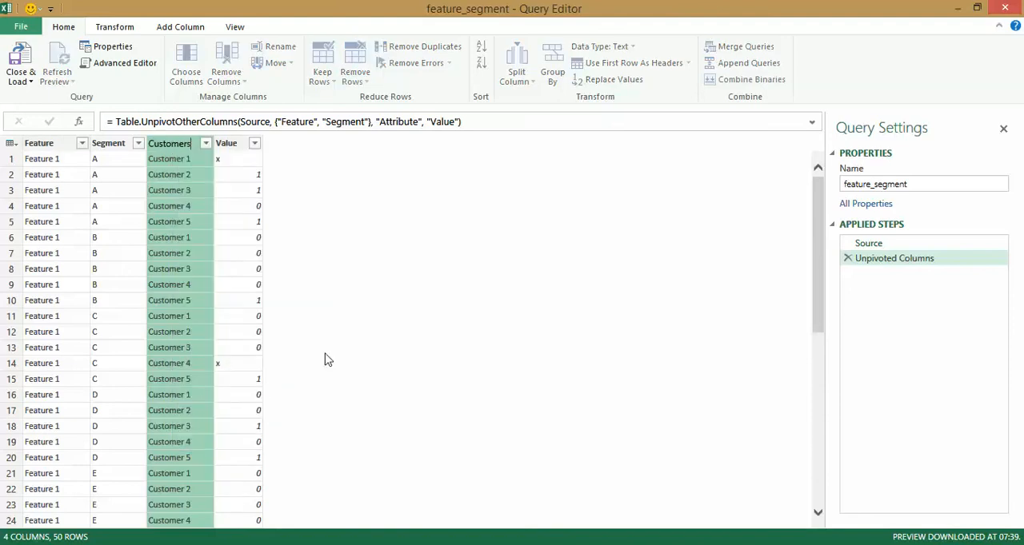
key(Return)
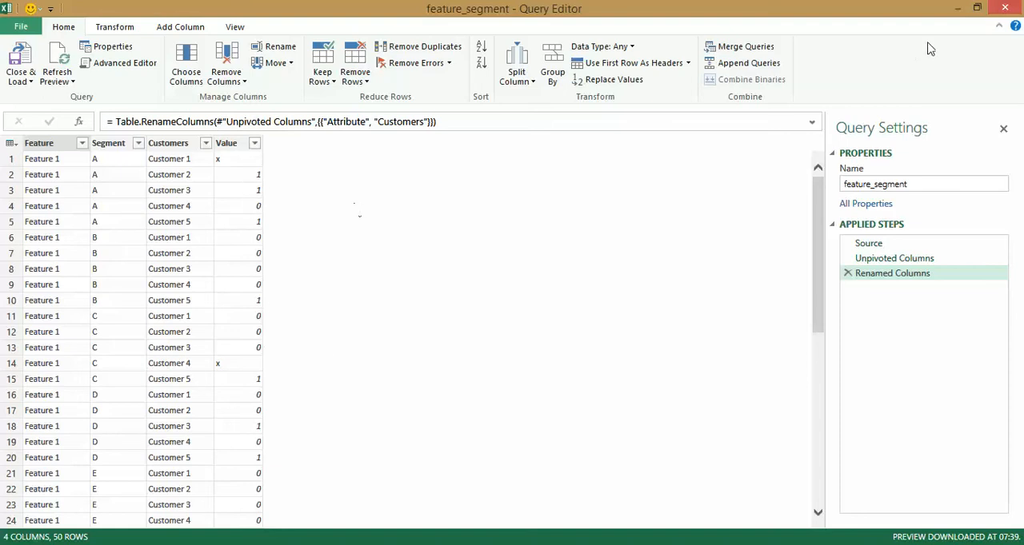
Shrink the Query Editor window so the Symbols table shows beside it, and start a custom column named Feature Narrative.
click(976, 8)
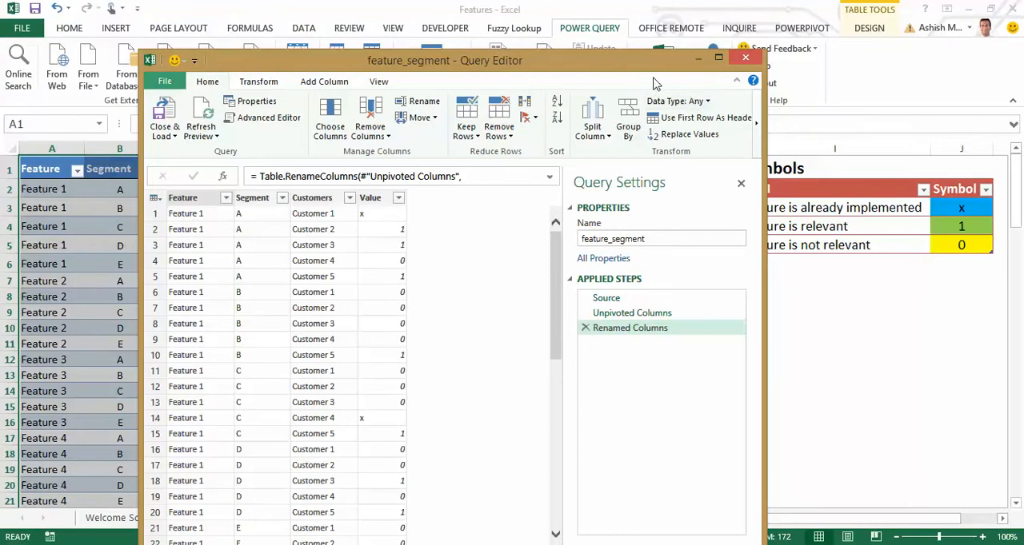
drag(615, 70, 548, 70)
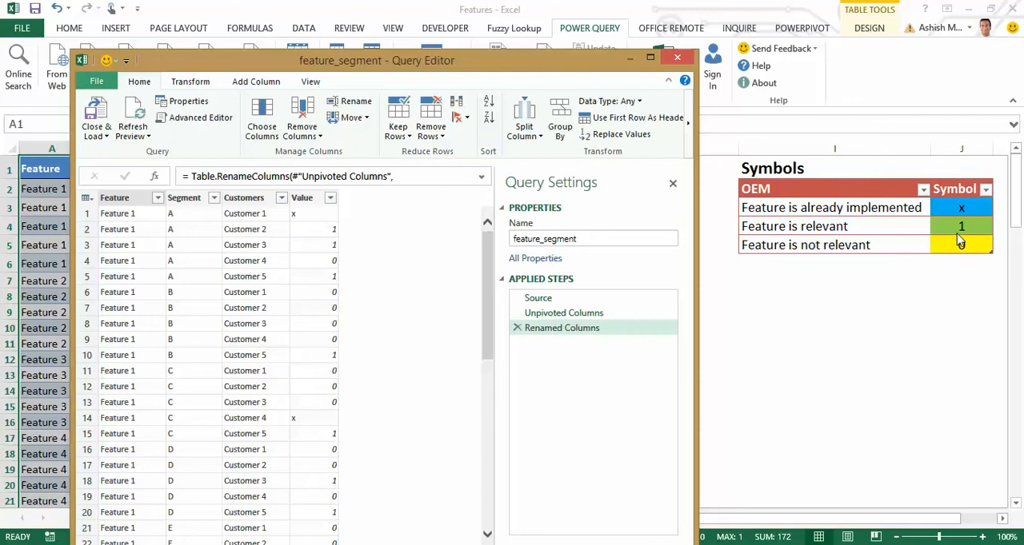
click(310, 82)
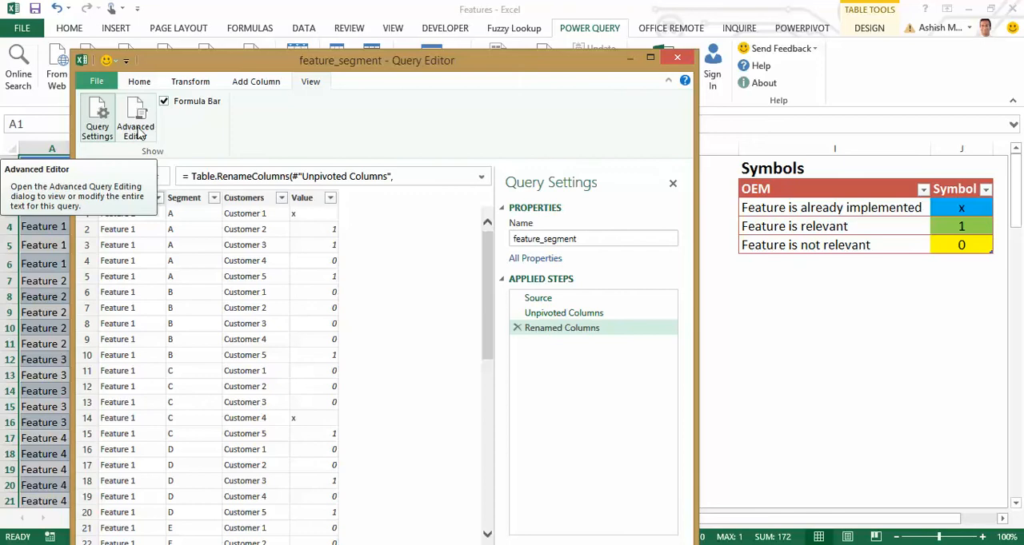
click(252, 88)
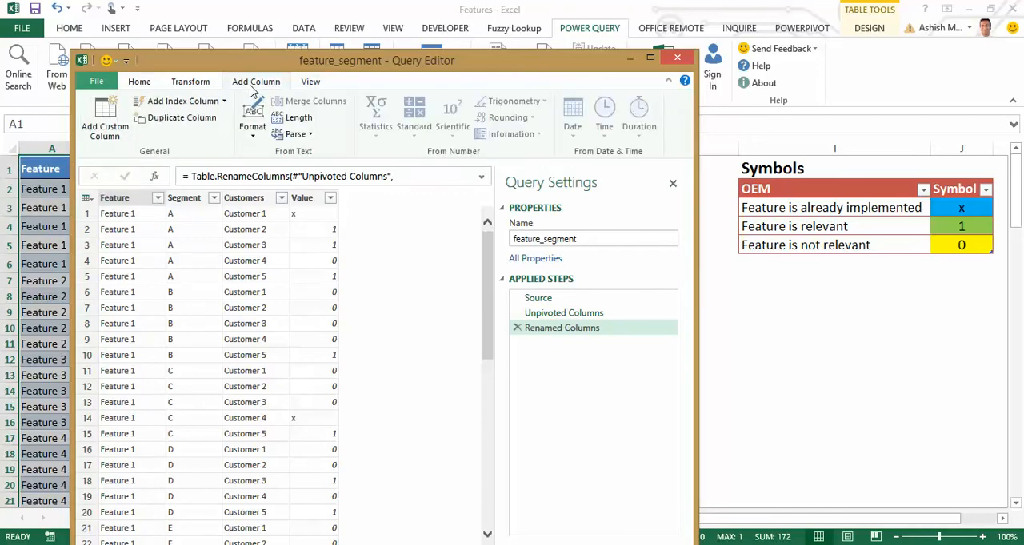
click(103, 130)
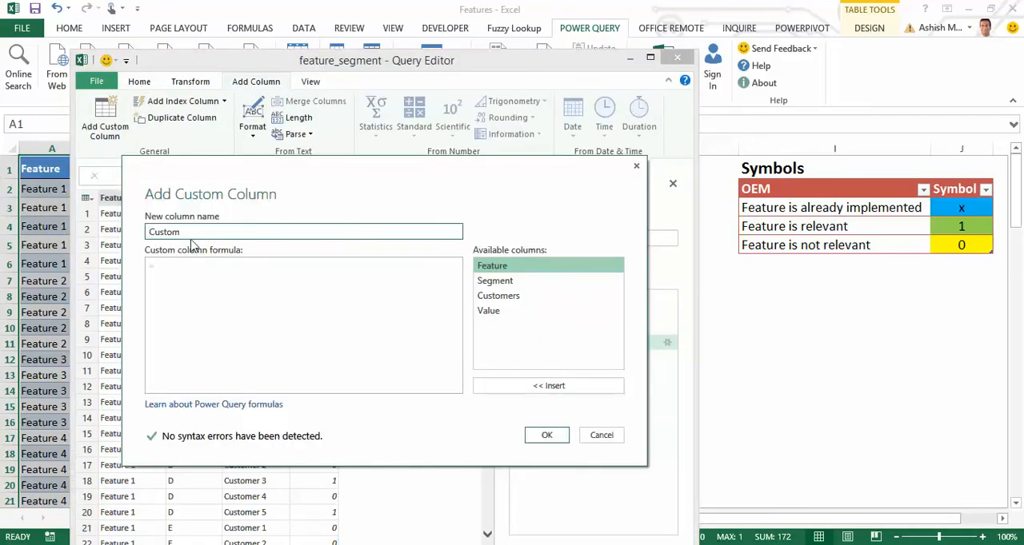
drag(198, 232, 78, 227)
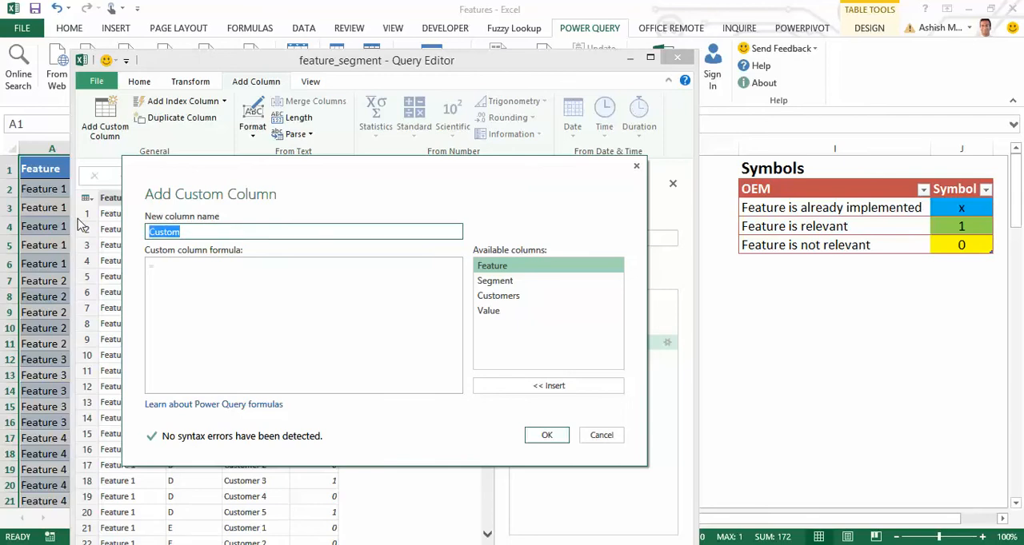
text(Narrative)
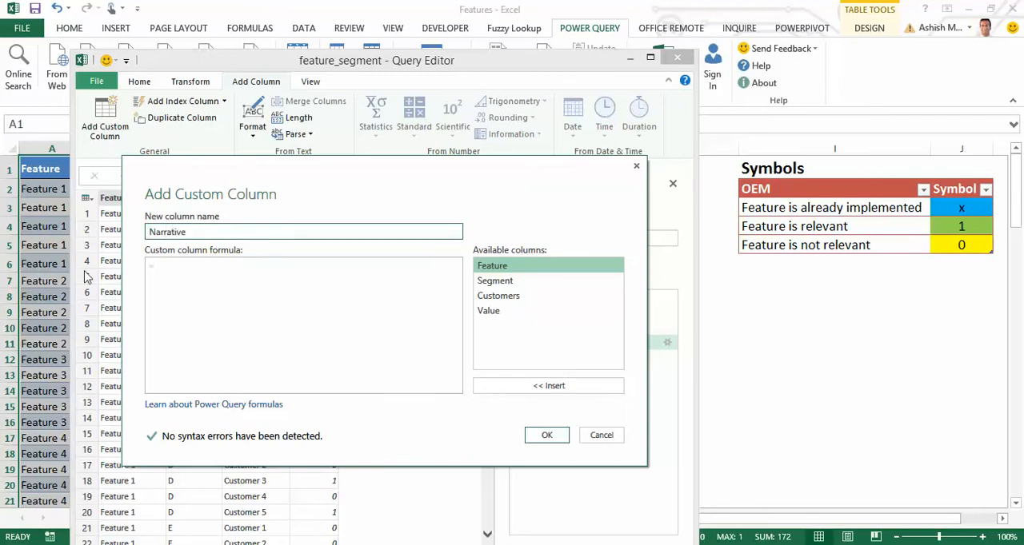
click(170, 268)
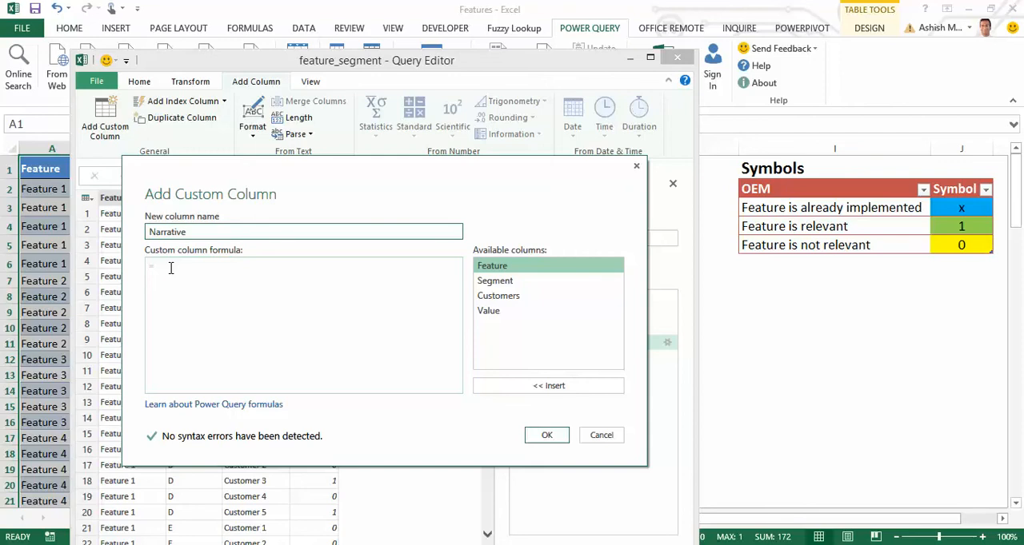
click(170, 268)
drag(213, 232, 123, 233)
text(Feature)
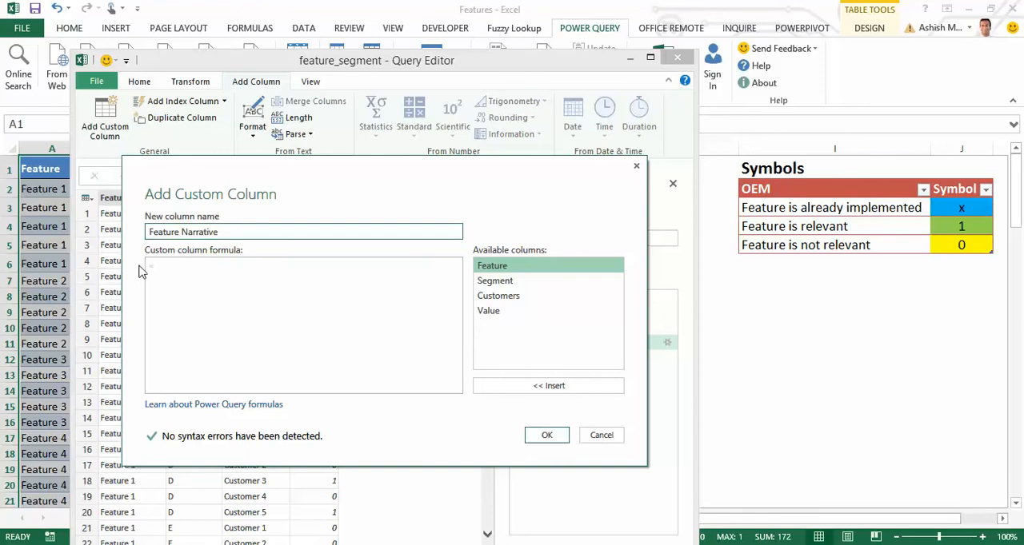
Write an if formula on the value column returning "Feature is already implemented" for "x", "Feature is Relevant" for 1, else "Feature is not relevant".
click(210, 275)
drag(318, 173, 347, 353)
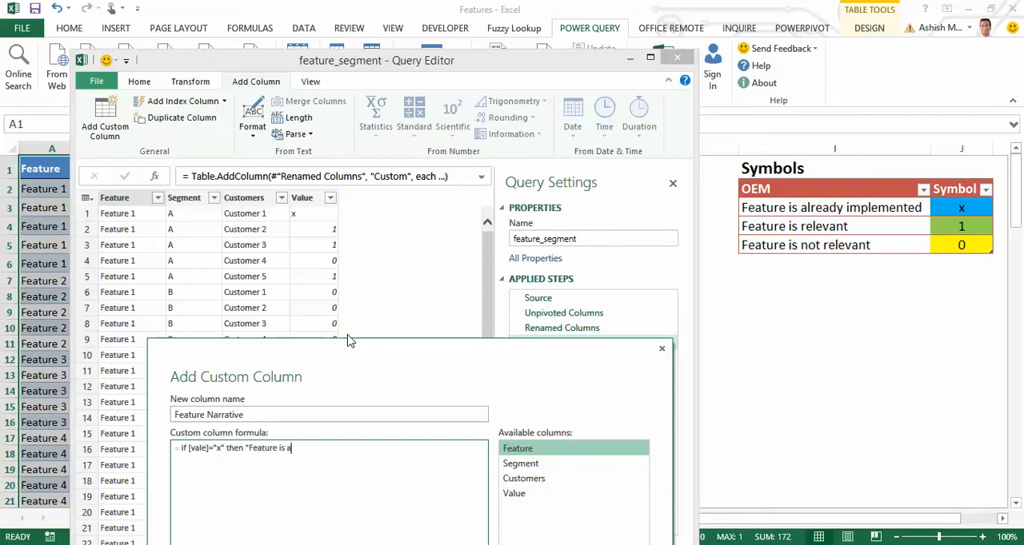
text(eady implemented" else if [value] = 1)
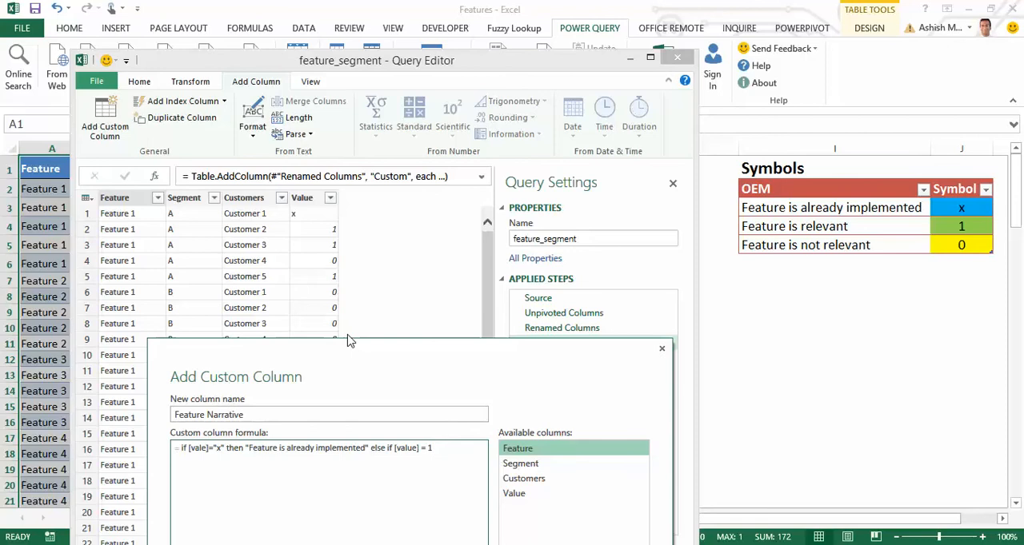
text(then)
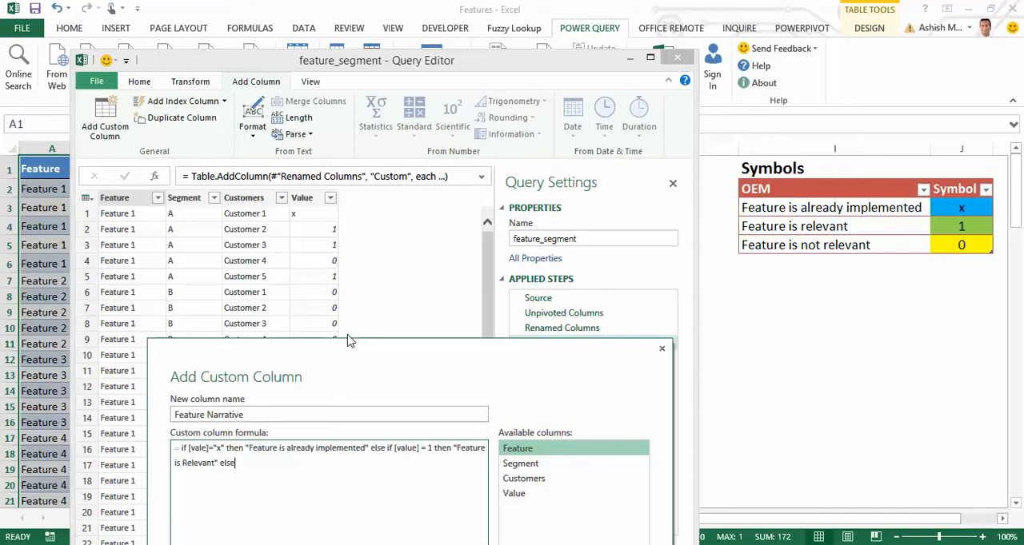
text(Feature is not relevant"))
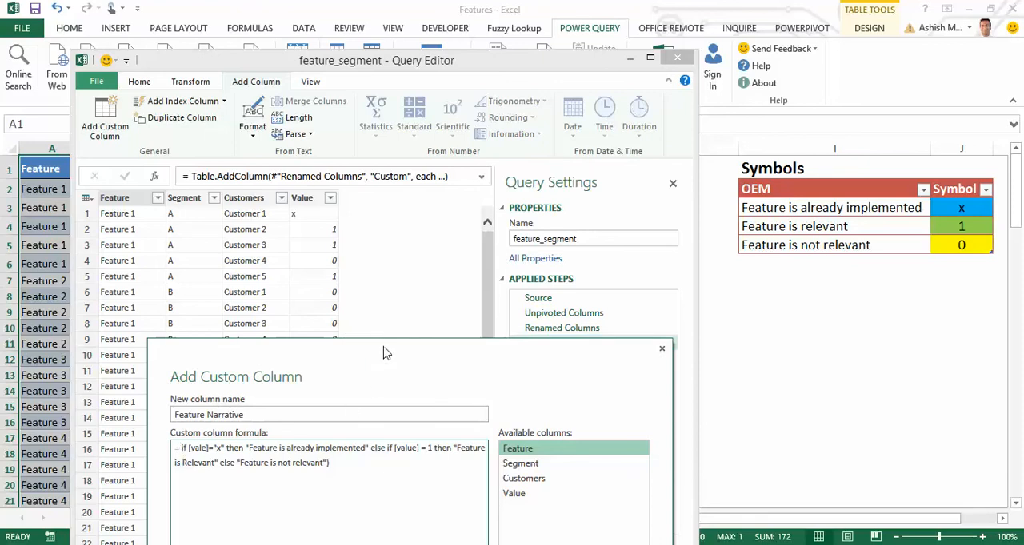
Delete the formula's stray closing parenthesis, correct its first column reference to [value], and add the Feature Narrative column.
drag(384, 353, 397, 162)
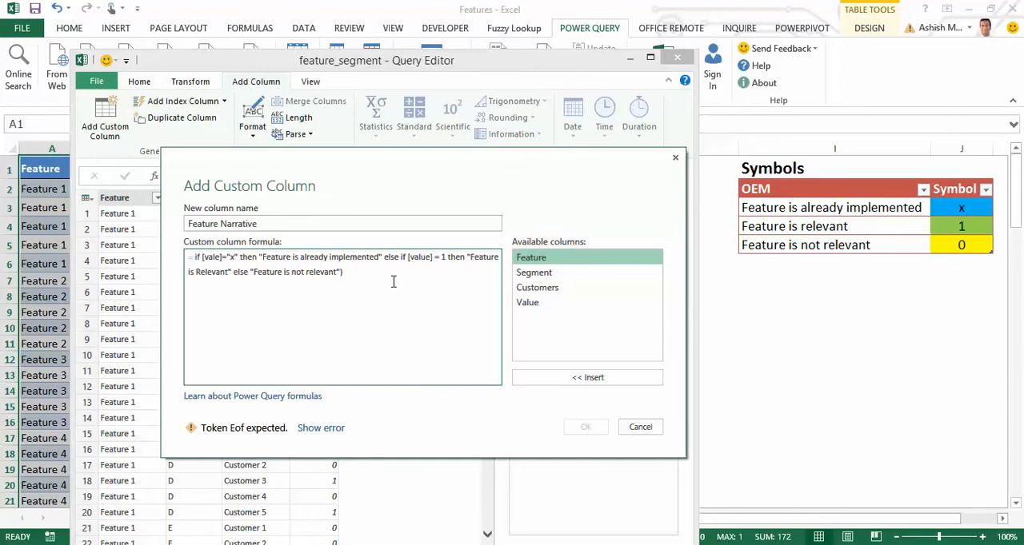
key(BackSpace)
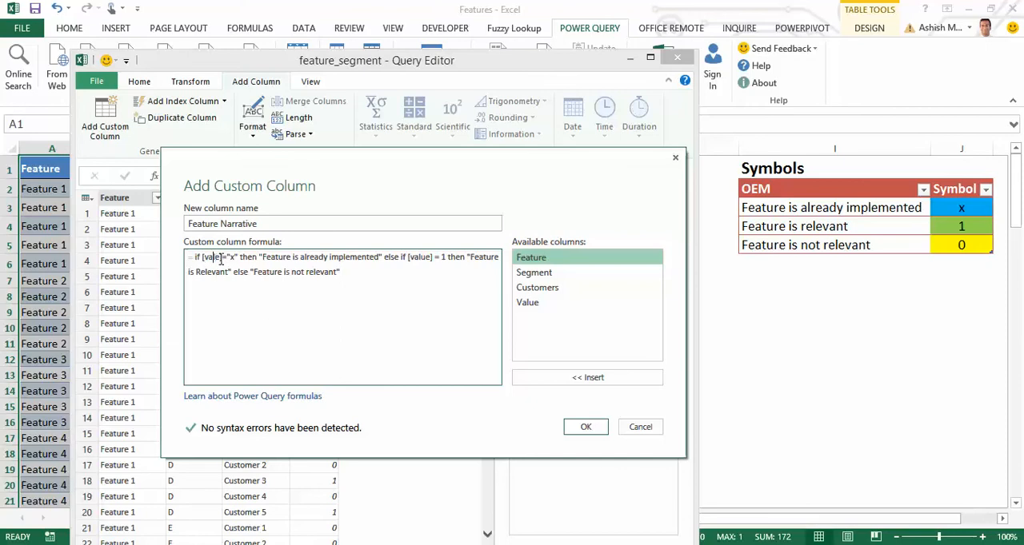
text(u)
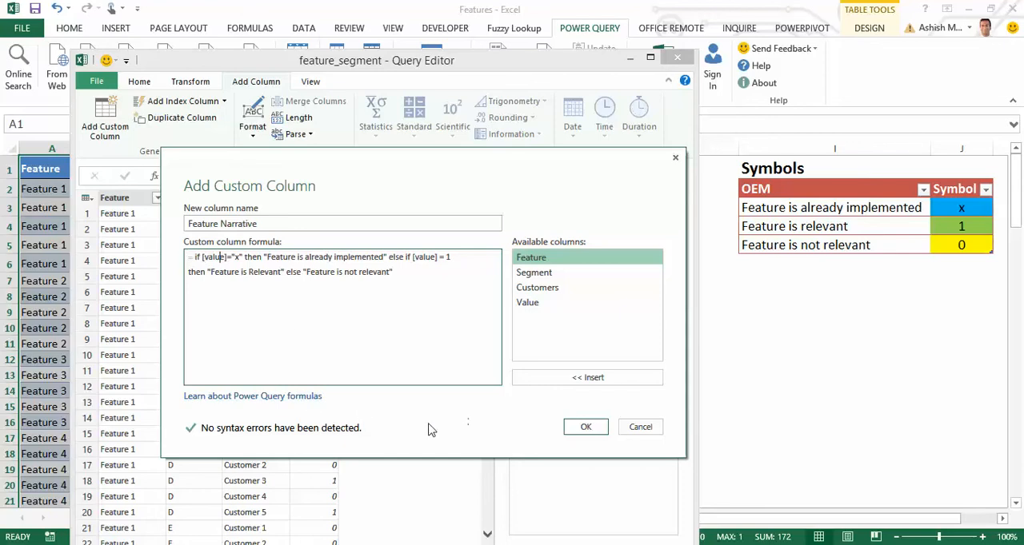
click(584, 427)
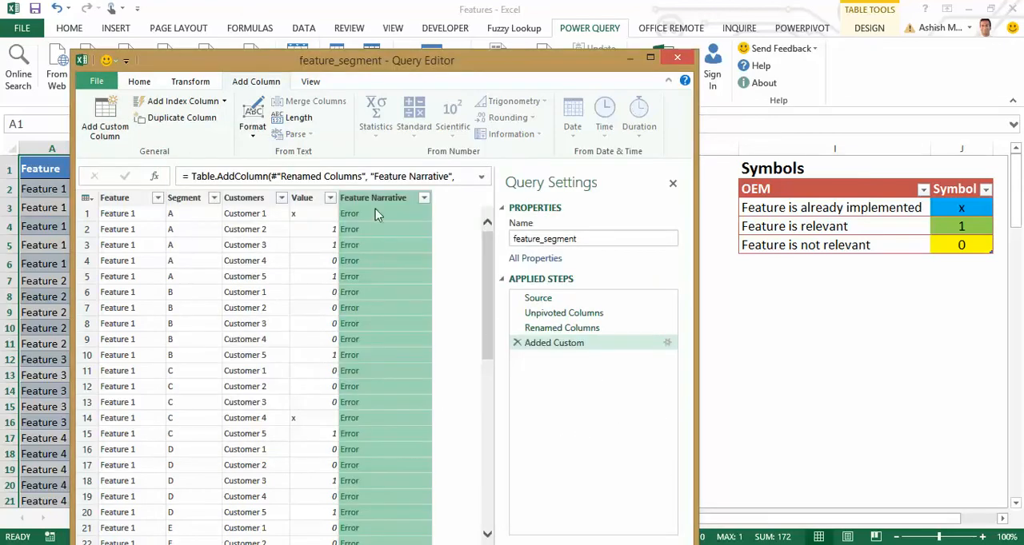
Drill down into the first Feature Narrative error cell and trace the error back to its source step.
right_click(389, 215)
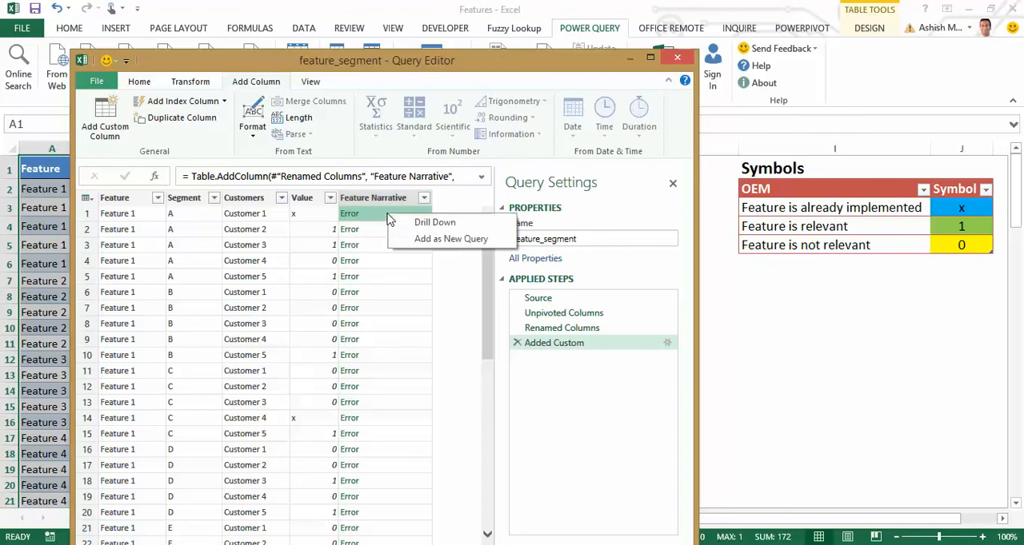
click(413, 223)
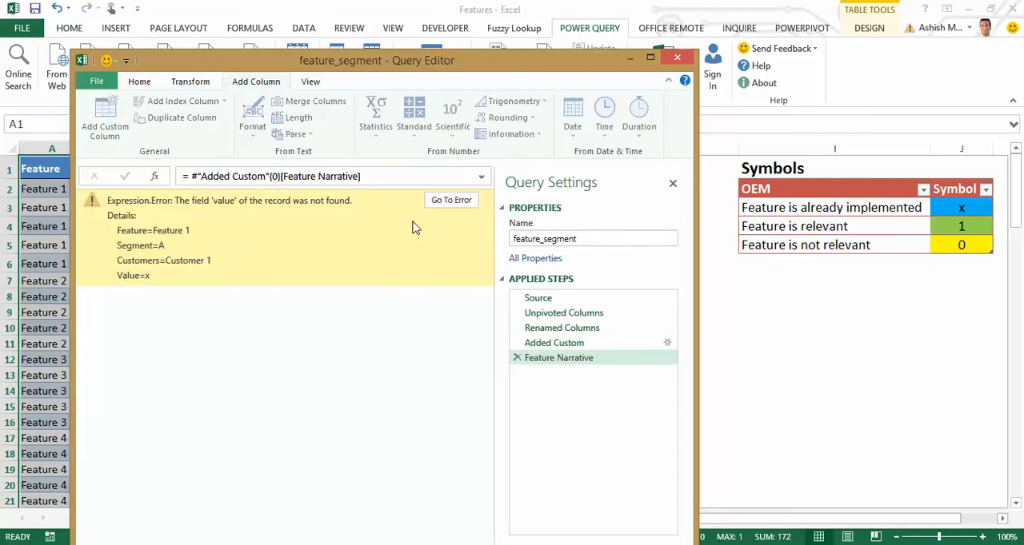
click(451, 201)
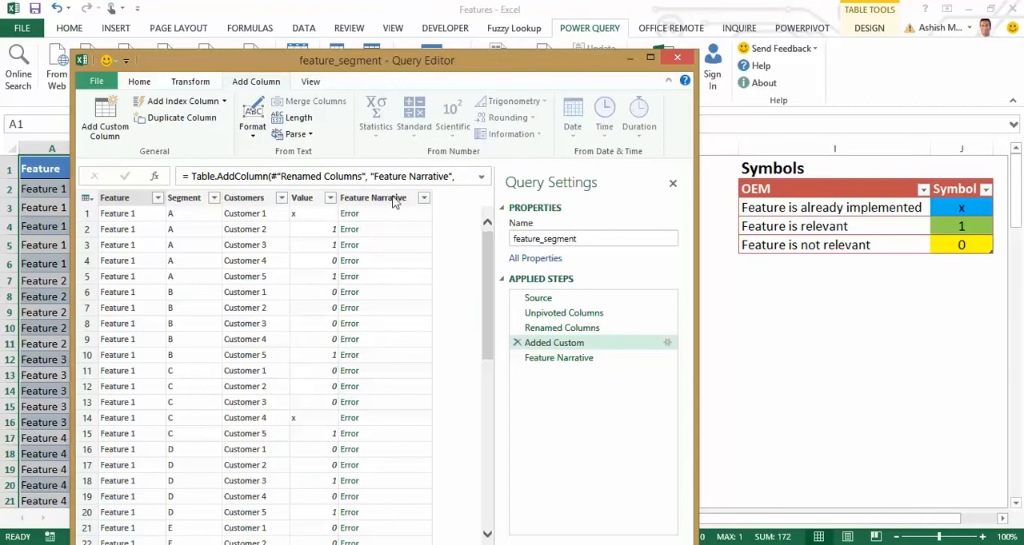
Examine the full feature_segment query code in an enlarged Advanced Editor, including the end of the Added Custom formula.
click(320, 82)
click(144, 141)
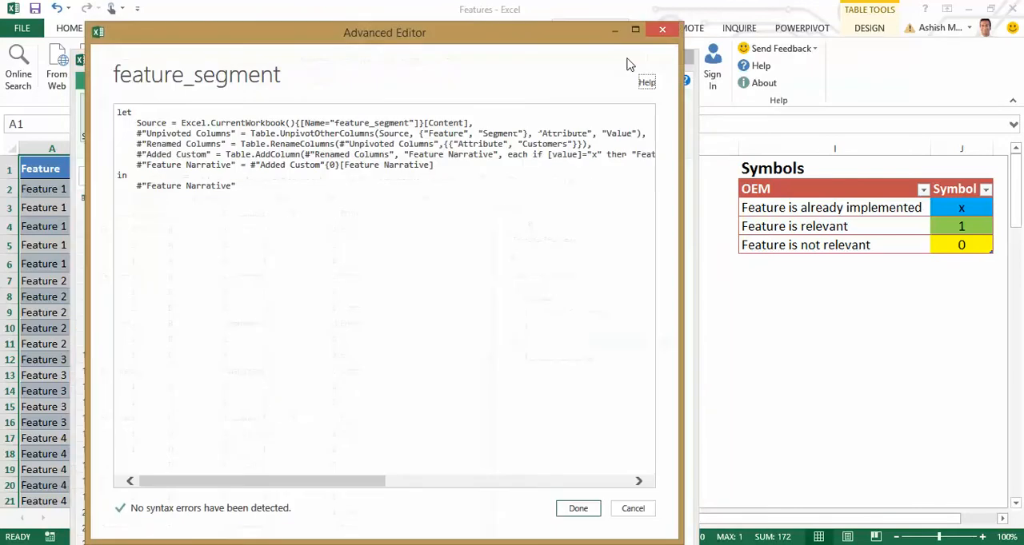
click(645, 32)
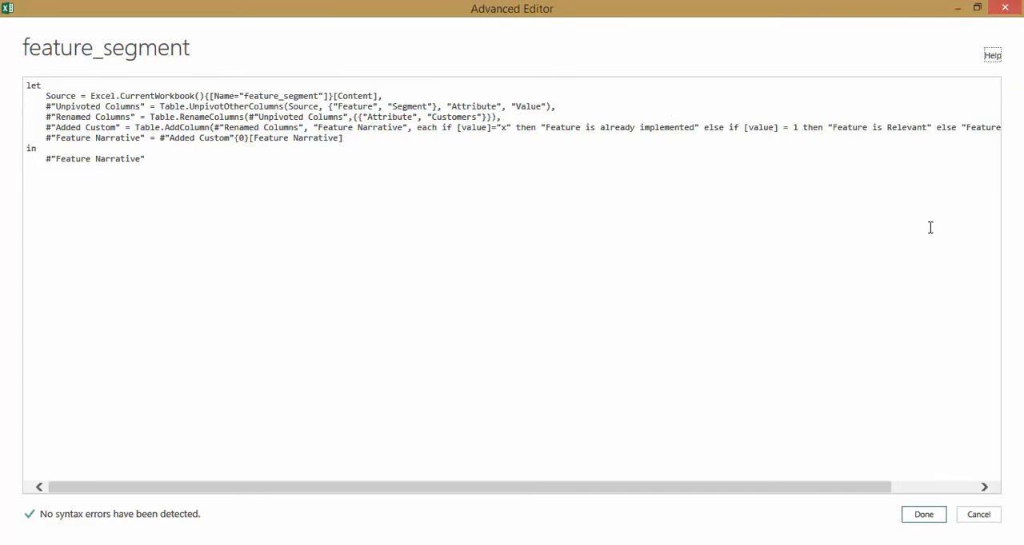
drag(766, 493, 864, 495)
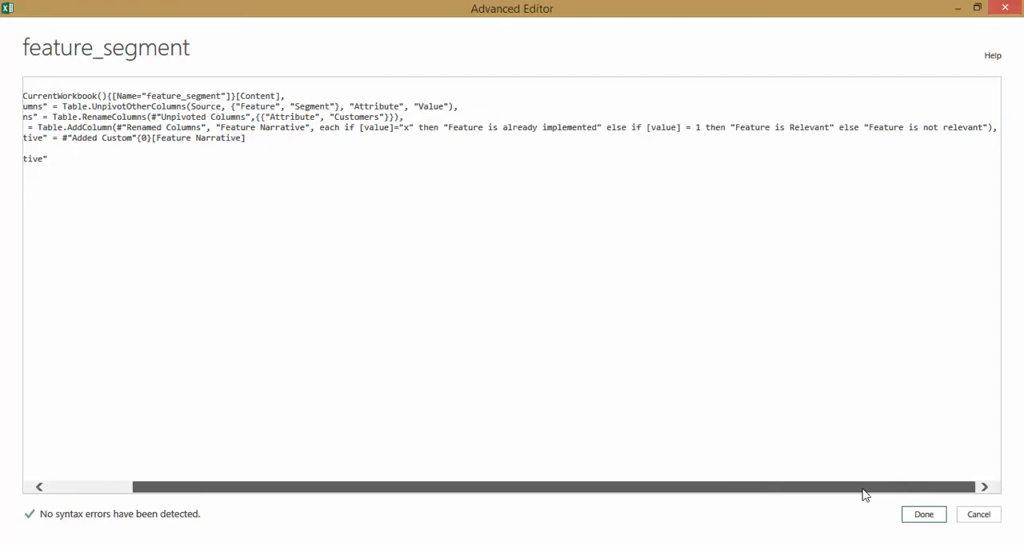
drag(864, 495, 759, 496)
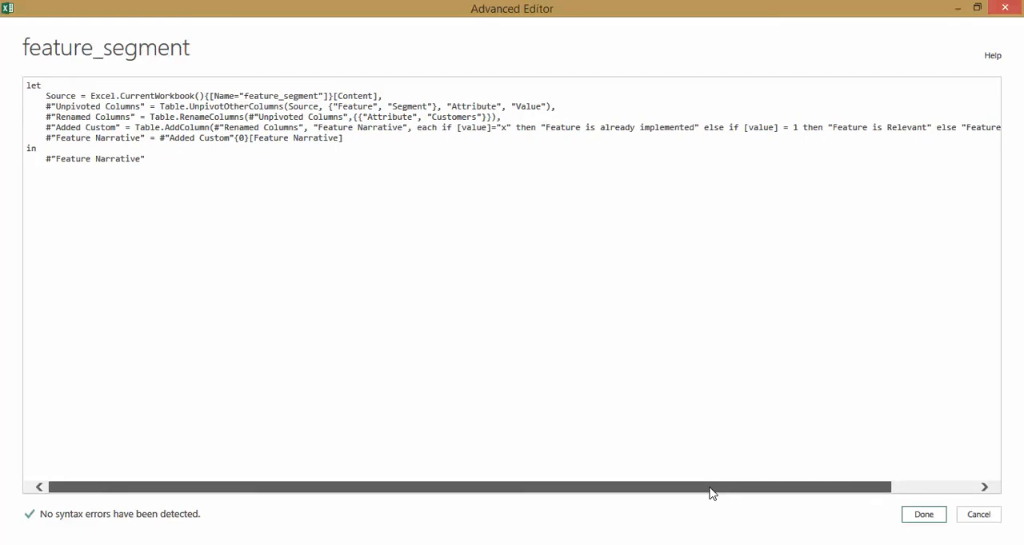
click(922, 515)
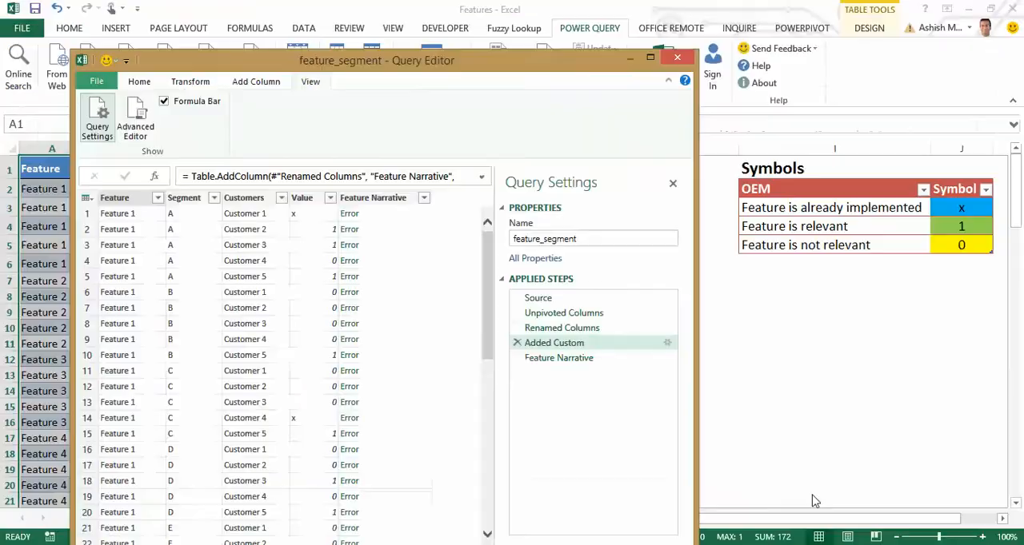
Maximize the Query Editor and read the error details of the first Feature Narrative cell.
click(653, 64)
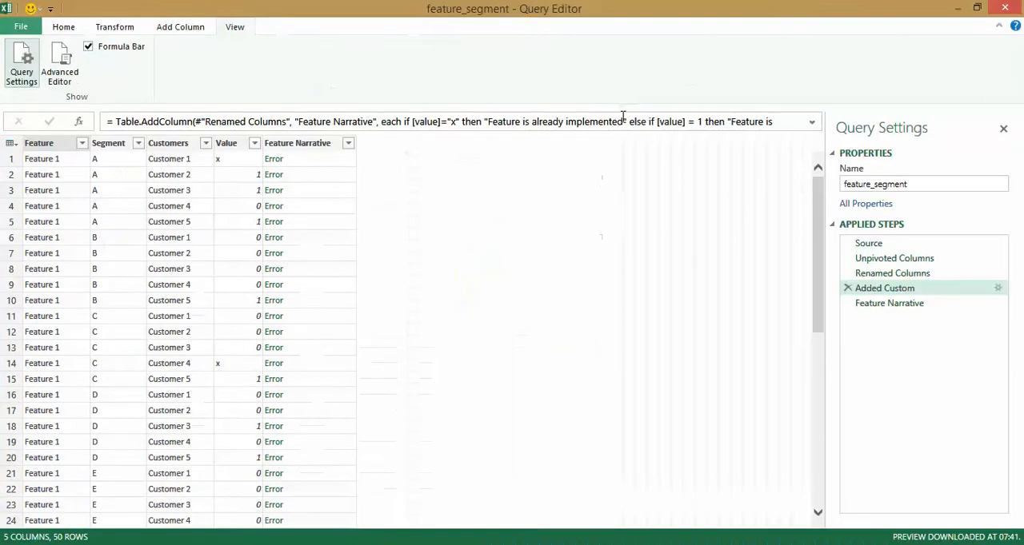
click(288, 162)
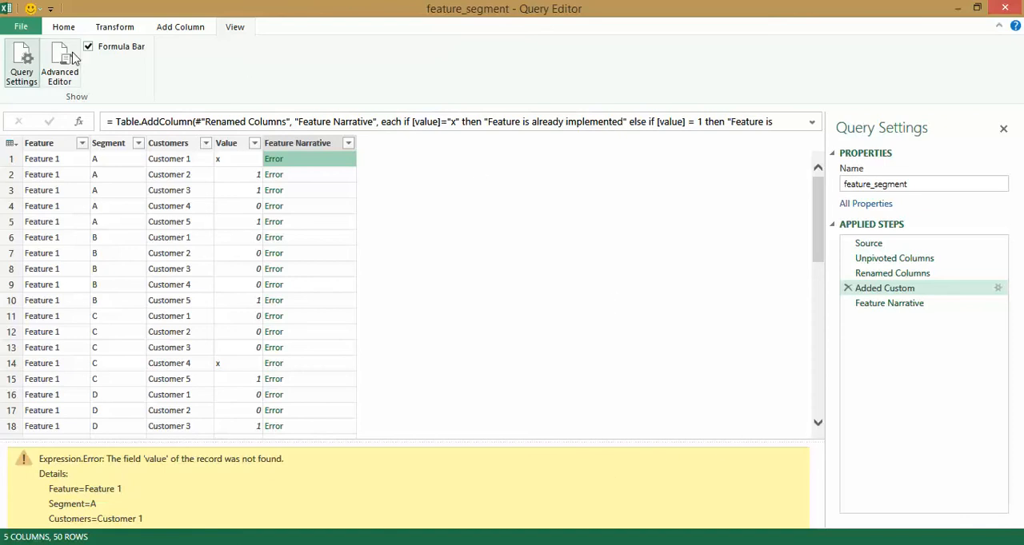
click(124, 29)
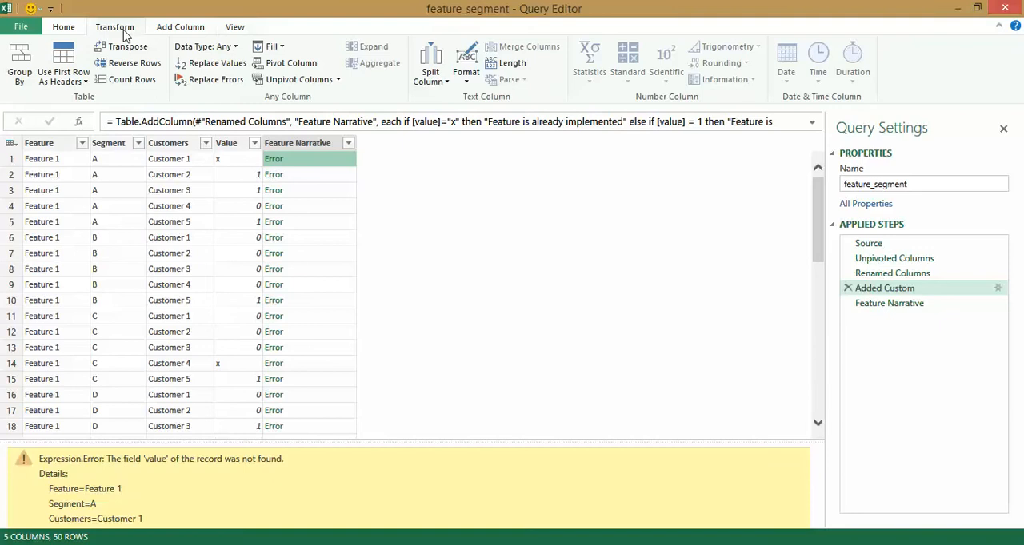
Correct the [value] references in the Added Custom code to [Value] using the Advanced Editor, and apply the change.
click(234, 27)
click(59, 68)
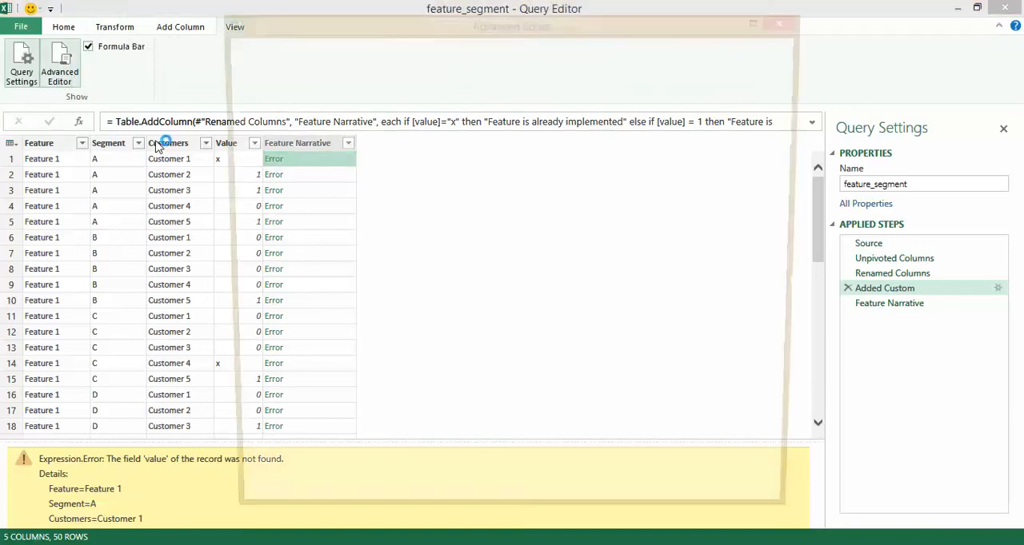
click(694, 149)
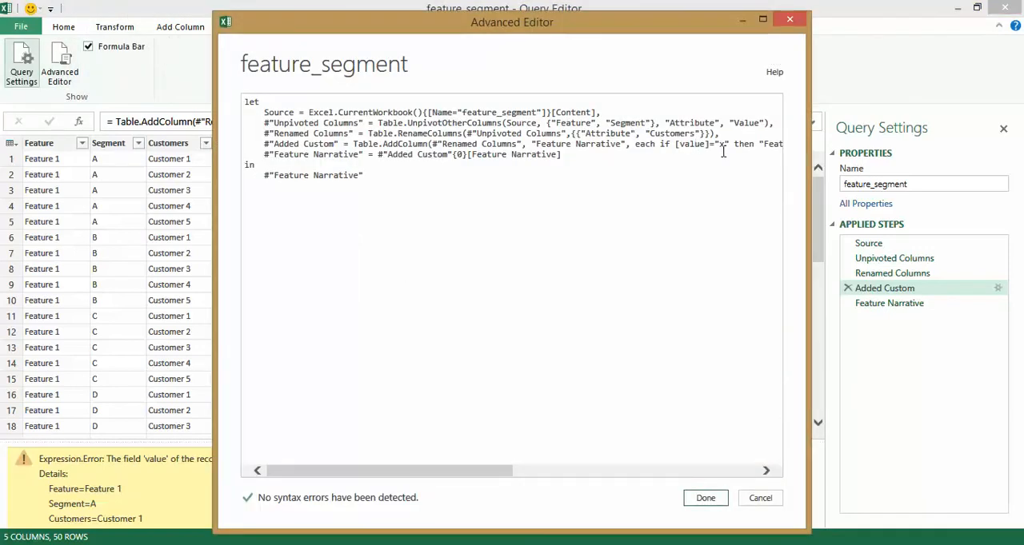
drag(472, 23, 339, 141)
click(633, 145)
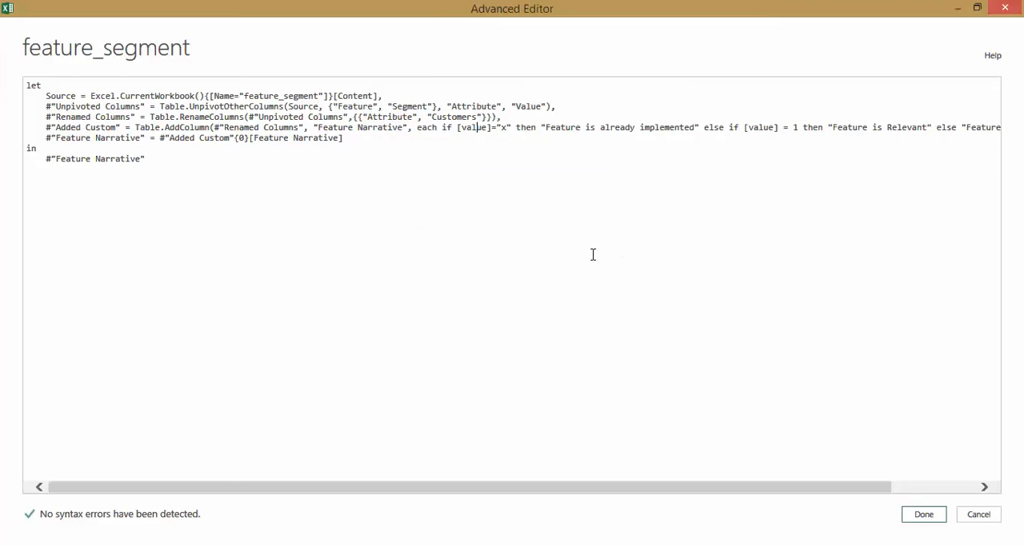
click(461, 128)
key(Delete)
text(V)
key(BackSpace)
text(V)
click(923, 515)
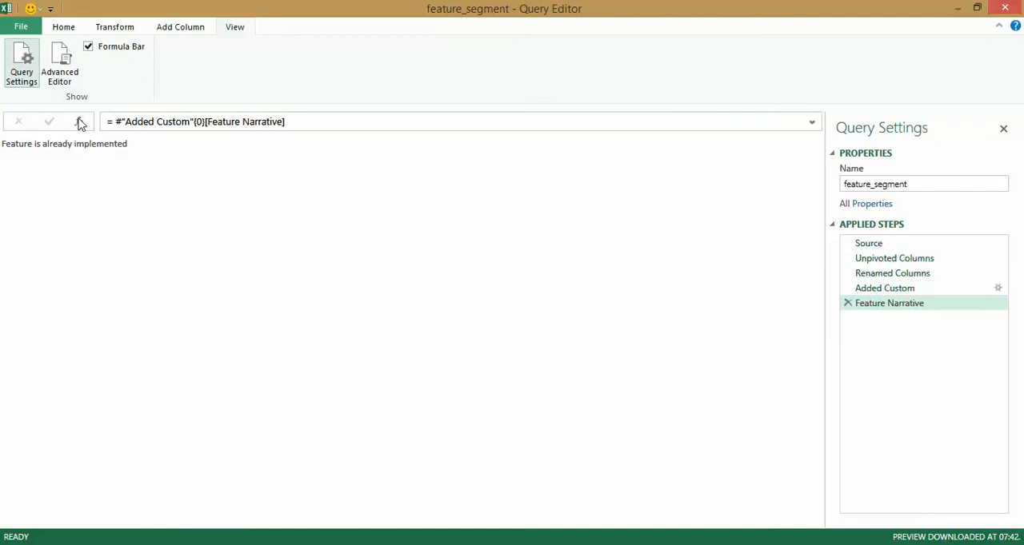
Reopen the Added Custom step, accept its corrected formula, and widen the Feature Narrative column to fit its text.
click(74, 32)
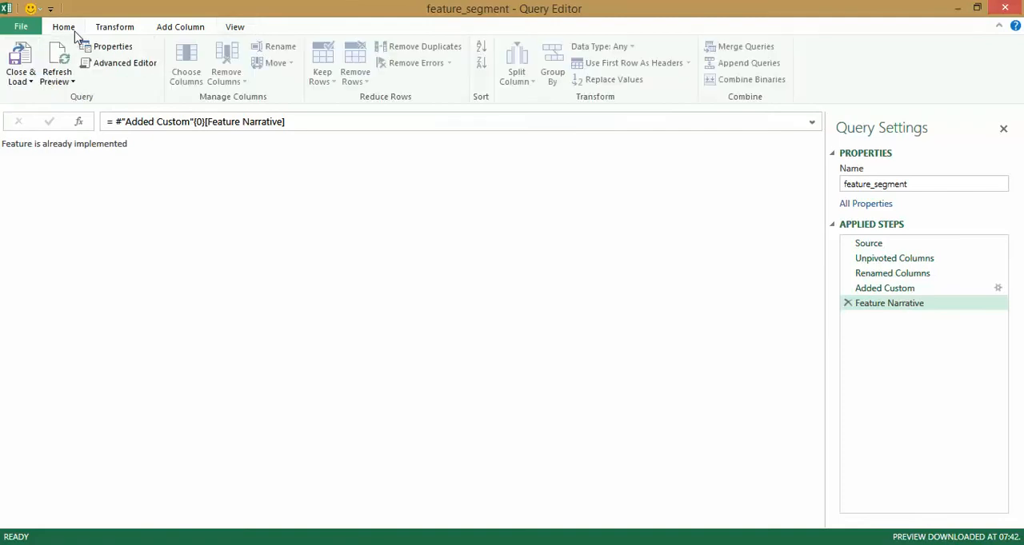
double_click(880, 294)
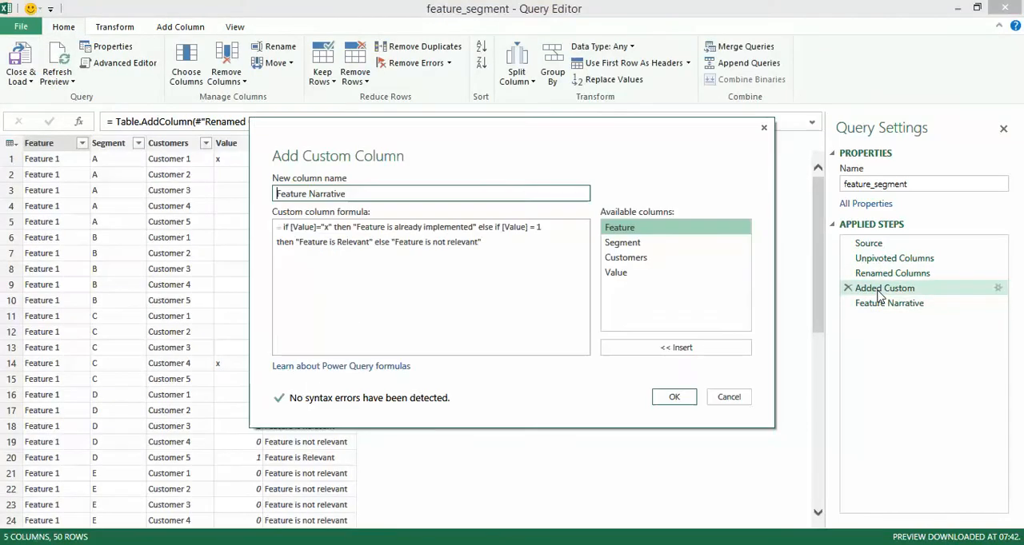
click(684, 404)
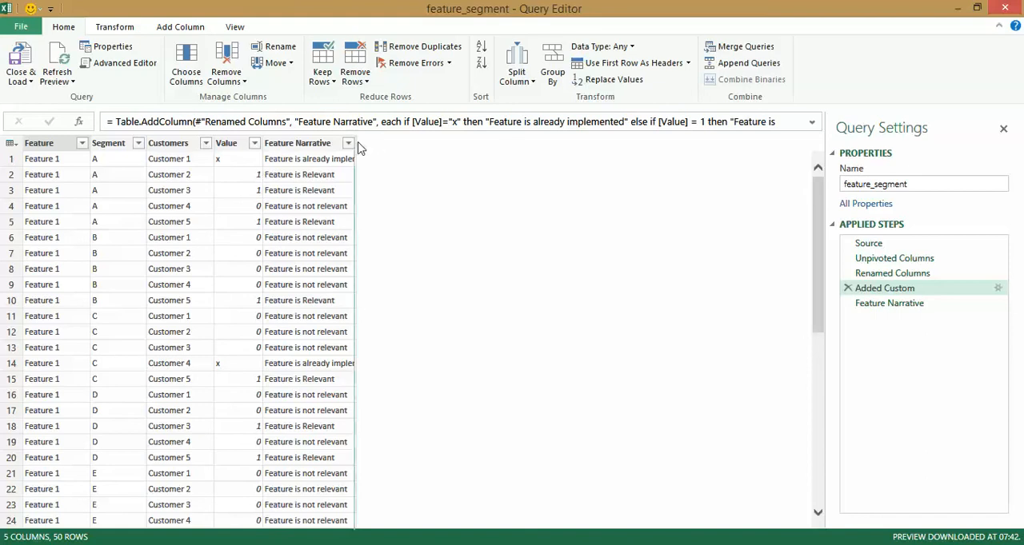
drag(356, 147, 397, 147)
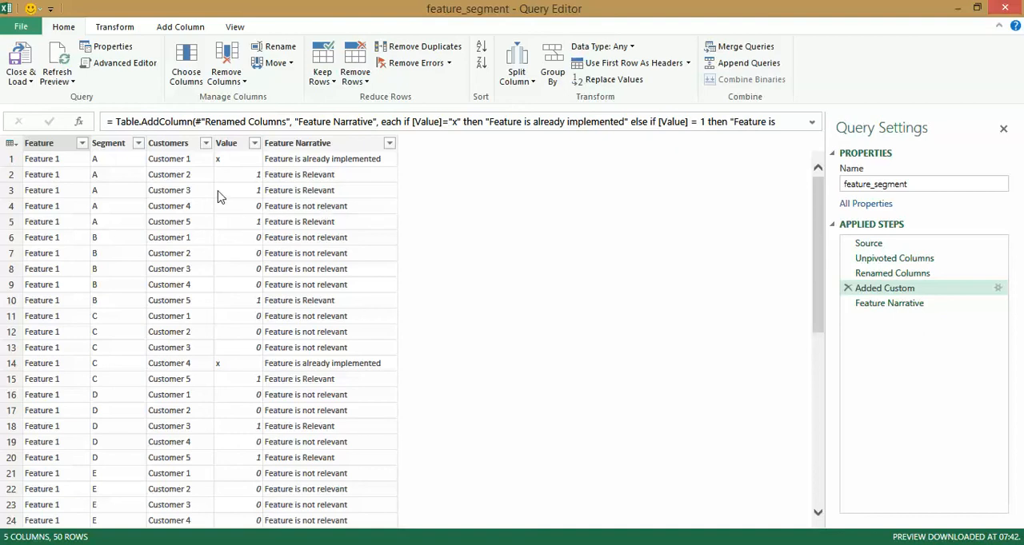
Close the feature_segment query and load it as a connection only.
click(24, 88)
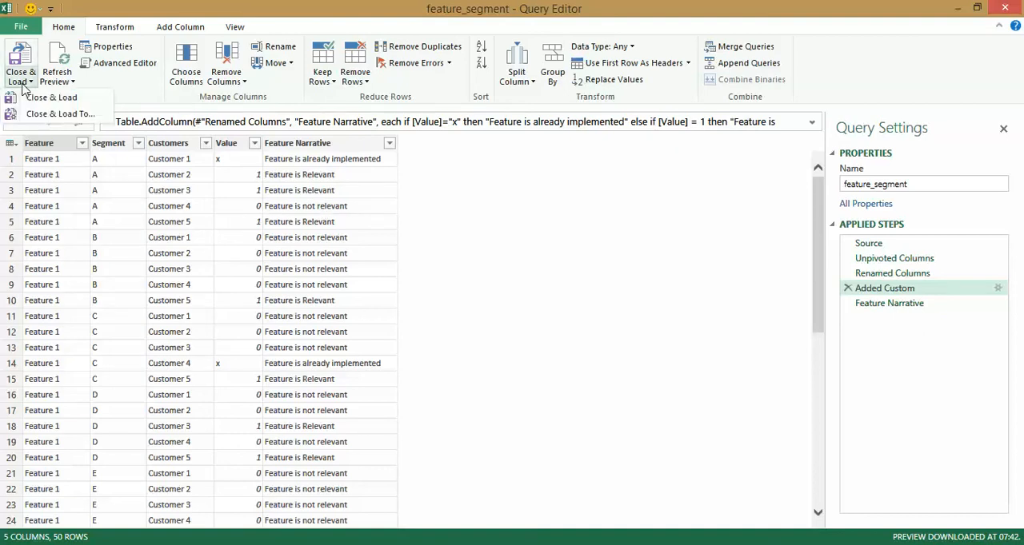
click(60, 115)
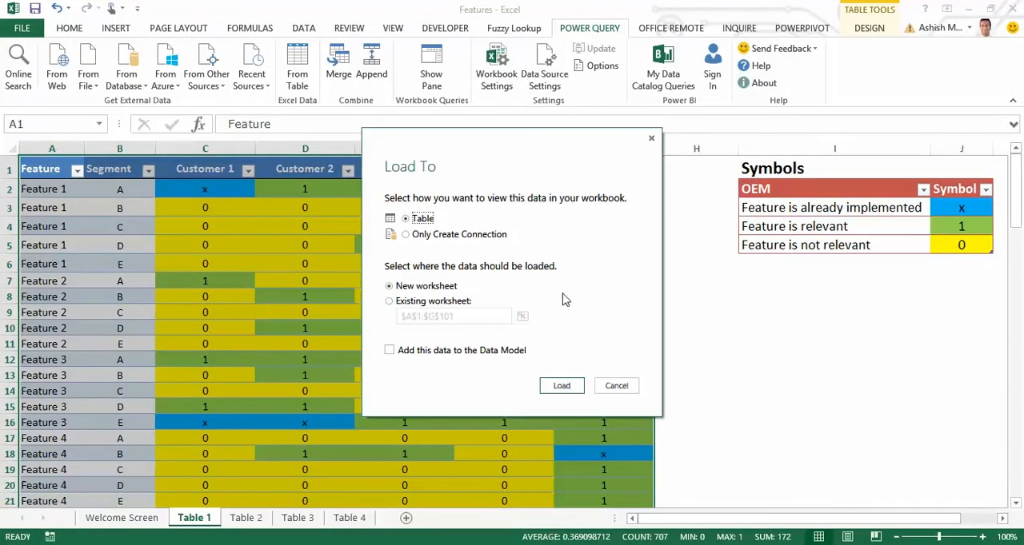
click(438, 237)
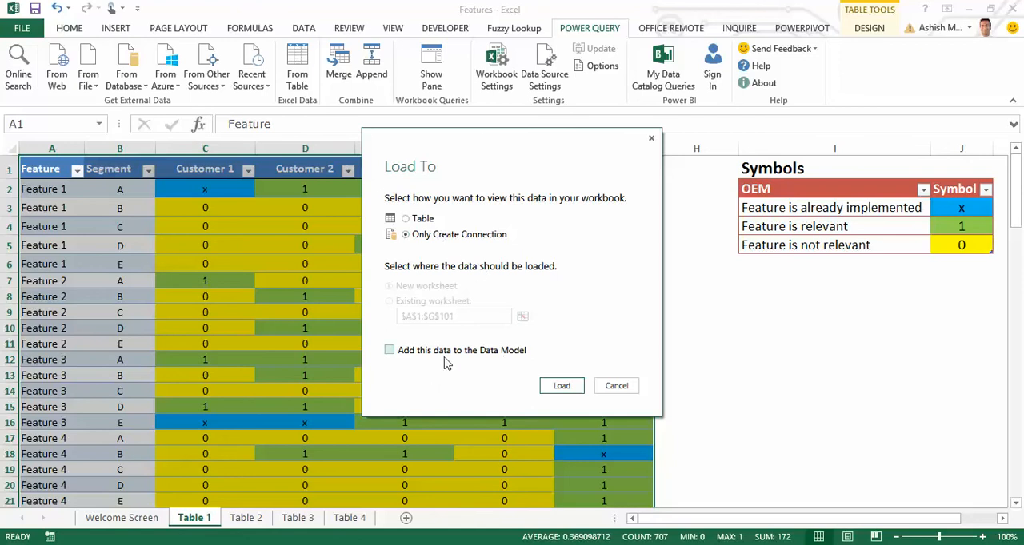
click(562, 386)
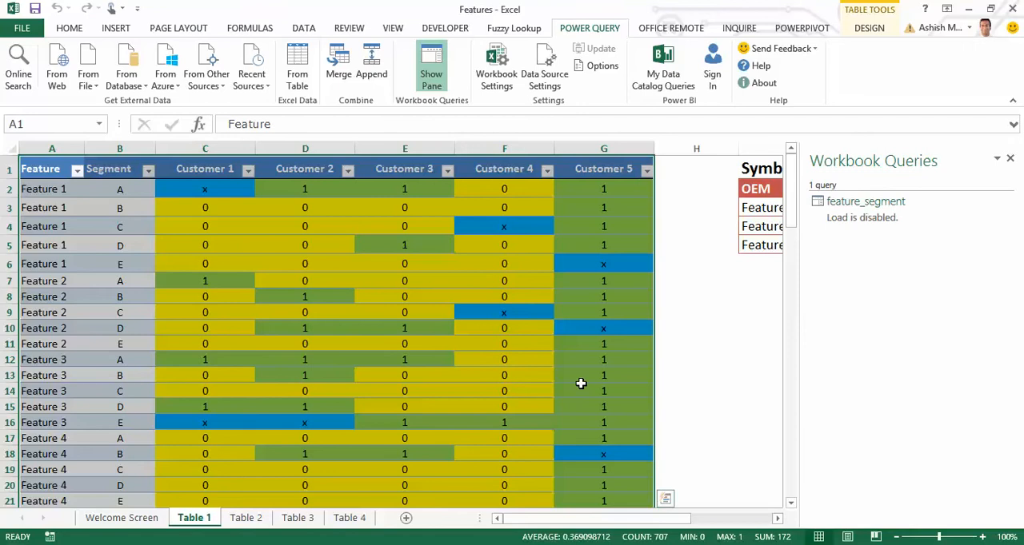
Go to the Table 2 sheet and close the Workbook Queries pane.
mouse_move(846, 217)
click(246, 520)
click(208, 284)
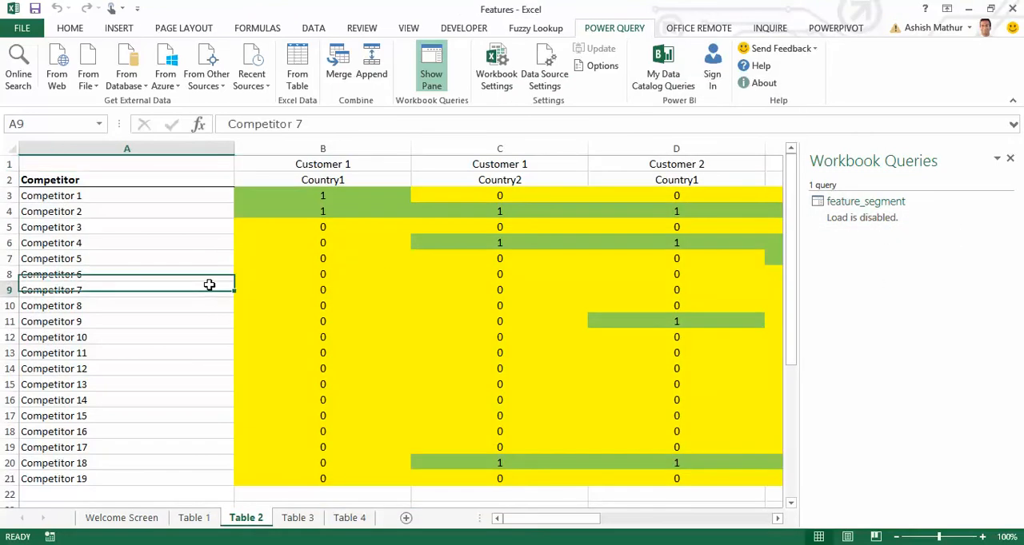
click(1010, 160)
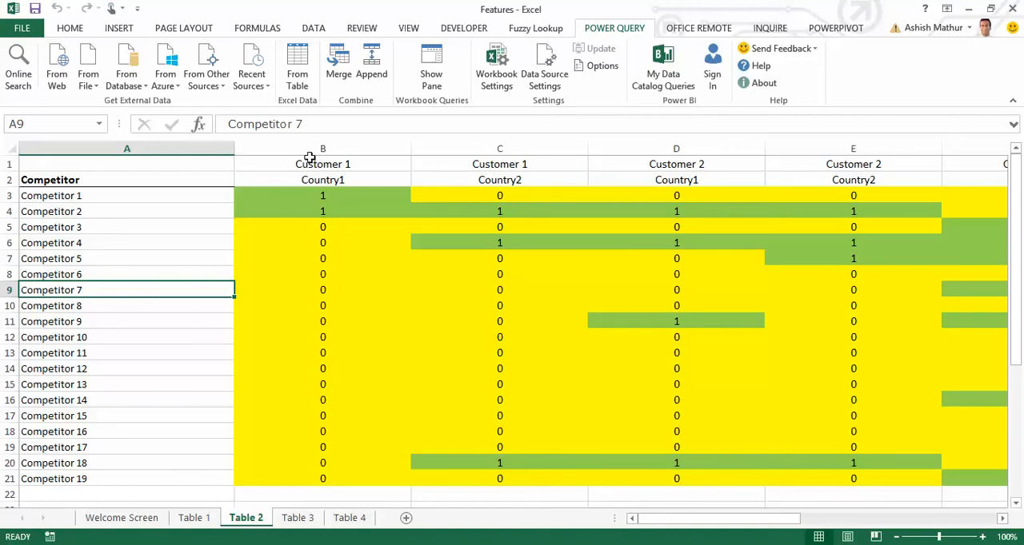
Insert a blank row above Competitor 1 on Table 2 and copy the Competitor heading from A2 into A3.
click(323, 195)
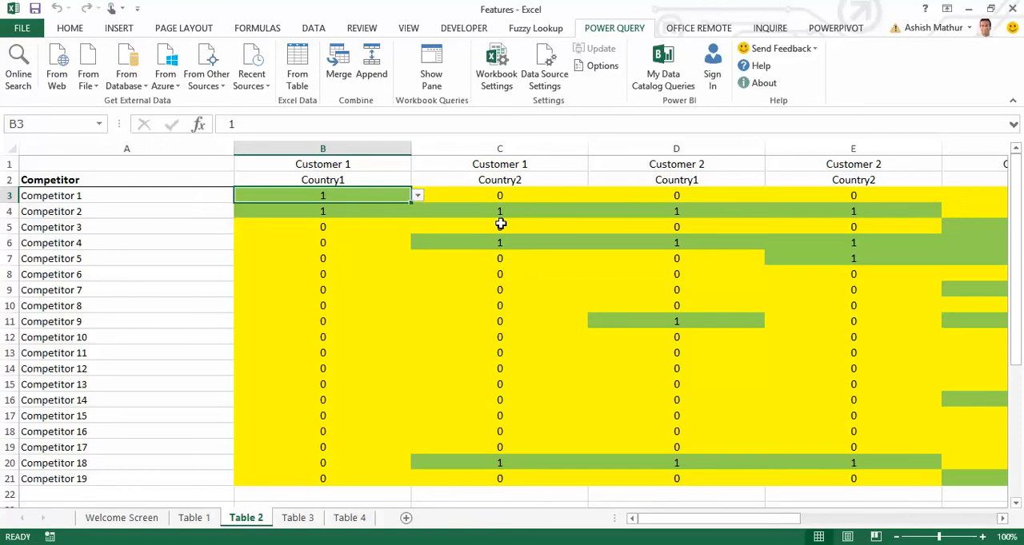
key(alt+i)
key(r)
key(Left)
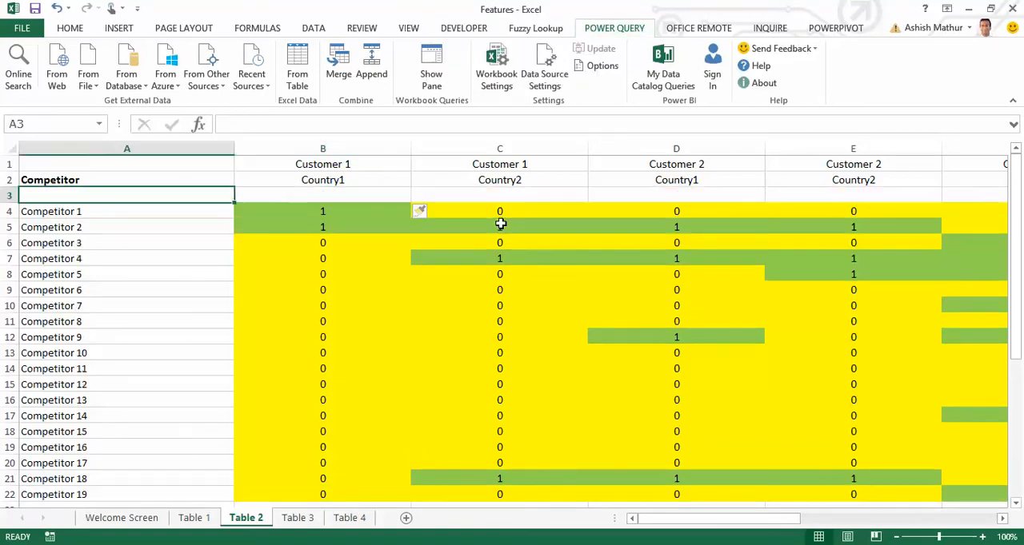
key(Up)
key(ctrl+c)
key(Down)
key(Return)
Enter the formula =B1&":"&B2 in B3 to combine the customer and country headings.
key(Right)
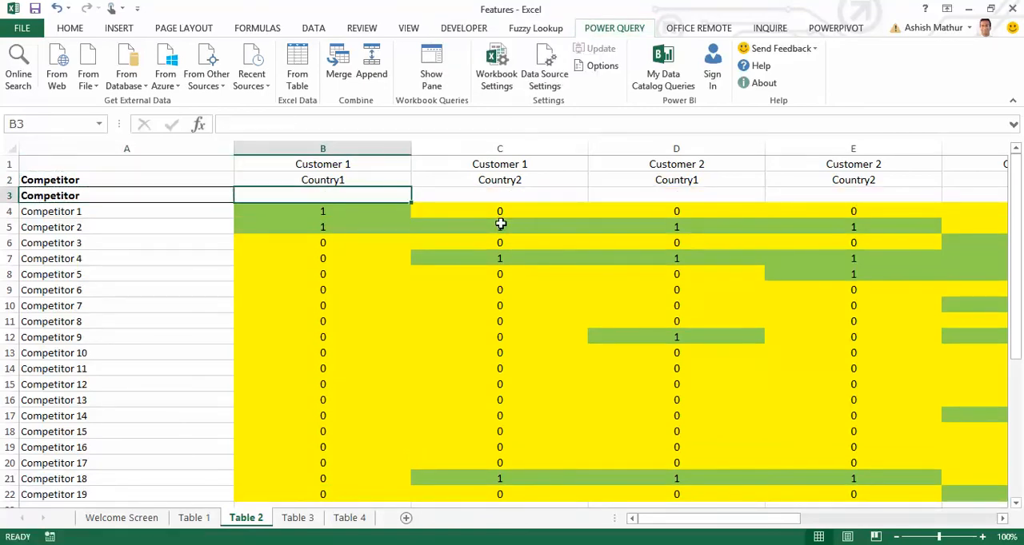
text(=)
key(Up)
key(Up)
text(&":"&)
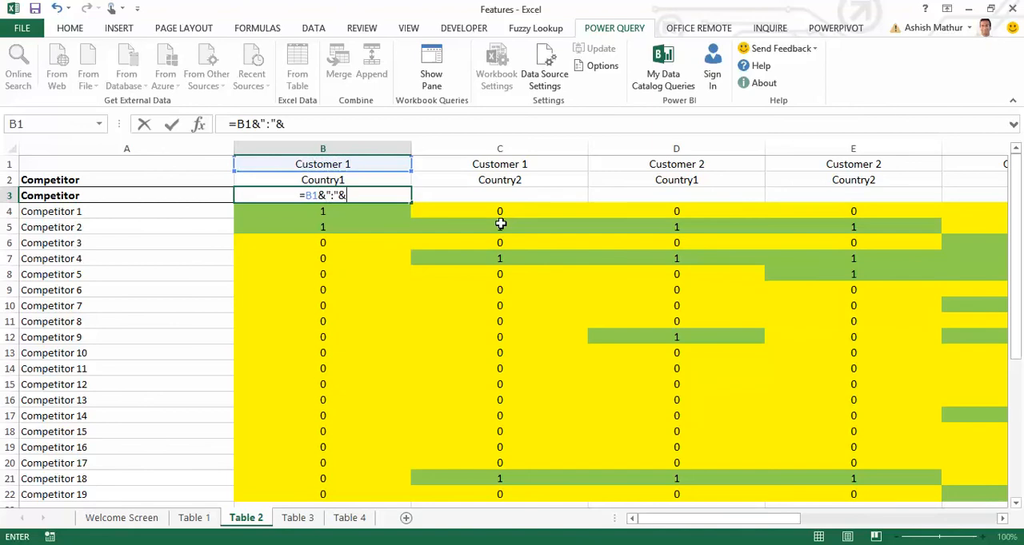
key(Up)
key(ctrl+Return)
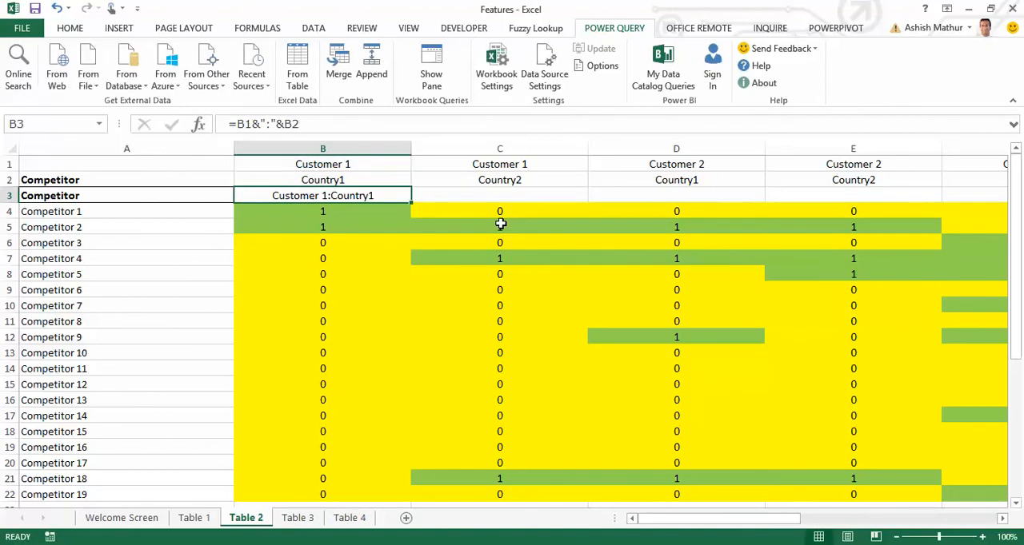
Copy the combined heading formula from B3 across C3:K3.
key(ctrl+c)
key(Right)
key(shift+Right)
key(shift+Right)
key(shift+Right)
key(shift+Right)
key(shift+Right)
key(shift+Right)
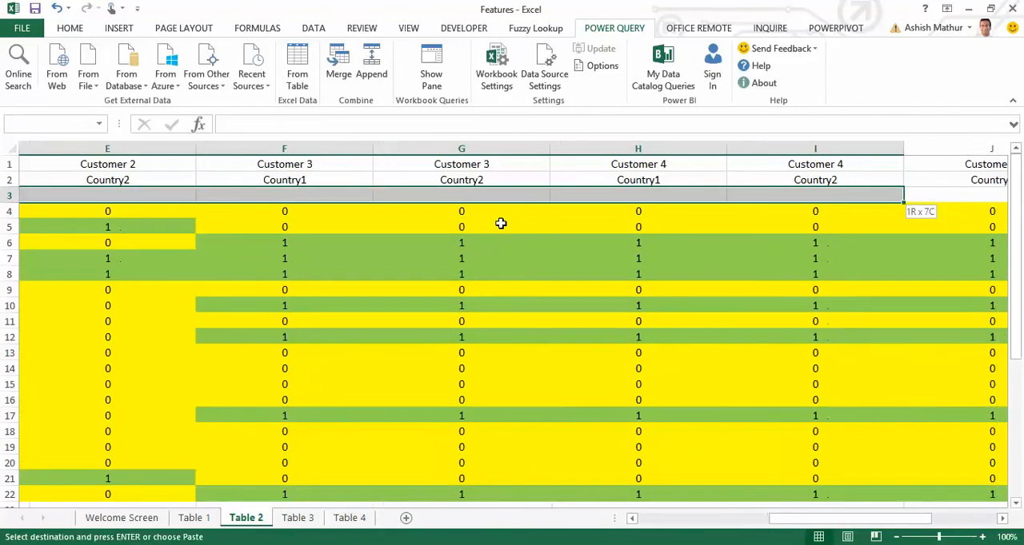
key(shift+Right)
key(shift+Right)
key(Return)
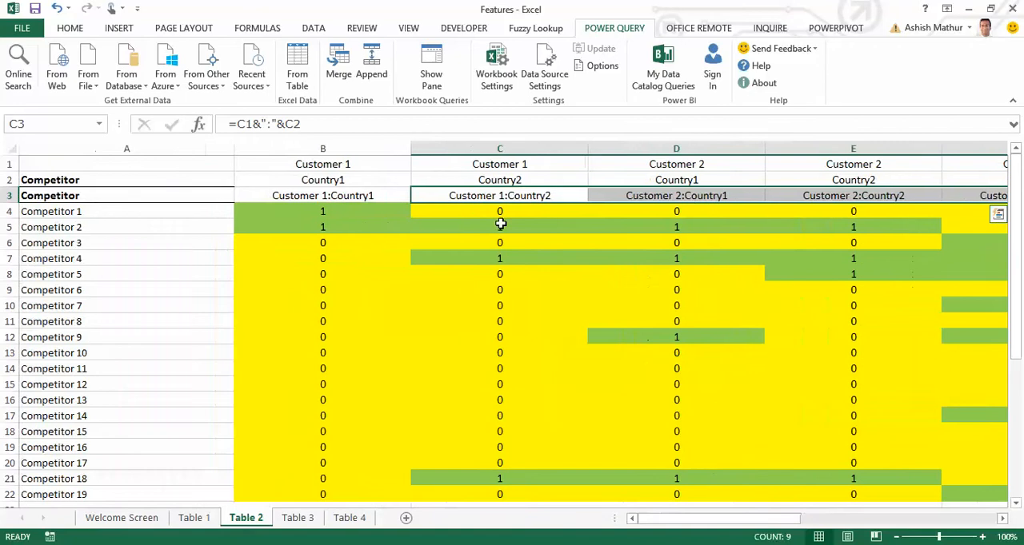
key(Home)
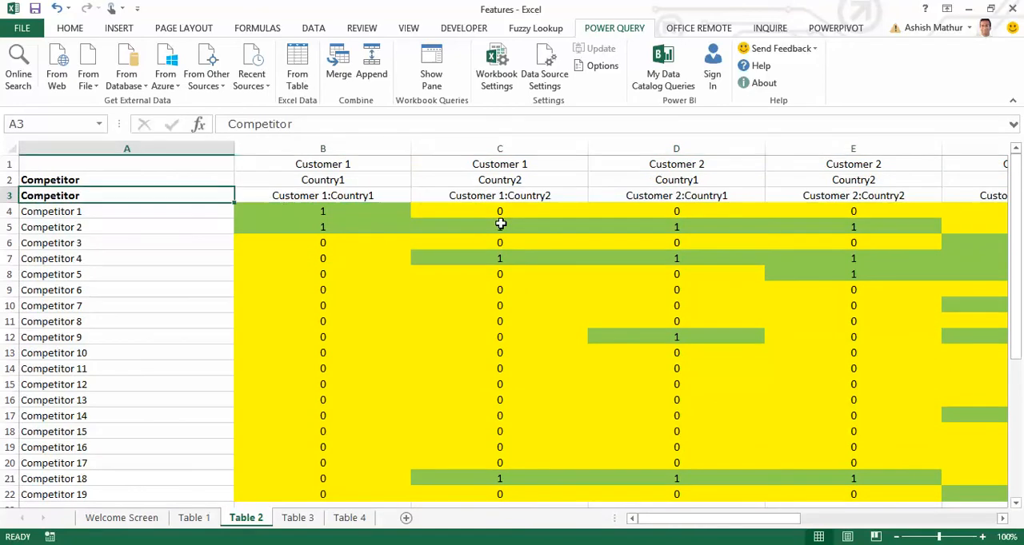
key(ctrl+shift+End)
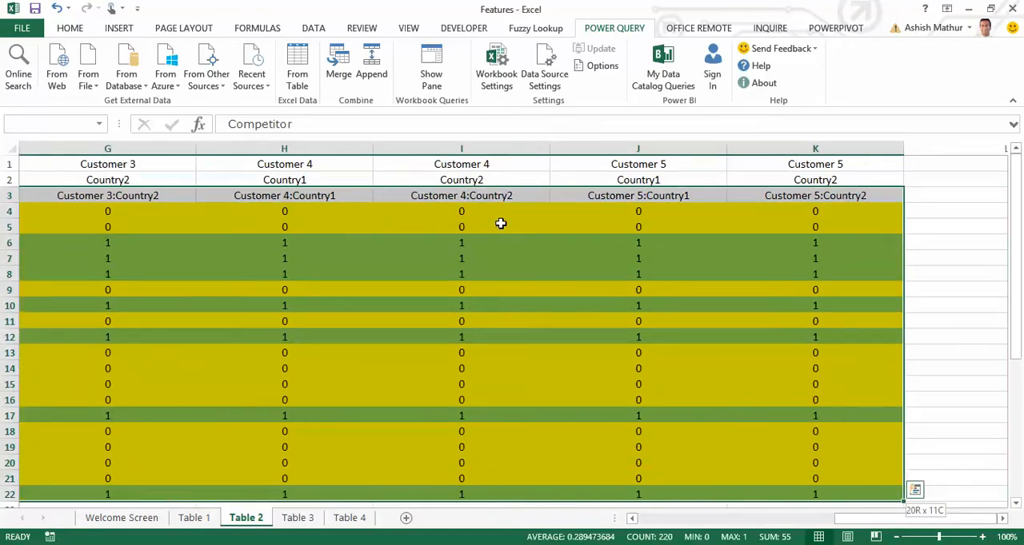
key(ctrl+Home)
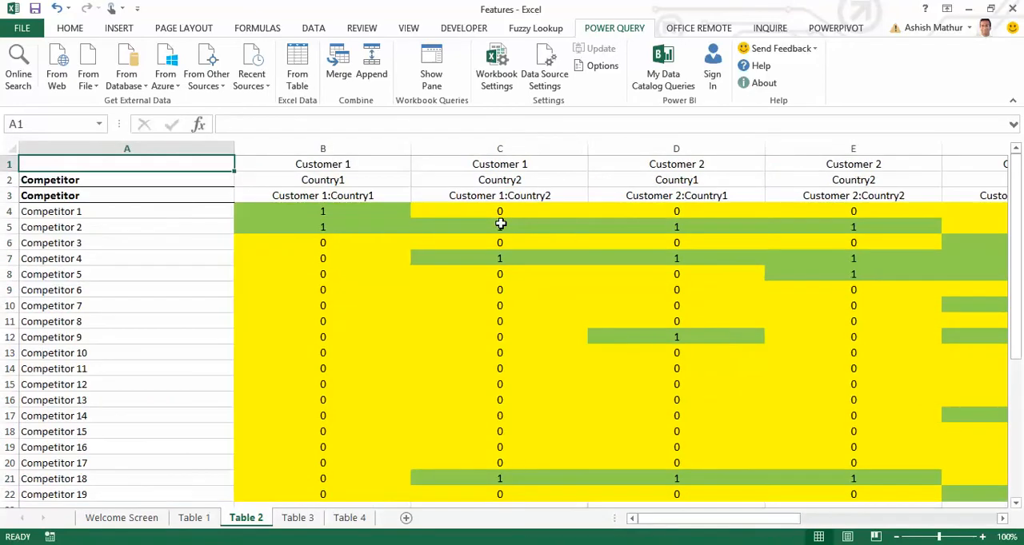
Examine the Symbols legend below the competitor matrix on Table 2 to see what the codes mean.
key(Down)
key(Down)
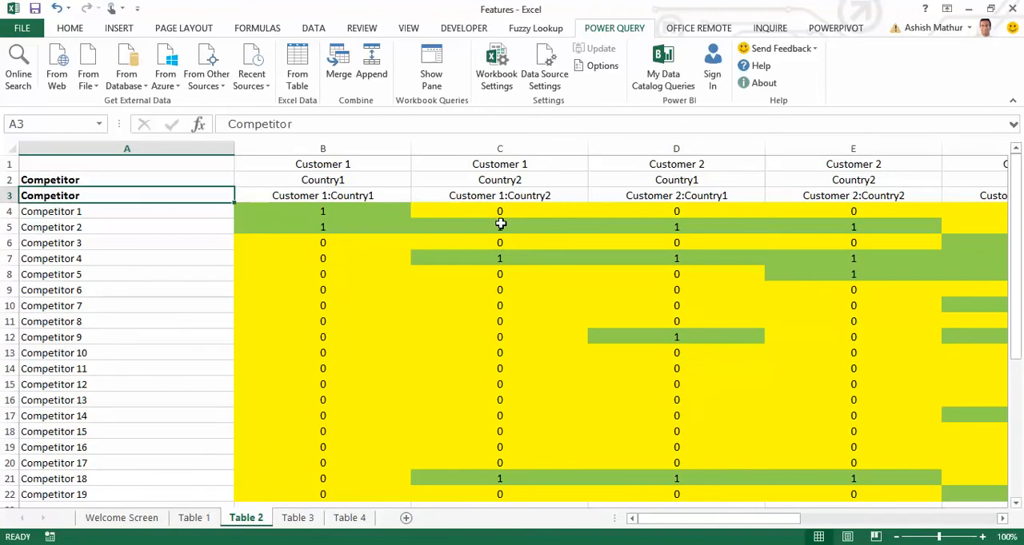
key(ctrl+Down)
key(ctrl+Down)
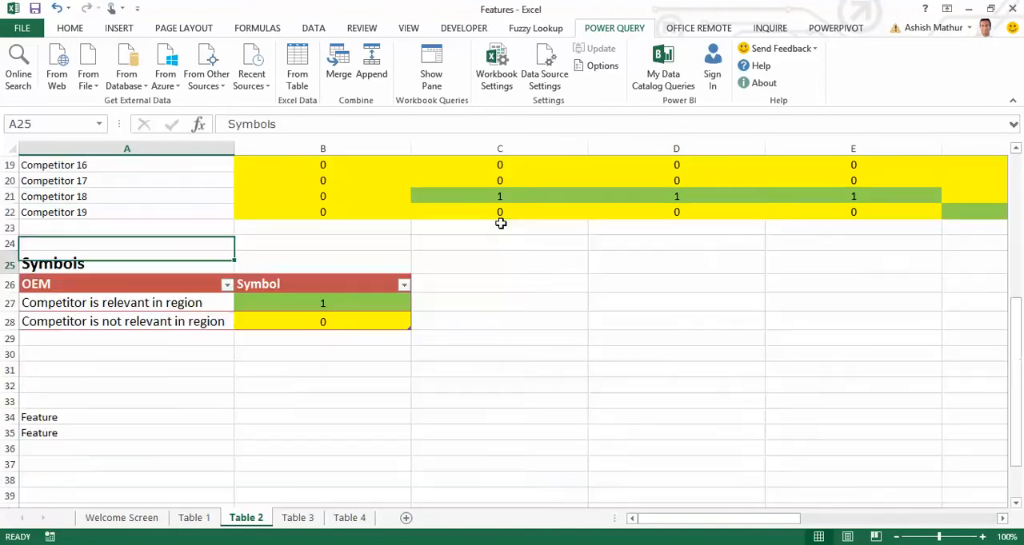
key(Down)
key(Down)
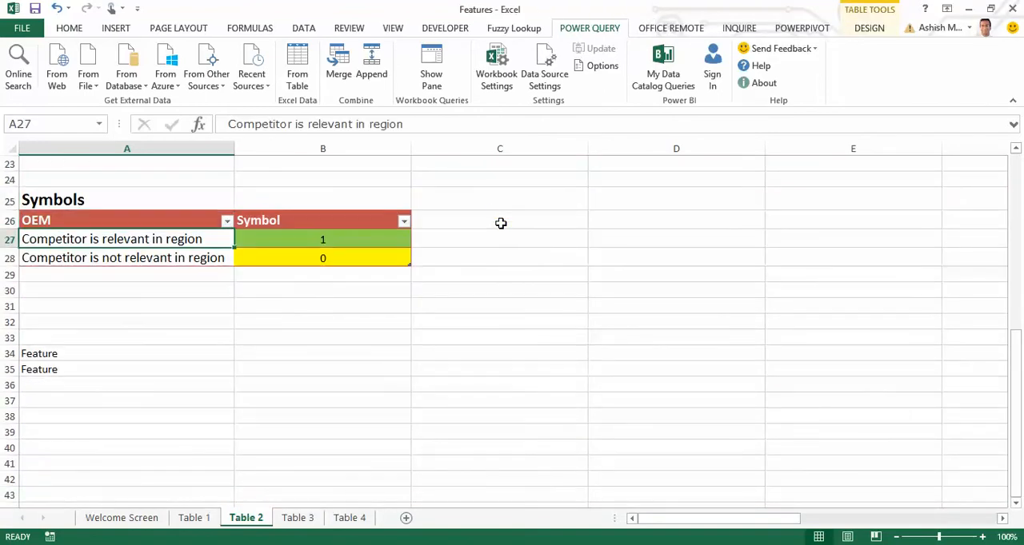
key(Down)
key(Right)
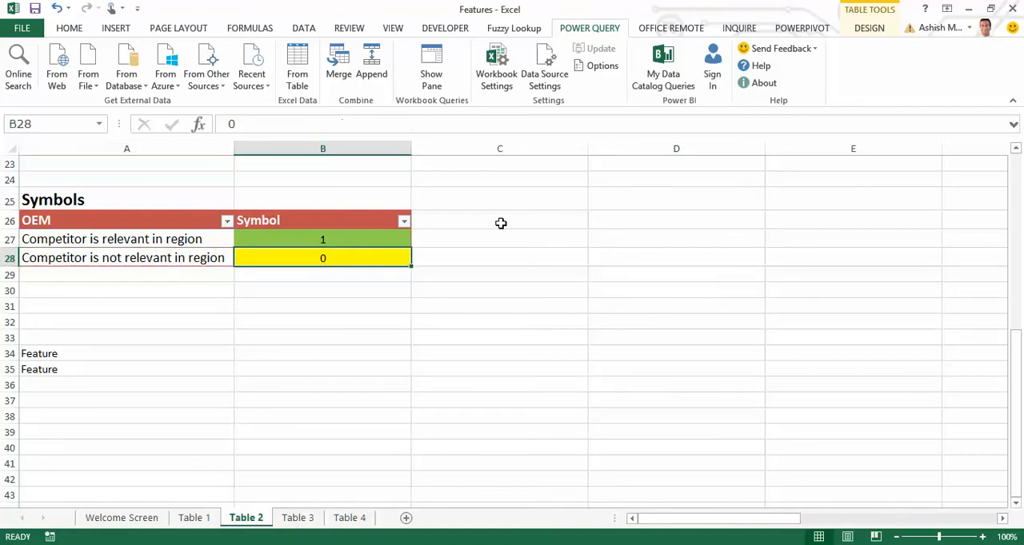
key(Page_Up)
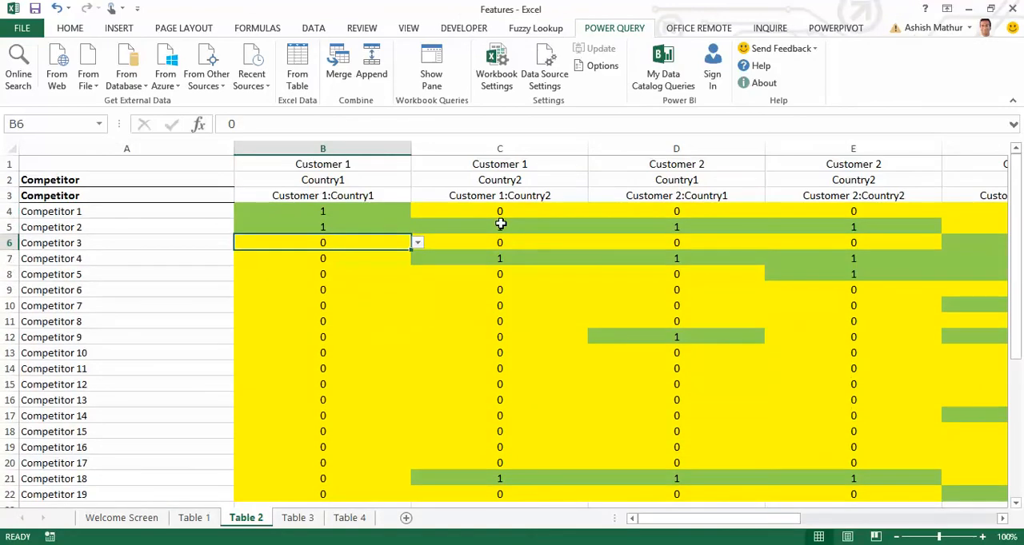
Load the range A3:K22 of Table 2 into Power Query as a table with headers.
key(Left)
key(Up)
key(Up)
key(Up)
key(ctrl+shift+Right)
key(ctrl+shift+Down)
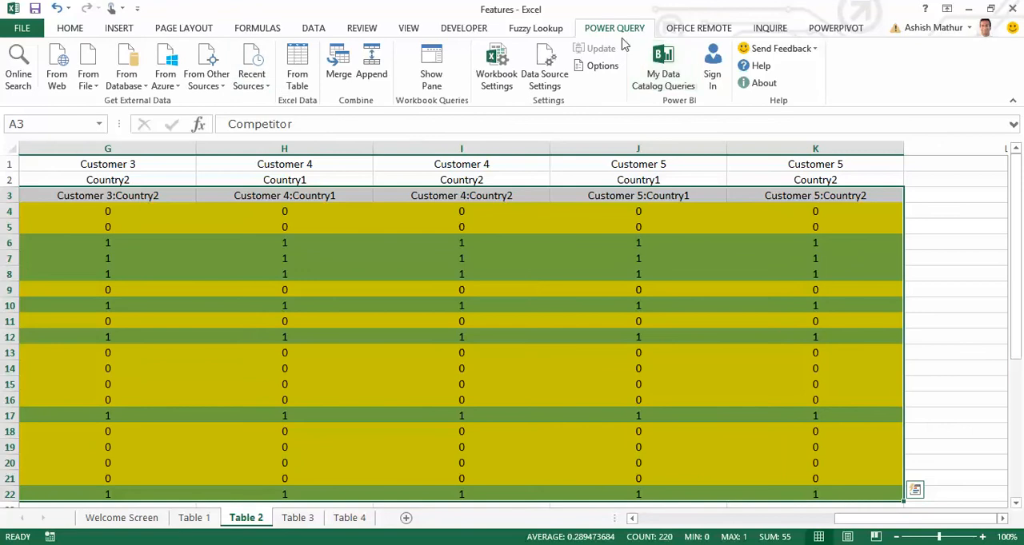
click(297, 84)
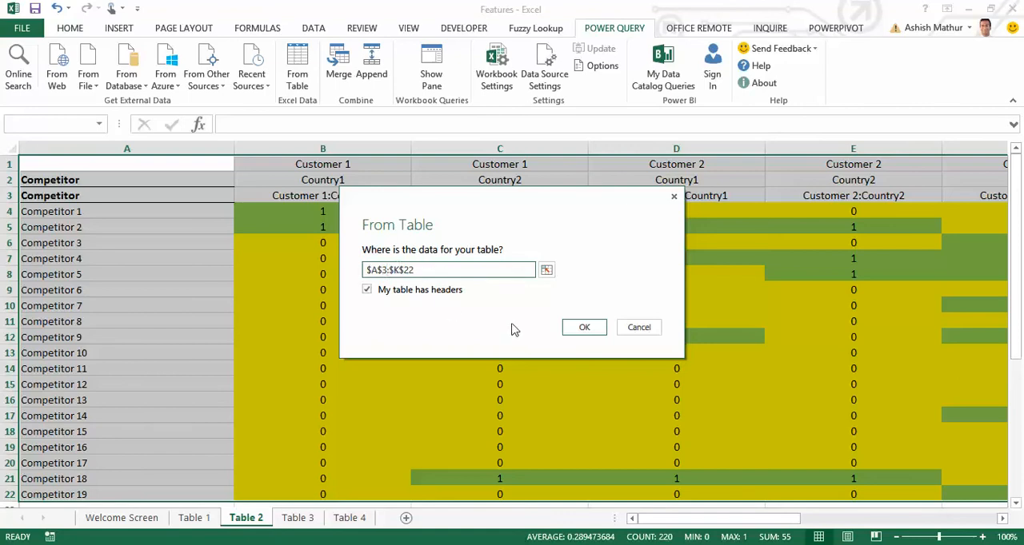
click(583, 327)
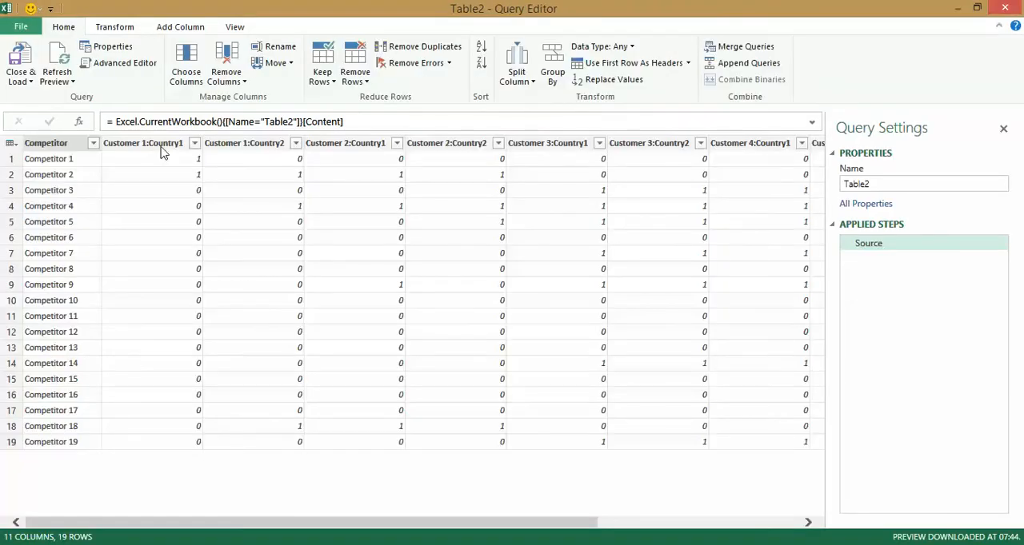
Rename the query as Competitor and close the Query Editor, keeping the changes.
double_click(882, 183)
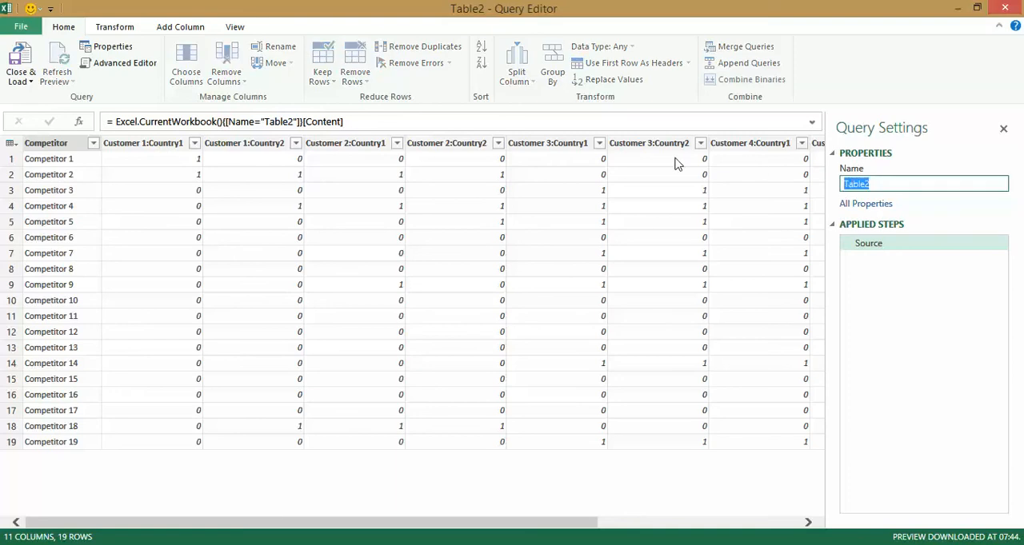
text(Competitor)
click(1005, 7)
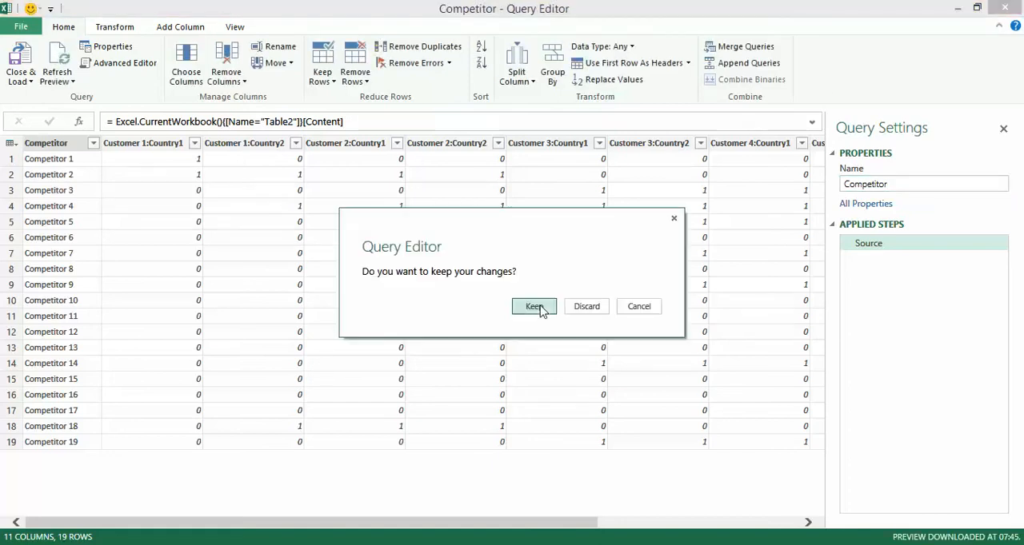
click(536, 308)
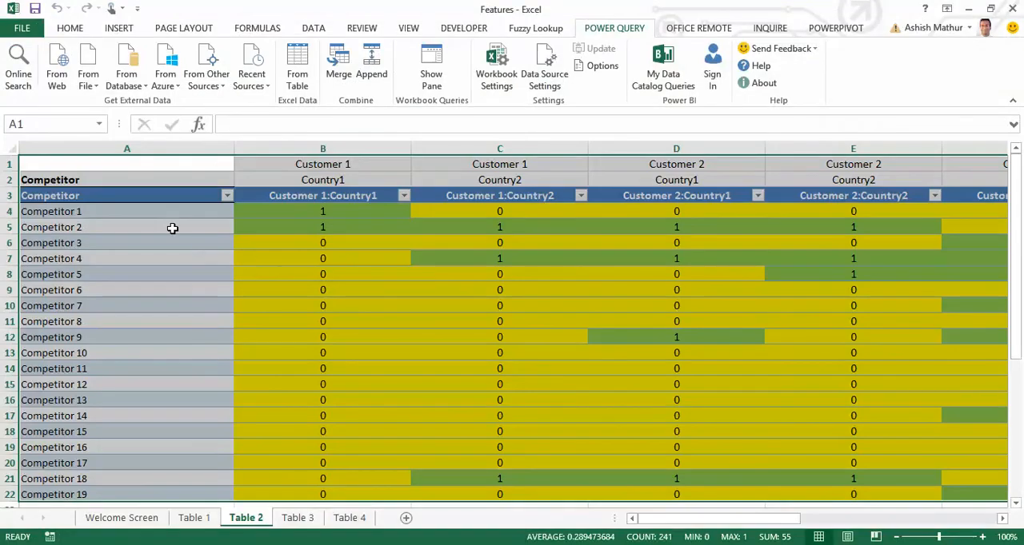
Select the competitor table from A3 to K22 and rename it as competitor_region.
click(137, 183)
key(Down)
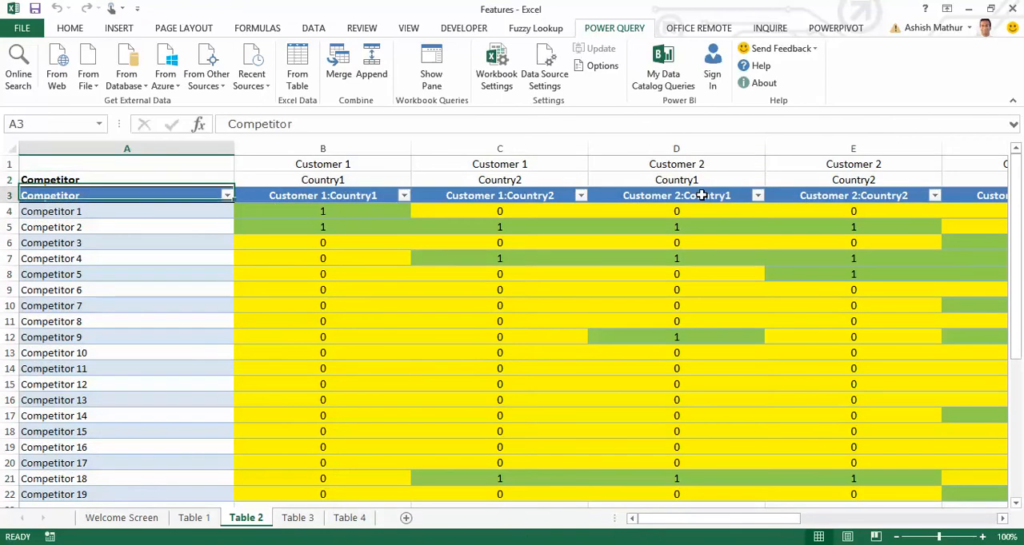
key(ctrl+shift+Down)
key(ctrl+shift+Right)
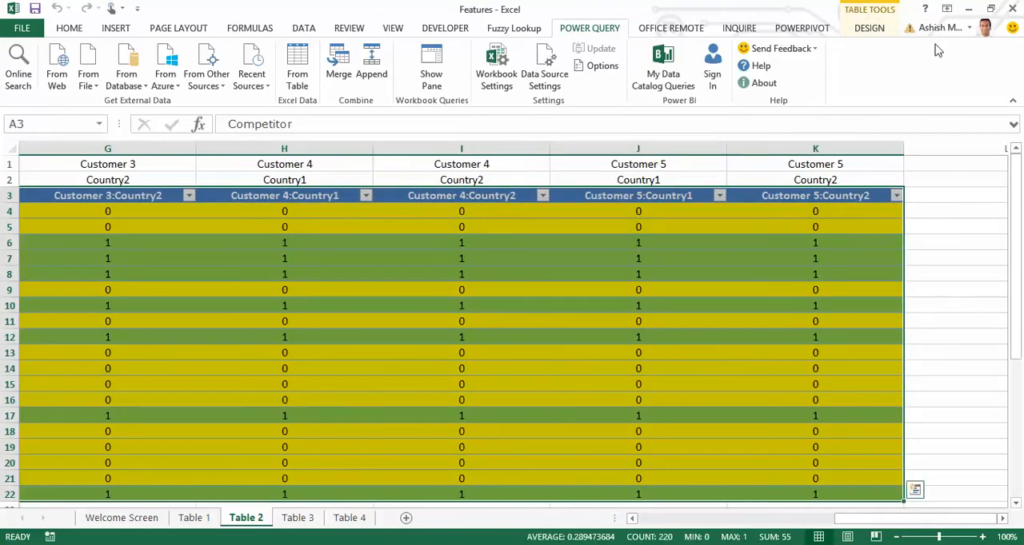
click(880, 32)
click(35, 67)
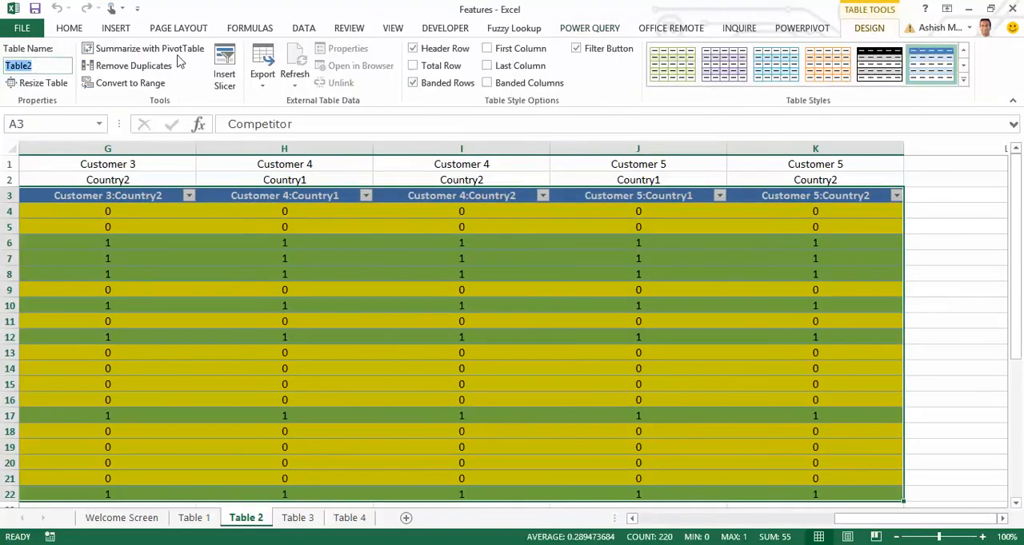
text(comp)
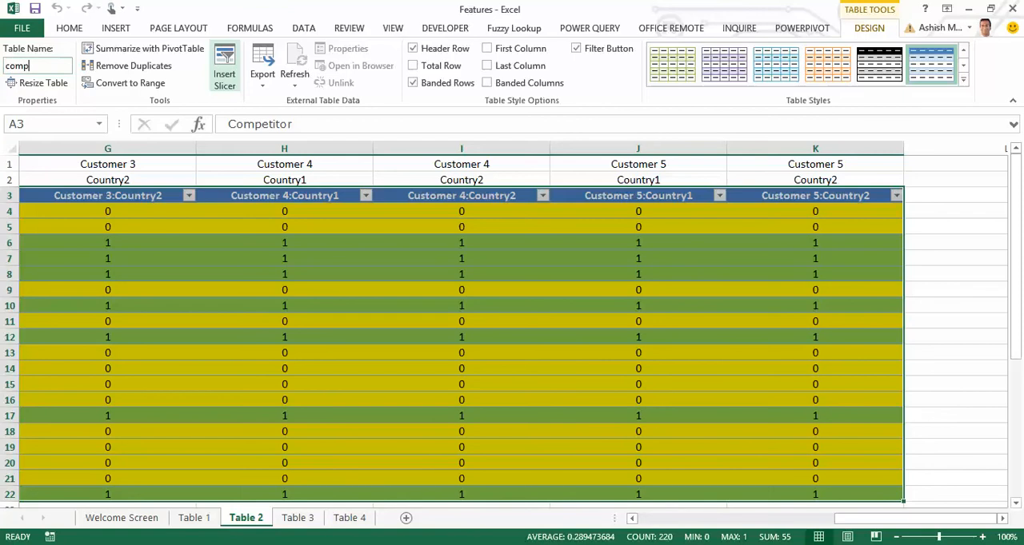
text(etitor_region)
key(Return)
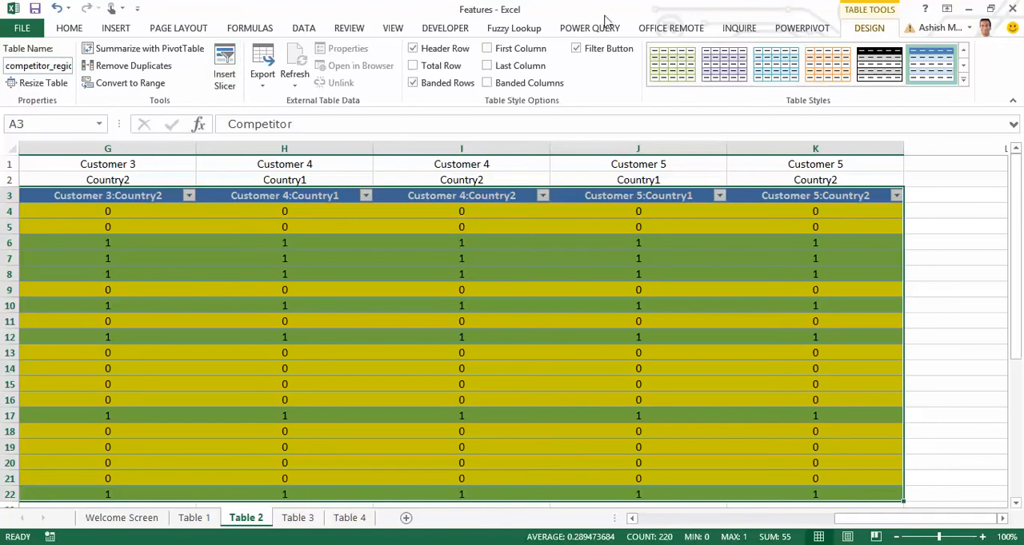
Load the competitor_region table into Power Query and unpivot the columns from Customer 1:Country1 through Customer 5:Country2.
click(583, 29)
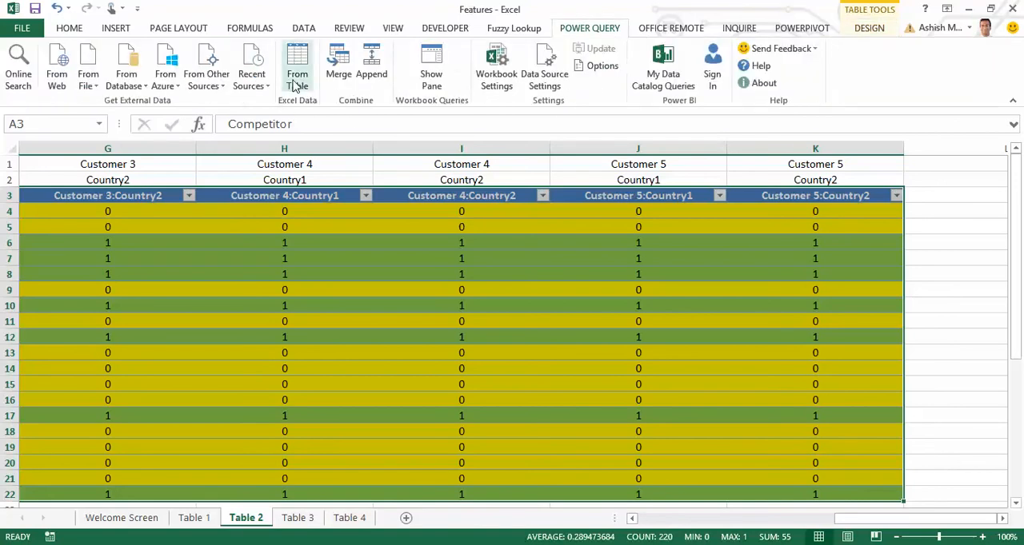
click(297, 86)
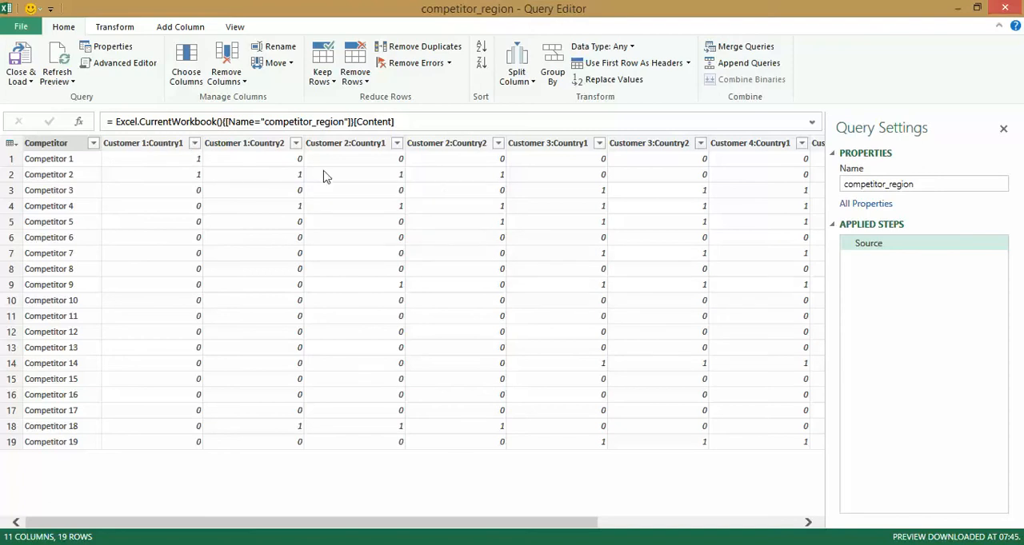
click(151, 144)
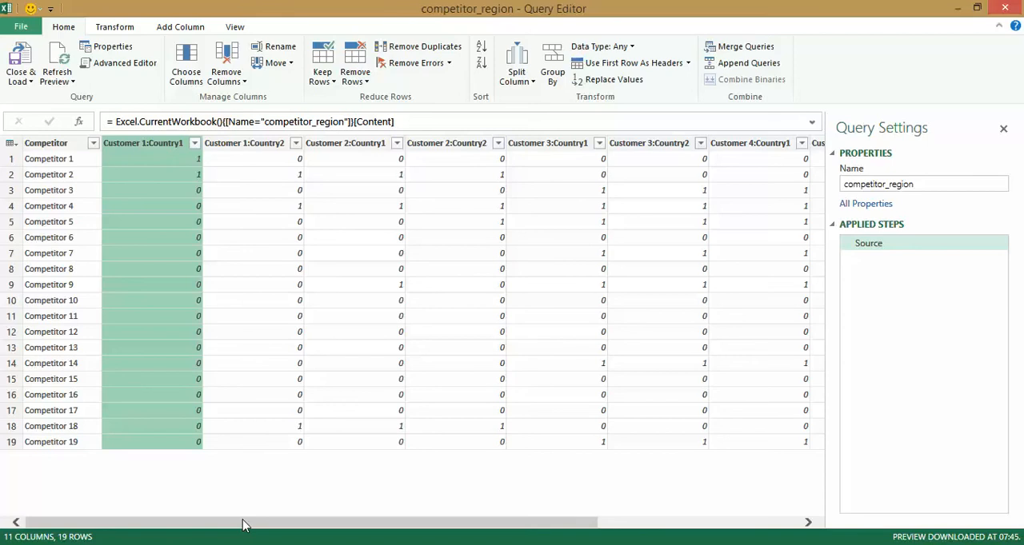
drag(244, 526, 486, 533)
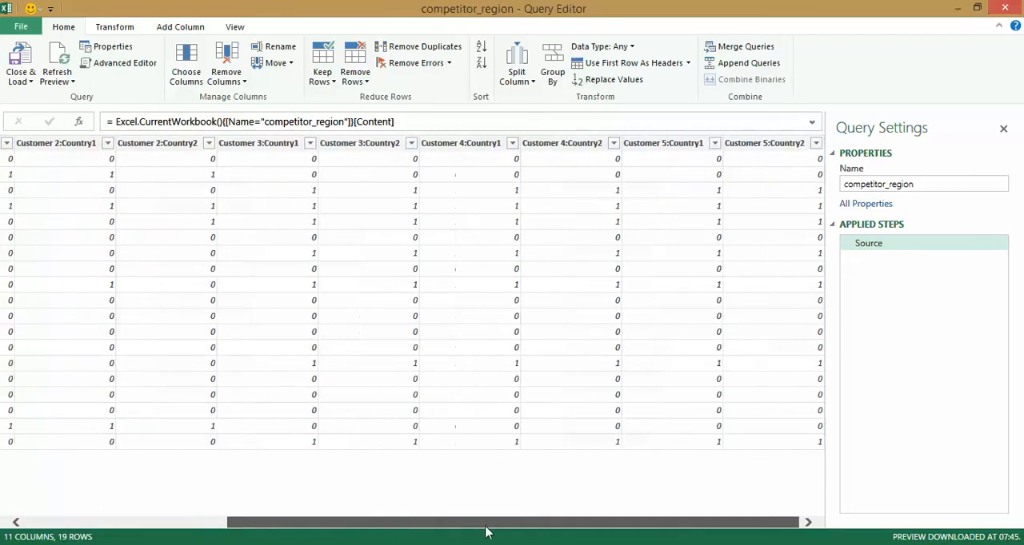
shift+click(759, 144)
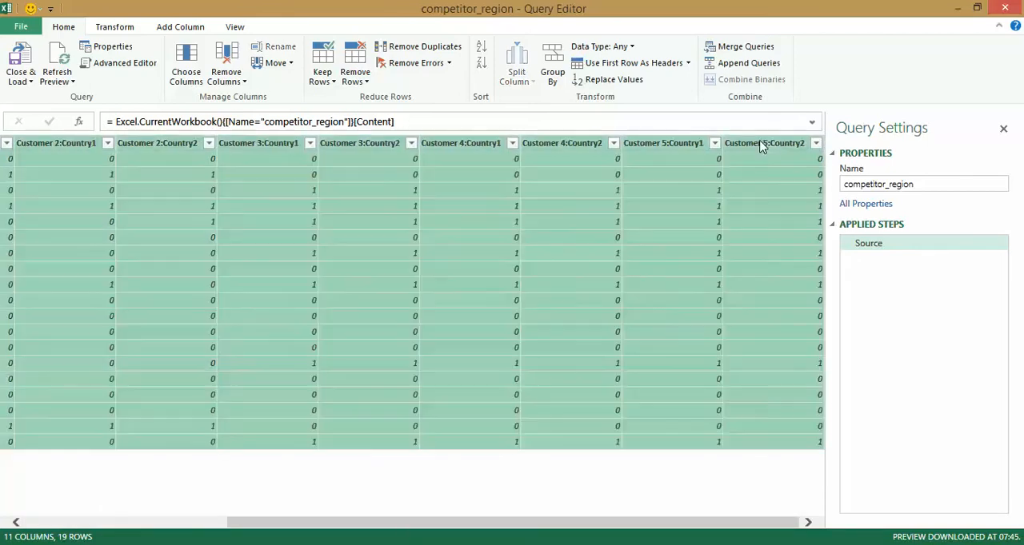
right_click(760, 145)
click(809, 351)
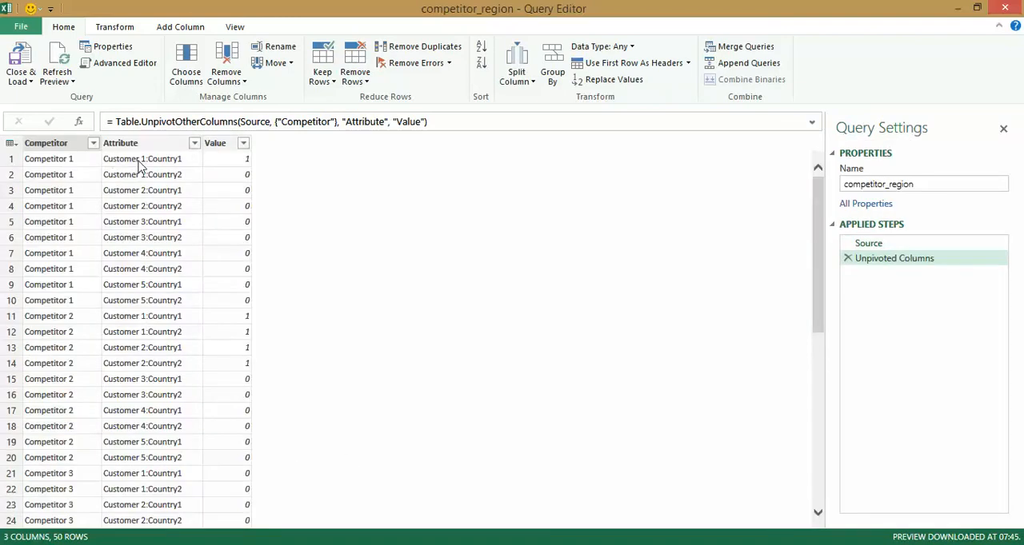
Split the Attribute column at each occurrence of the custom delimiter ":".
click(163, 144)
right_click(162, 145)
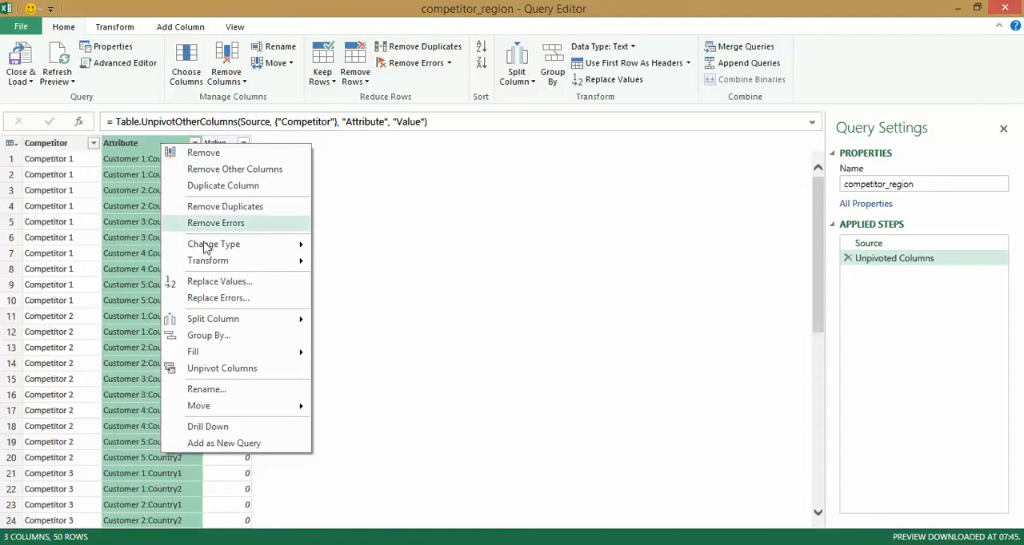
mouse_move(238, 319)
click(337, 320)
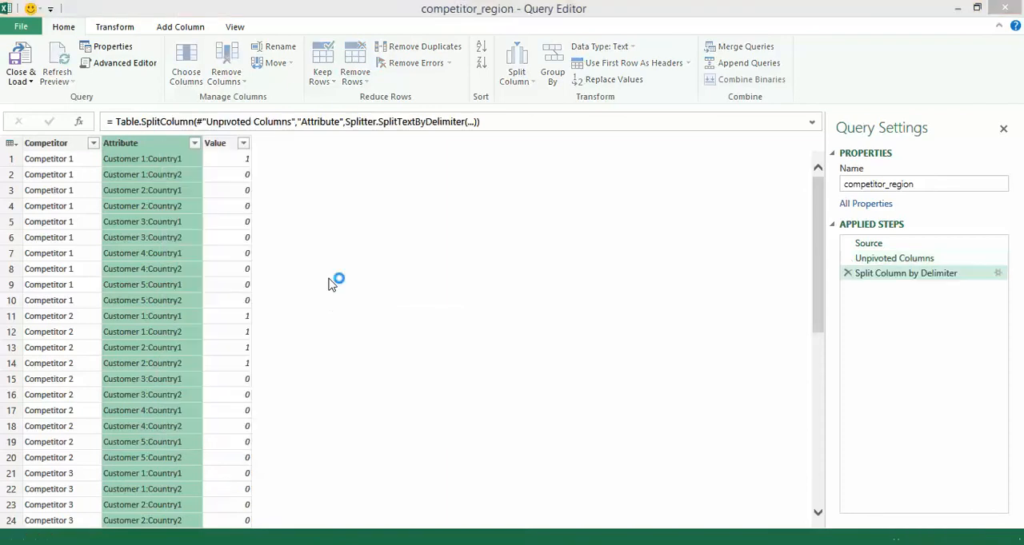
click(371, 251)
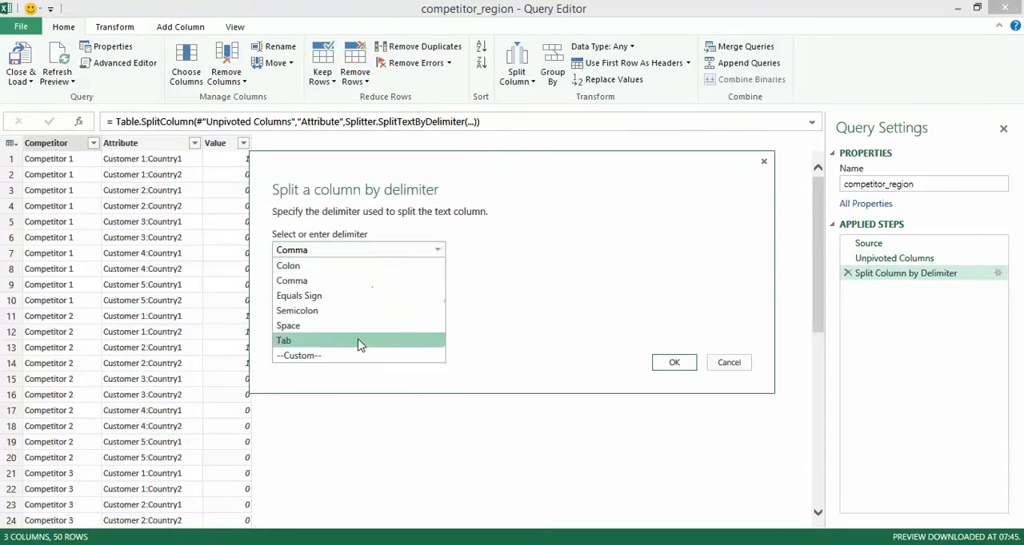
click(357, 358)
click(347, 269)
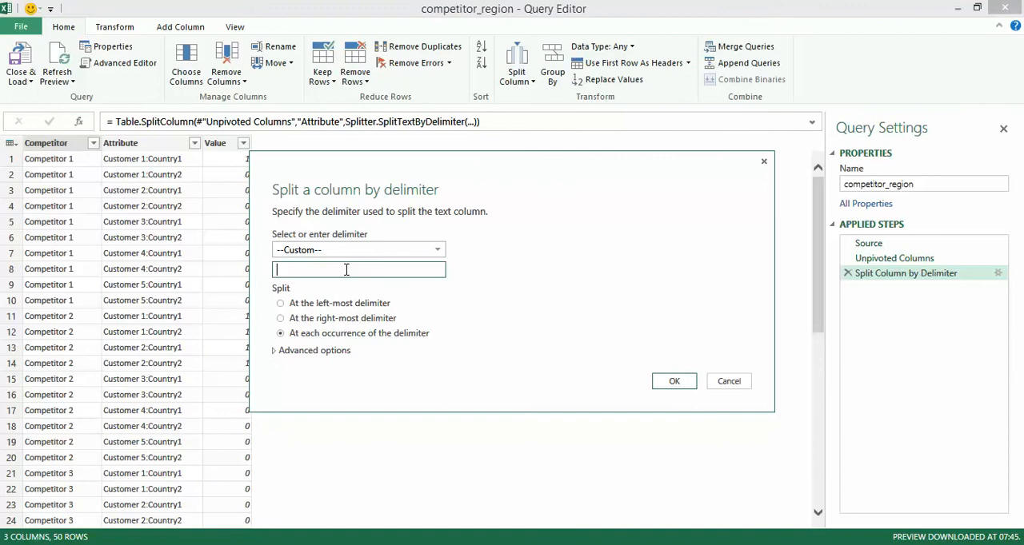
text(:)
click(676, 385)
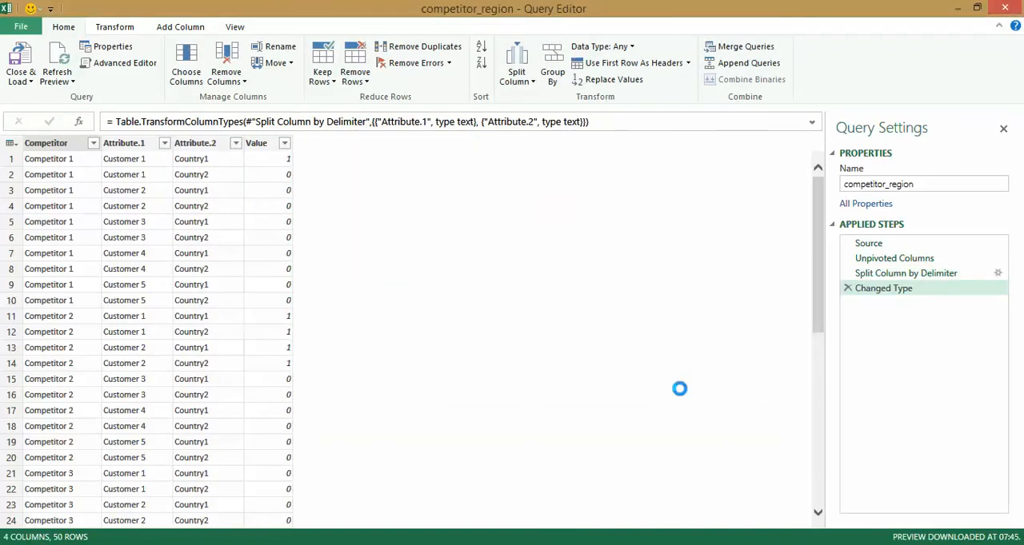
Rename the Attribute.1 column as Customers and the Attribute.2 column as Country.
right_click(136, 145)
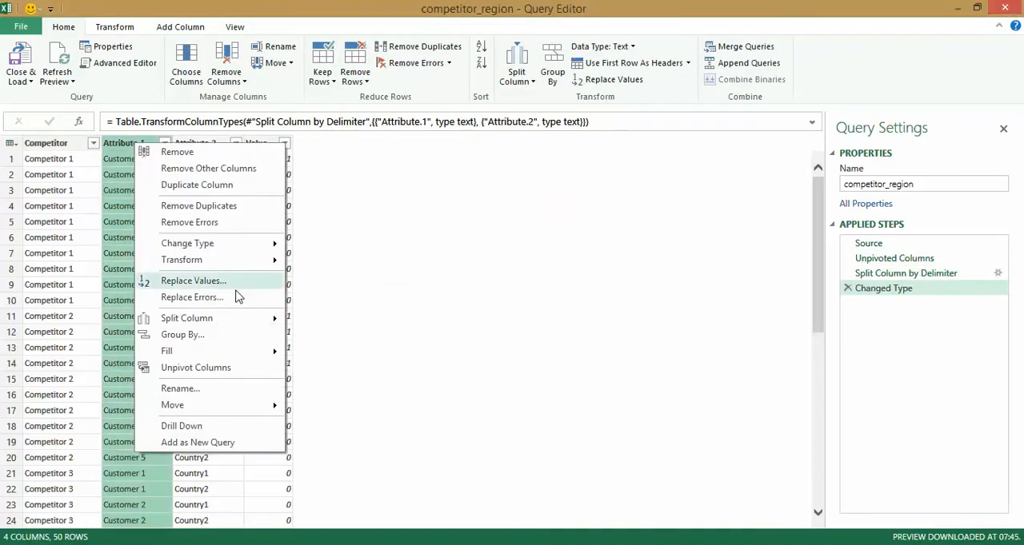
click(244, 388)
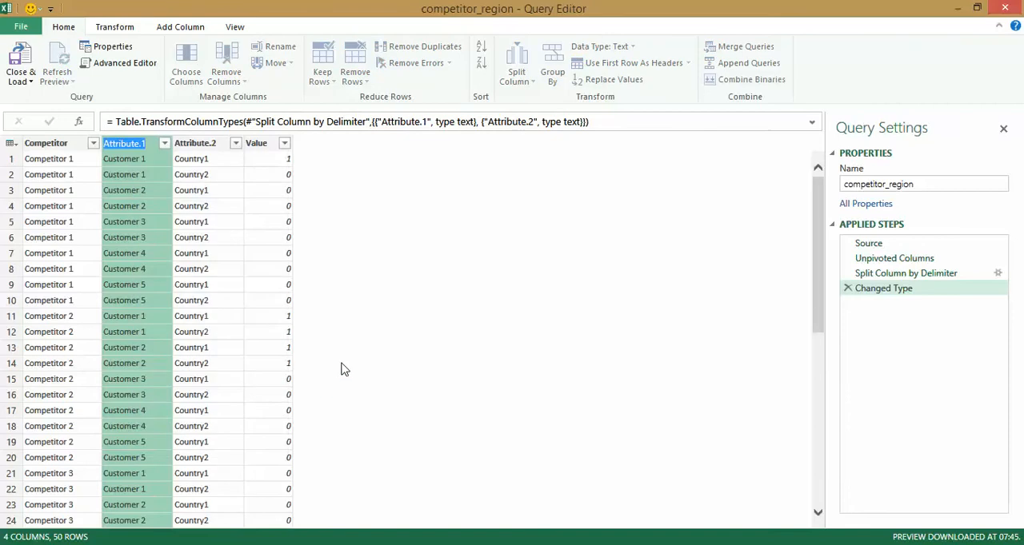
text(Customers)
key(Return)
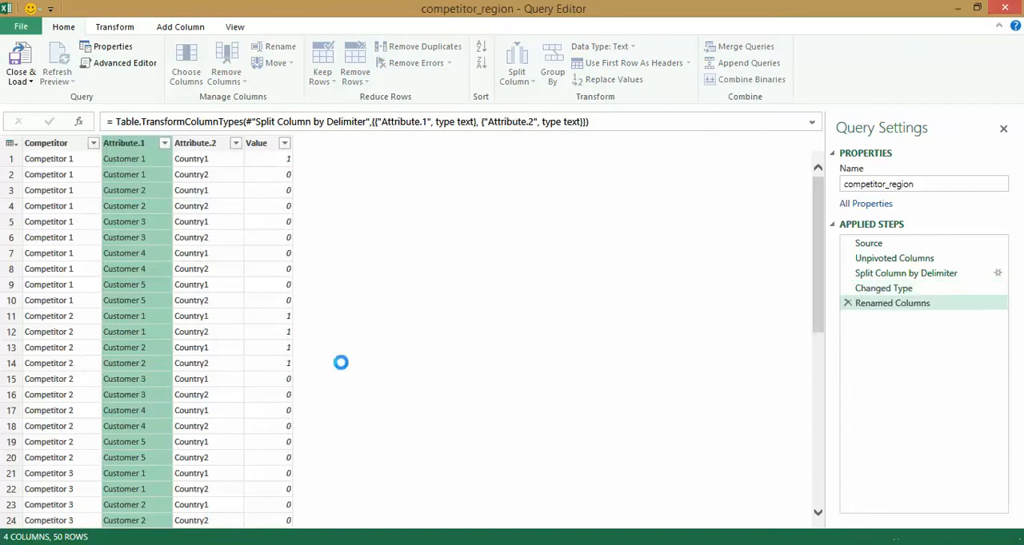
right_click(204, 152)
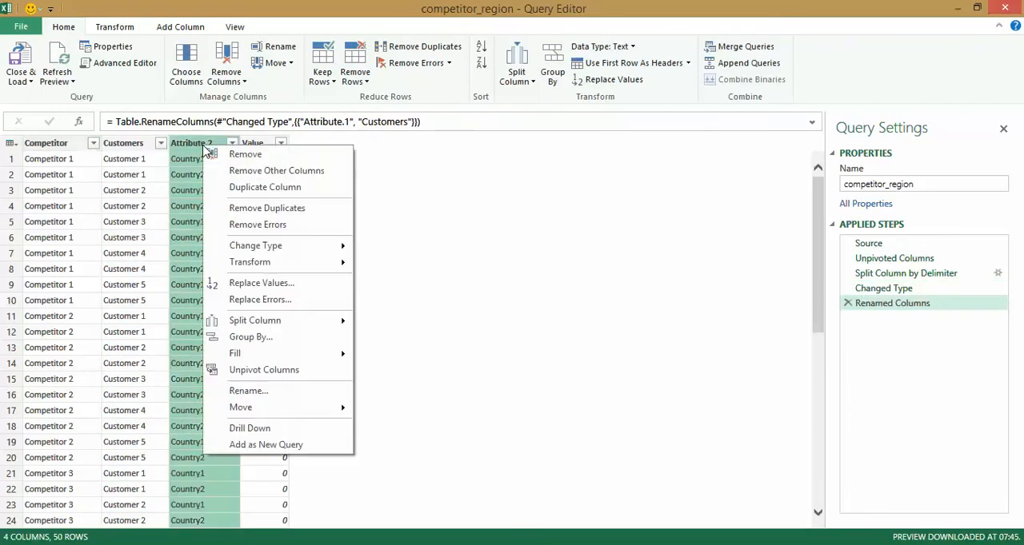
click(313, 393)
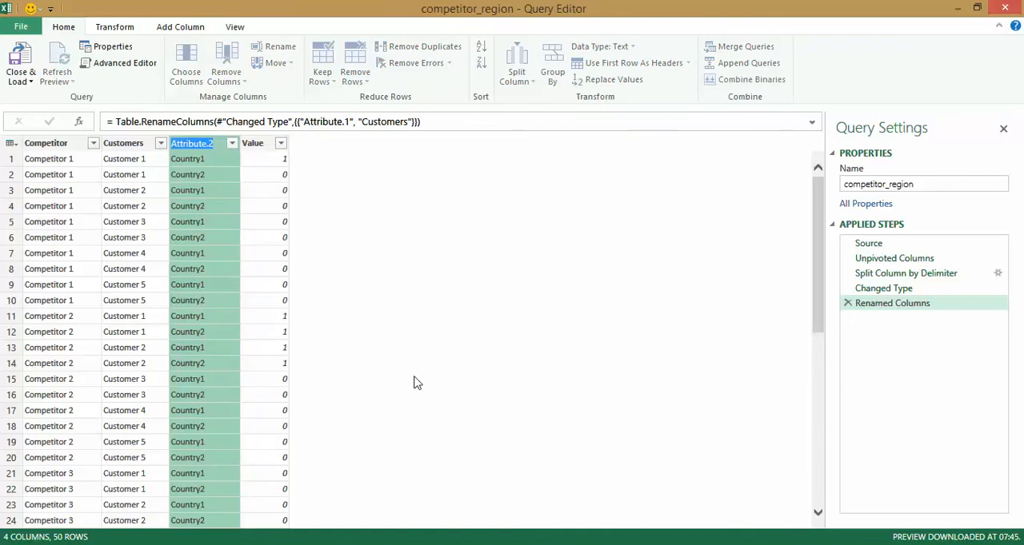
text(Country)
key(Return)
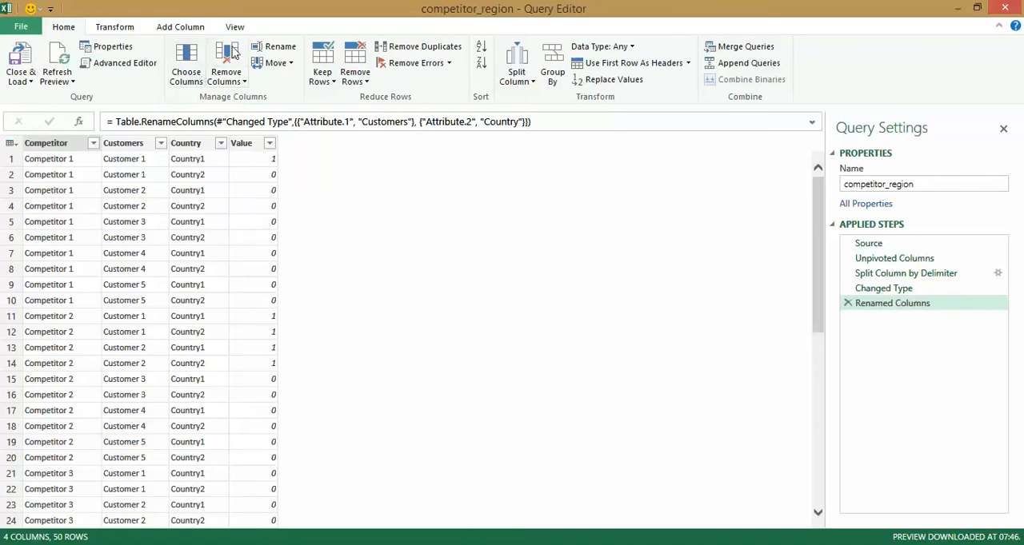
Start a new custom column in the competitor_region query and name it Competitor Narrative.
click(177, 27)
click(30, 63)
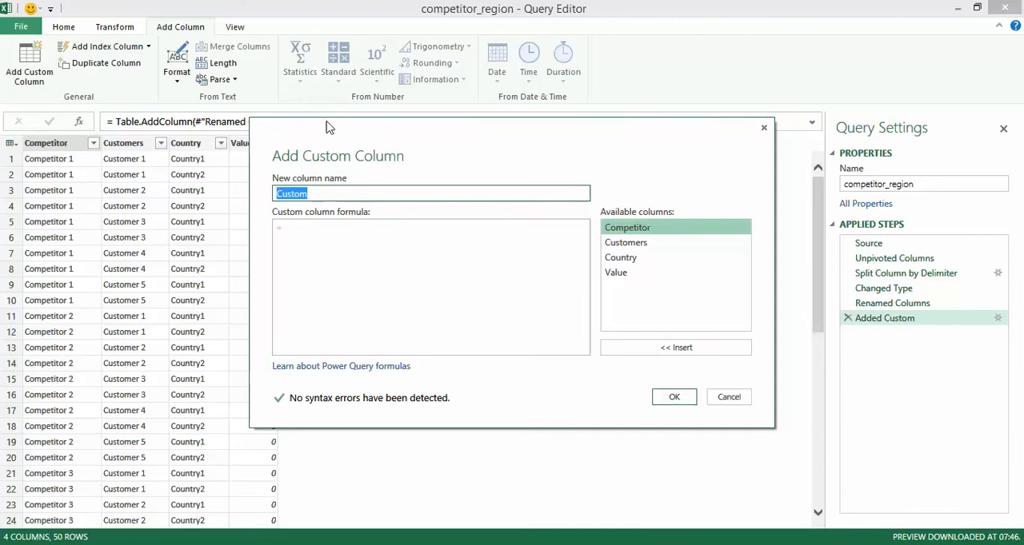
drag(328, 132, 268, 266)
text(Co)
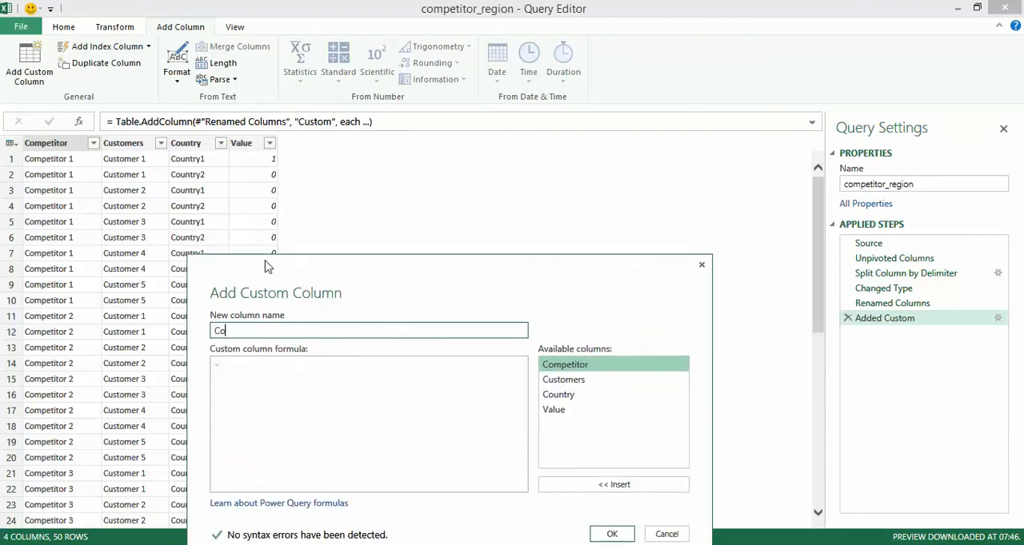
text(mpetitor )
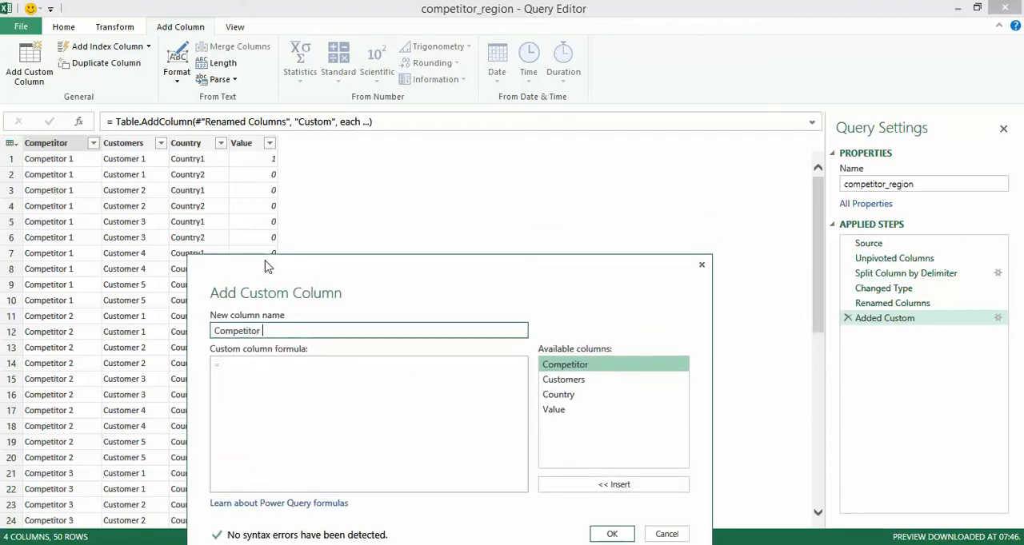
text(Narrative)
Set the column formula to if [Value]=1 then "Competitor is Relevant" else "Competitor is Not relevant" and create the column.
click(419, 372)
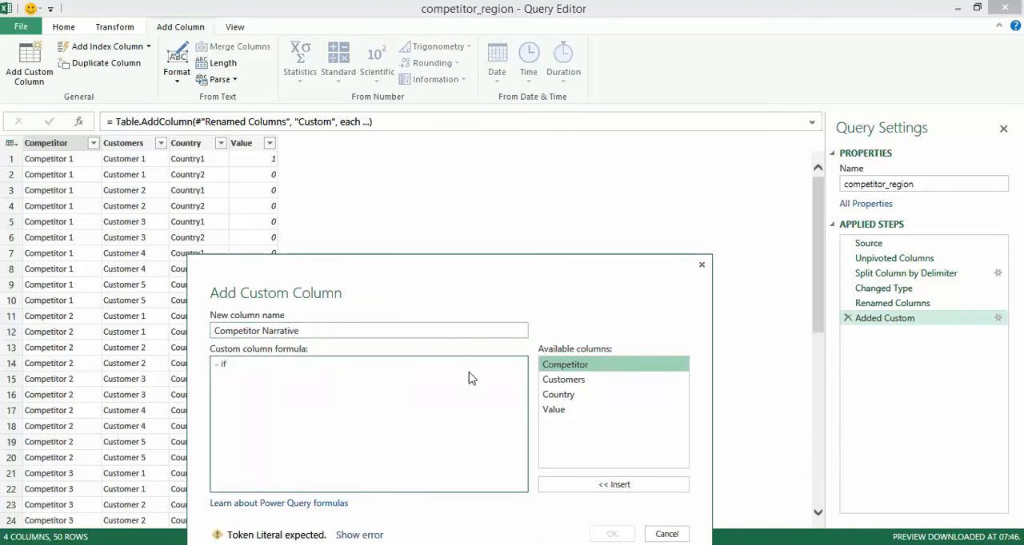
text(if [)
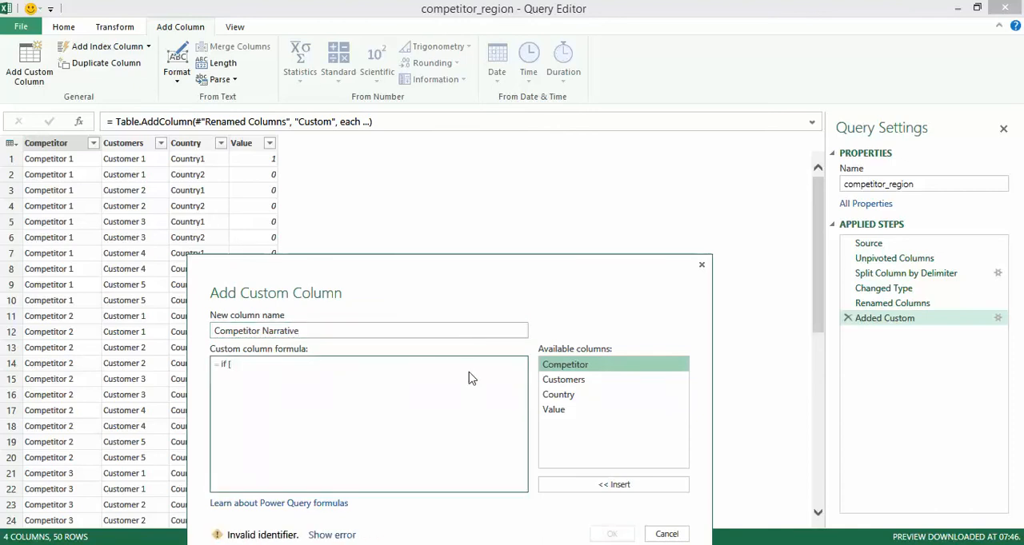
text(Value])
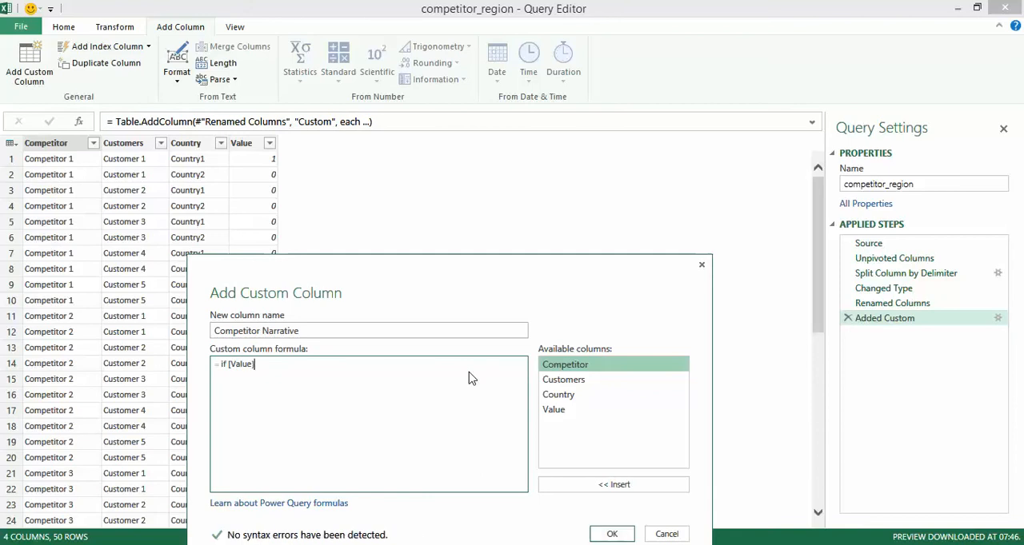
text(=1 then "Competitor is )
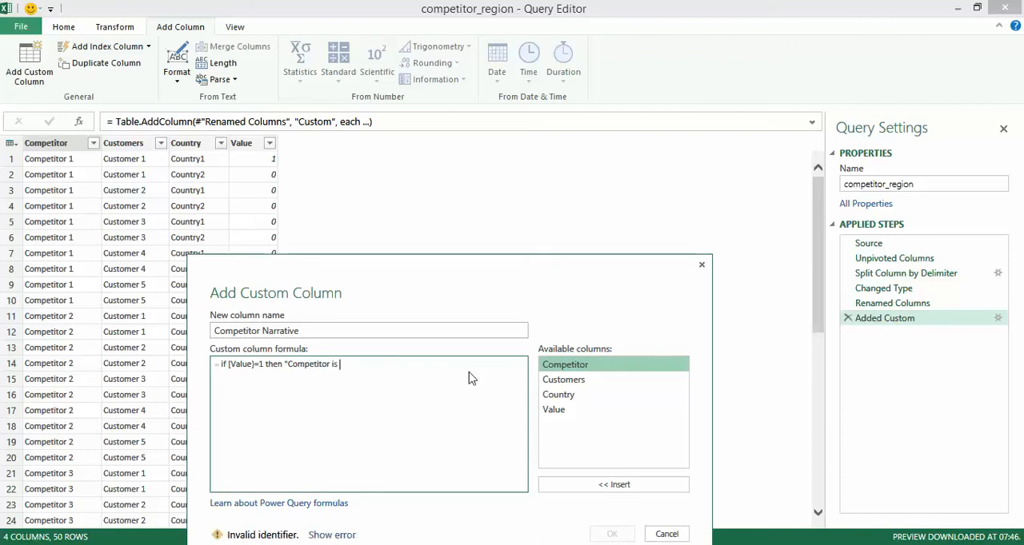
text(Rel)
text(" else)
key(End)
text(")
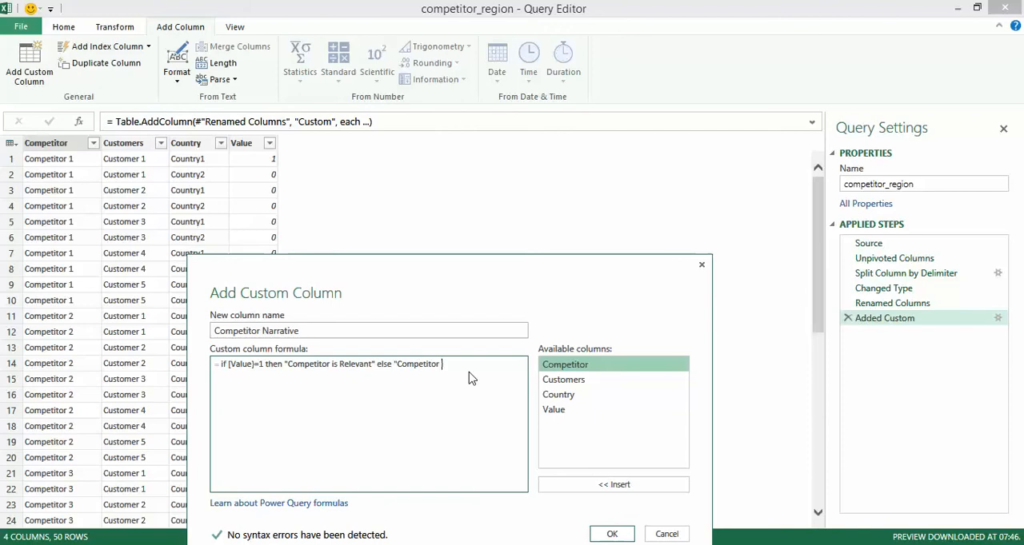
text(Competitor is Not )
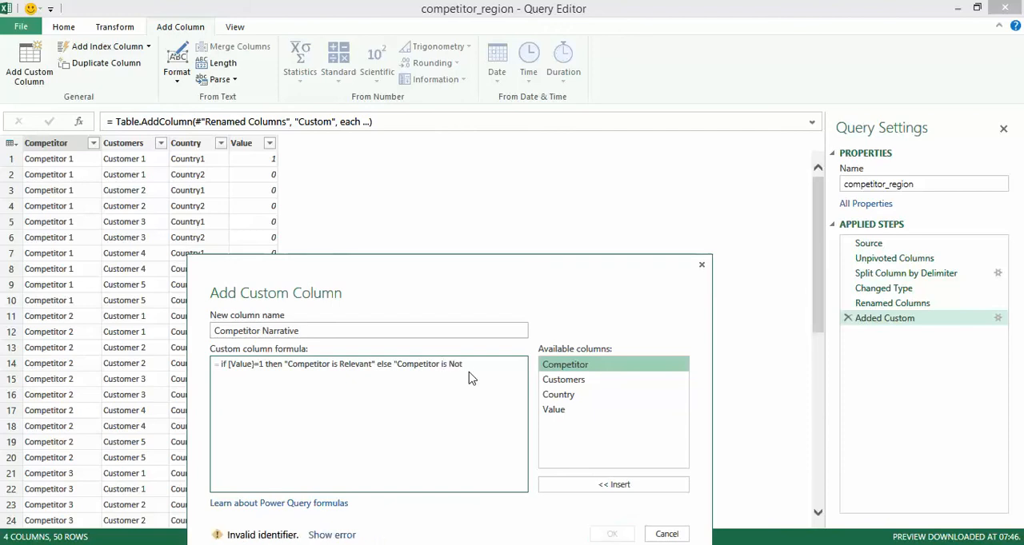
text(relevant")
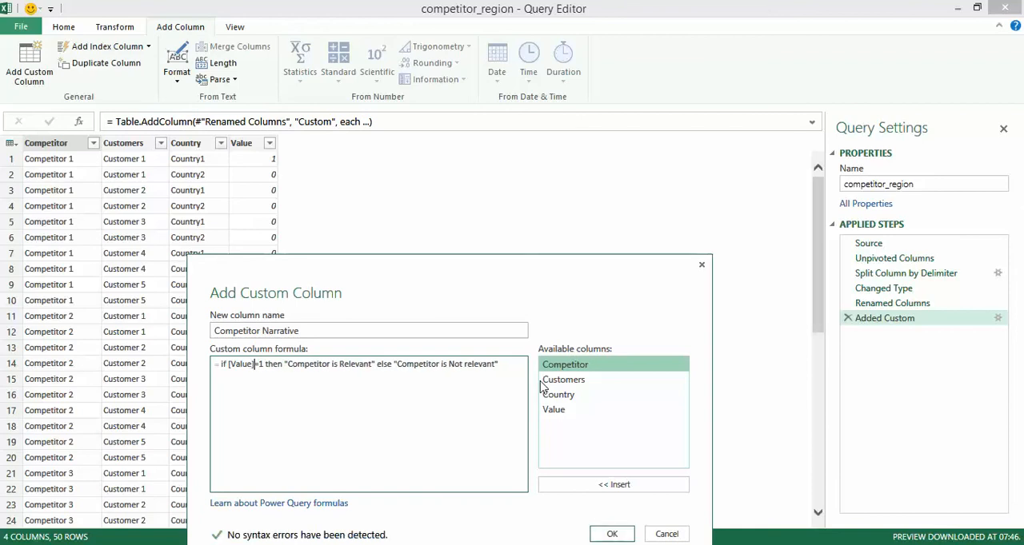
click(611, 534)
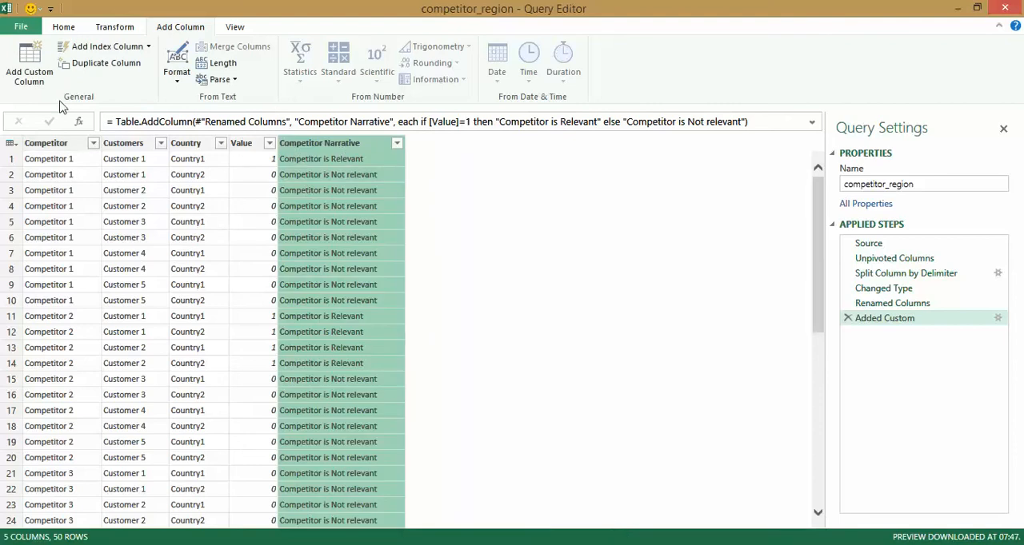
Close the competitor_region query and load it as Only Create Connection, without adding it to the Data Model.
click(67, 27)
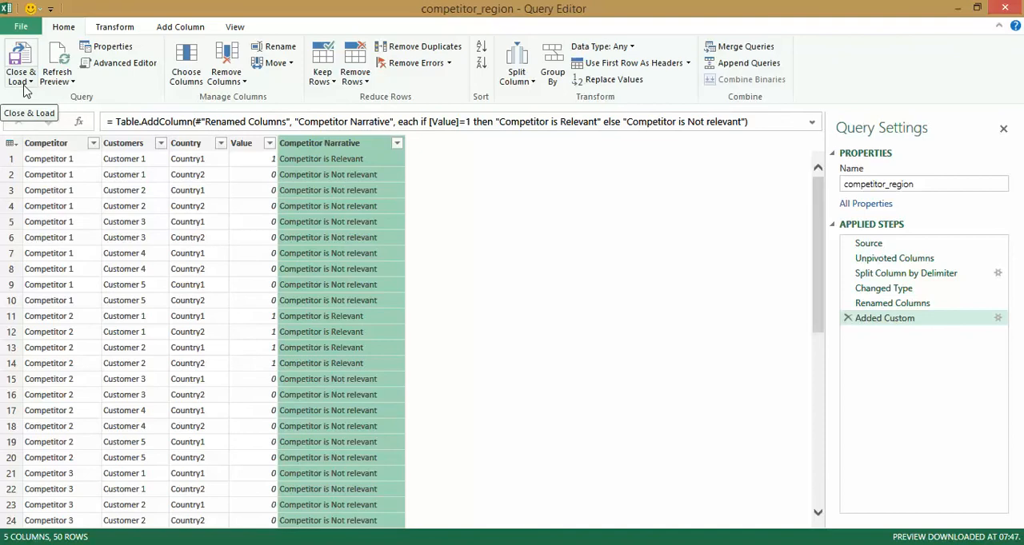
click(25, 82)
click(52, 114)
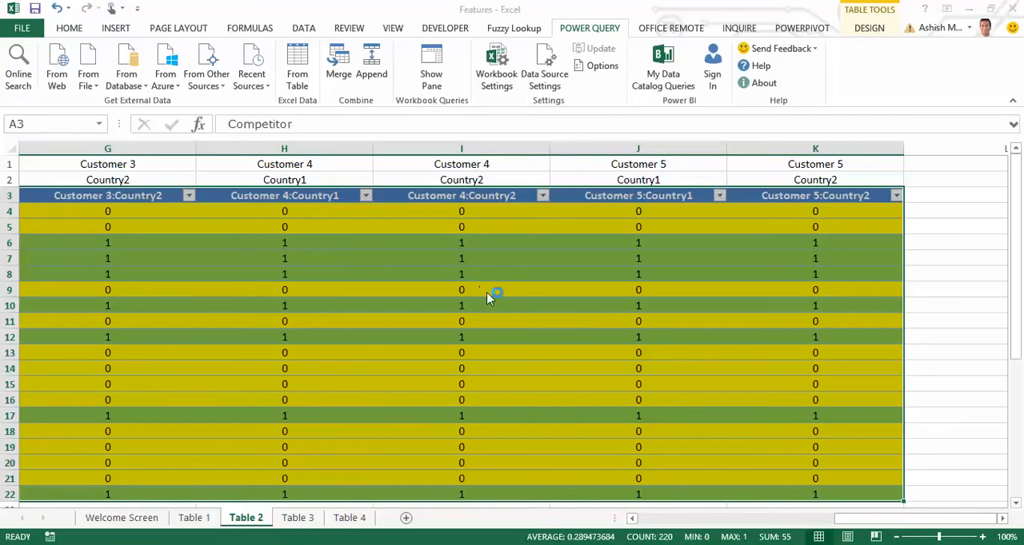
click(430, 238)
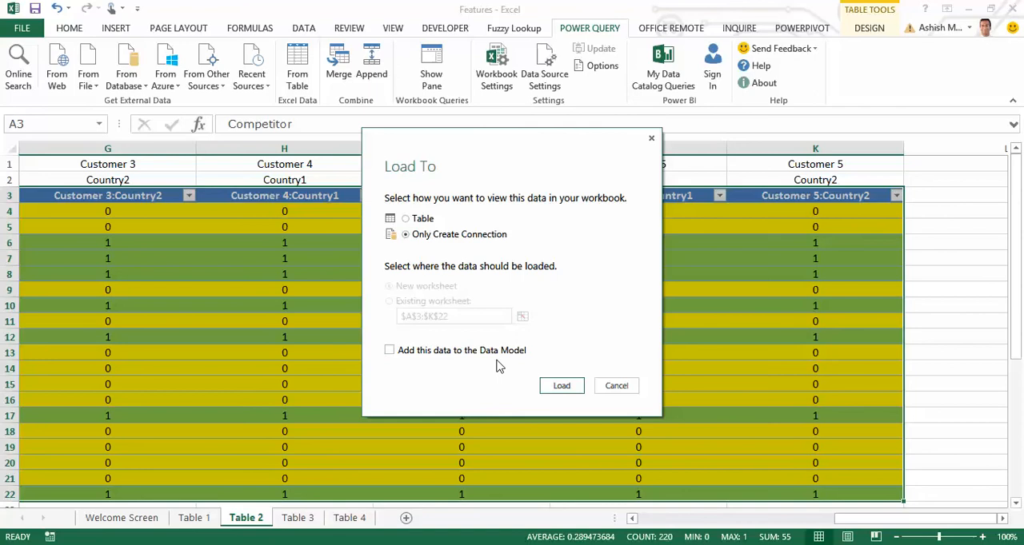
click(561, 385)
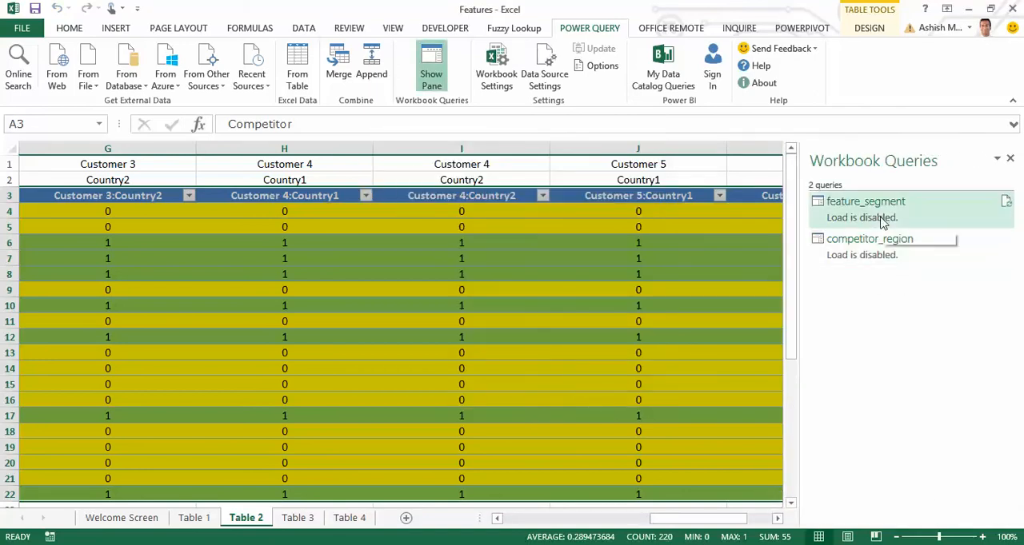
mouse_move(836, 216)
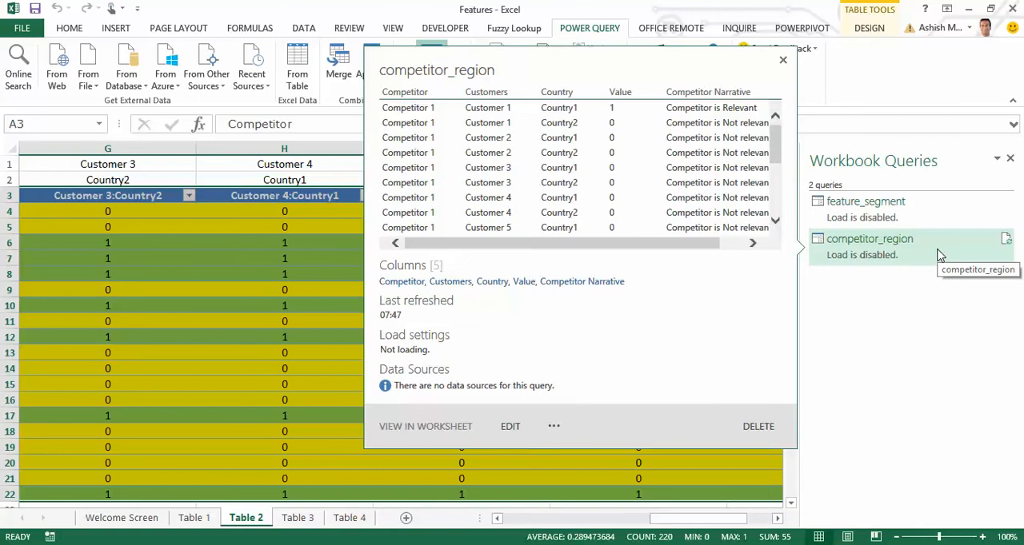
On the Table 3 sheet, convert the feature-by-competitor range A1:T36 into a table with headers.
click(298, 518)
click(249, 255)
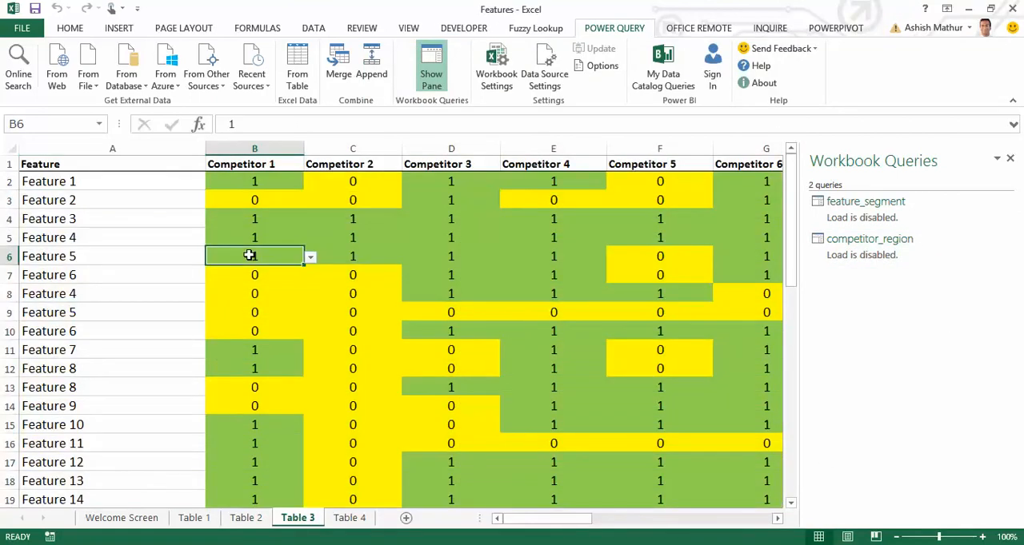
click(1010, 158)
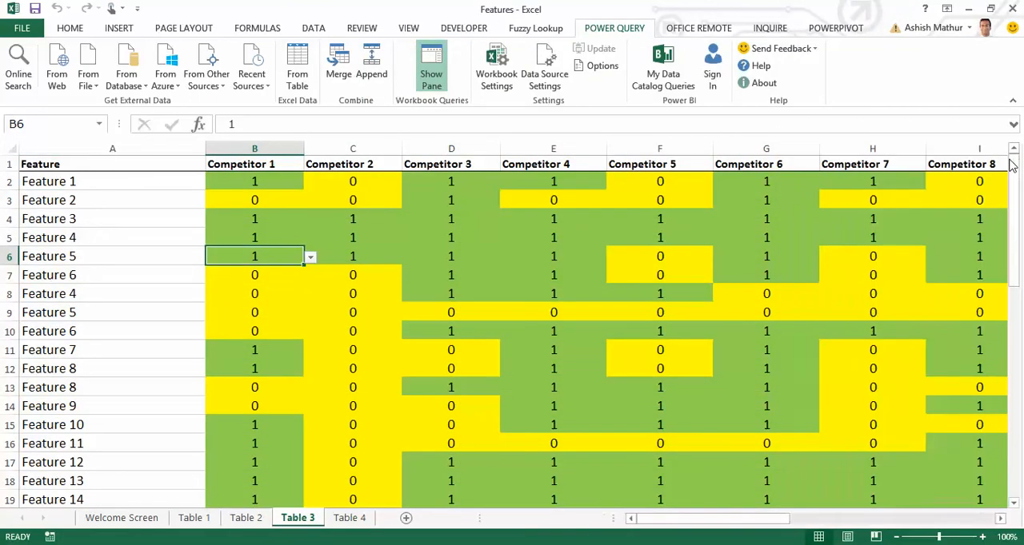
key(Left)
key(ctrl+Home)
key(ctrl+shift+End)
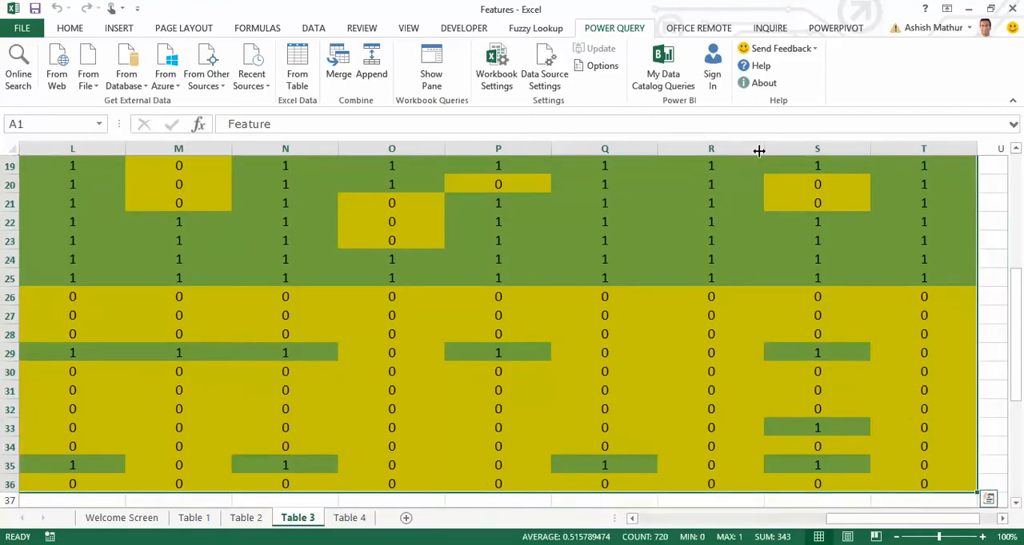
key(ctrl+t)
key(Return)
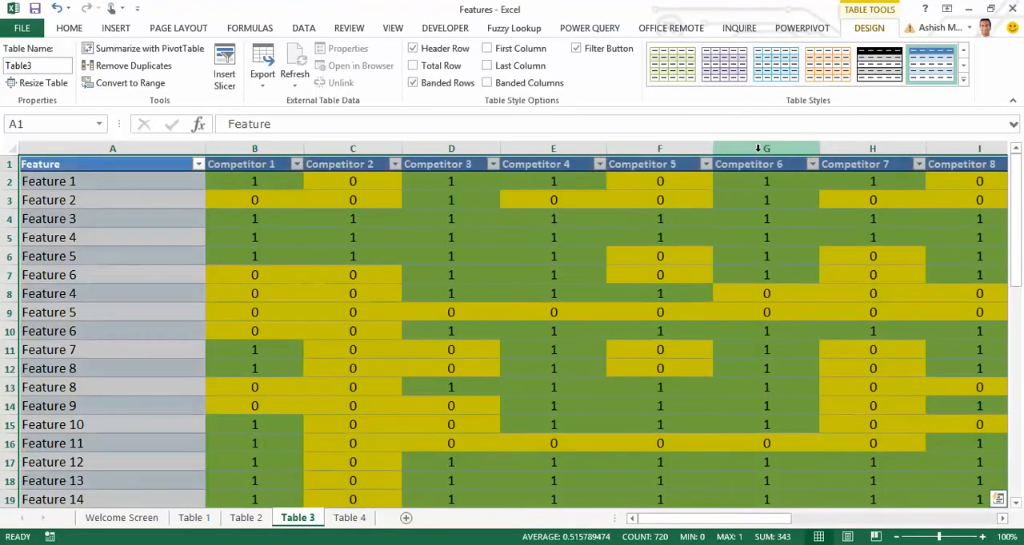
Rename the new feature-by-competitor table as Feature_competitor.
click(50, 67)
text(Feature_comp)
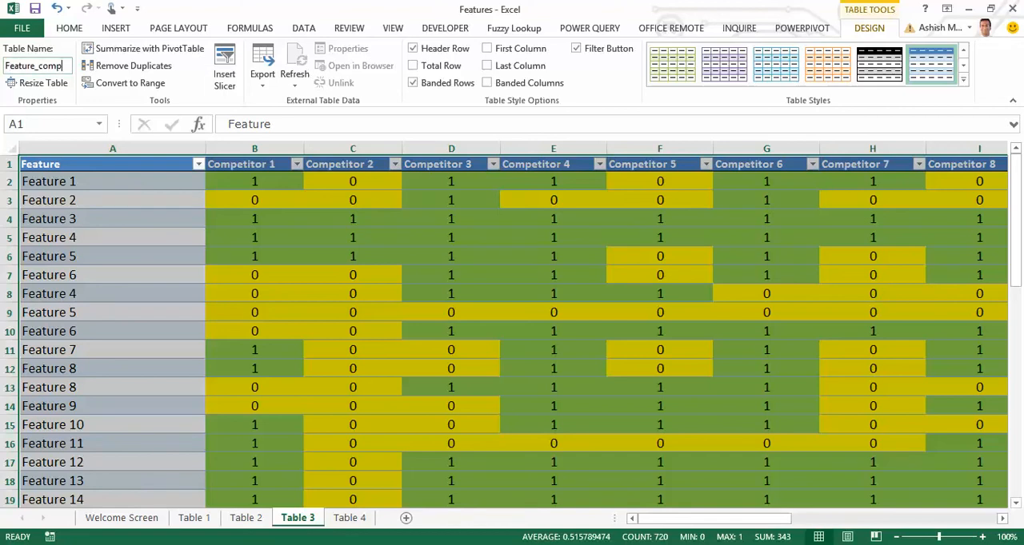
text(etitor)
key(Return)
Load the Feature_competitor table into Power Query and unpivot the columns from Competitor 1 through Competitor 19.
click(614, 32)
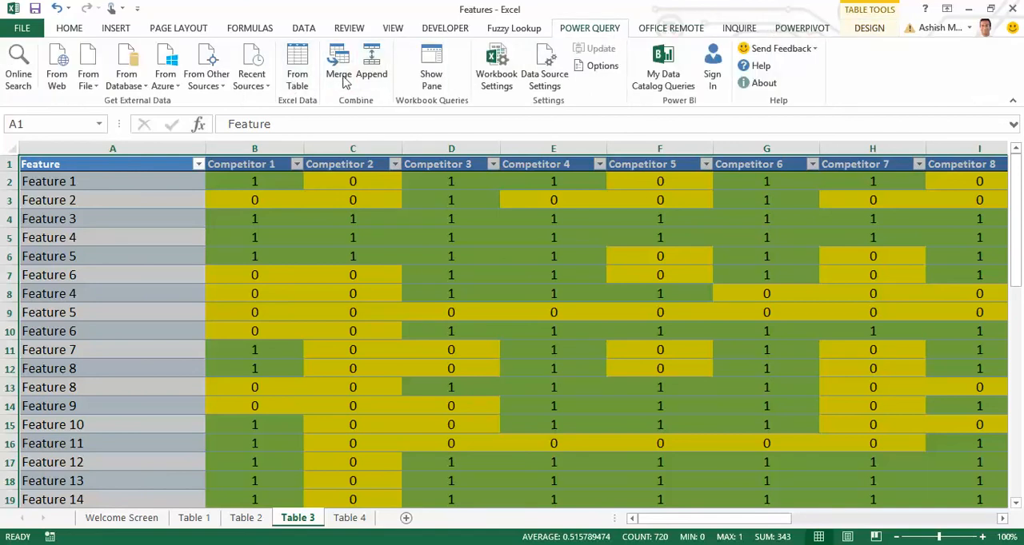
click(297, 80)
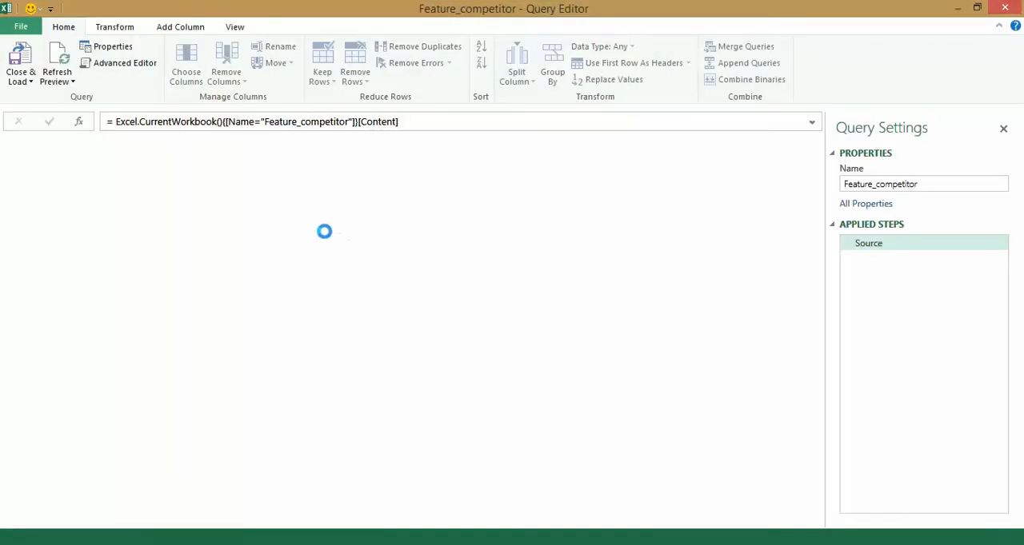
click(132, 144)
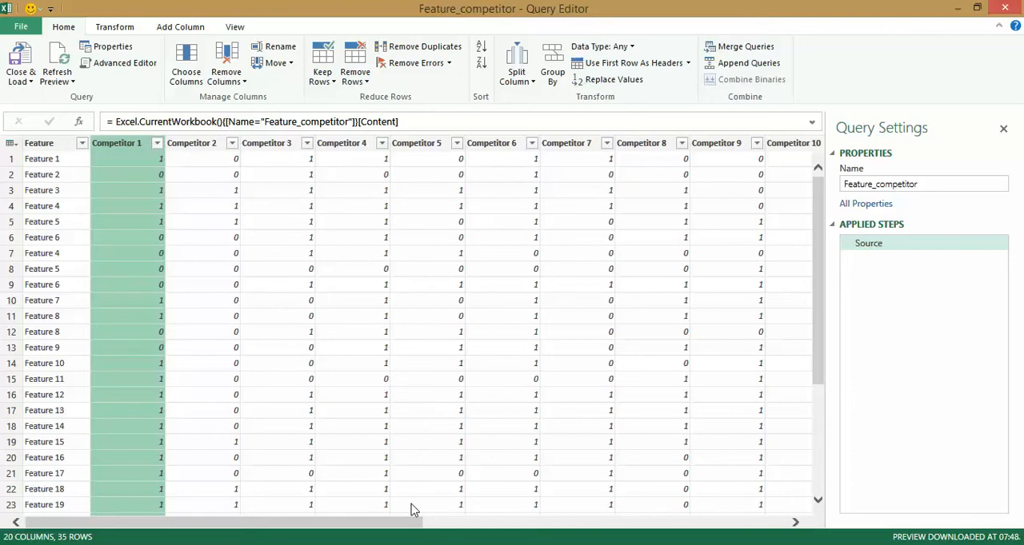
drag(404, 524, 793, 524)
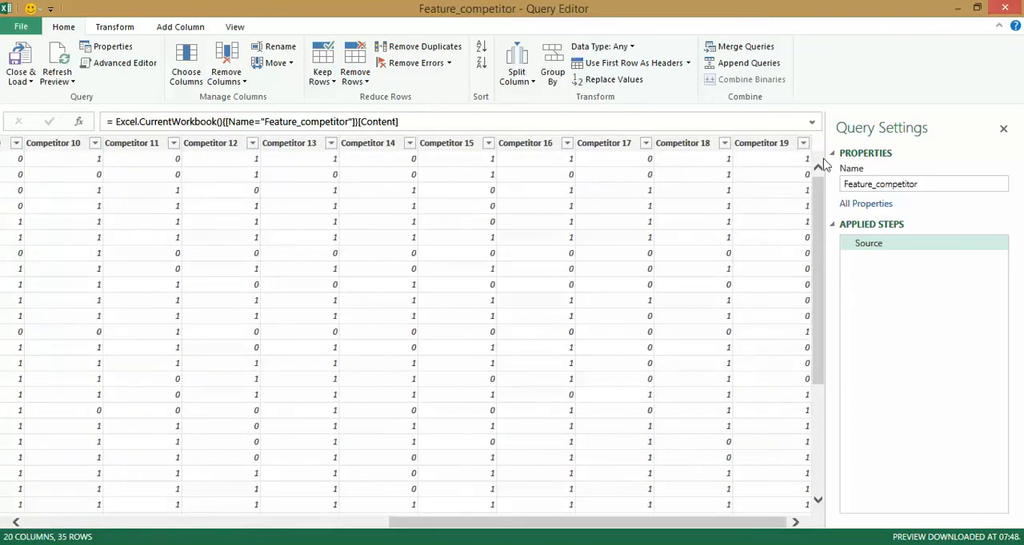
shift+click(760, 148)
right_click(758, 149)
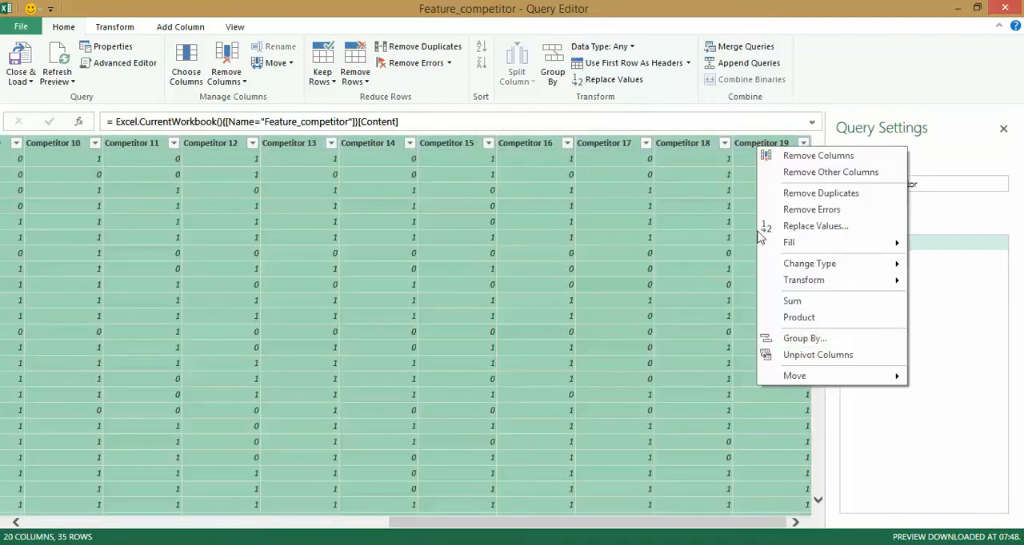
click(818, 356)
right_click(772, 153)
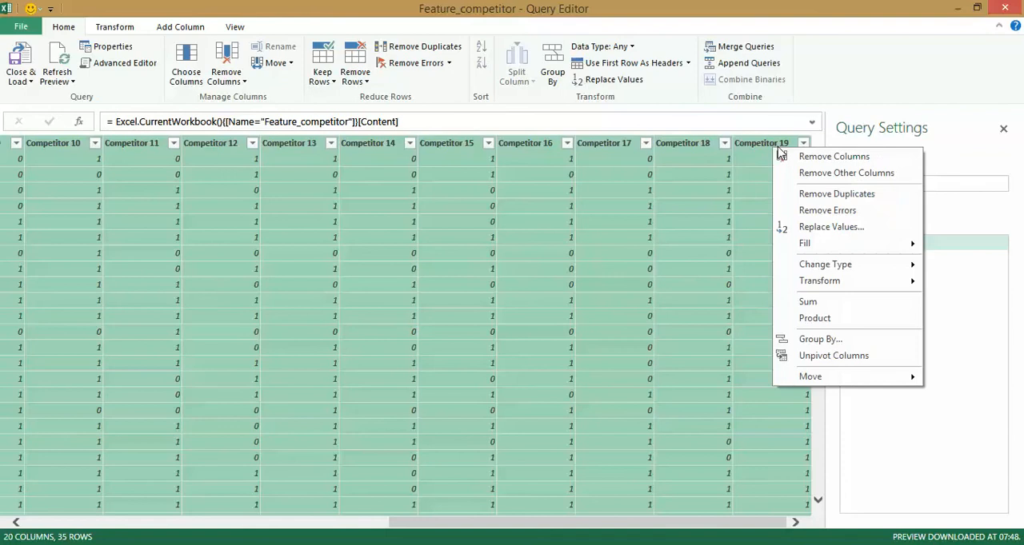
click(851, 356)
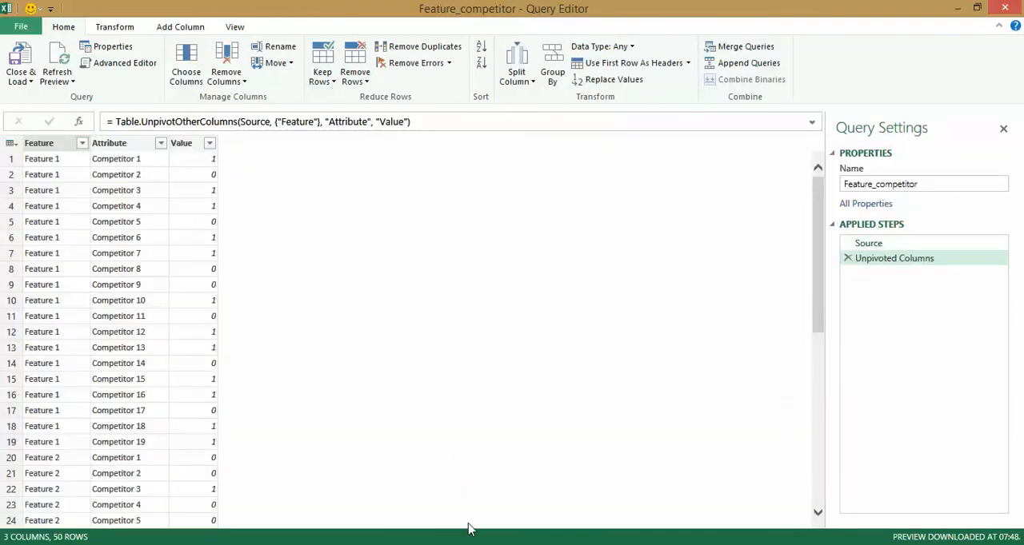
Close the Feature_competitor query editor without keeping the query and return to the worksheet.
click(980, 11)
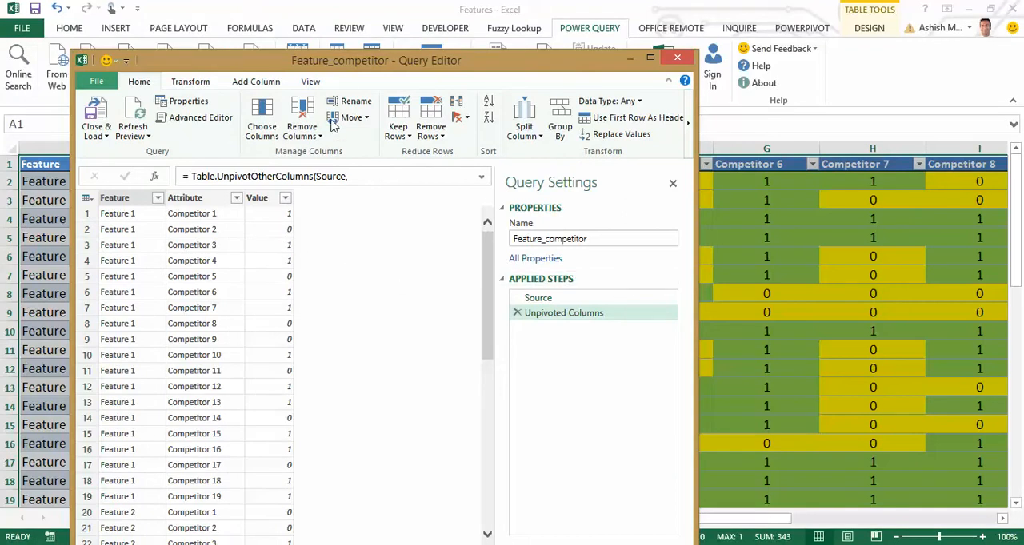
drag(330, 69, 309, 79)
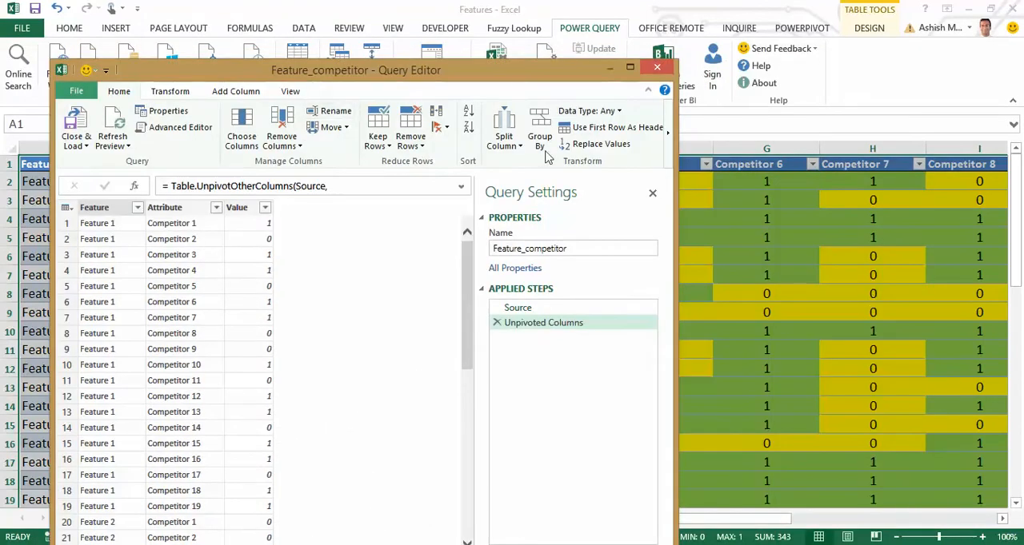
click(630, 67)
click(1005, 7)
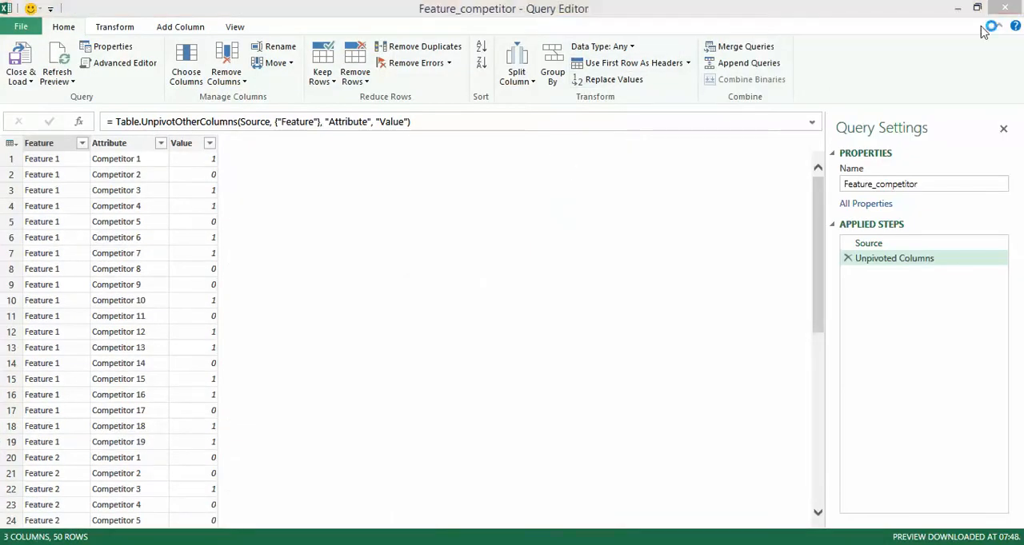
click(601, 311)
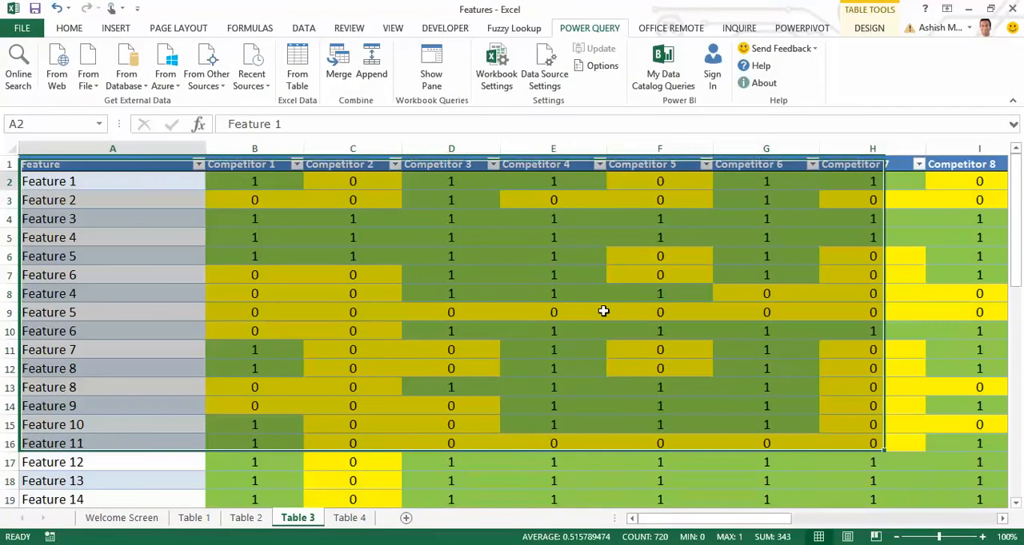
Examine the Symbols legend below the feature table on the Table 3 sheet for the meaning of 1 and 0.
key(Right)
key(Right)
key(Right)
key(Right)
key(Right)
key(Right)
key(Right)
key(Right)
key(Right)
key(Right)
key(Right)
key(Right)
key(Right)
key(Right)
key(Right)
key(Right)
key(Right)
key(Right)
key(Right)
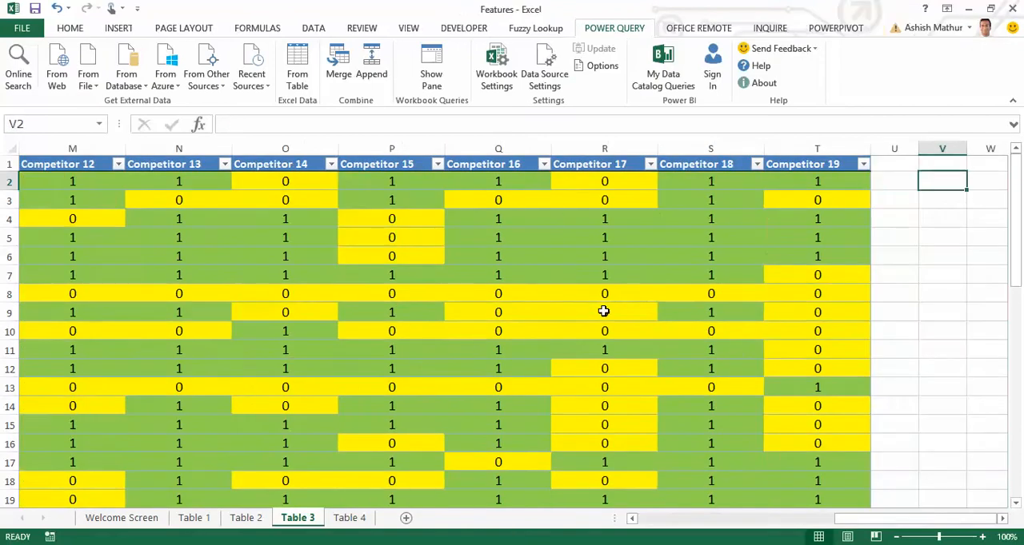
key(Home)
key(ctrl+Down)
key(ctrl+Down)
key(ctrl+Down)
key(Down)
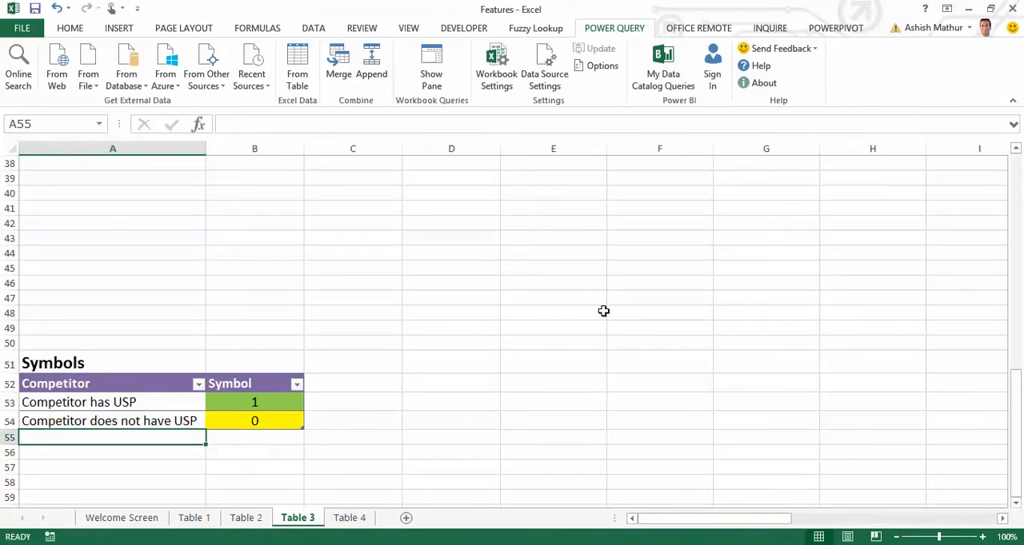
key(Right)
key(Up)
key(Up)
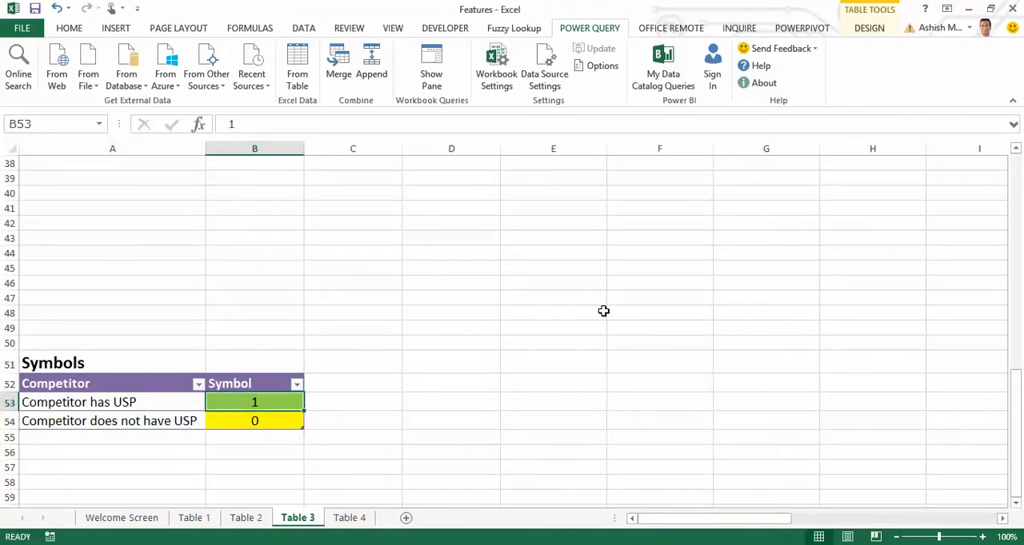
Select the whole feature-by-competitor table on the Table 3 sheet and open it in the Power Query editor.
key(Page_Up)
key(Page_Up)
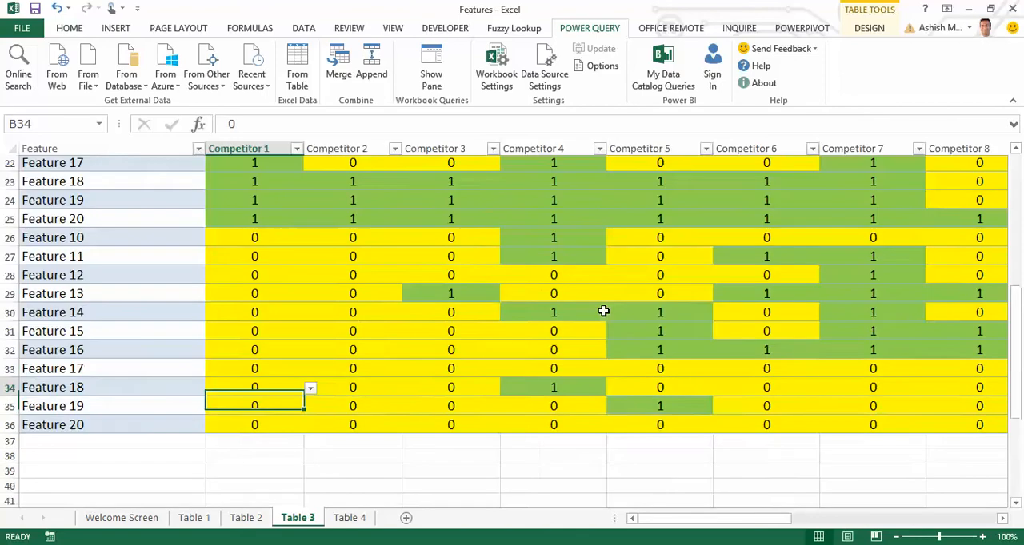
key(ctrl+Home)
key(ctrl+shift+Down)
key(ctrl+shift+Right)
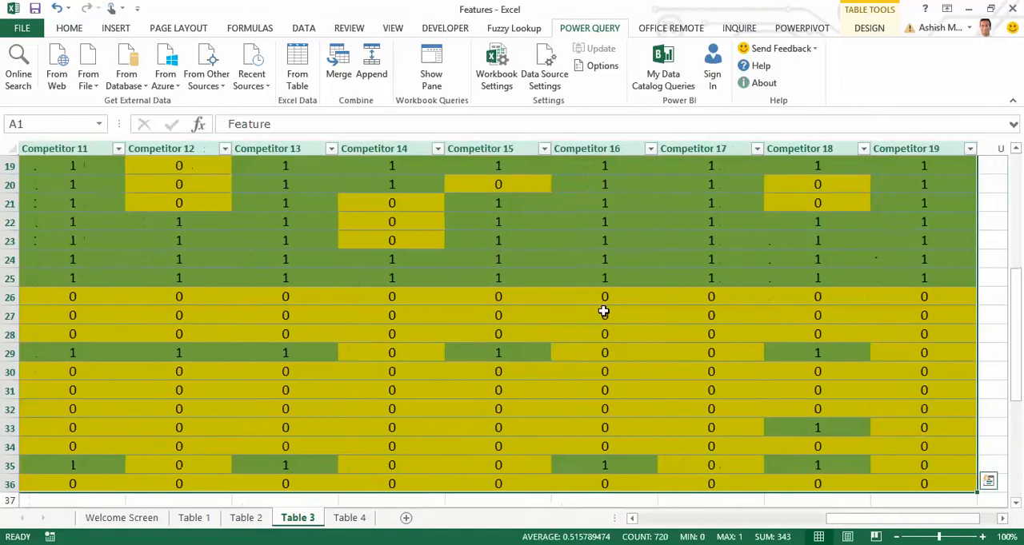
click(297, 76)
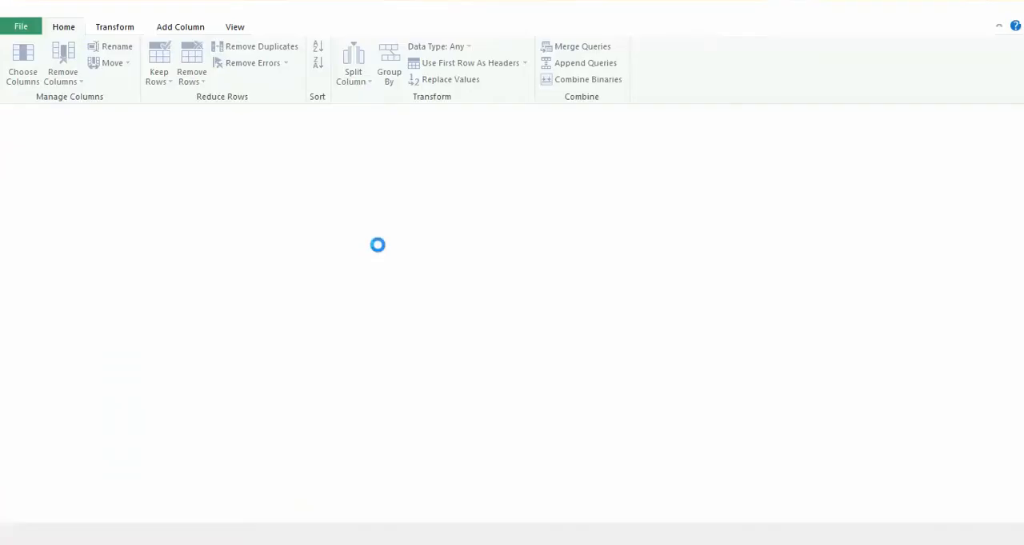
Unpivot the columns from Competitor 1 through Competitor 19 in the Feature_competitor query.
click(133, 147)
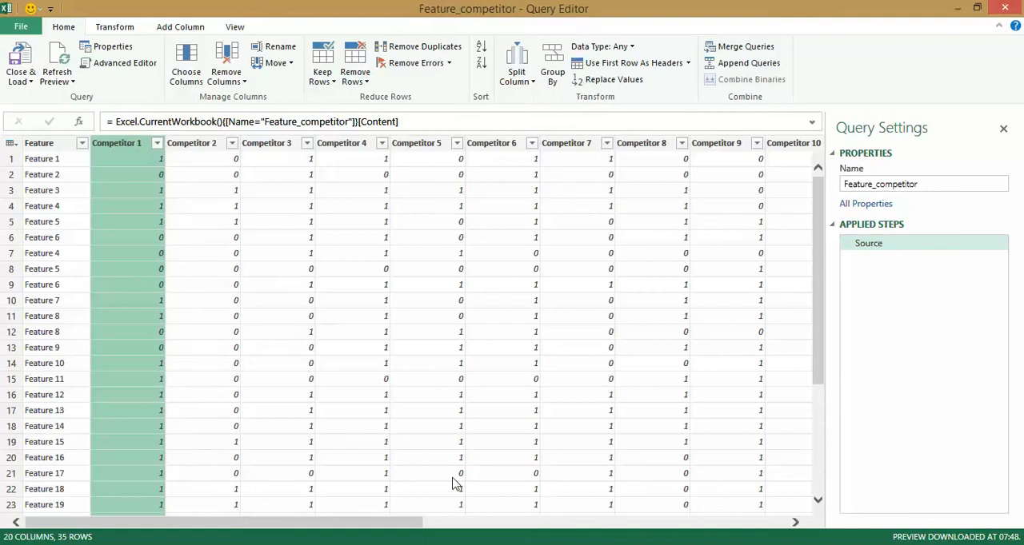
drag(404, 524, 768, 524)
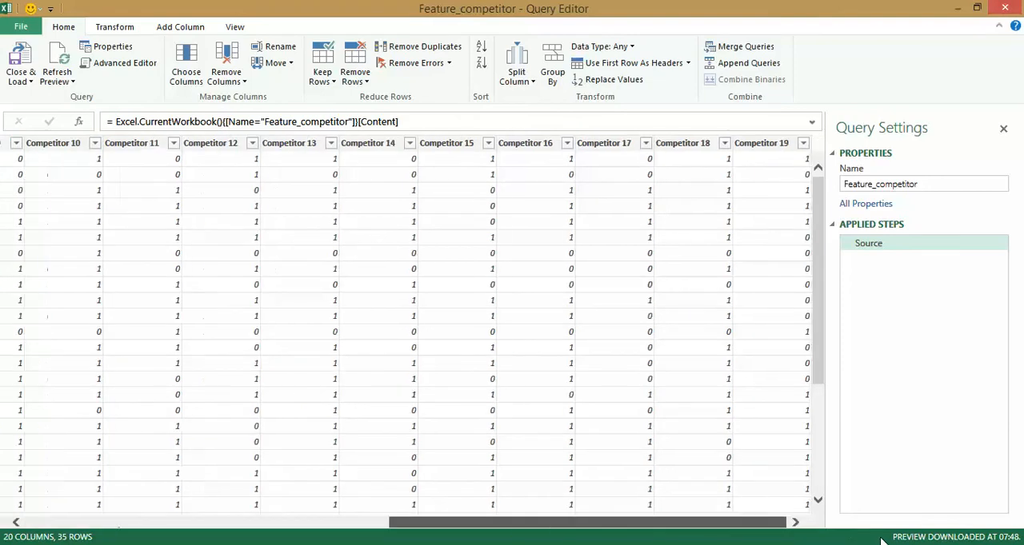
shift+click(761, 150)
right_click(761, 149)
click(792, 352)
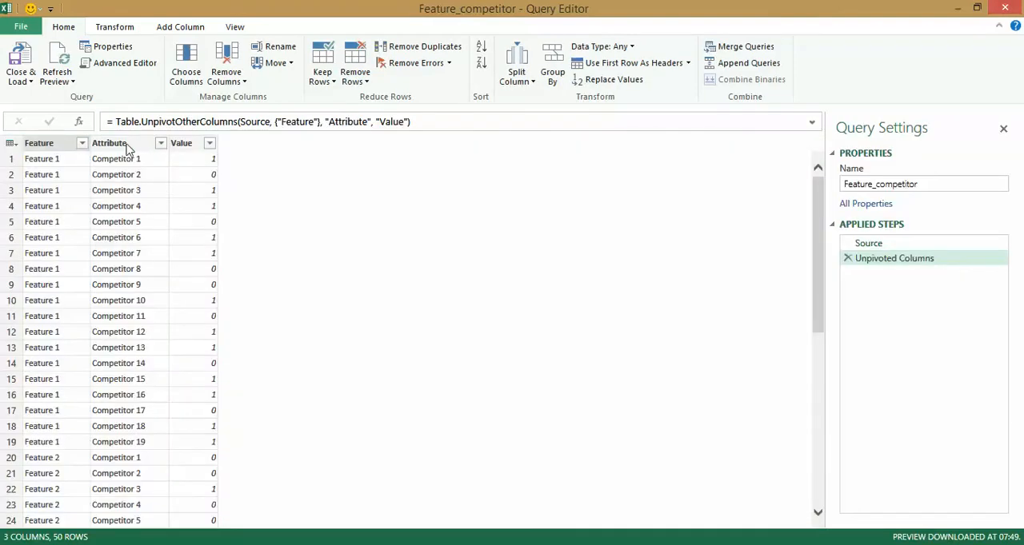
Rename the Attribute column as Competitor.
right_click(126, 149)
click(216, 390)
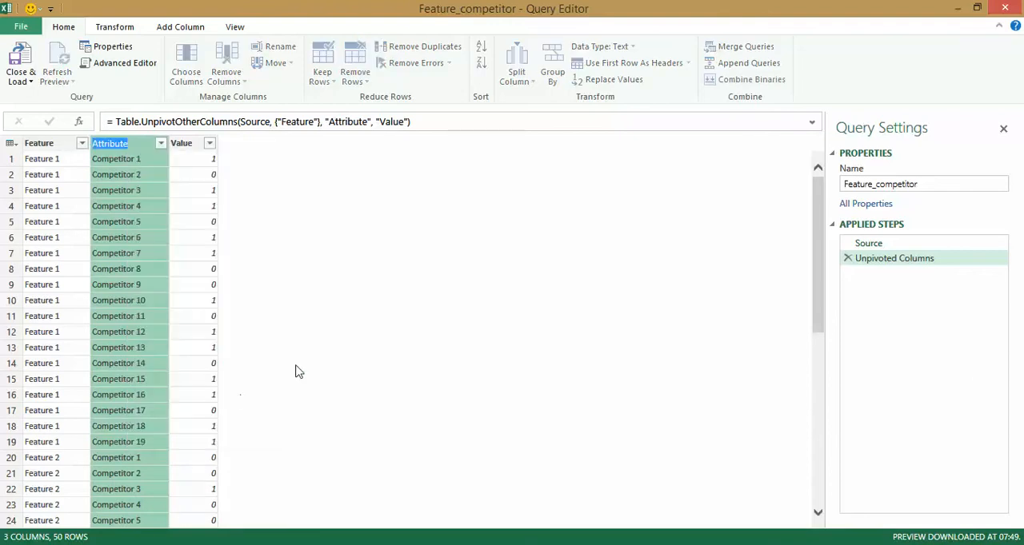
text(Competitor)
key(Return)
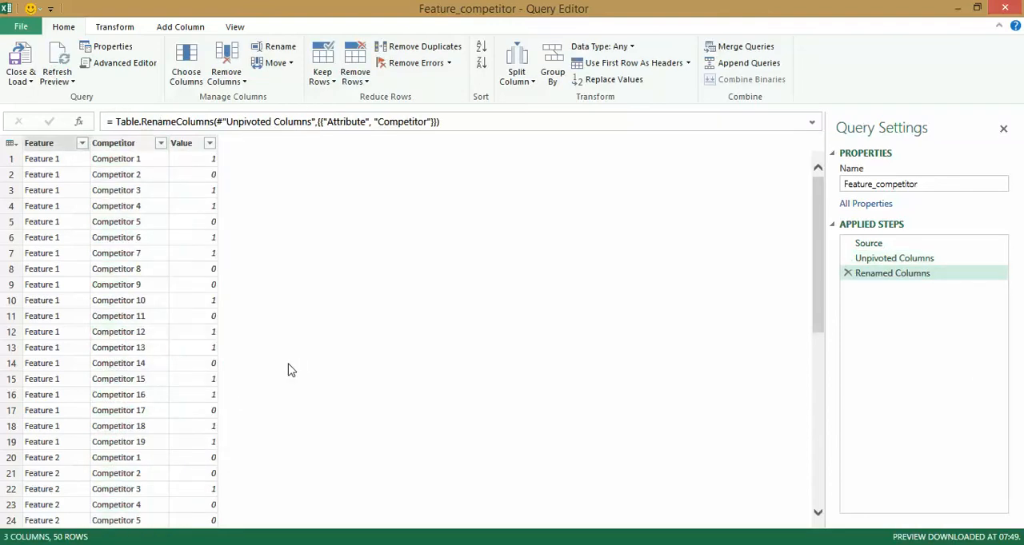
Start a custom column in the Feature_competitor query and name it USP Narrative.
click(180, 27)
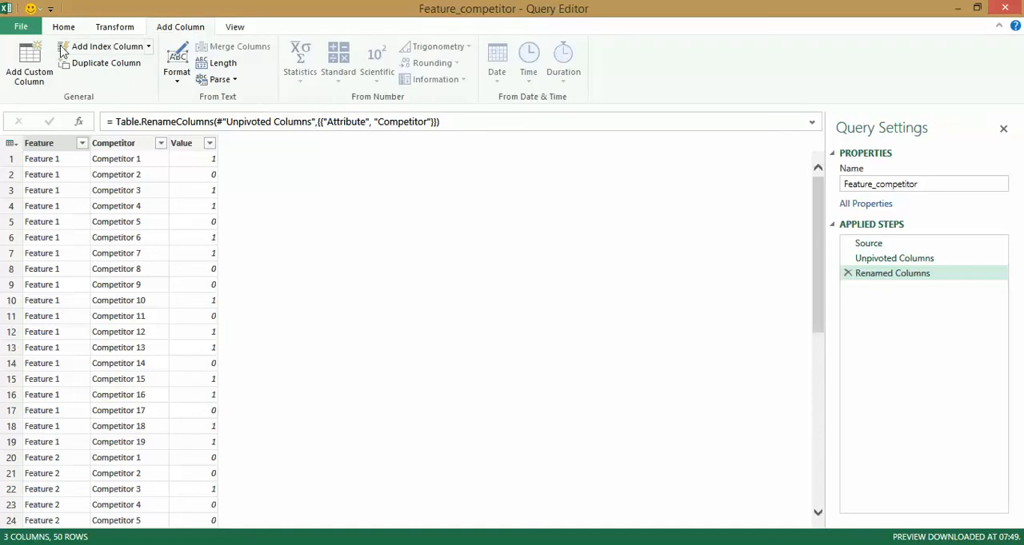
click(22, 58)
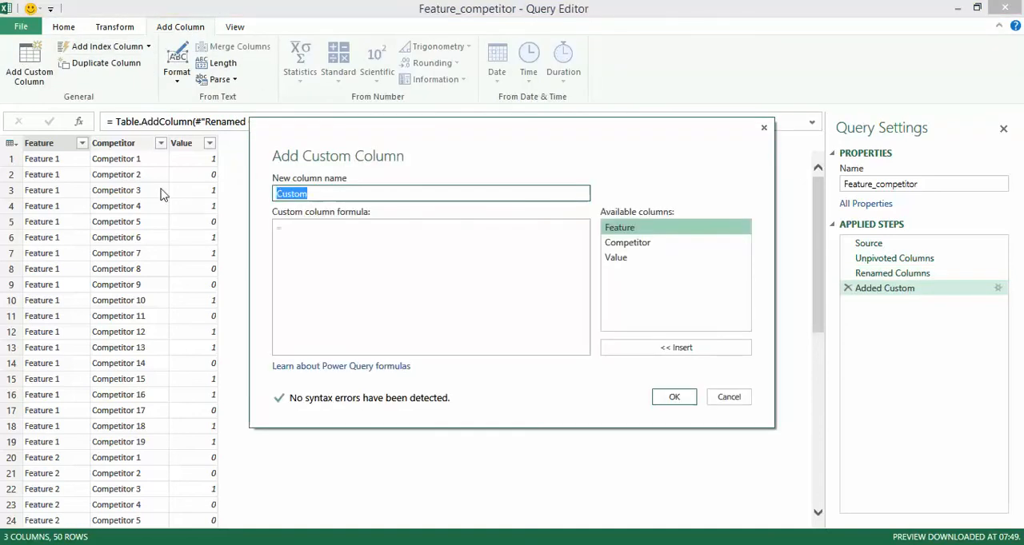
text(USP Narrative)
Enter an if formula that returns "Competitor has USP" when Value equals 1, else "Competitor does not have USP".
click(395, 274)
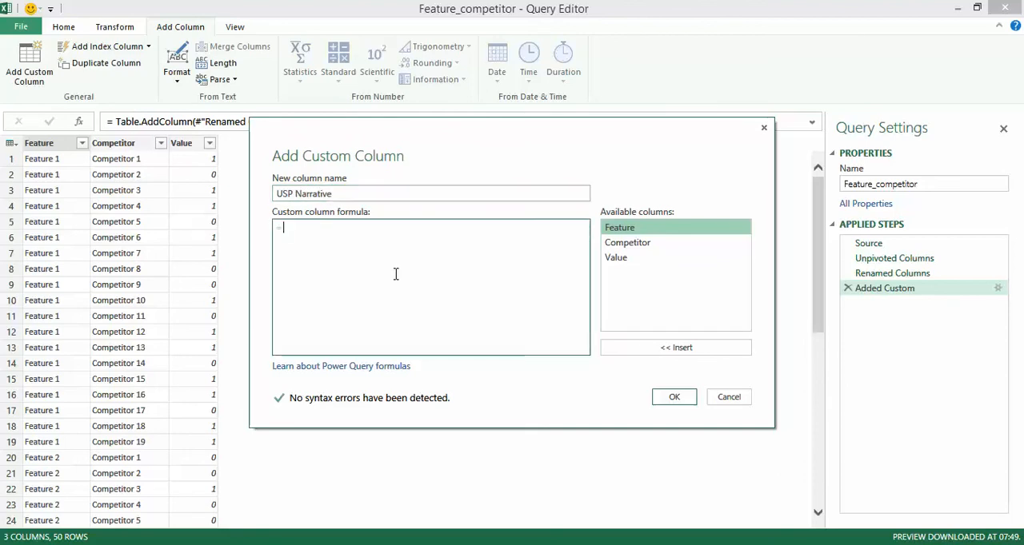
text(if)
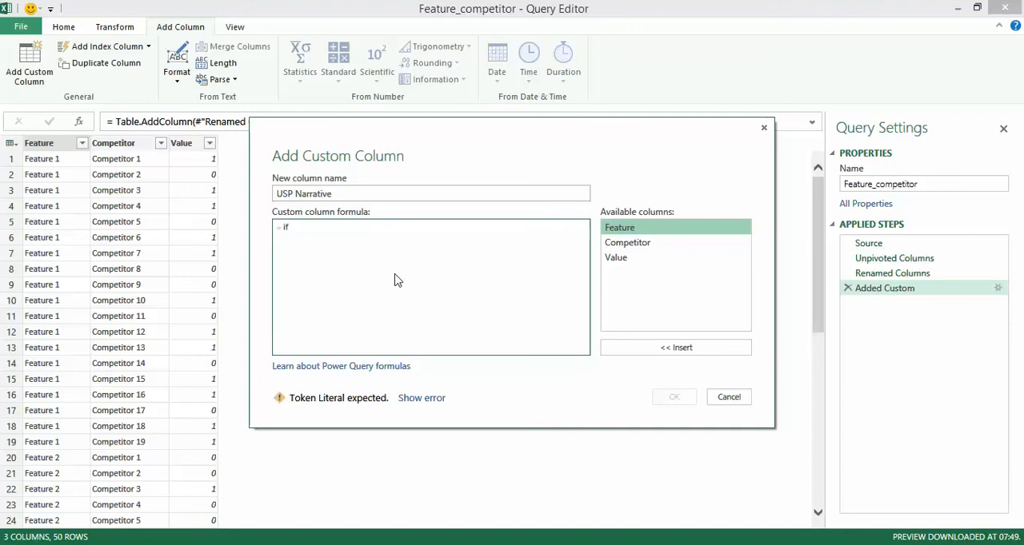
text( (Valu)
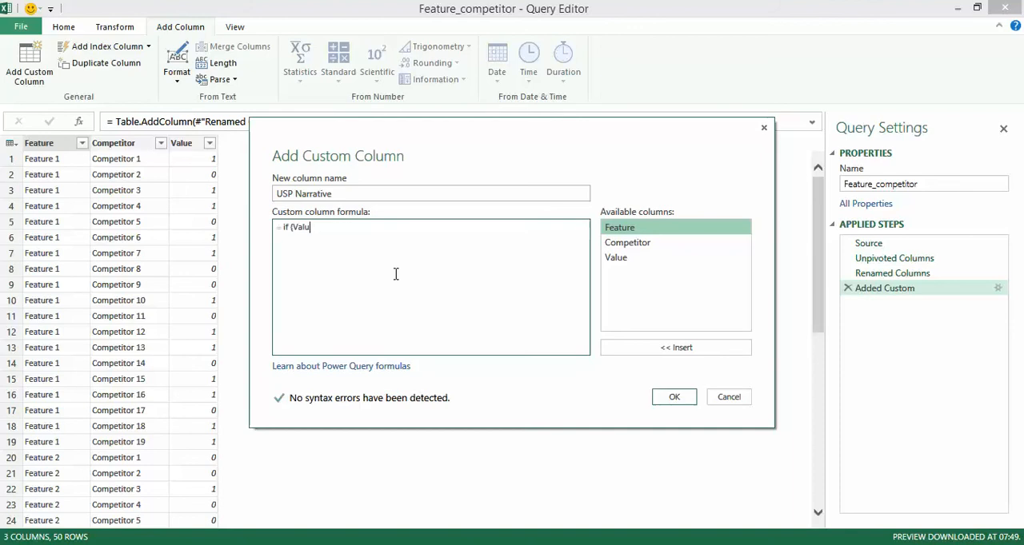
text(e)
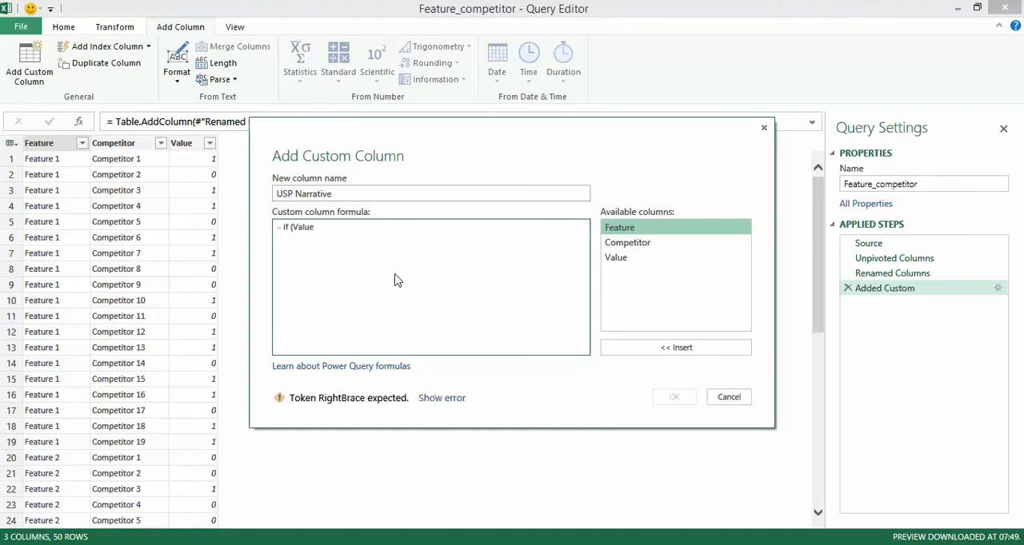
text()]=1)
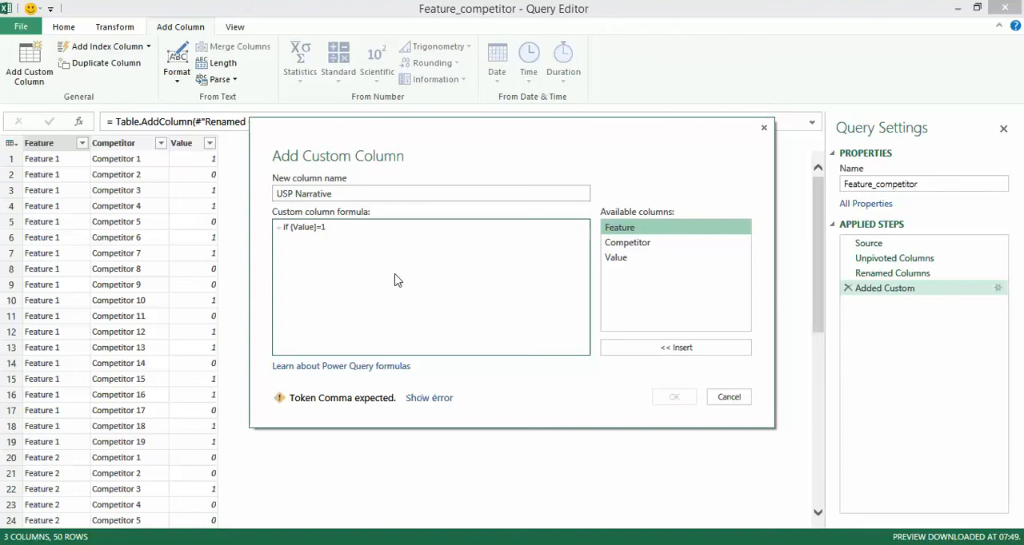
text( then "Com)
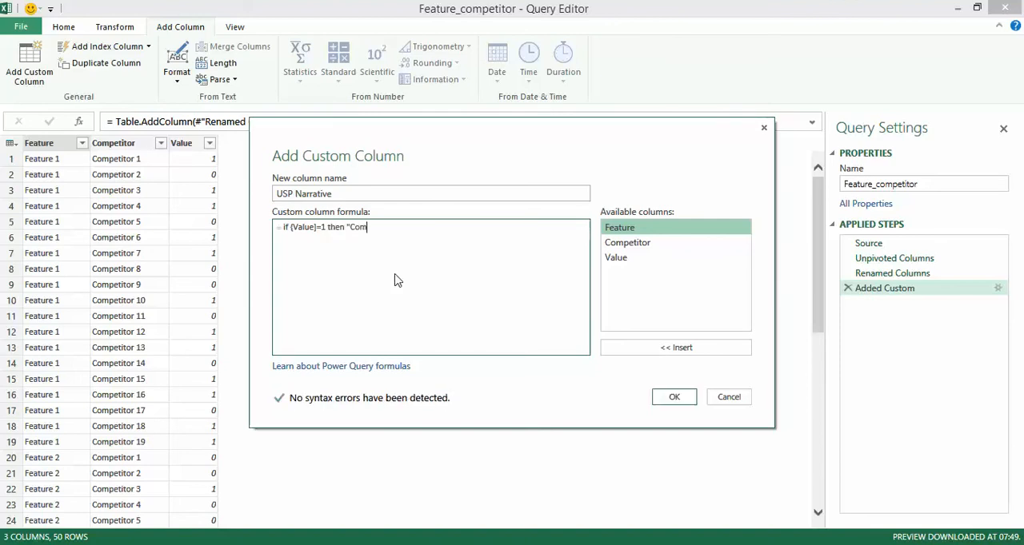
text(petitor has USP)
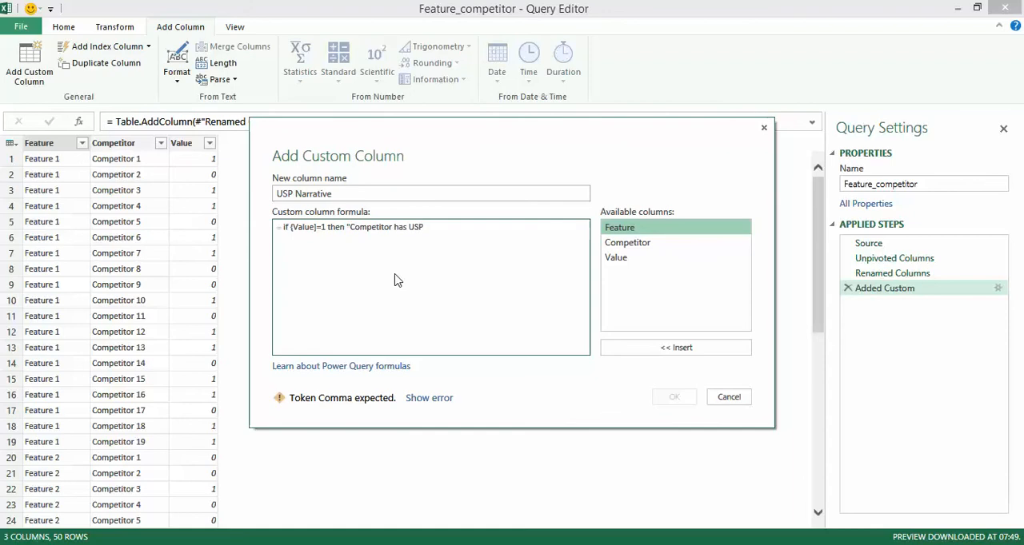
text(" elas)
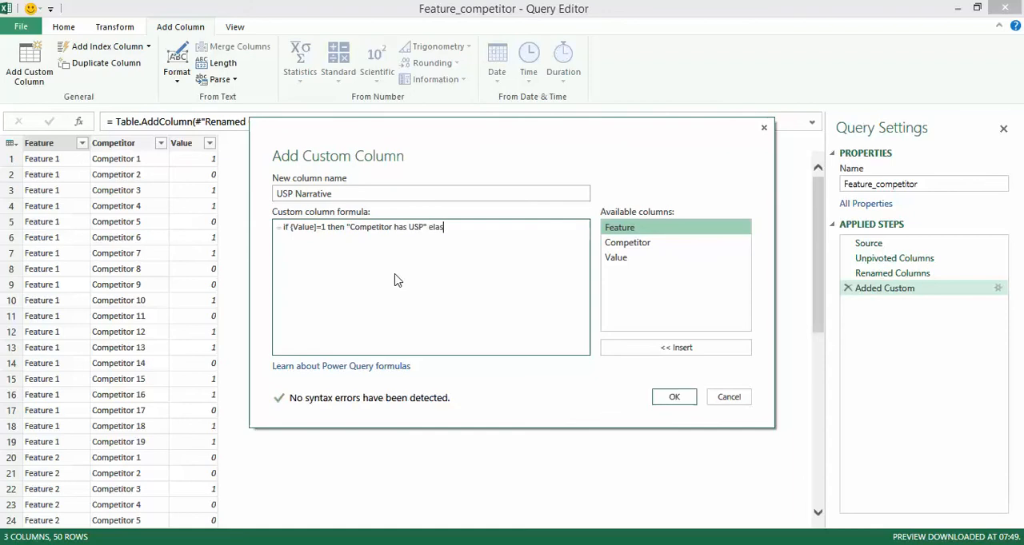
key(BackSpace)
key(BackSpace)
key(BackSpace)
text(e "Competitor does not have USP")
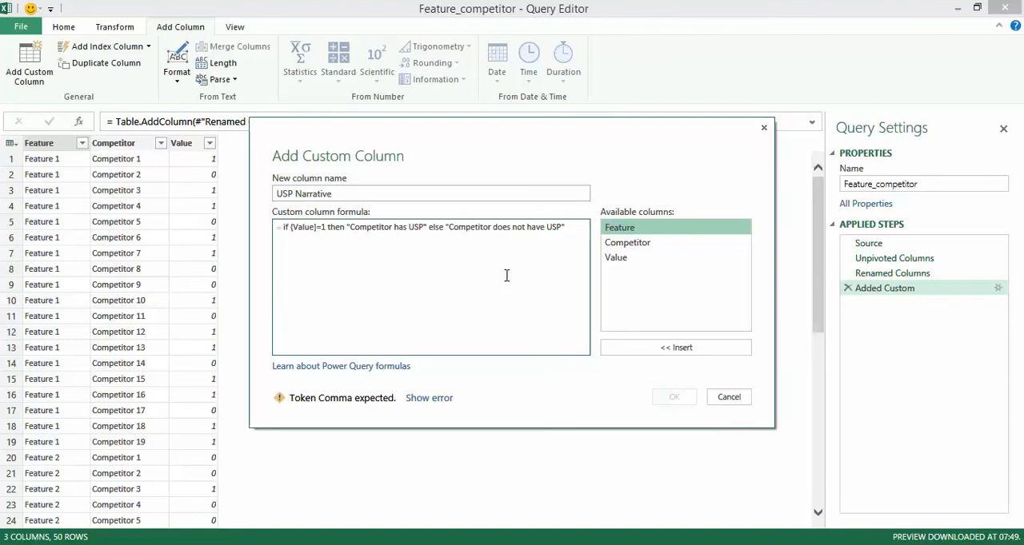
Correct the opening bracket before Value to [ in the custom column formula and add the column.
click(291, 227)
key(Delete)
text([)
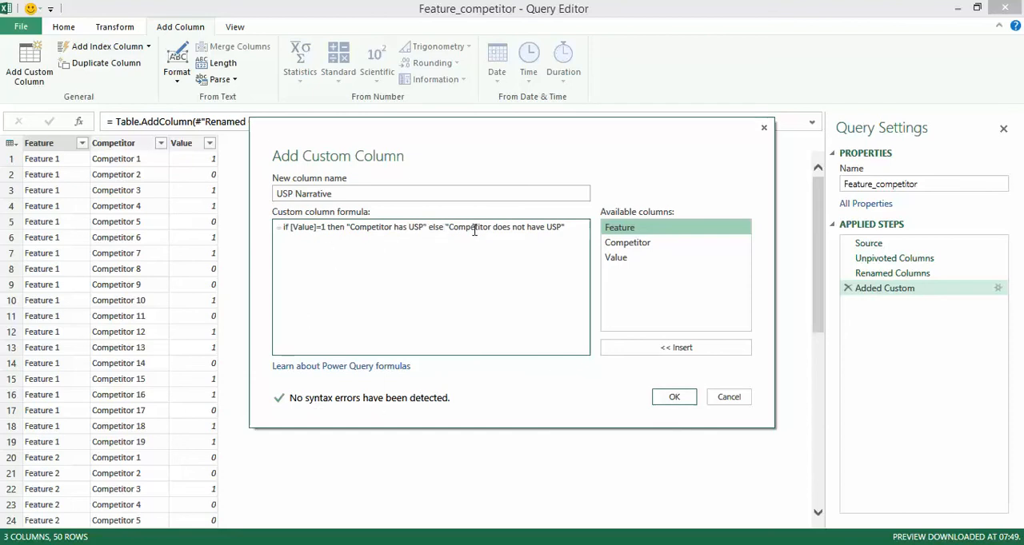
click(674, 397)
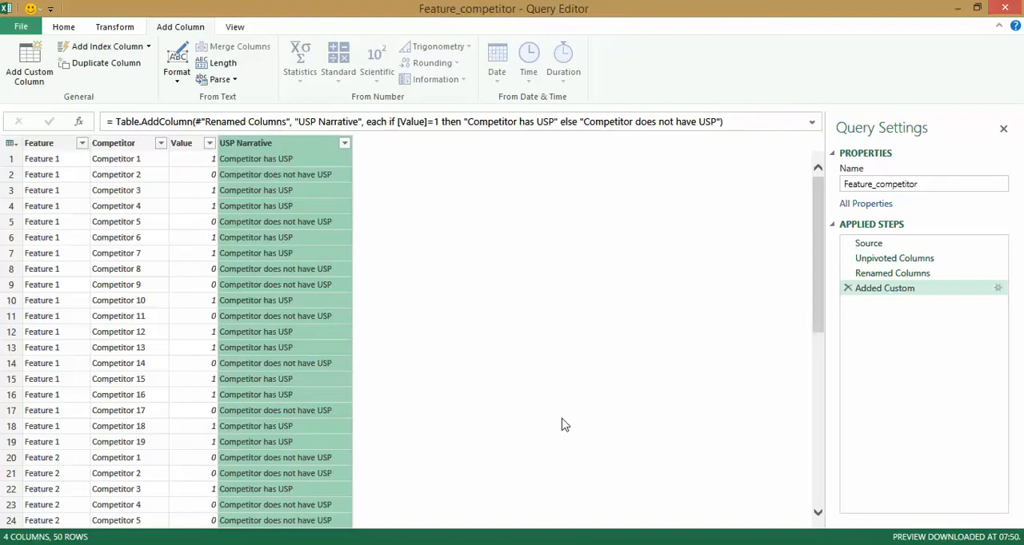
Close the Feature_competitor query and load it as Only Create Connection.
click(62, 27)
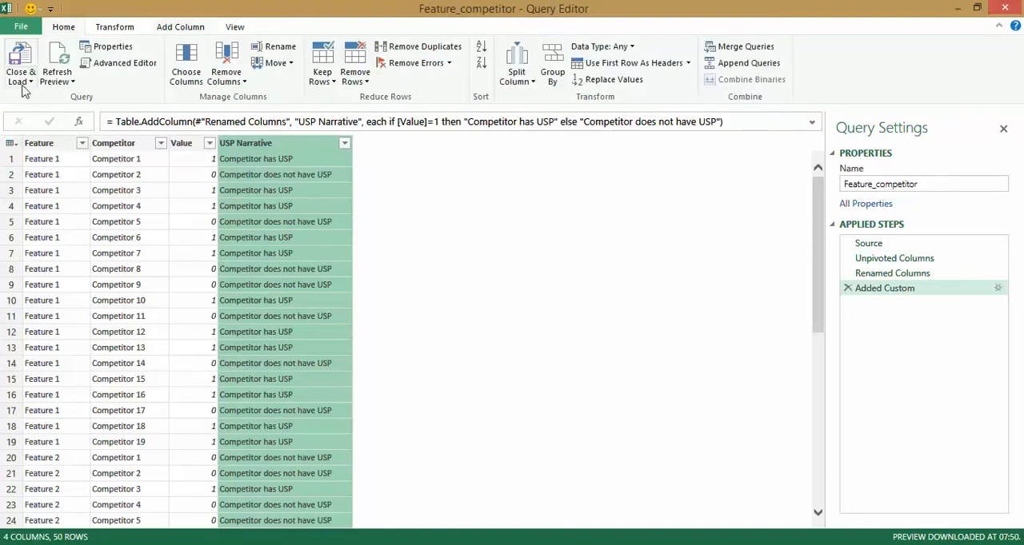
click(21, 78)
click(48, 115)
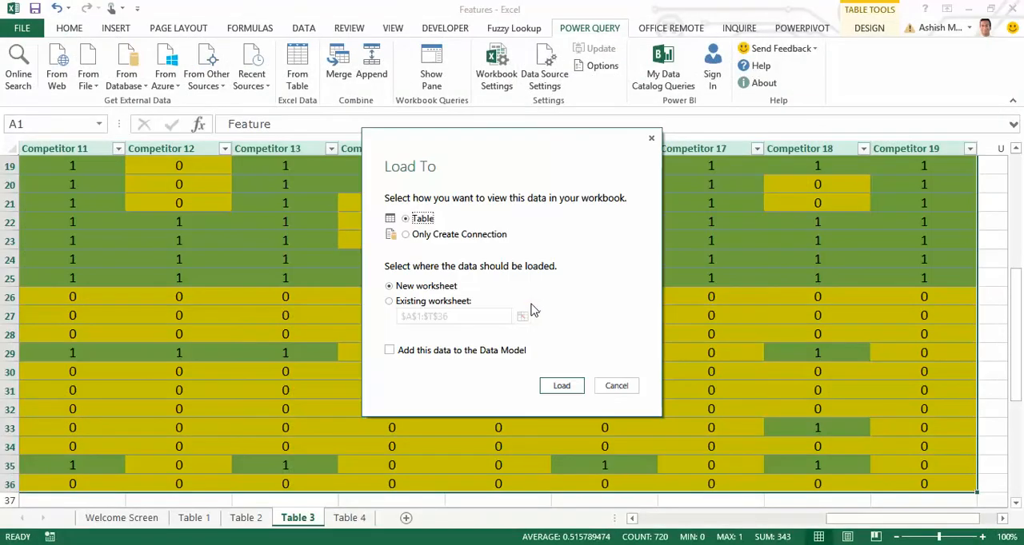
click(426, 235)
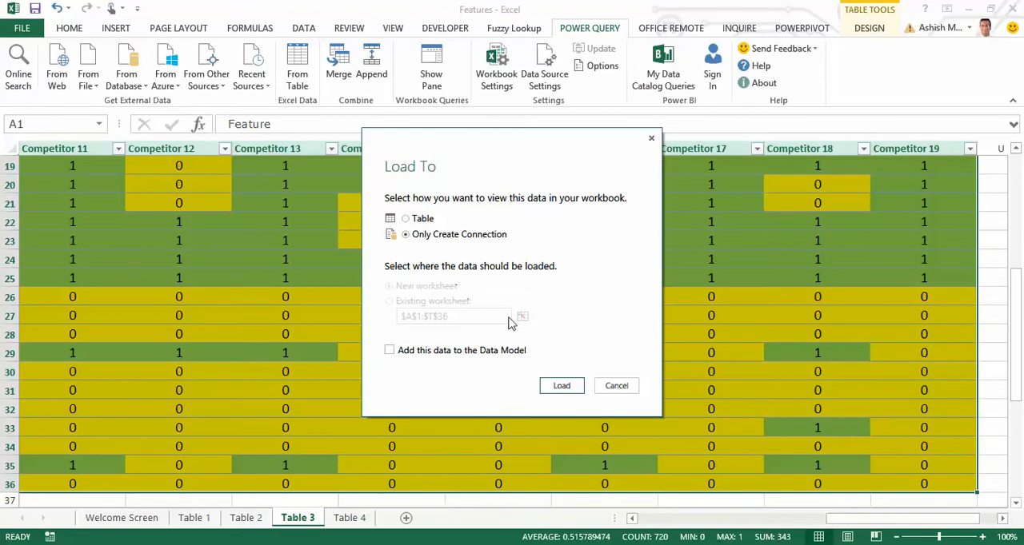
click(565, 385)
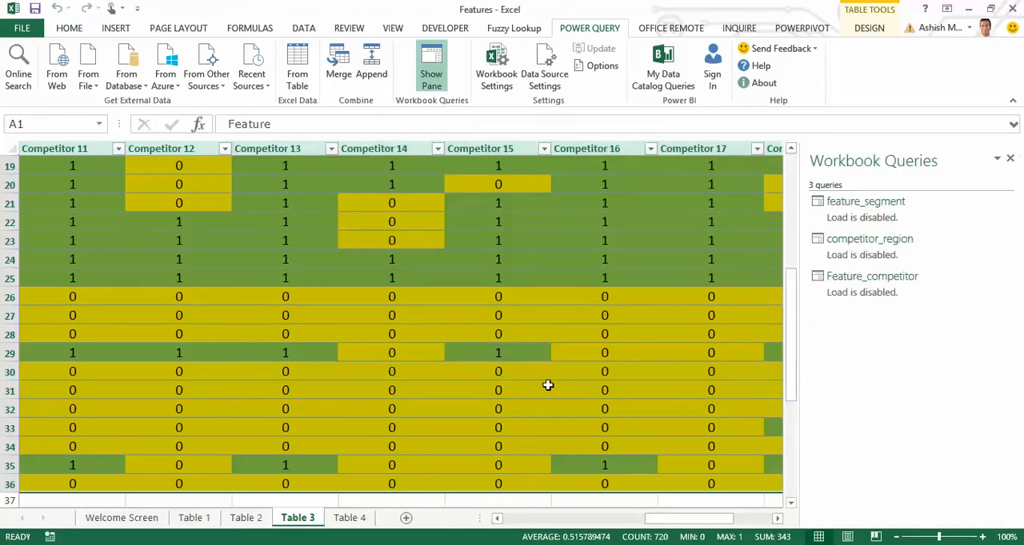
Convert the feature benefit formula range A1:B21 on the Table 4 sheet into a table with headers.
click(350, 517)
click(203, 277)
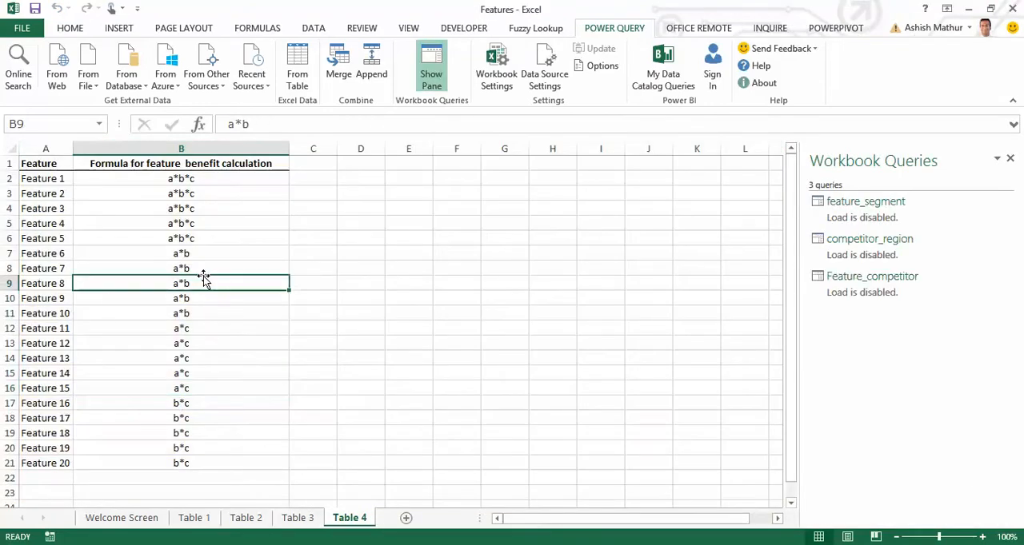
key(ctrl+Home)
key(ctrl+a)
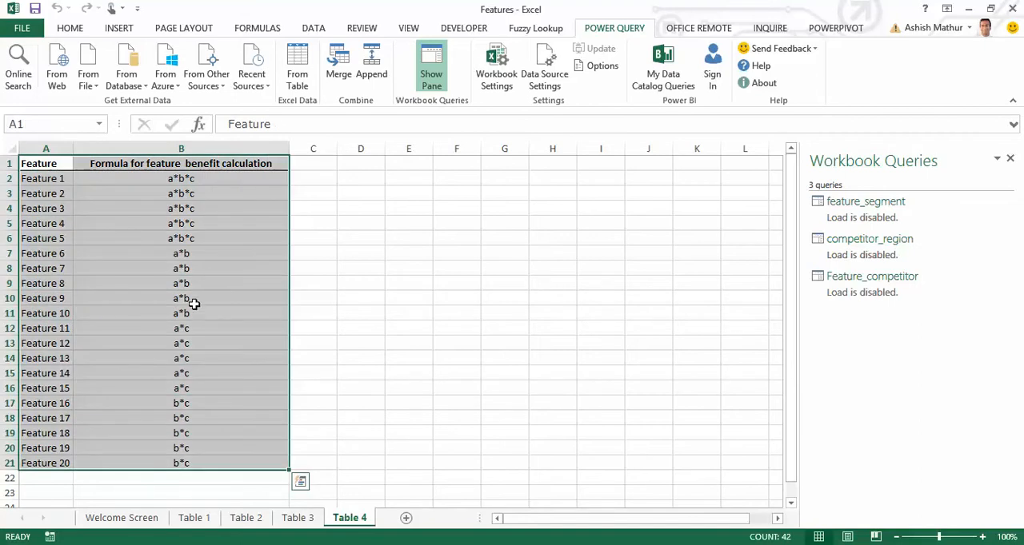
key(ctrl+t)
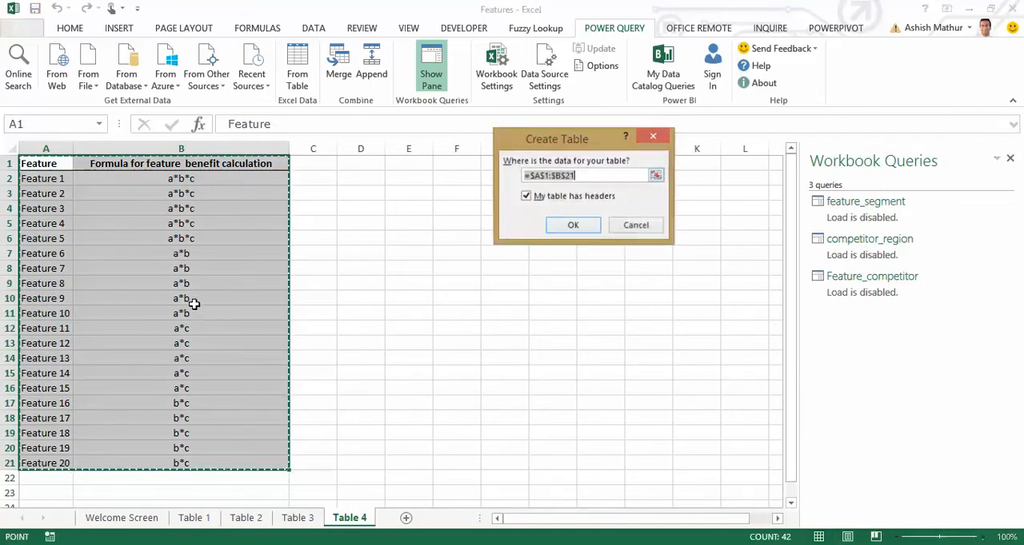
key(Return)
Rename the new feature benefit table as feature_benefit.
click(48, 64)
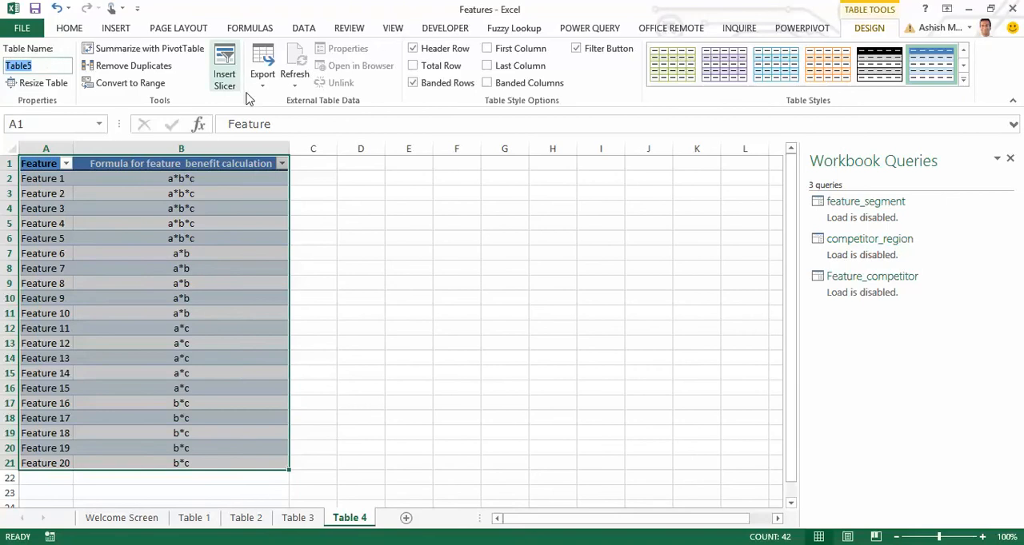
text(feature_)
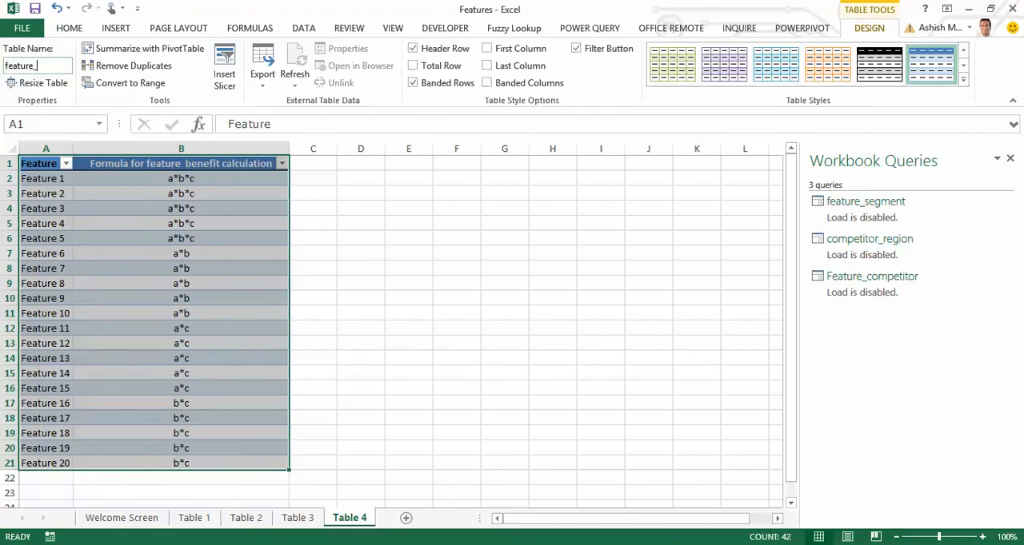
text(nbenefit c)
key(BackSpace)
key(BackSpace)
Bring the feature_benefit table into Power Query and load the query as Only Create Connection.
click(590, 28)
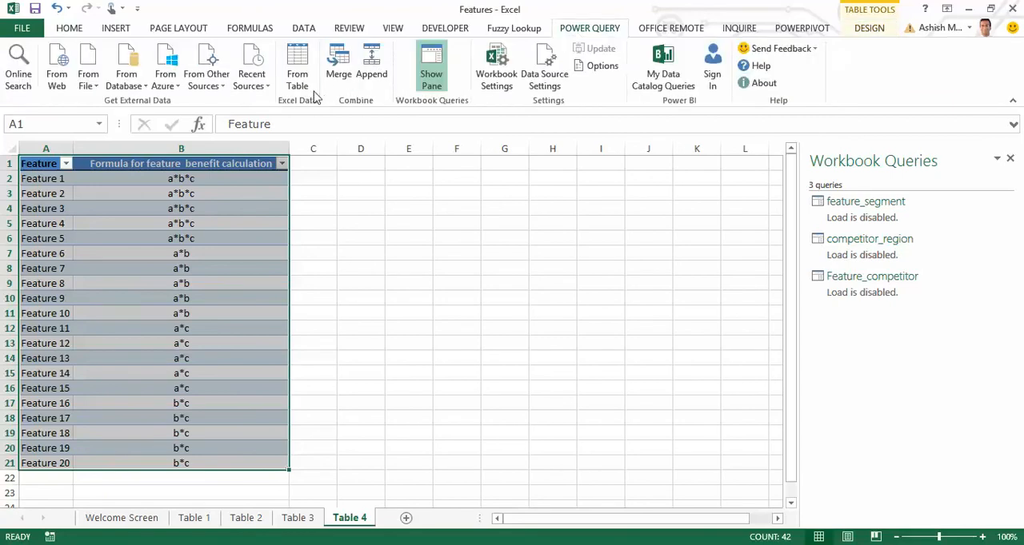
click(298, 66)
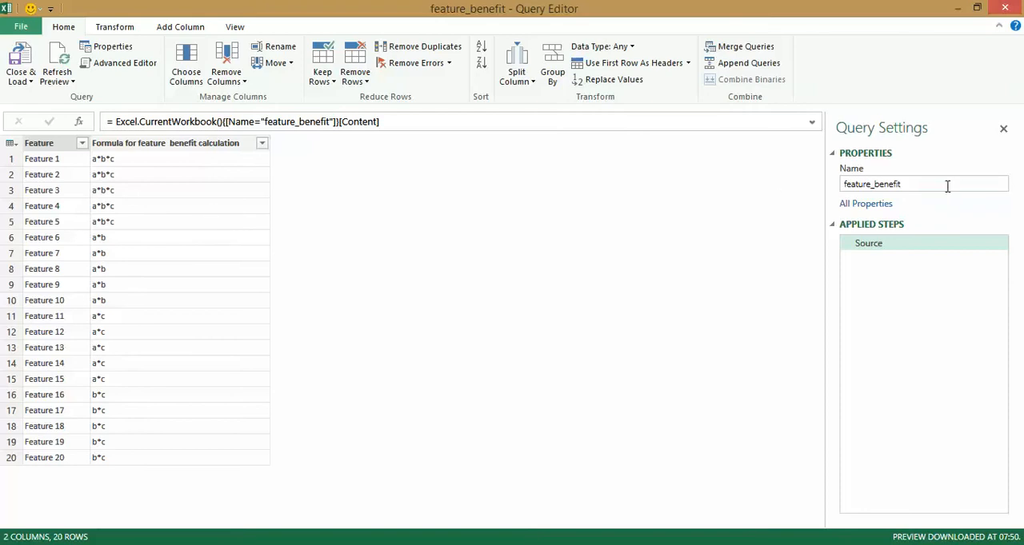
click(19, 81)
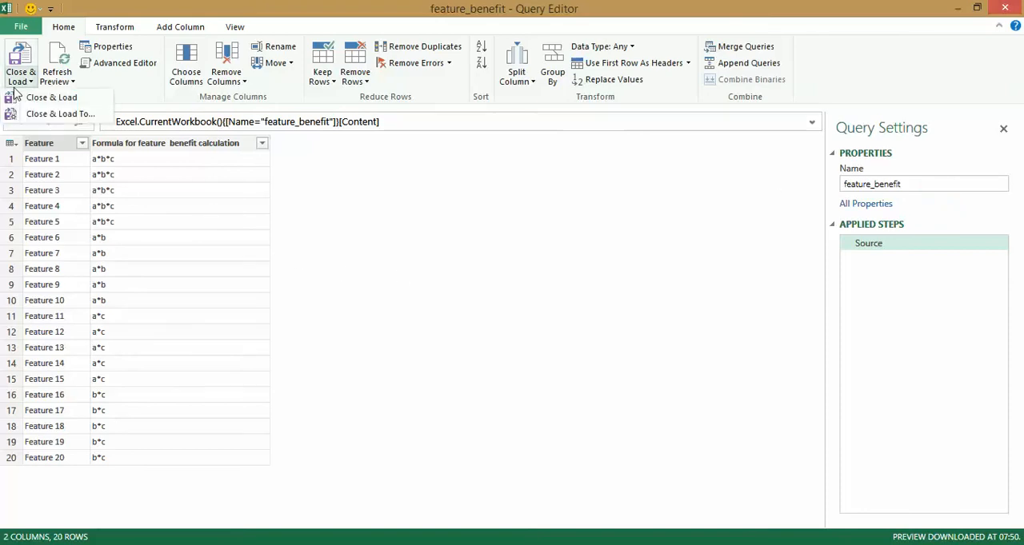
click(58, 114)
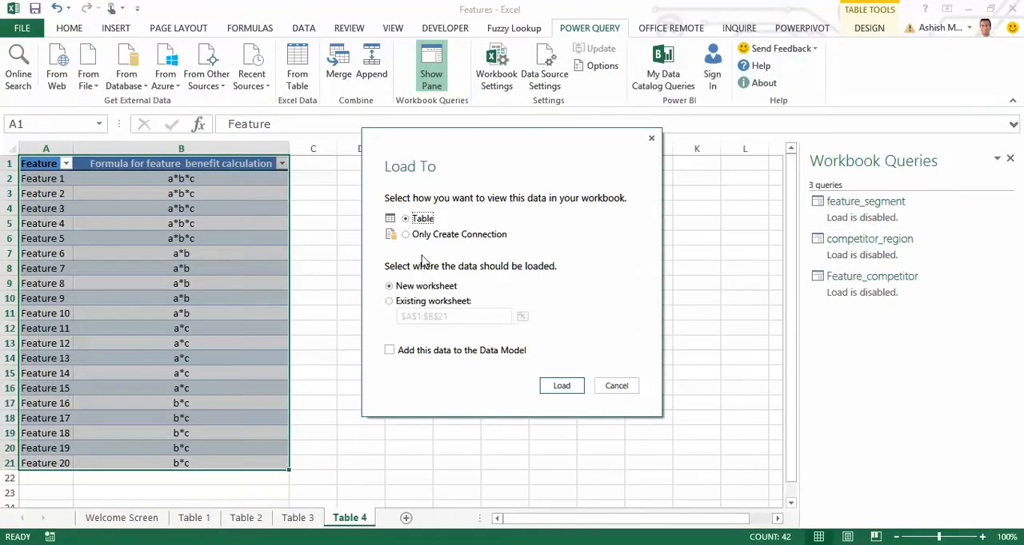
click(427, 235)
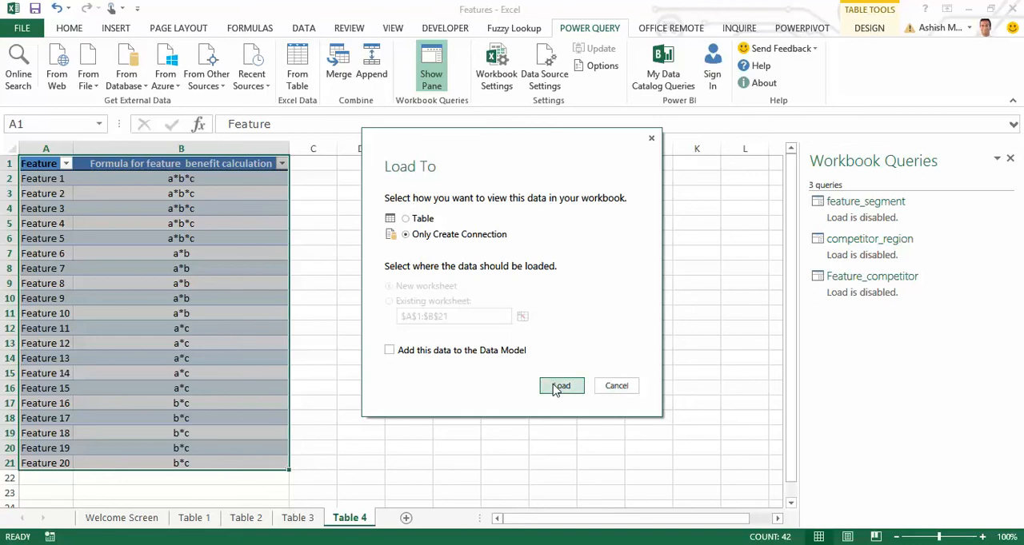
click(556, 387)
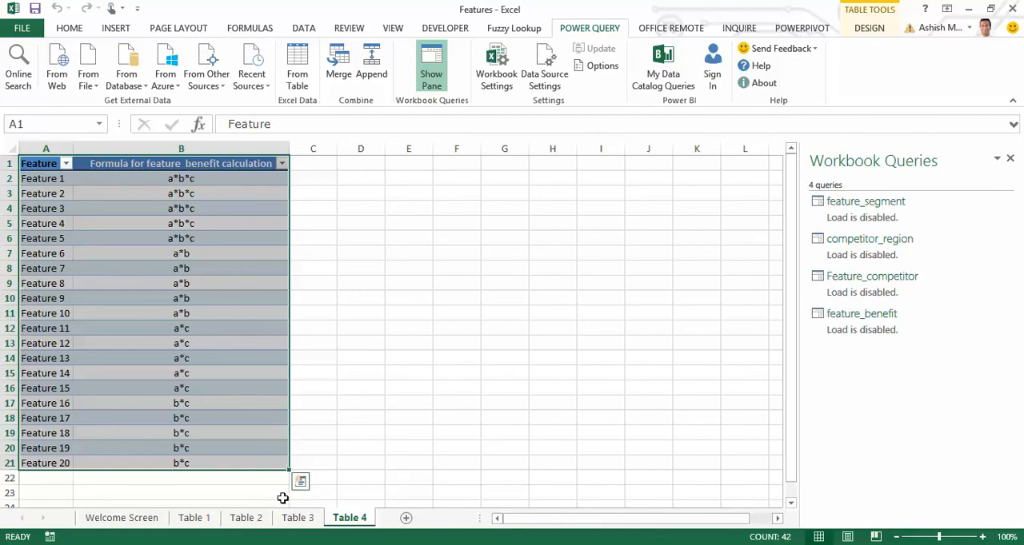
Review the source tables on the Table 1 to Table 4 sheets, including the competitor headers on Table 3.
click(195, 518)
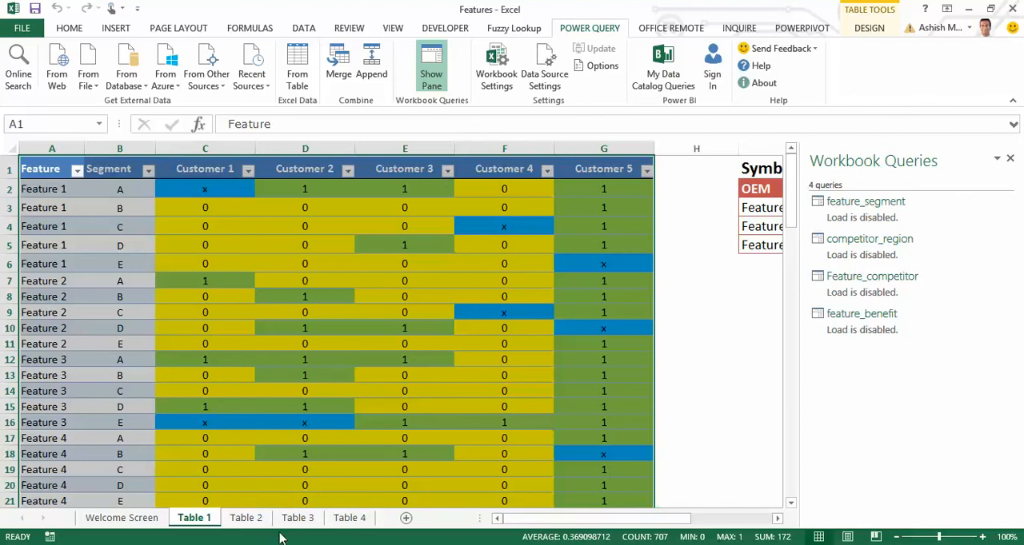
click(246, 519)
click(359, 321)
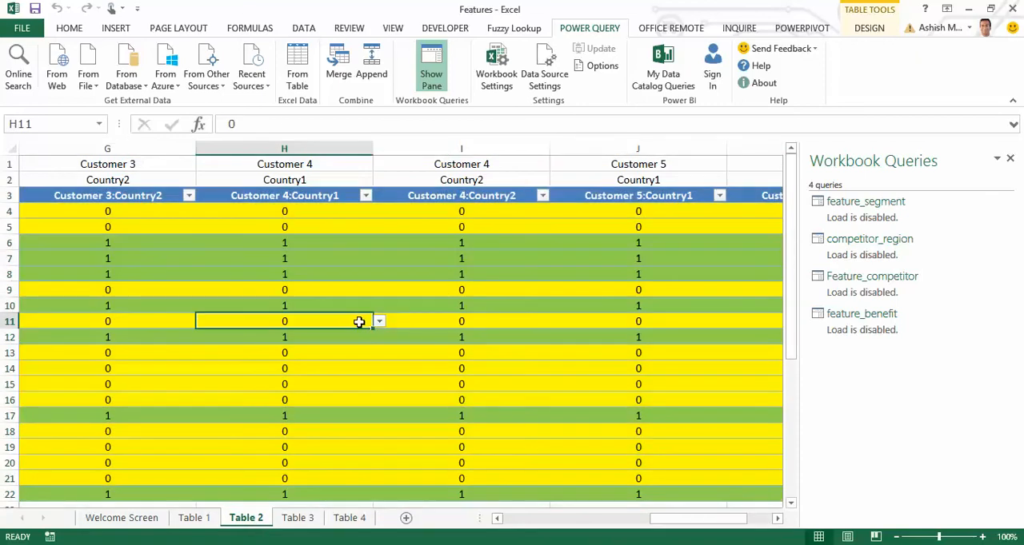
key(ctrl+Page_Down)
key(ctrl+Page_Down)
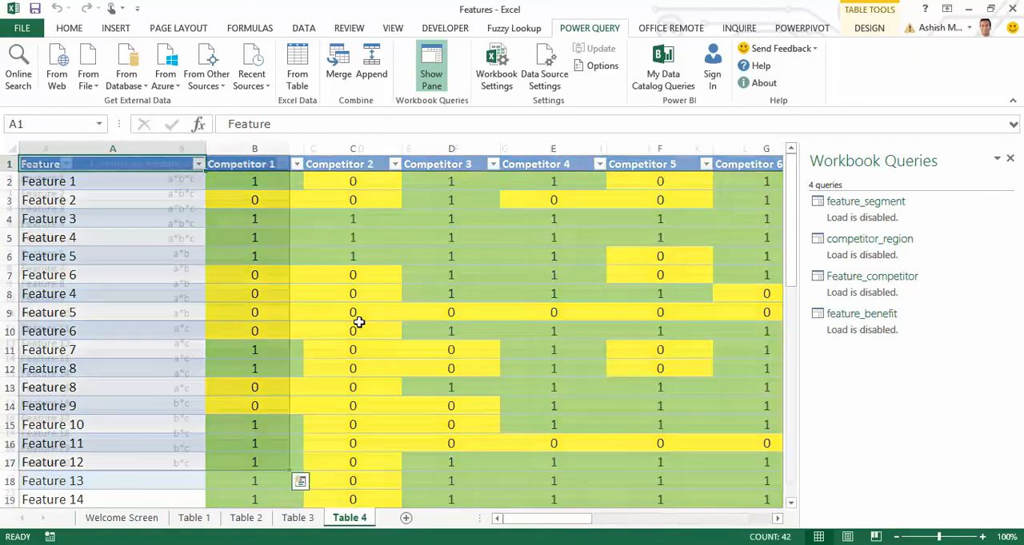
key(ctrl+Down)
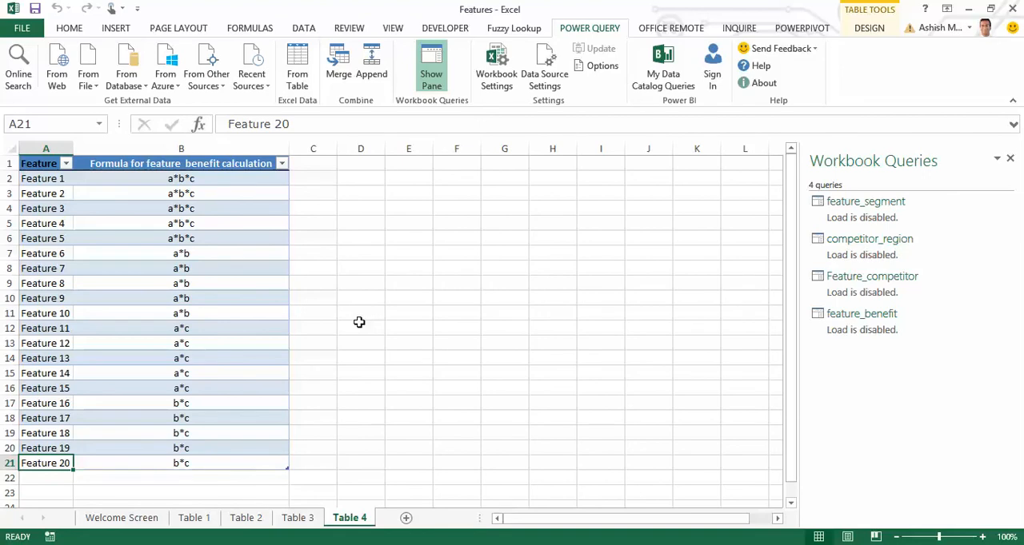
key(ctrl+Page_Up)
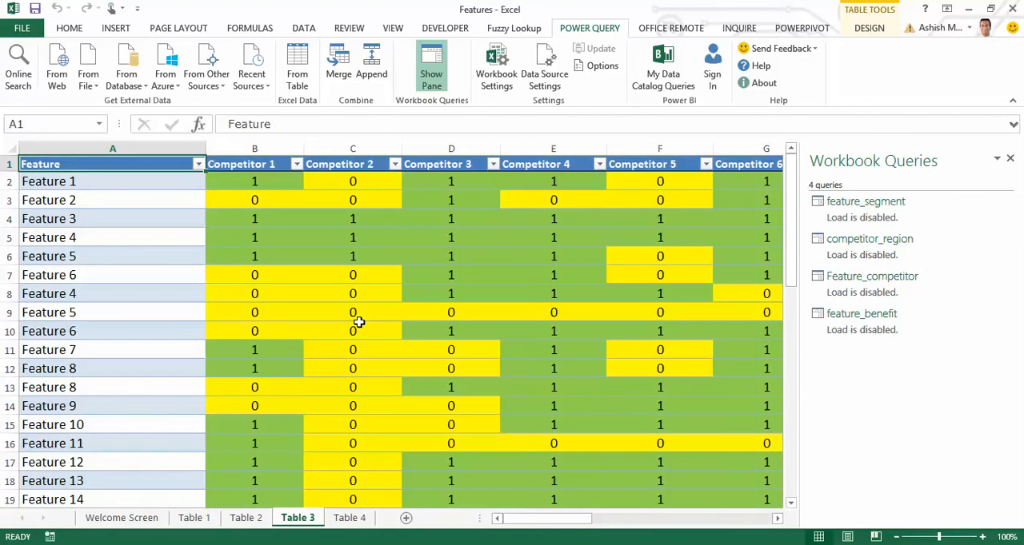
key(Right)
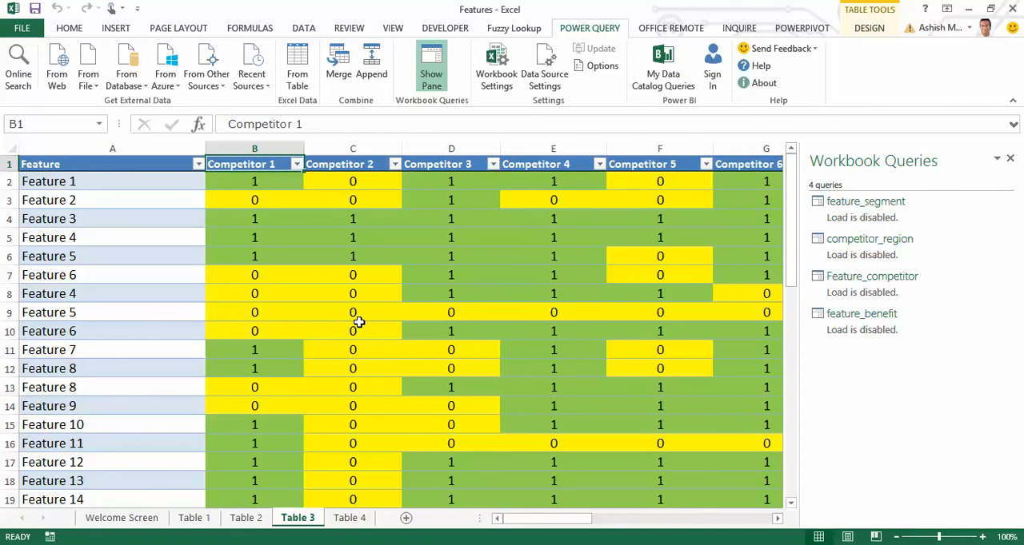
key(ctrl+shift+Right)
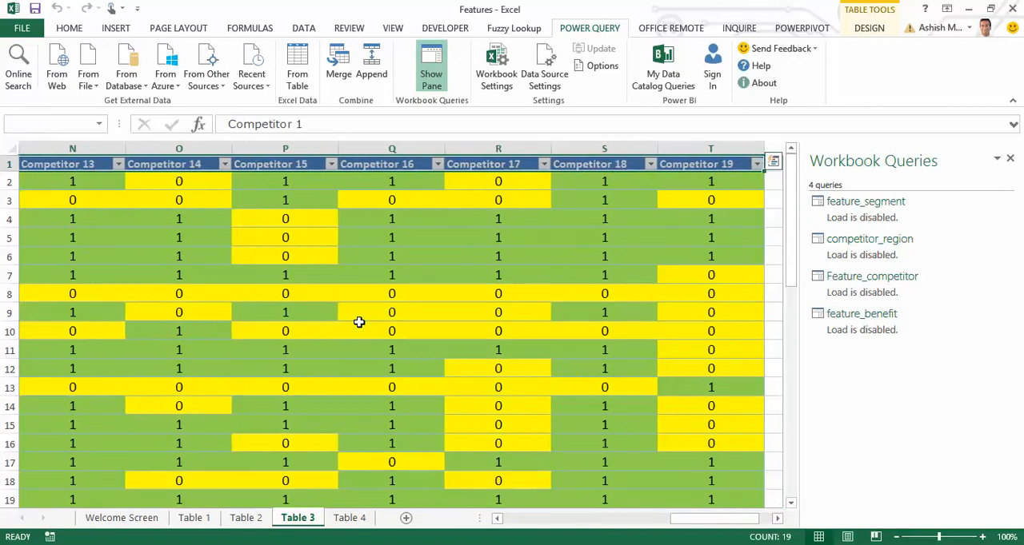
Bring the whole Feature_competitor table on the Table 3 sheet into Power Query as a new query.
key(ctrl+Home)
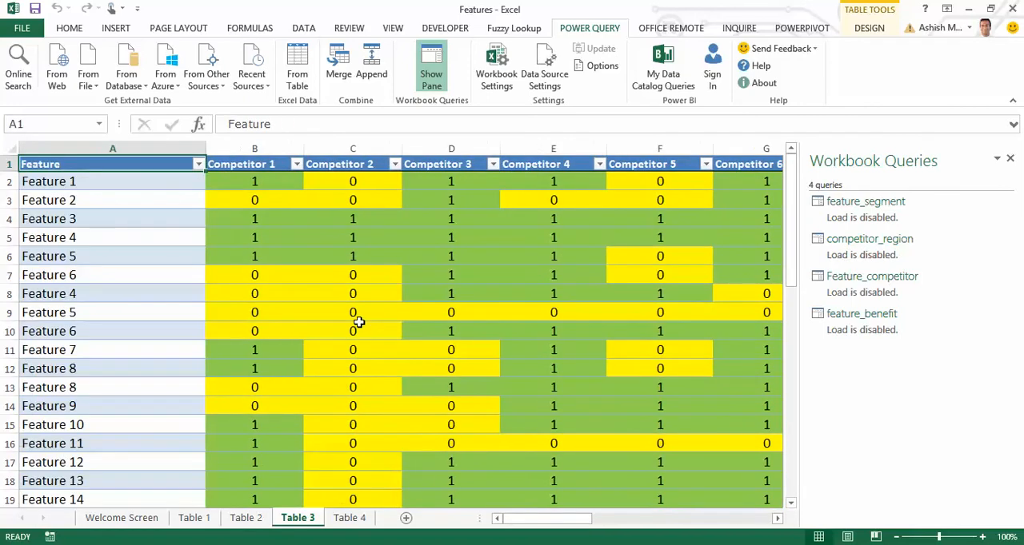
key(ctrl+shift+End)
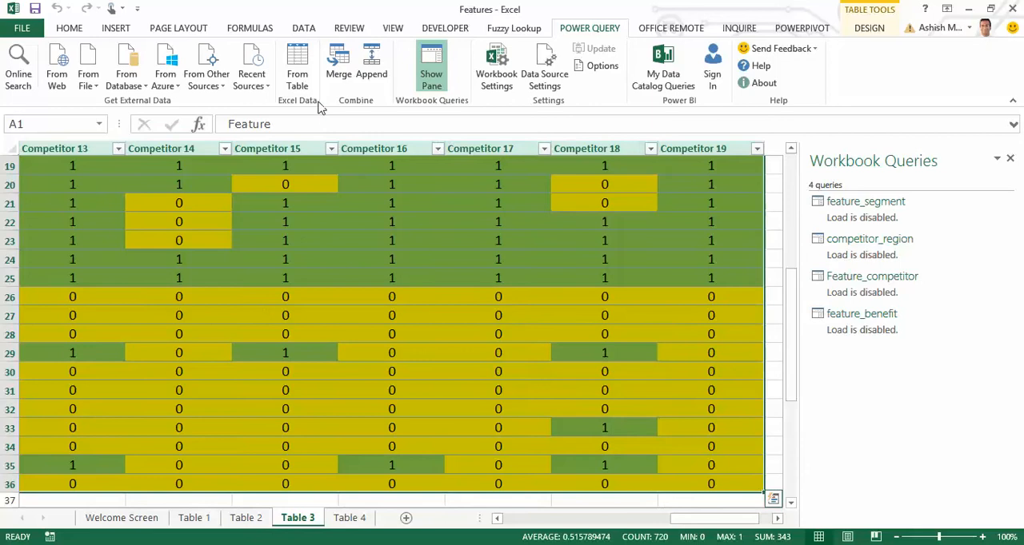
click(306, 75)
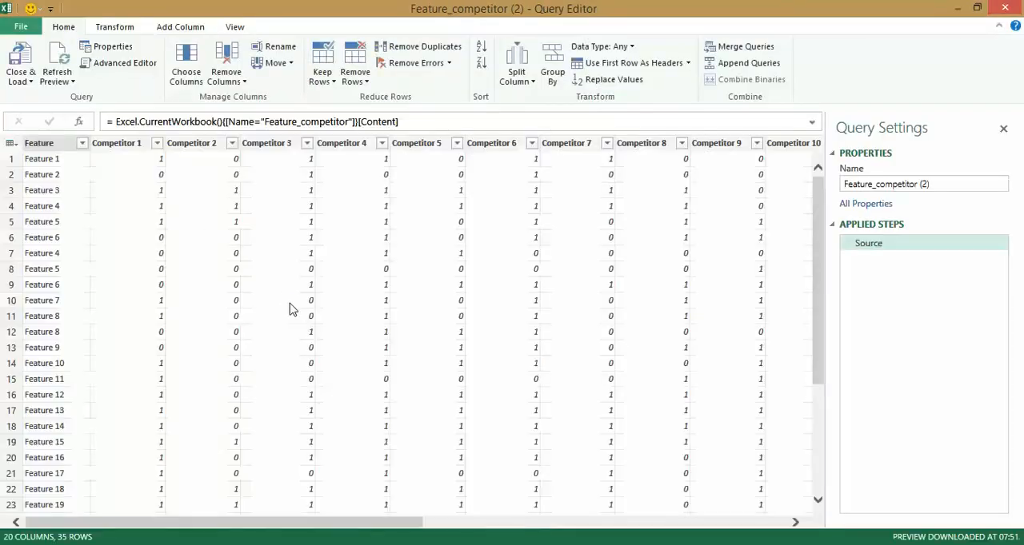
Unpivot the Competitor 1 through Competitor 19 columns.
click(124, 145)
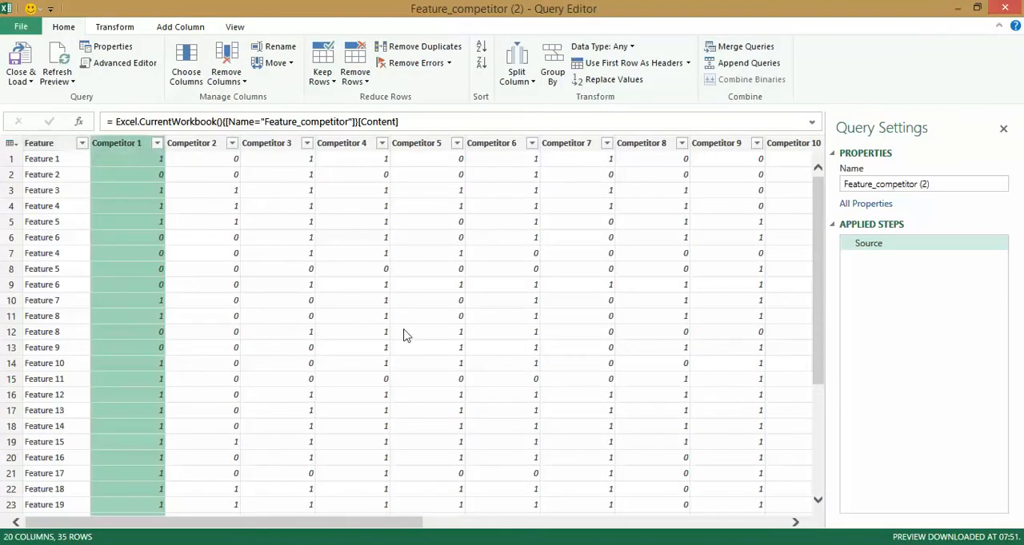
drag(402, 524, 788, 521)
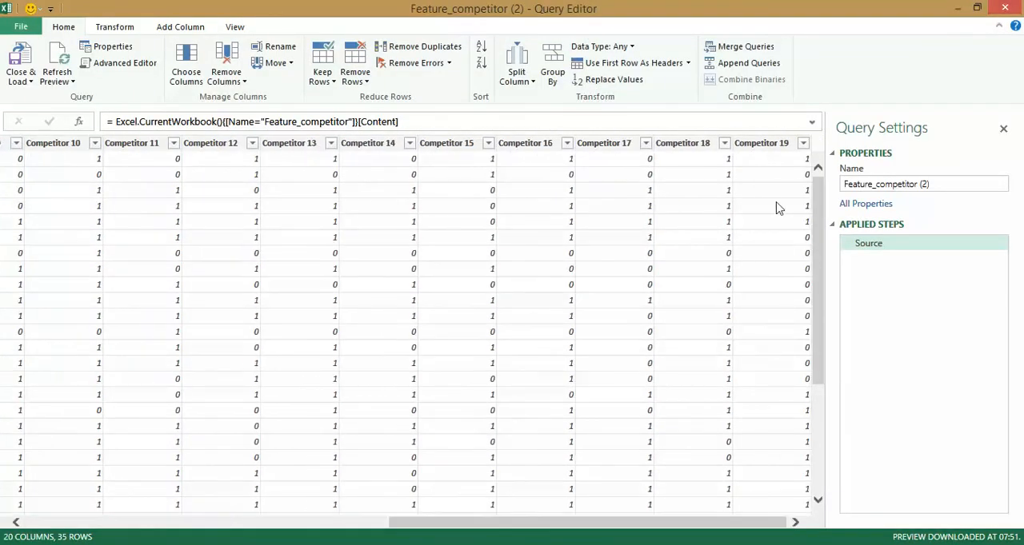
shift+click(763, 146)
right_click(762, 146)
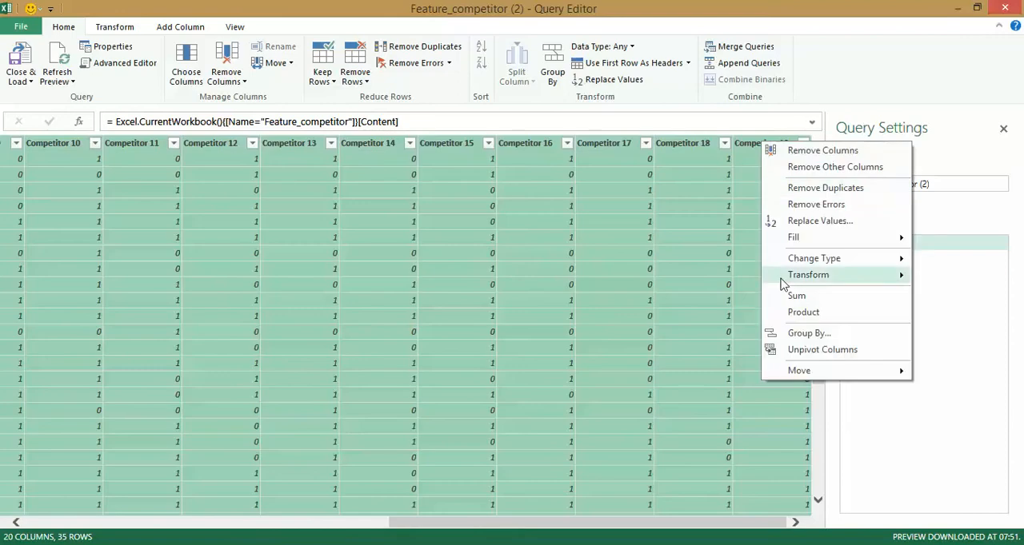
click(799, 353)
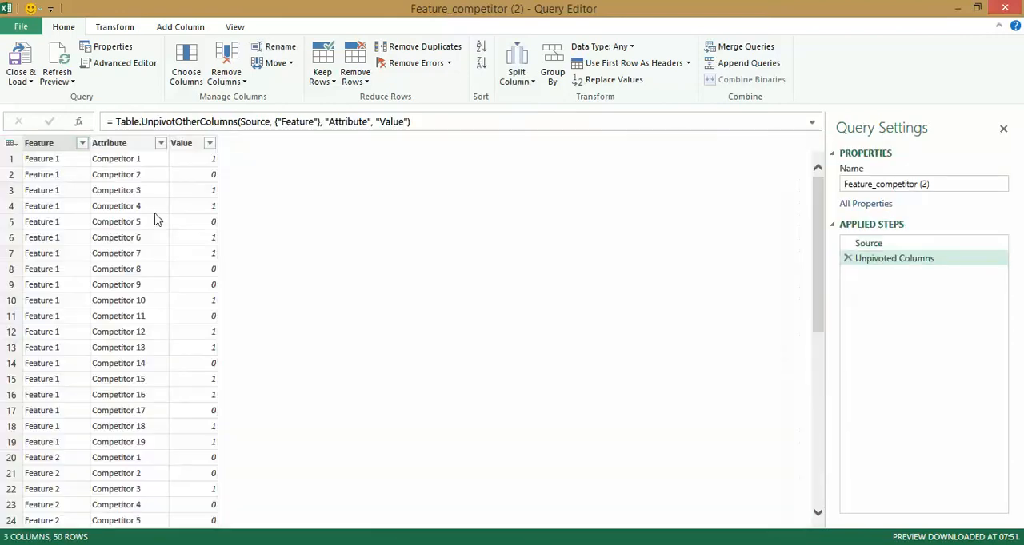
Remove the Feature and Value columns and delete the duplicate rows from the remaining Attribute column.
click(61, 145)
ctrl+click(200, 148)
right_click(200, 145)
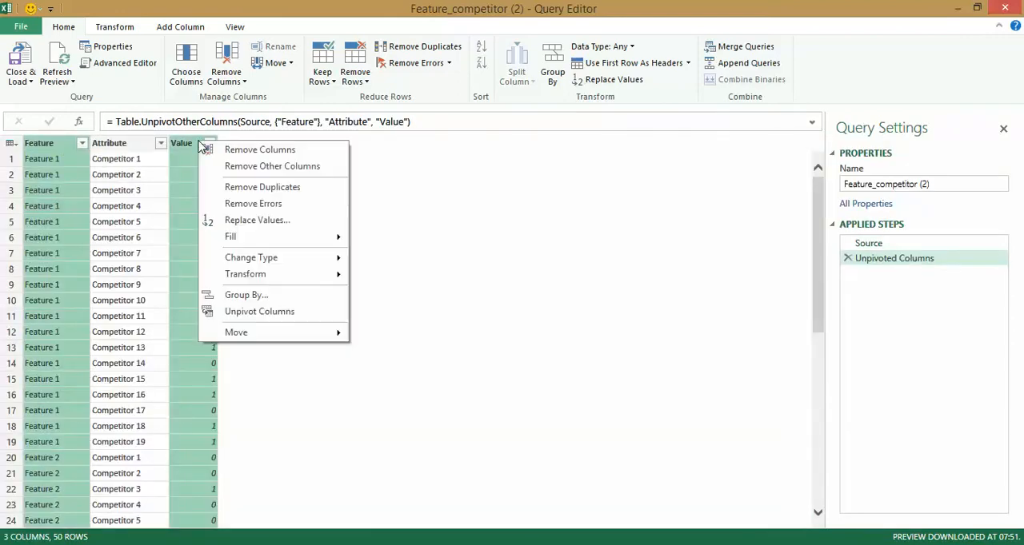
click(272, 151)
click(8, 146)
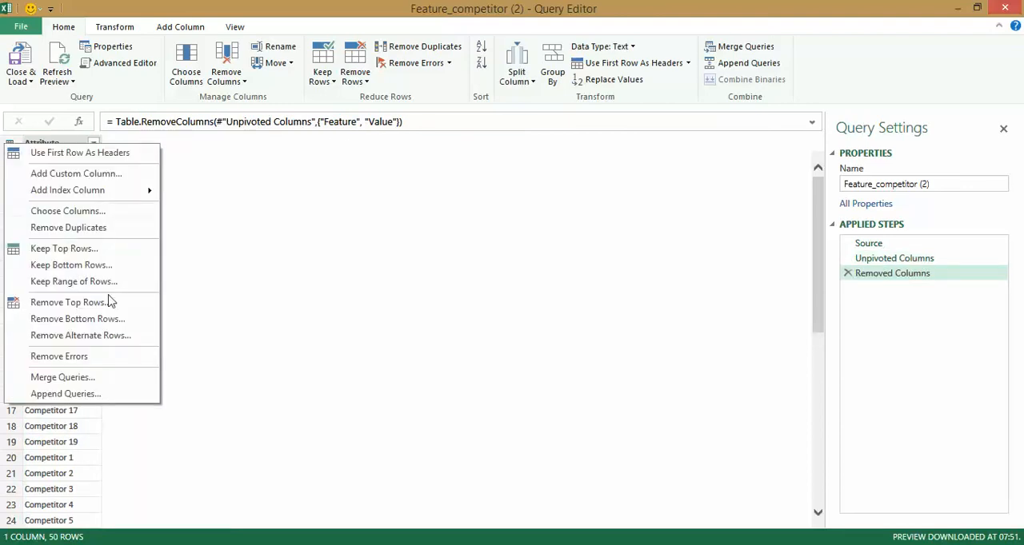
click(103, 228)
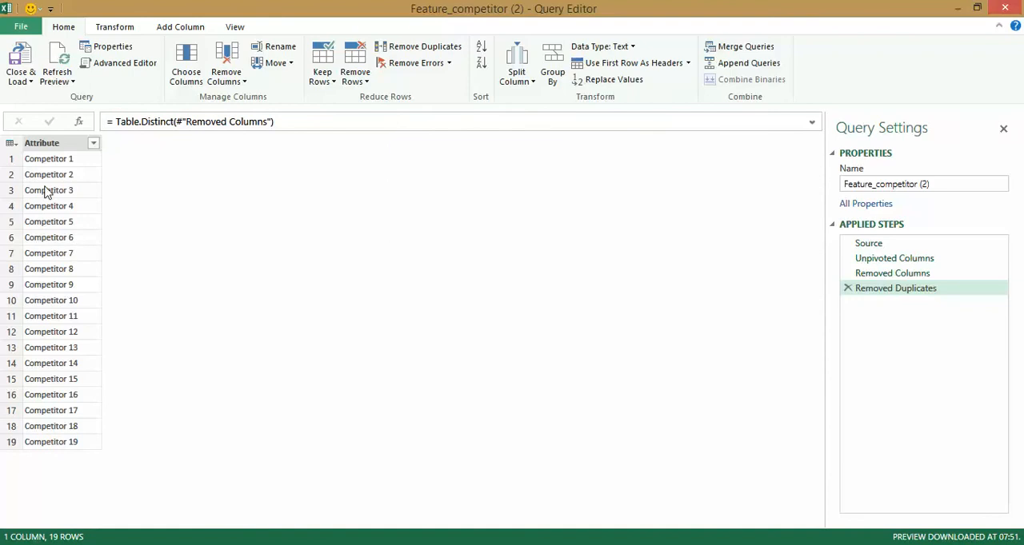
Rename the Attribute column as Competitors.
right_click(53, 149)
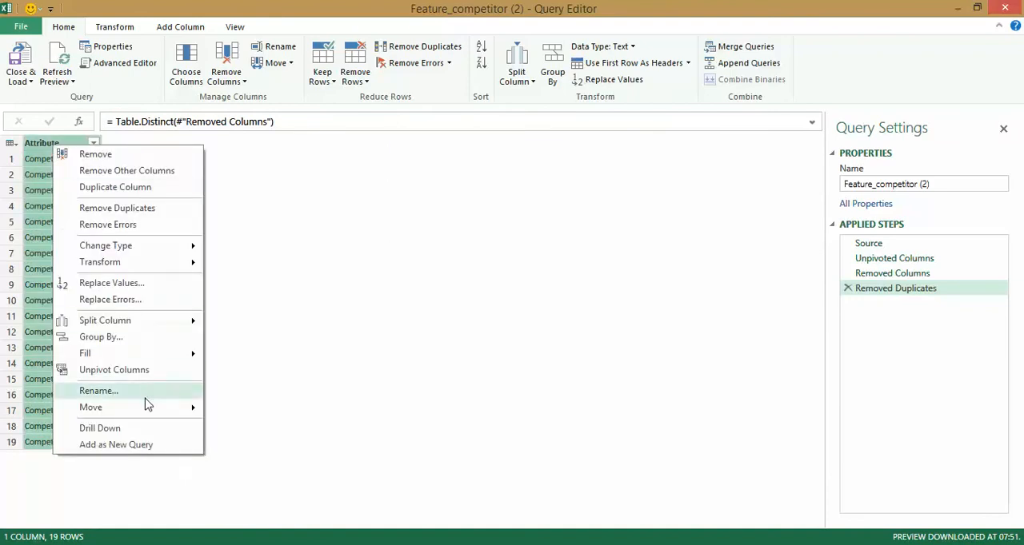
click(98, 391)
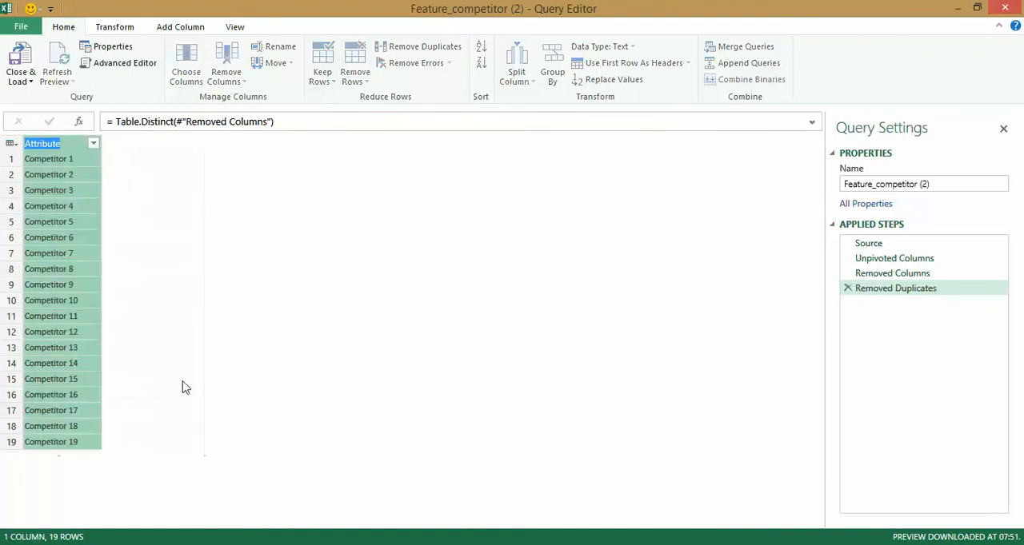
text(Competitors)
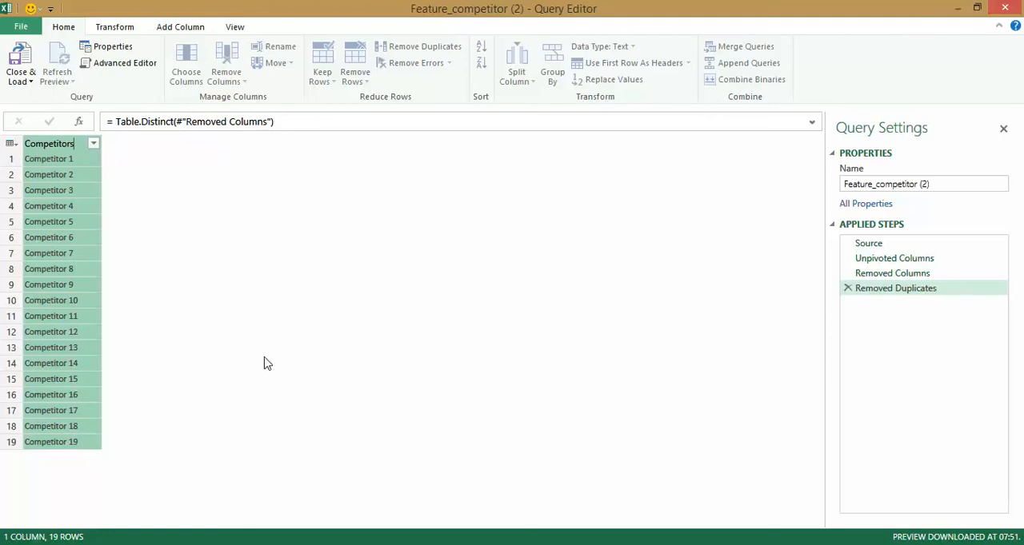
key(Return)
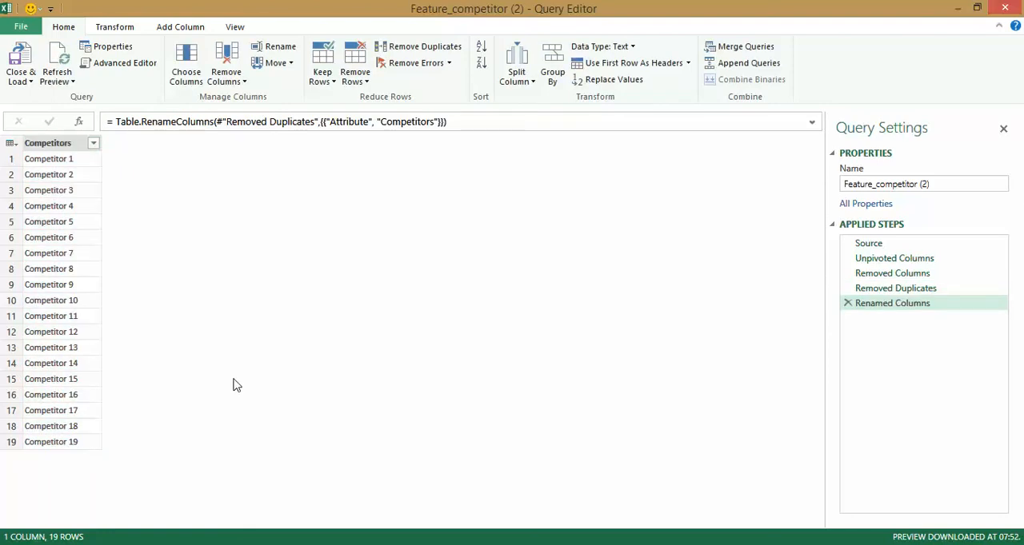
Rename the query as Competitors.
click(941, 184)
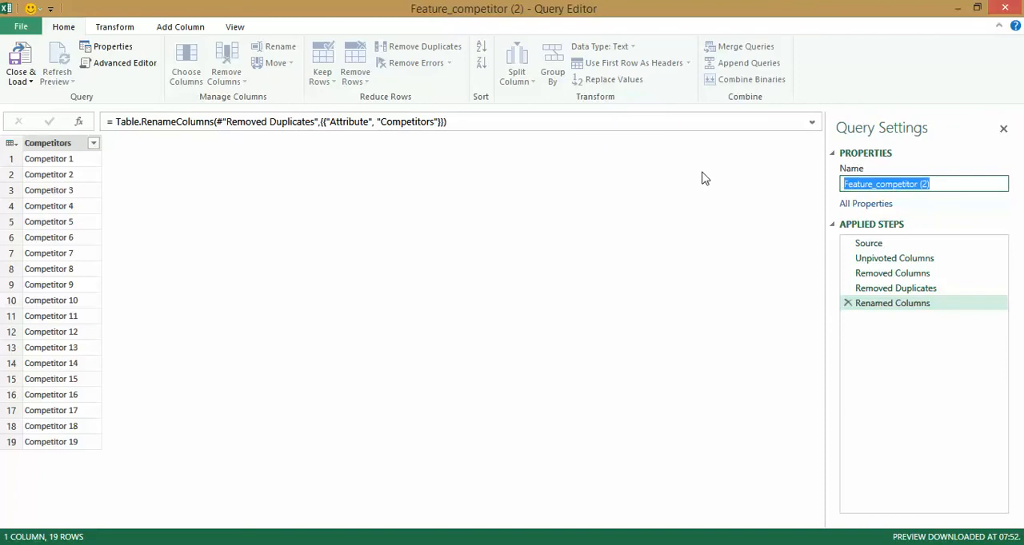
text(Competitors)
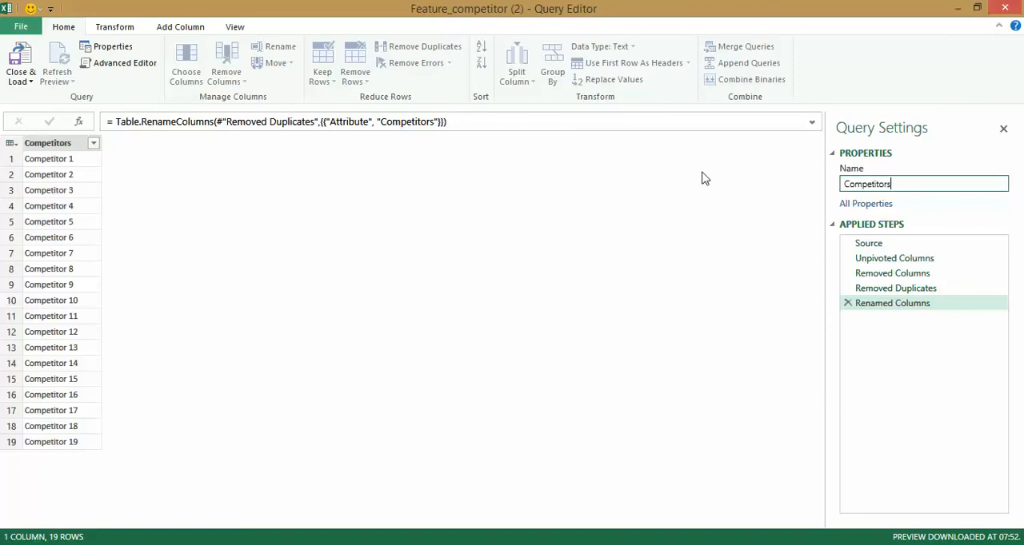
key(Return)
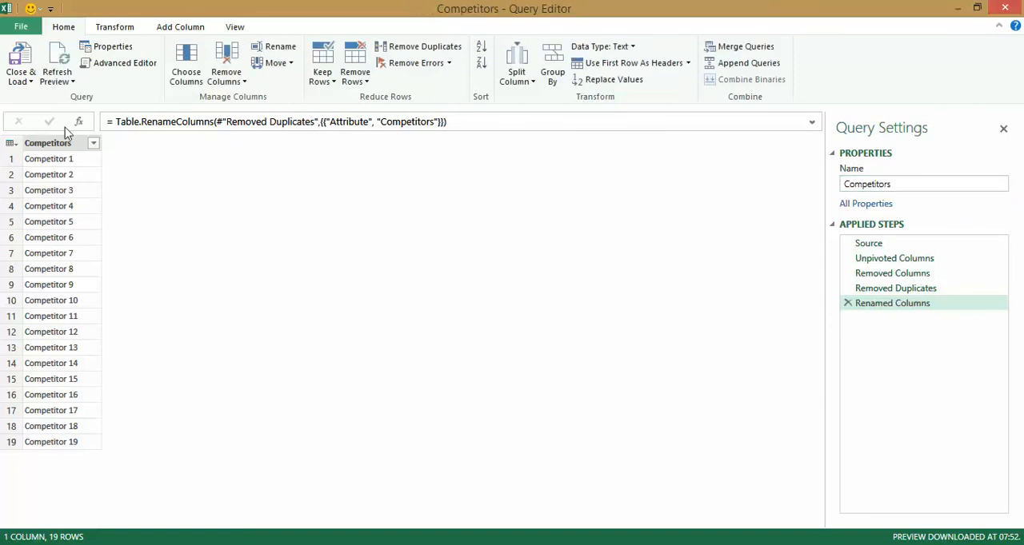
Close the Competitors query and load it as Only Create Connection, adding its data to the Data Model.
click(25, 86)
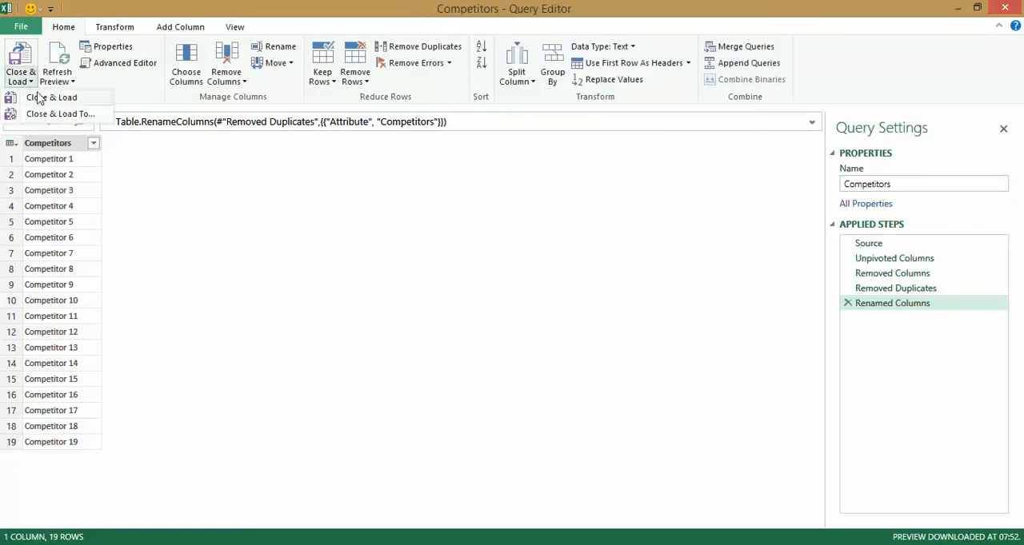
click(57, 114)
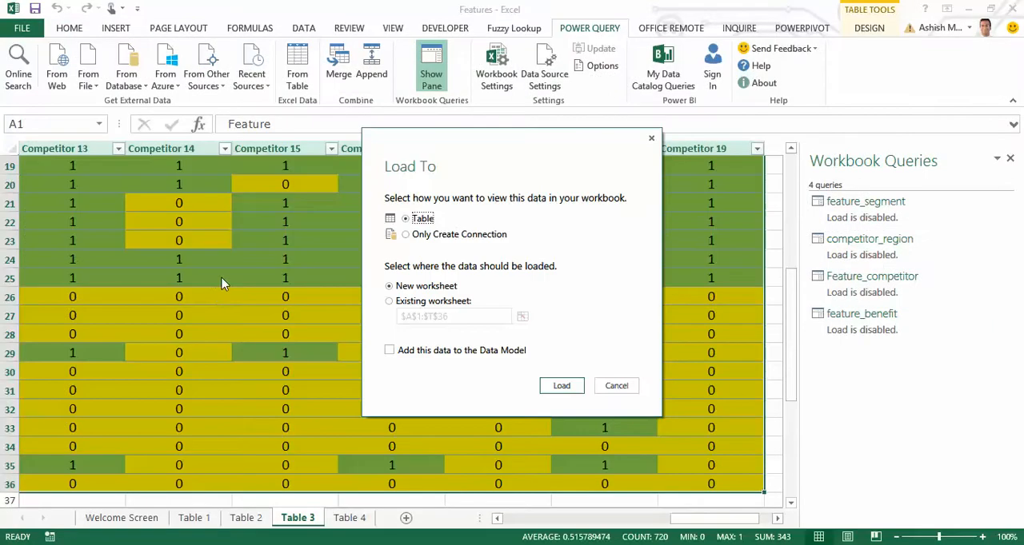
click(444, 240)
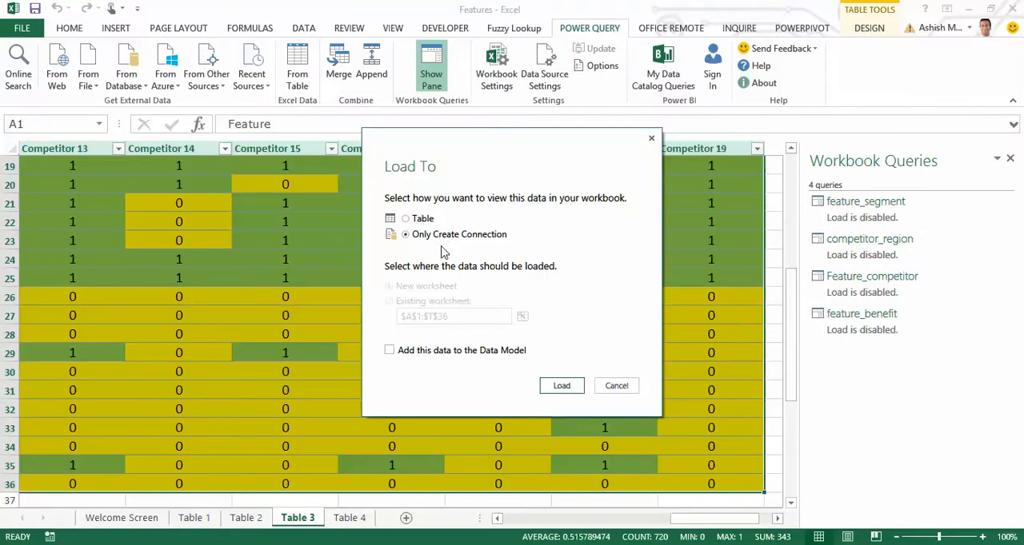
click(463, 351)
click(562, 385)
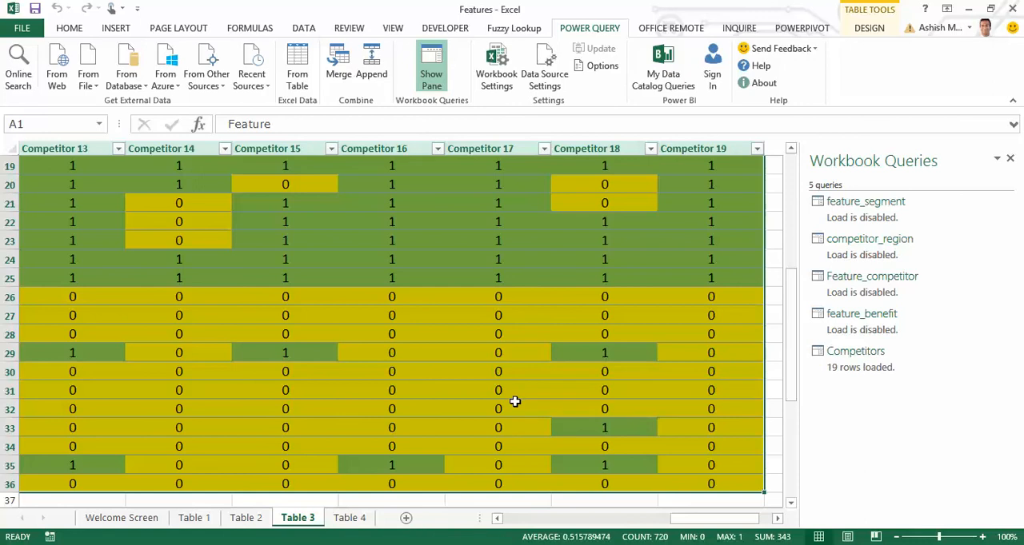
Bring the Feature_competitor table on the Table 3 sheet into Power Query again as another new query.
click(246, 518)
click(297, 518)
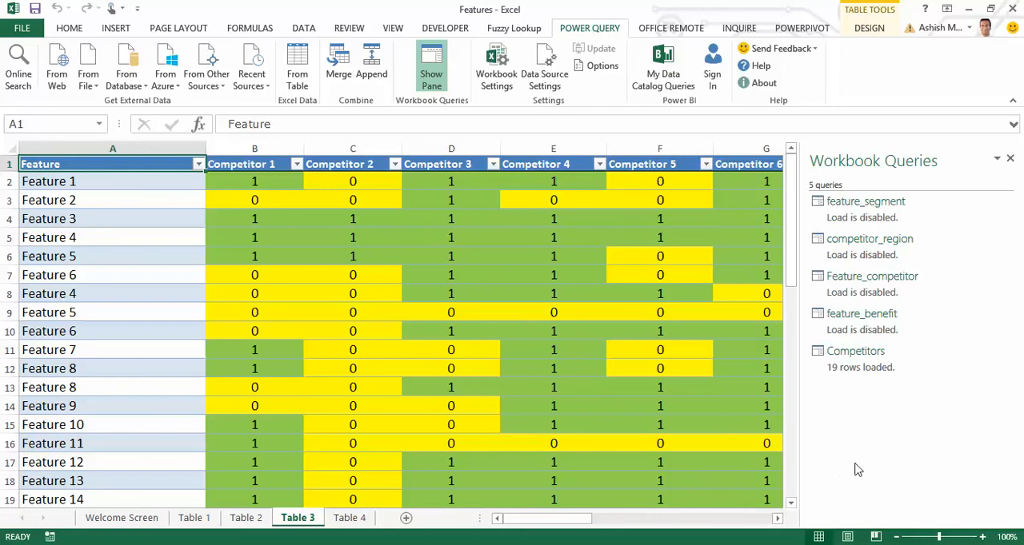
mouse_move(873, 367)
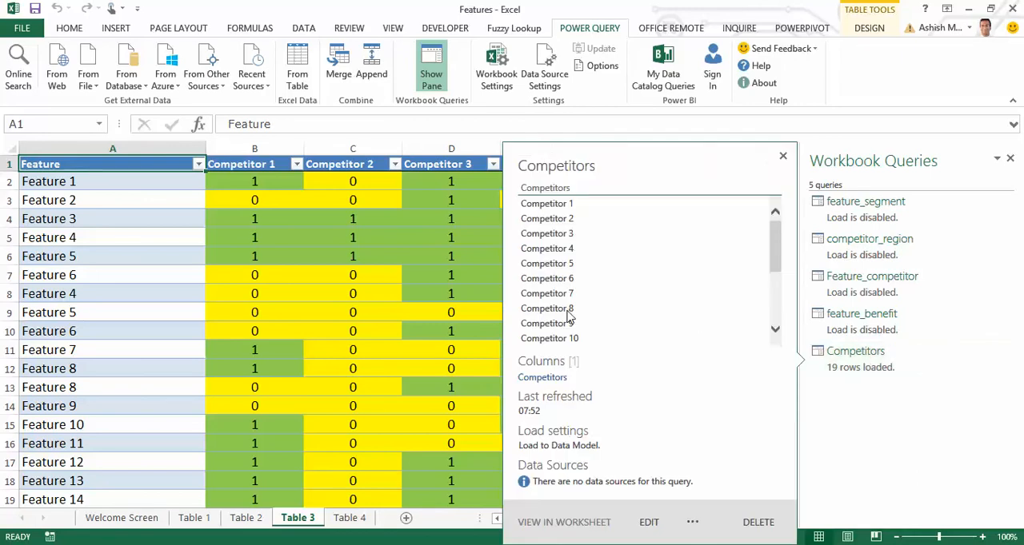
click(221, 270)
key(Left)
key(ctrl+Home)
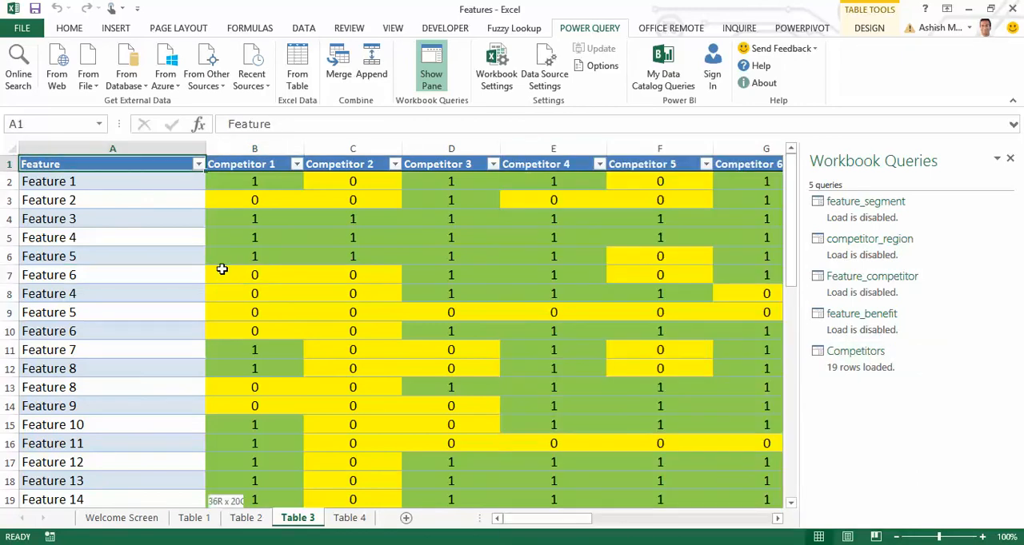
key(ctrl+shift+End)
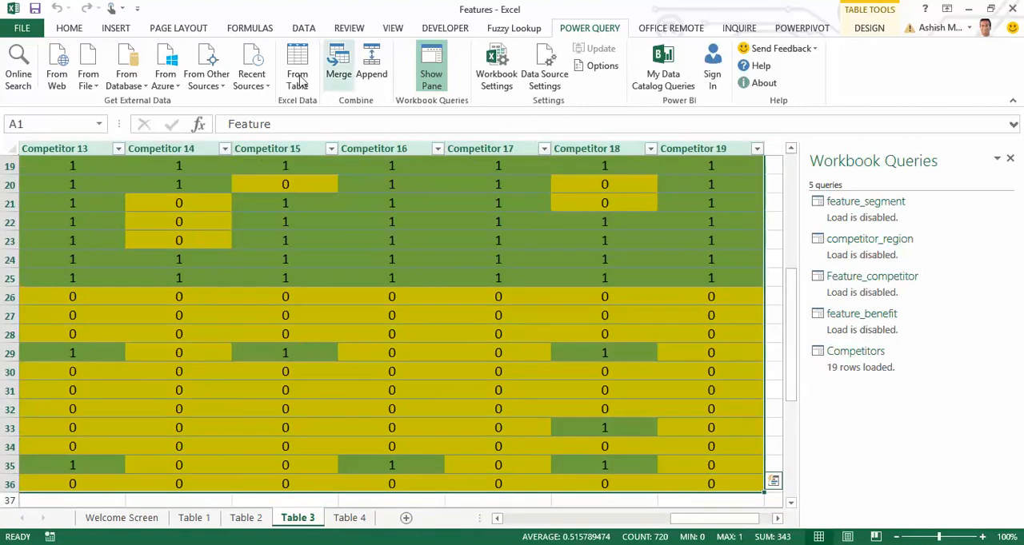
click(299, 78)
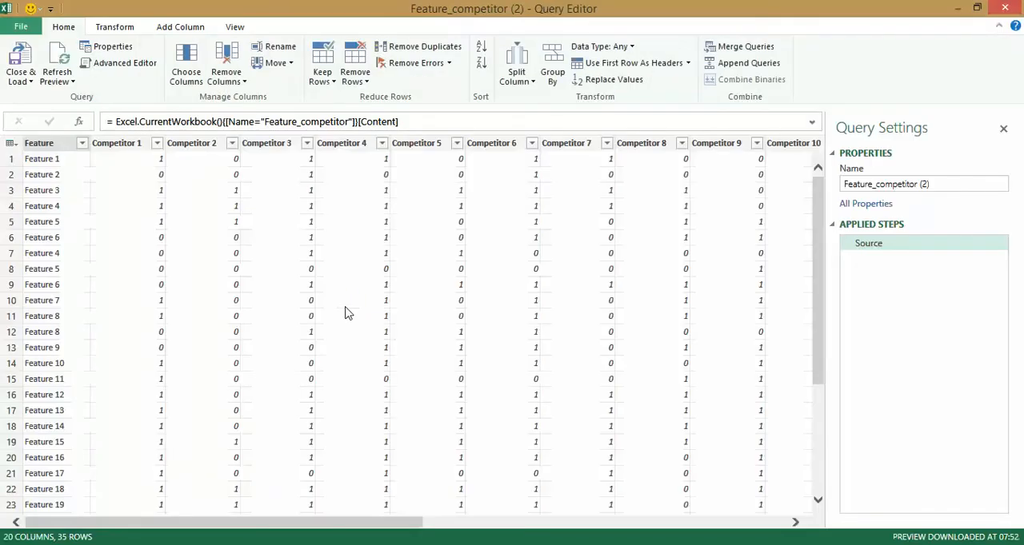
Unpivot the Competitor 1 through Competitor 19 columns of the Feature_competitor (2) query.
click(124, 148)
drag(393, 523, 750, 523)
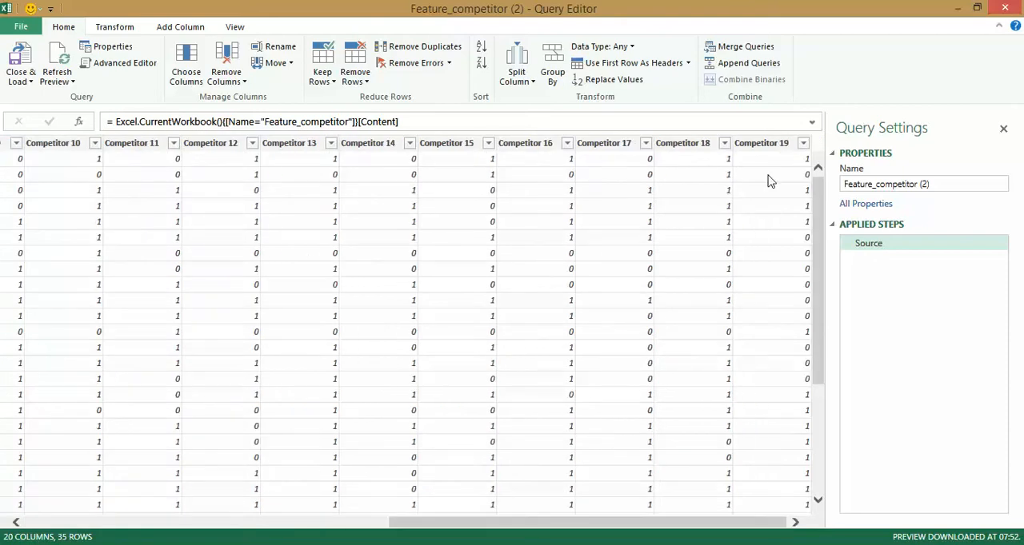
shift+click(766, 144)
right_click(768, 146)
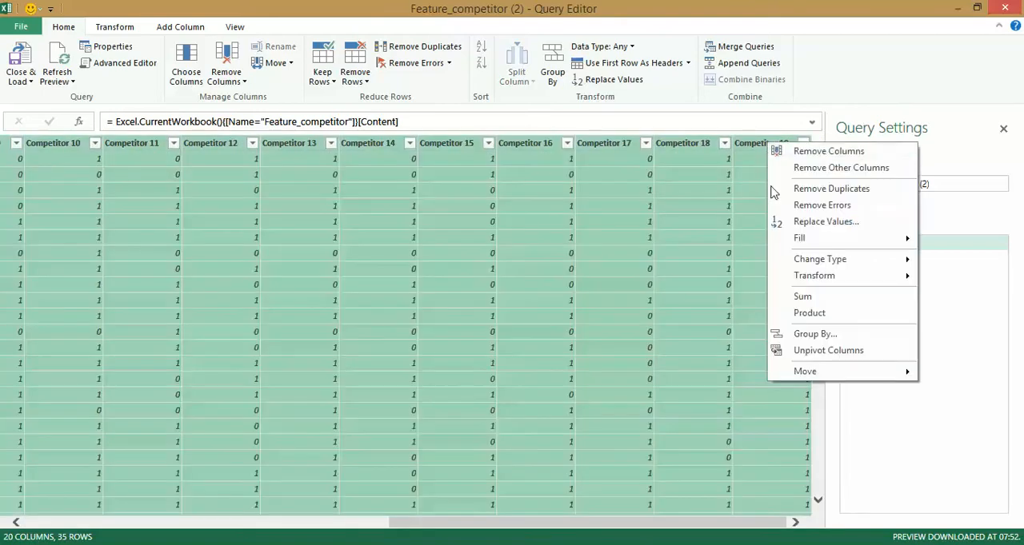
click(823, 352)
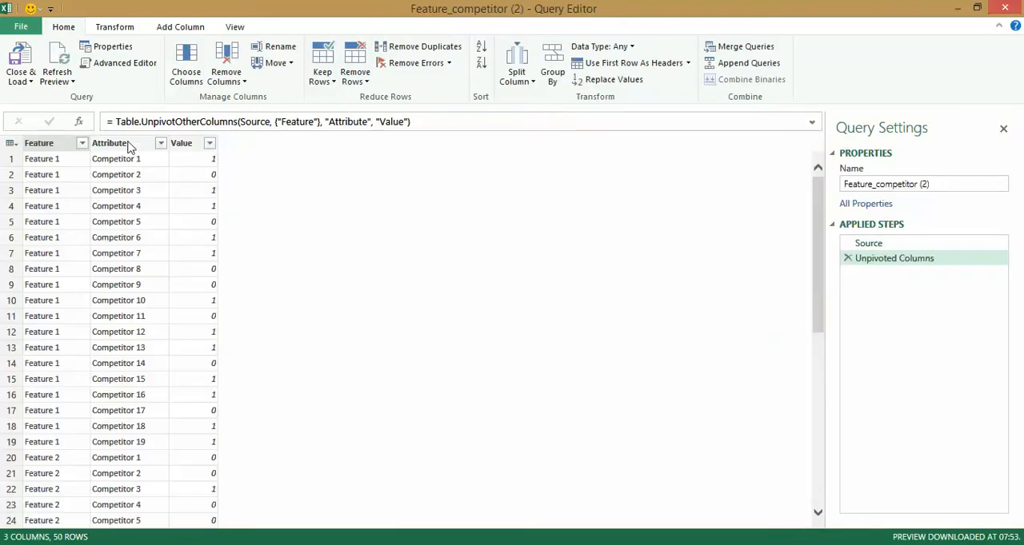
Remove the Attribute and Value columns, then remove duplicate rows from the remaining Feature column.
click(128, 148)
shift+click(200, 143)
right_click(200, 143)
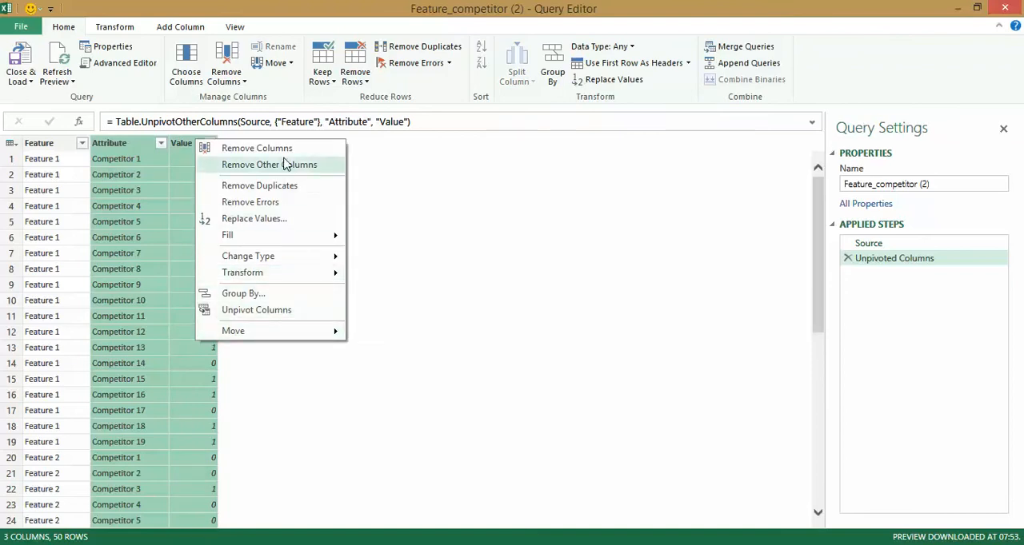
click(240, 147)
click(10, 145)
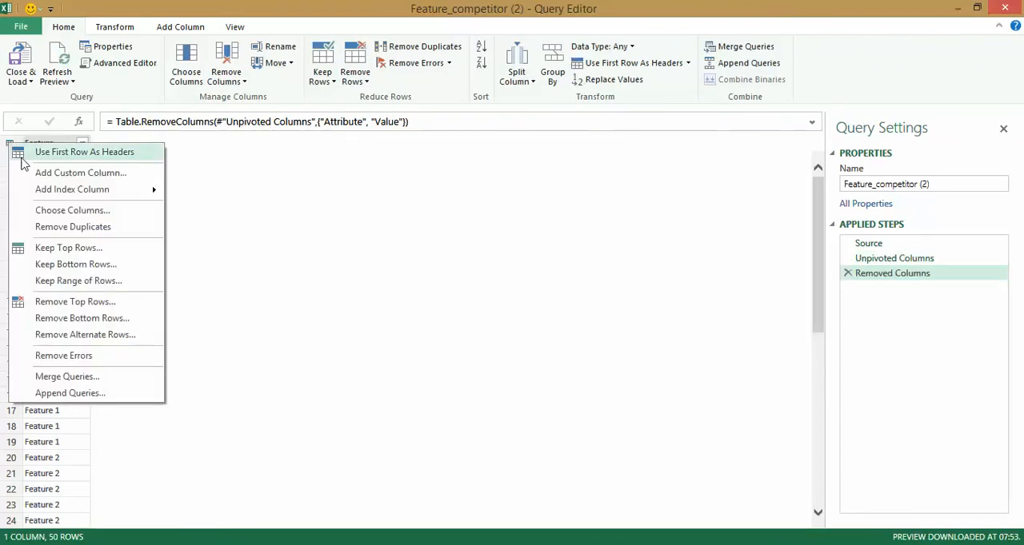
click(112, 228)
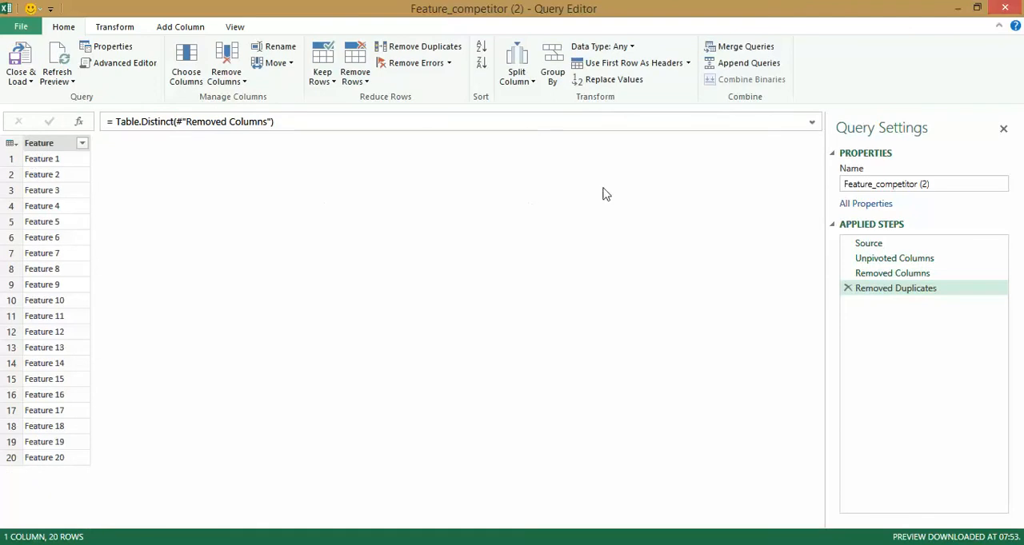
Rename the Feature_competitor (2) query as Features.
click(957, 186)
text(Features)
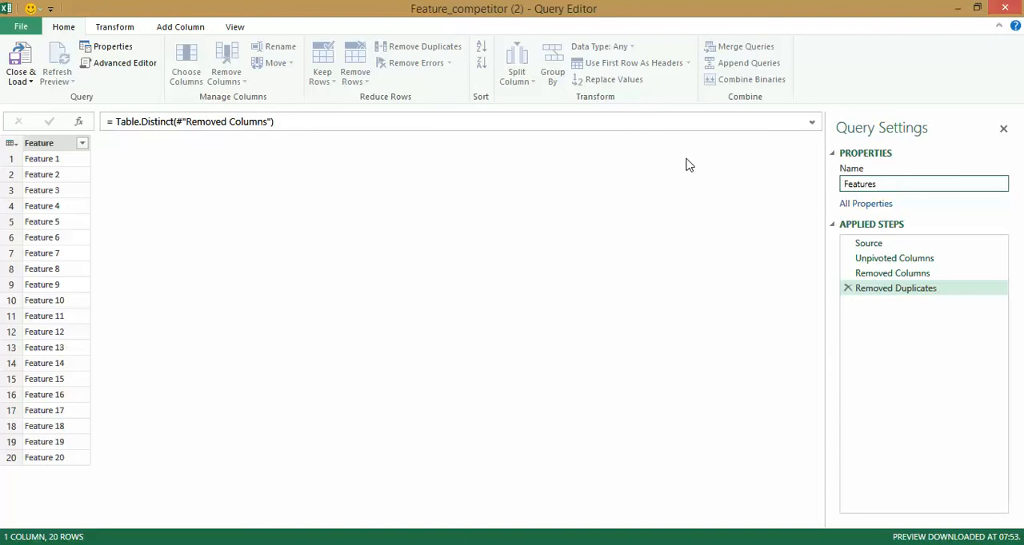
key(Return)
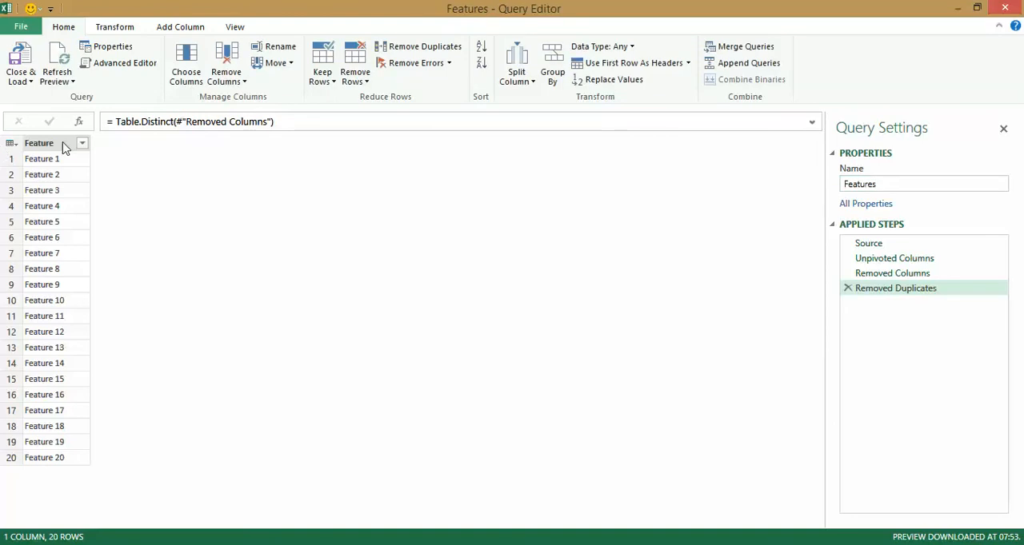
Close the Features query and load it as Only Create Connection, adding its data to the Data Model.
click(24, 80)
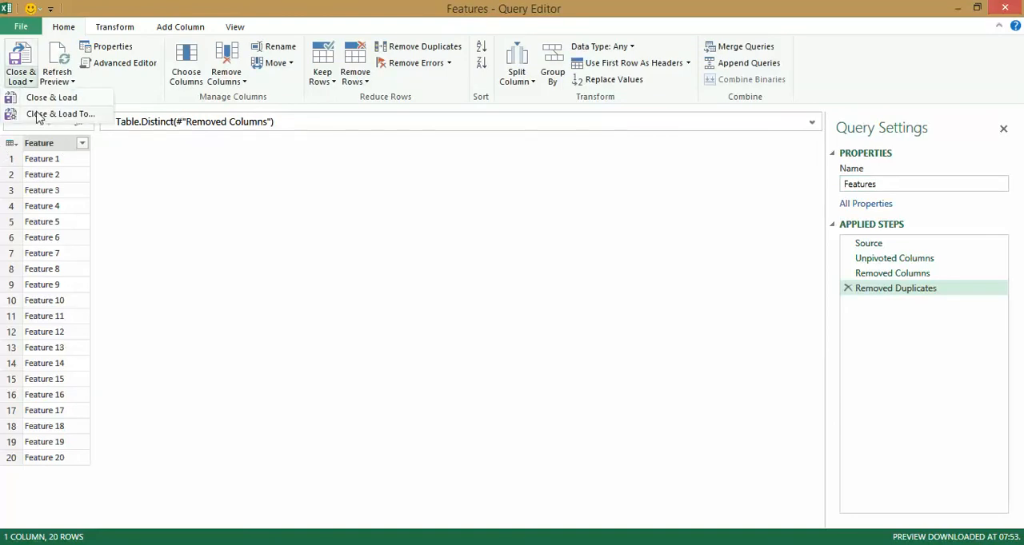
click(38, 117)
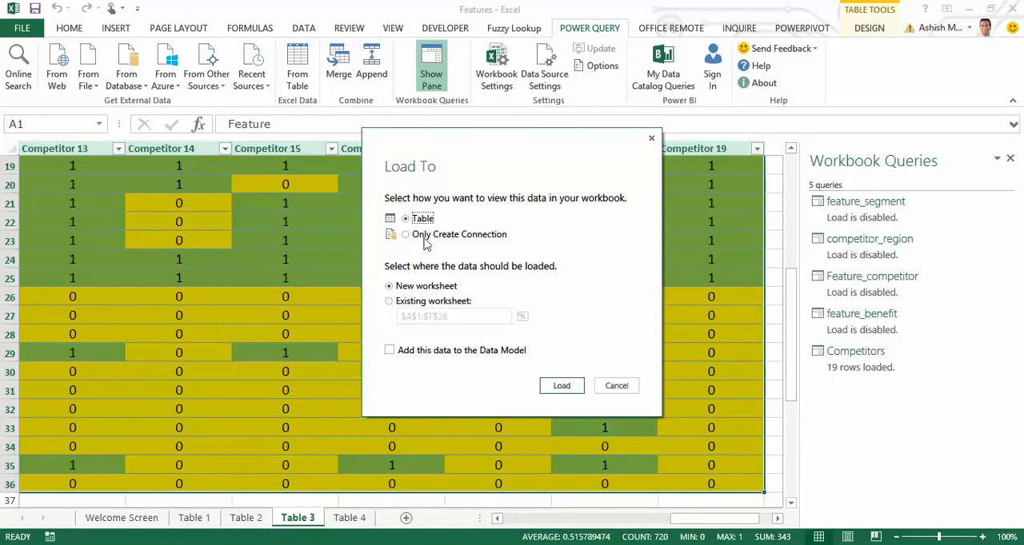
click(421, 235)
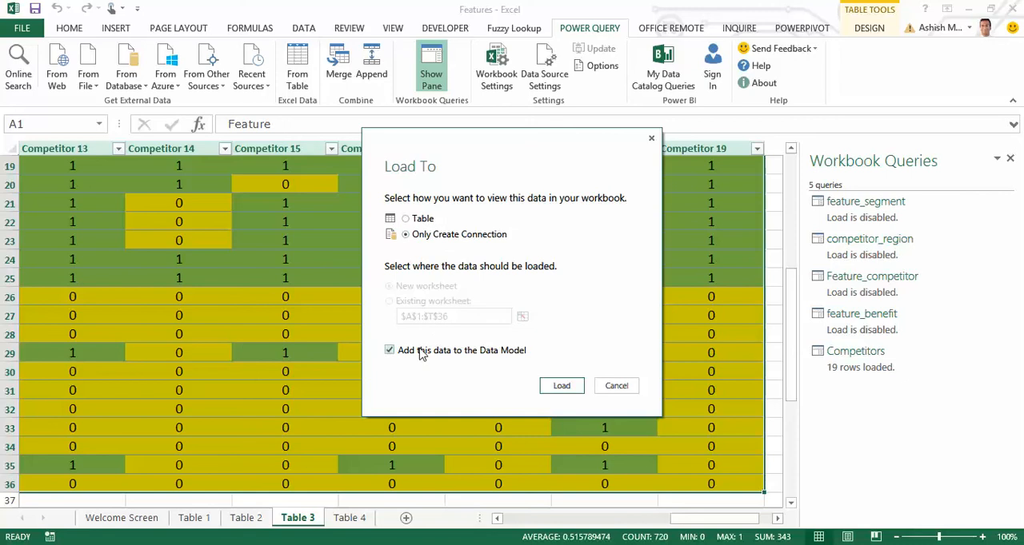
click(560, 386)
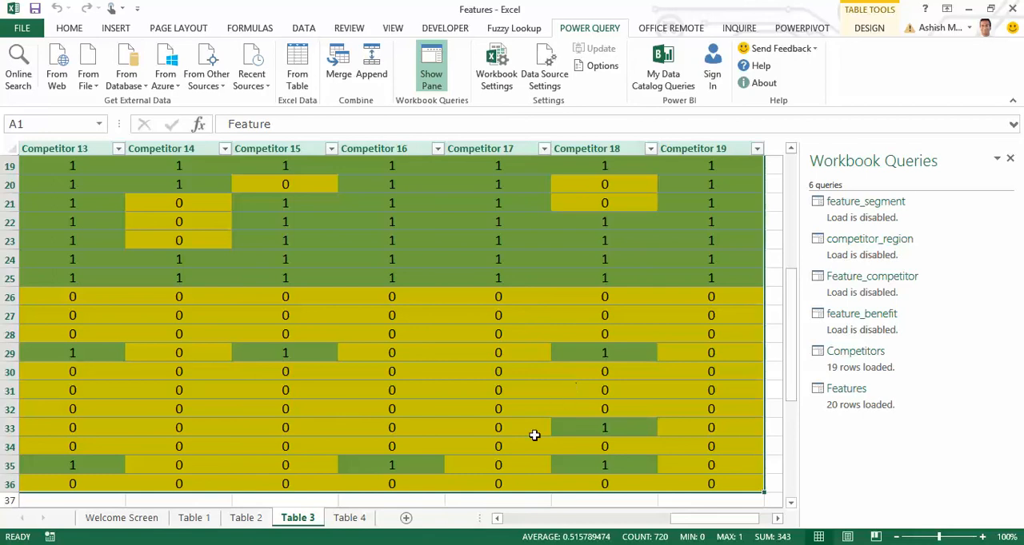
Switch to the Table 2 sheet.
click(266, 519)
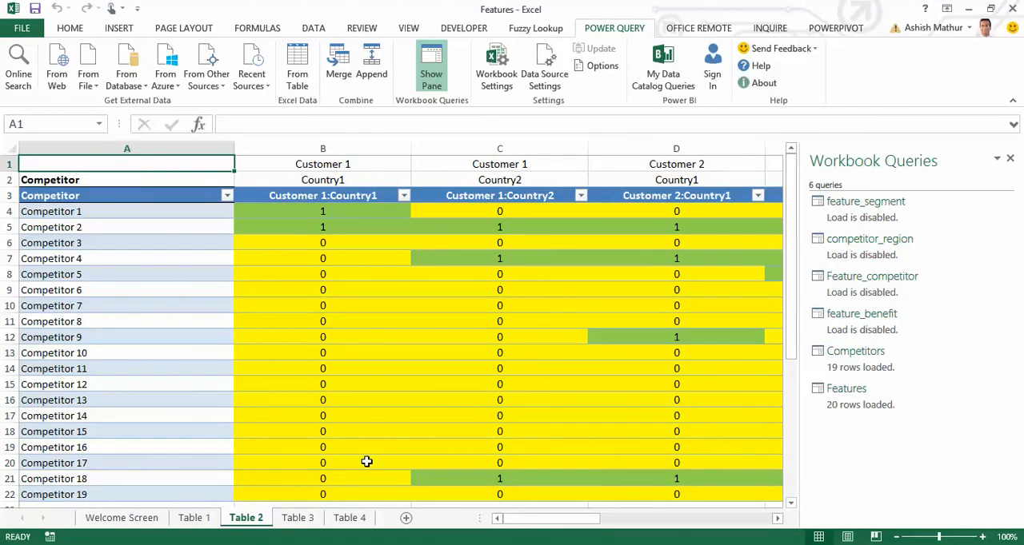
key(ctrl+Page_Down)
key(ctrl+Page_Up)
key(shift+Down)
key(shift+Down)
key(ctrl+shift+Down)
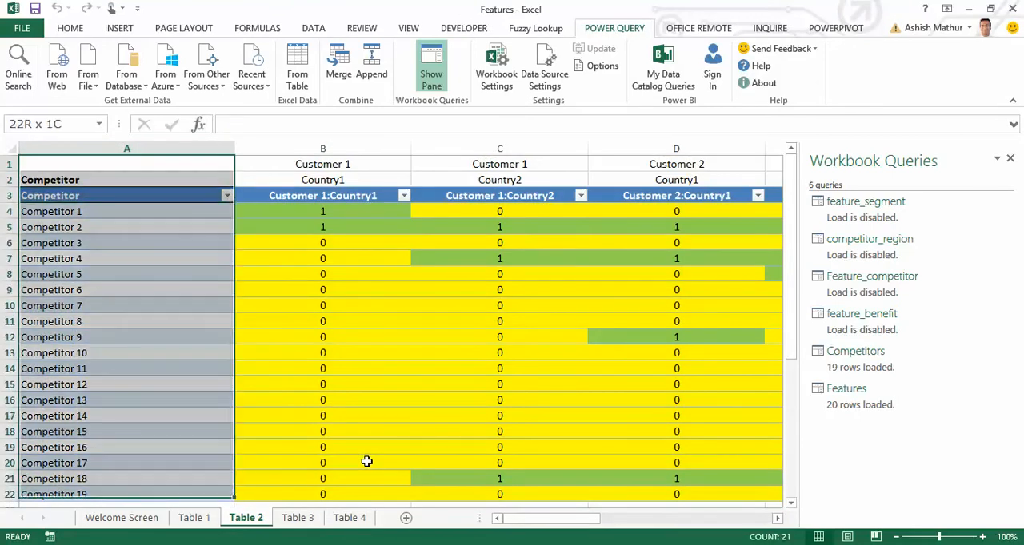
key(shift+Right)
key(ctrl+shift+Right)
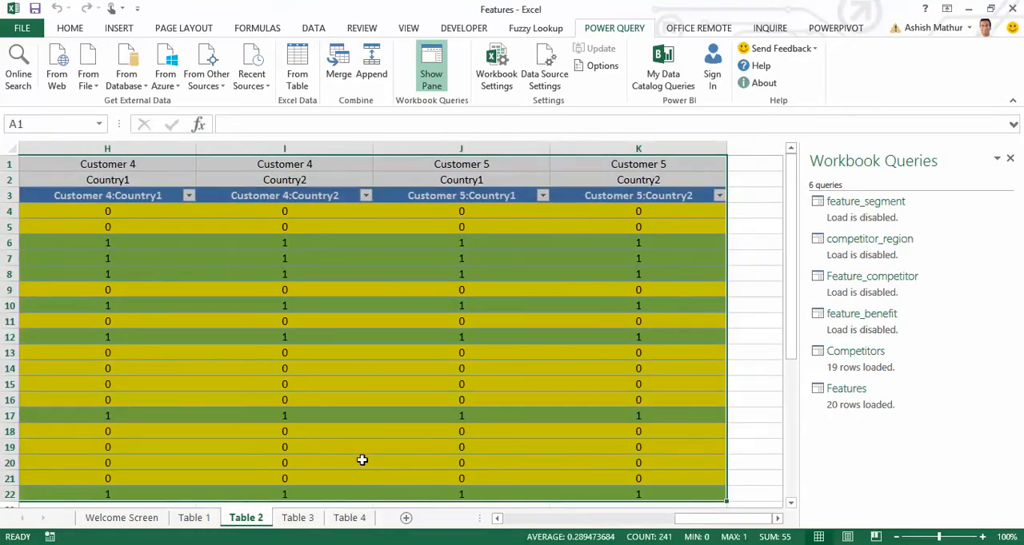
Select the competitor_region table from its header row in A3 and bring it into Power Query as another new query.
key(ctrl+Home)
key(Down)
key(Down)
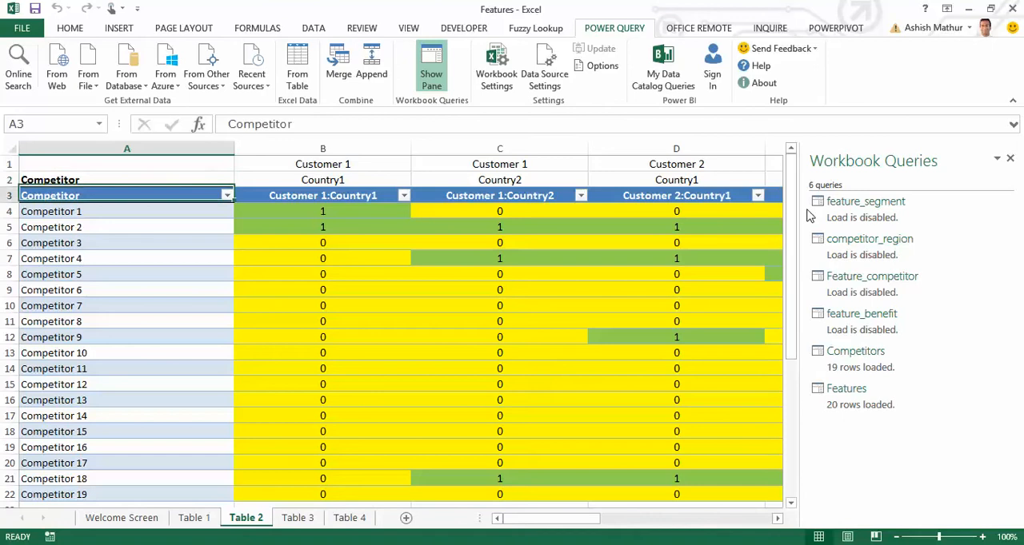
key(ctrl+shift+Down)
key(ctrl+shift+Right)
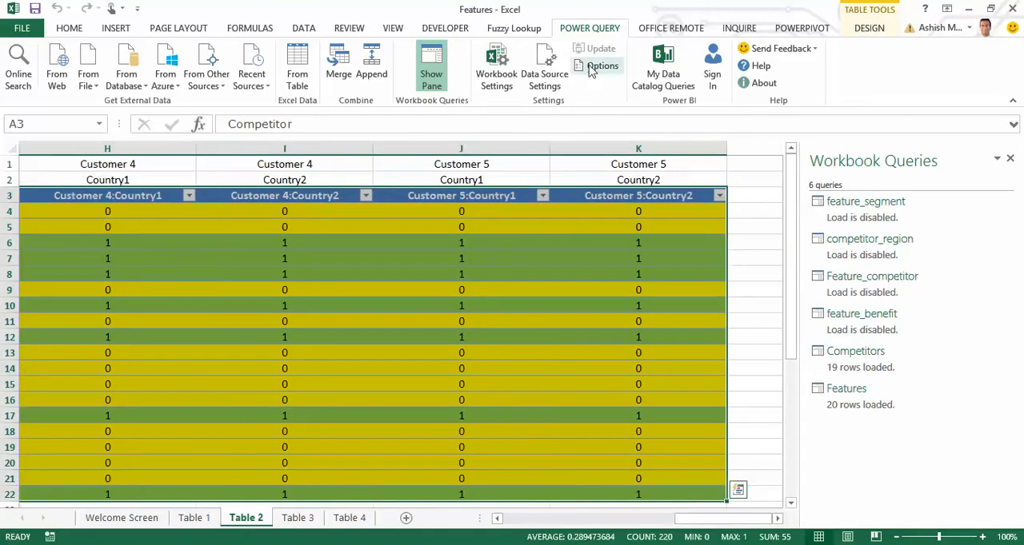
click(308, 86)
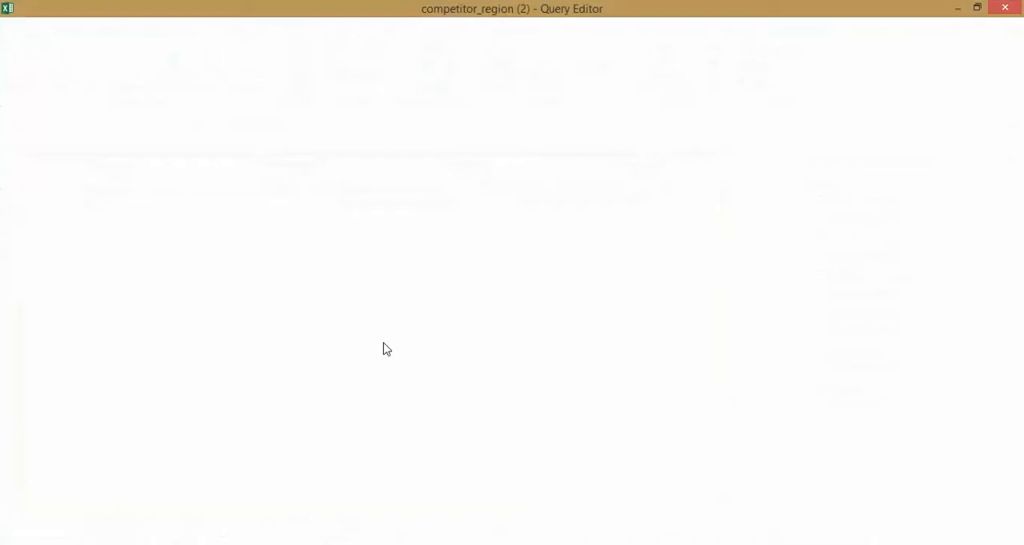
Unpivot the customer and country columns from Customer 1:Country1 through Customer 5:Country2.
click(171, 147)
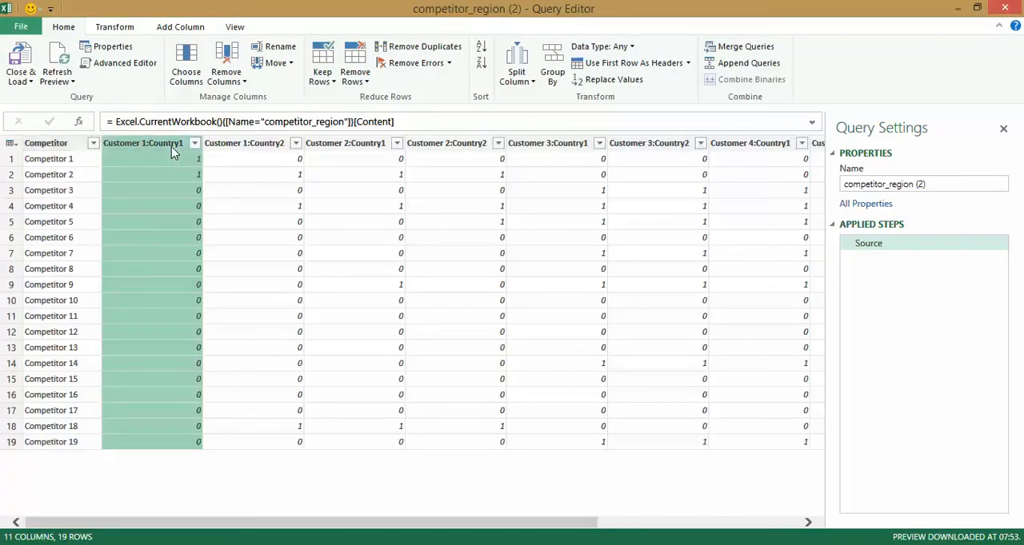
drag(472, 522, 814, 448)
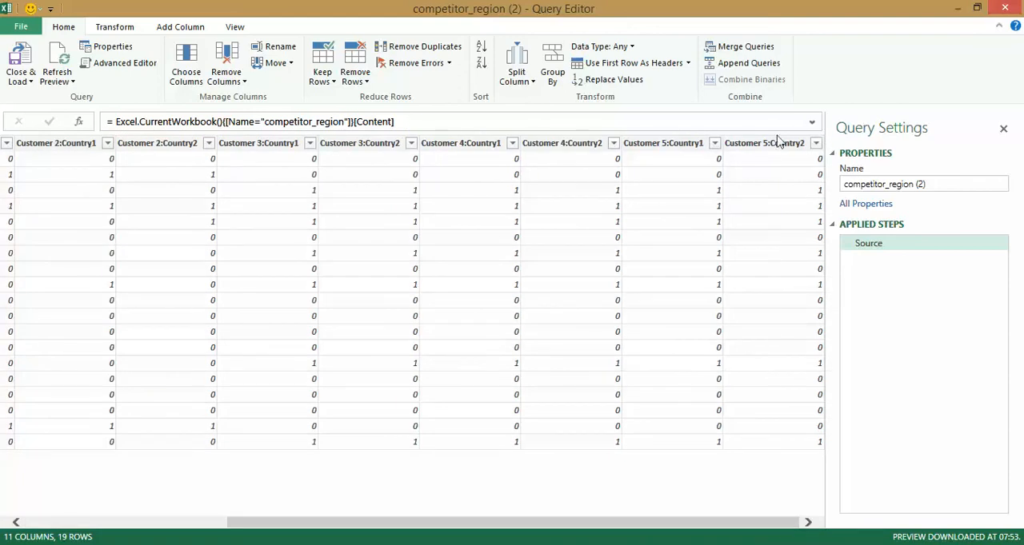
shift+click(774, 144)
right_click(774, 143)
click(832, 347)
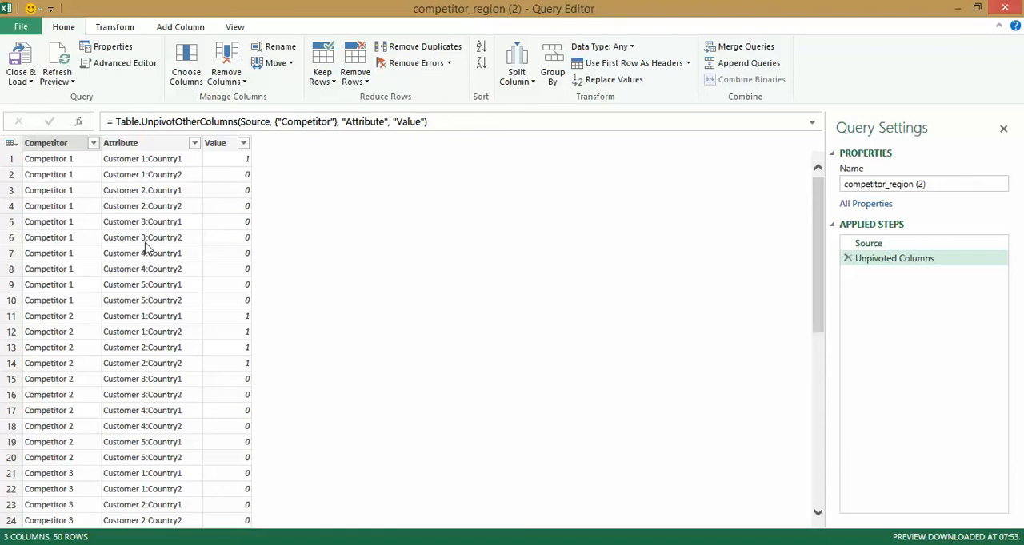
Split the Attribute column by a custom colon delimiter at each occurrence.
right_click(150, 146)
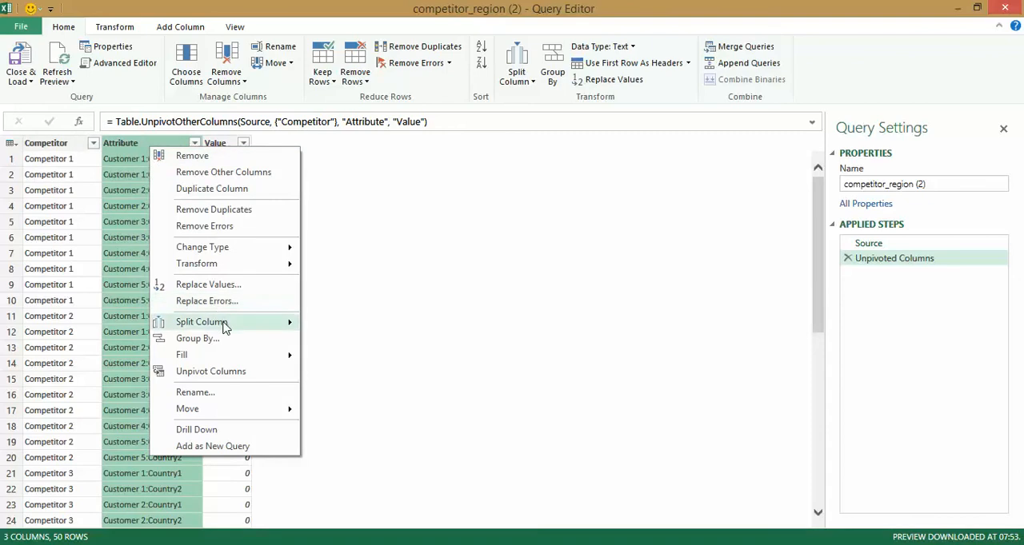
mouse_move(265, 326)
click(328, 325)
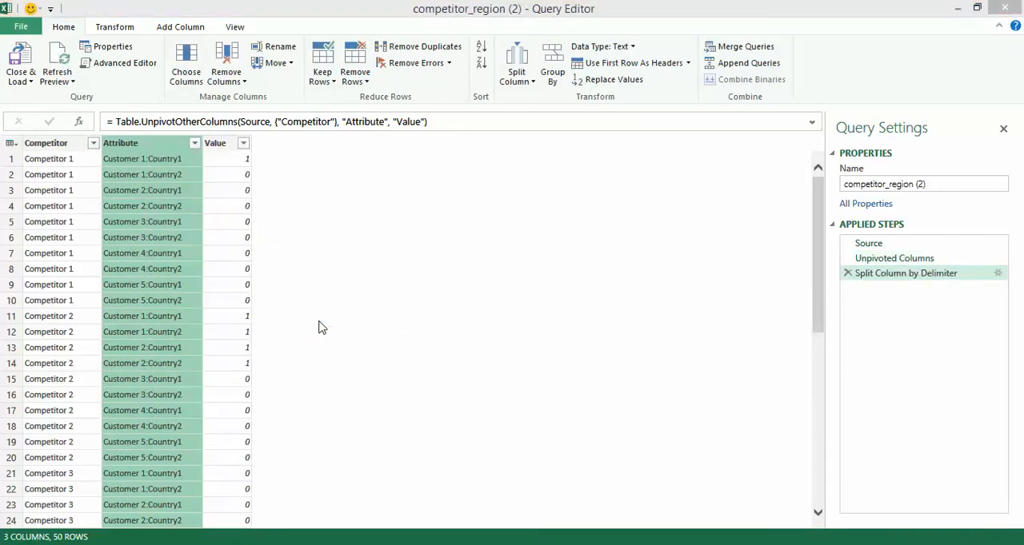
click(338, 250)
click(333, 354)
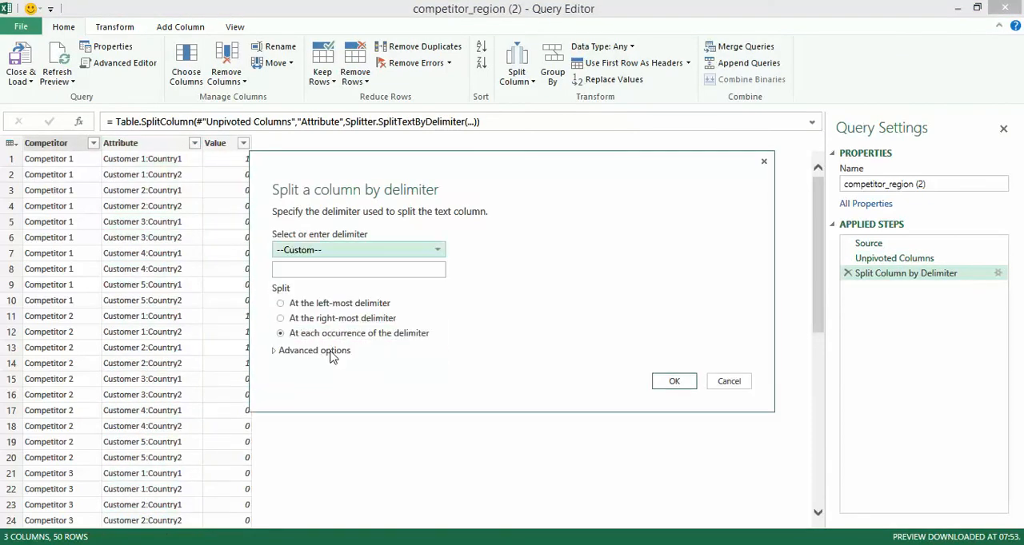
click(331, 271)
text(:)
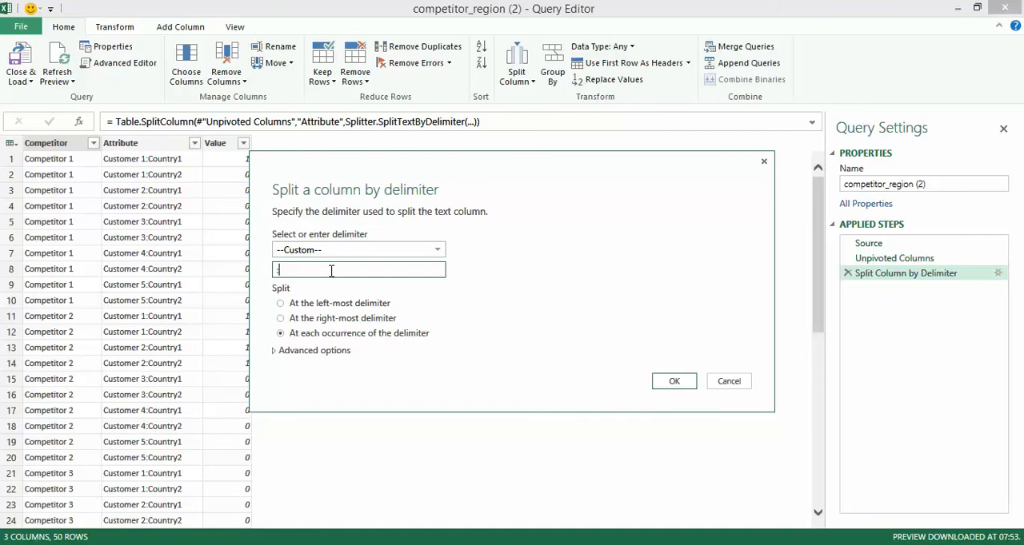
key(Return)
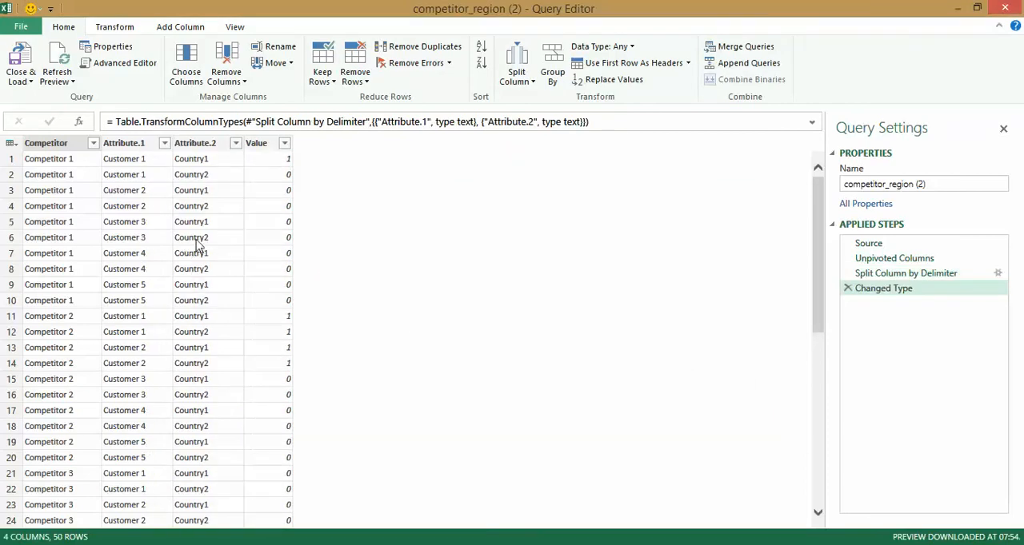
Remove the Competitor, Value and Attribute.2 columns from the query.
right_click(58, 151)
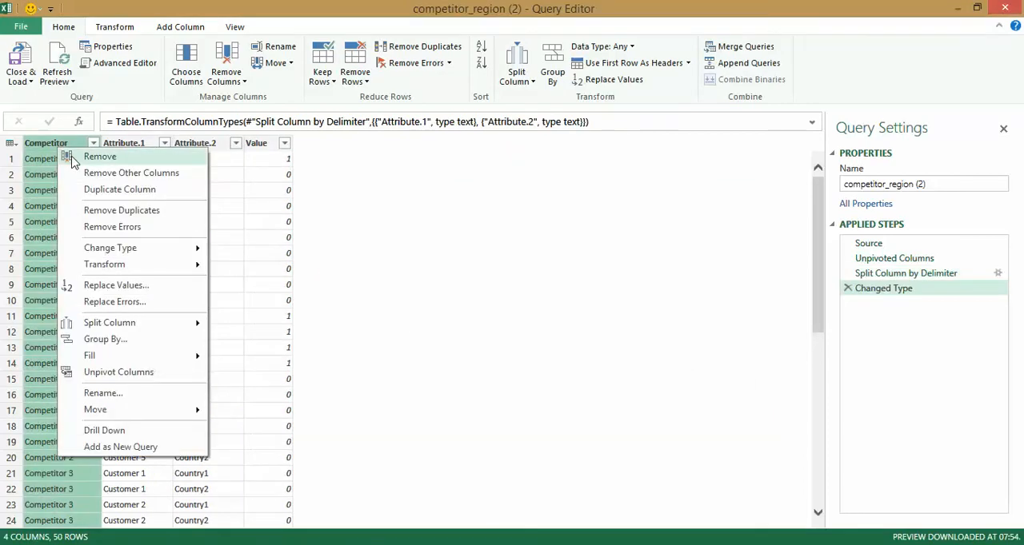
click(72, 157)
right_click(205, 144)
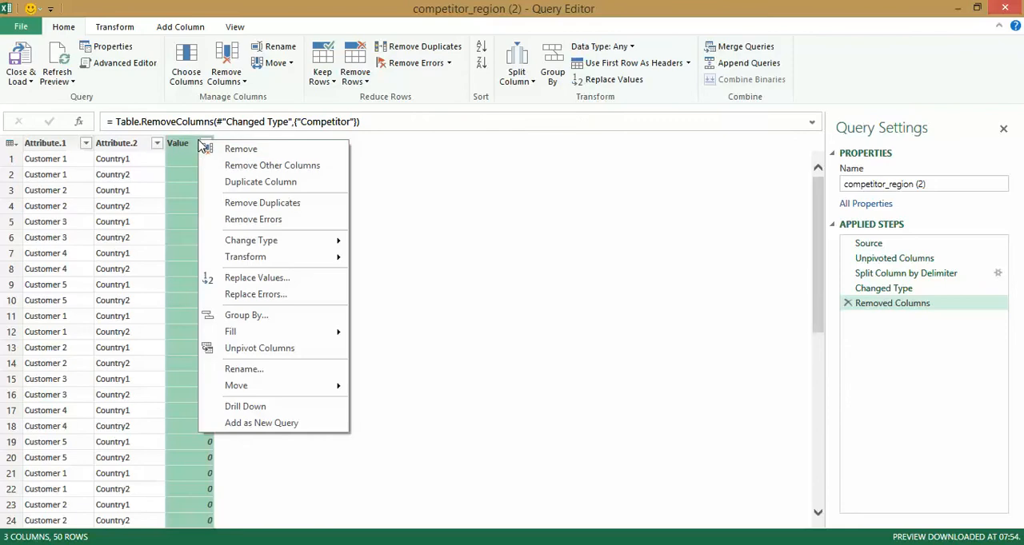
click(207, 156)
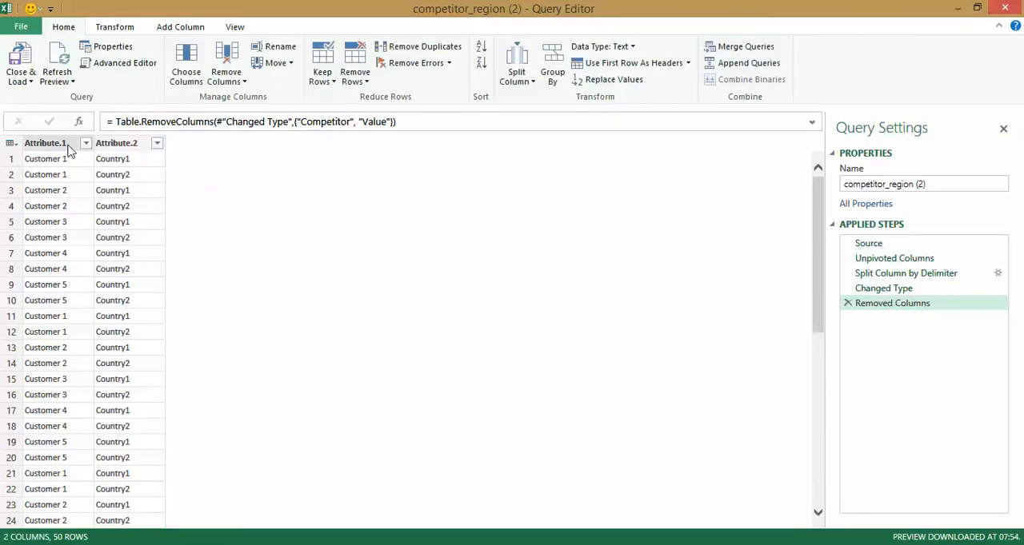
right_click(128, 151)
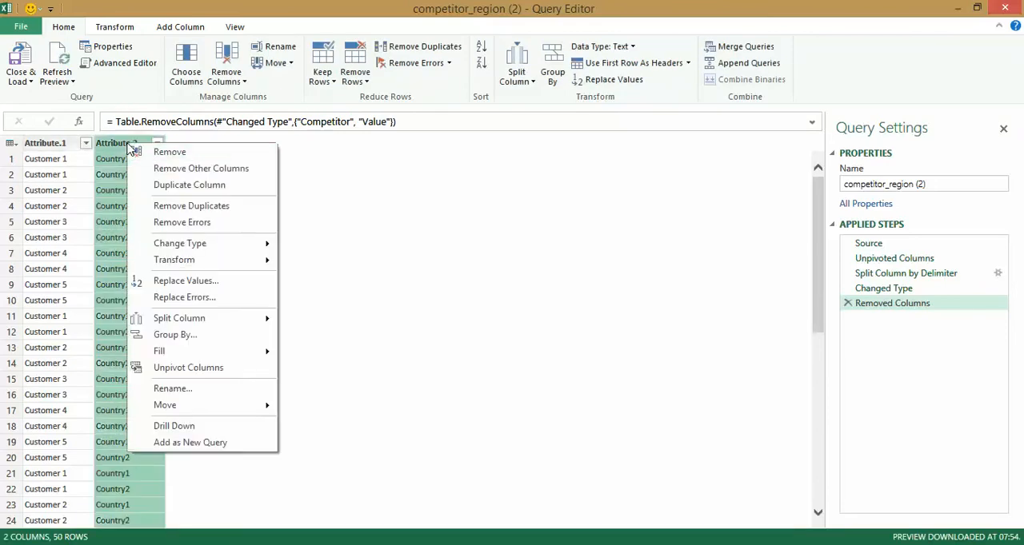
click(140, 152)
Rename the Attribute.1 column as Customers.
click(61, 146)
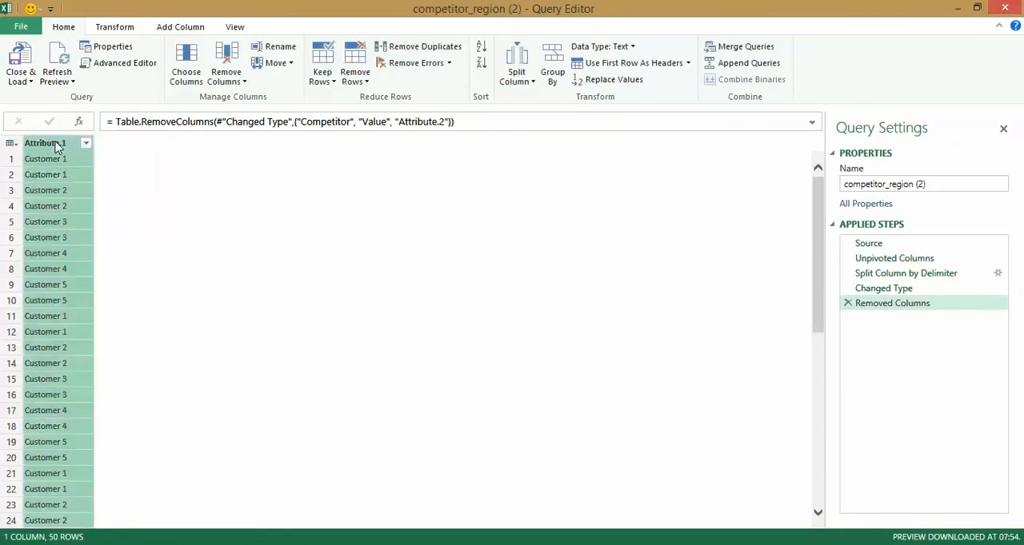
right_click(61, 146)
click(170, 392)
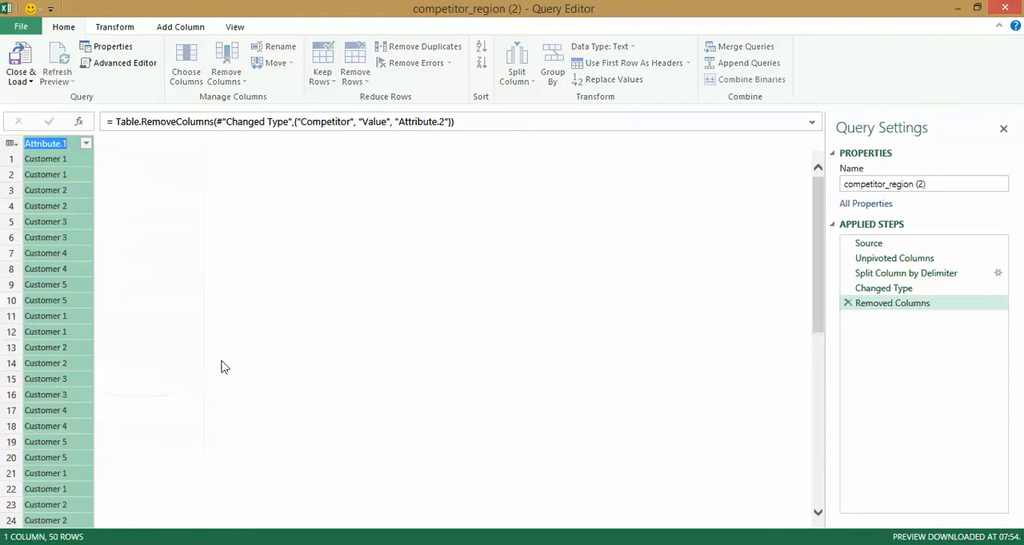
text(Customers)
key(Return)
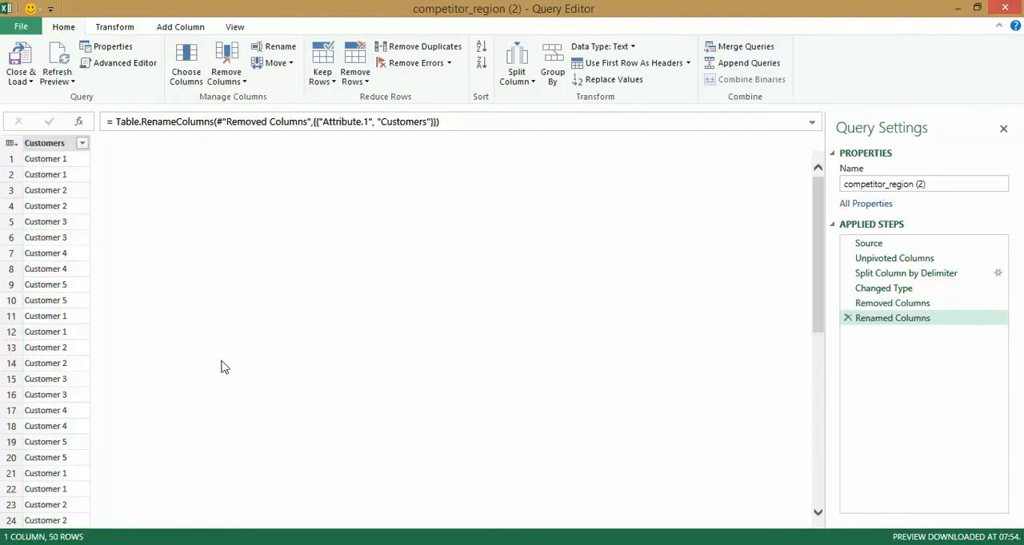
Rename the competitor_region (2) query as Customers.
click(958, 183)
key(ctrl+a)
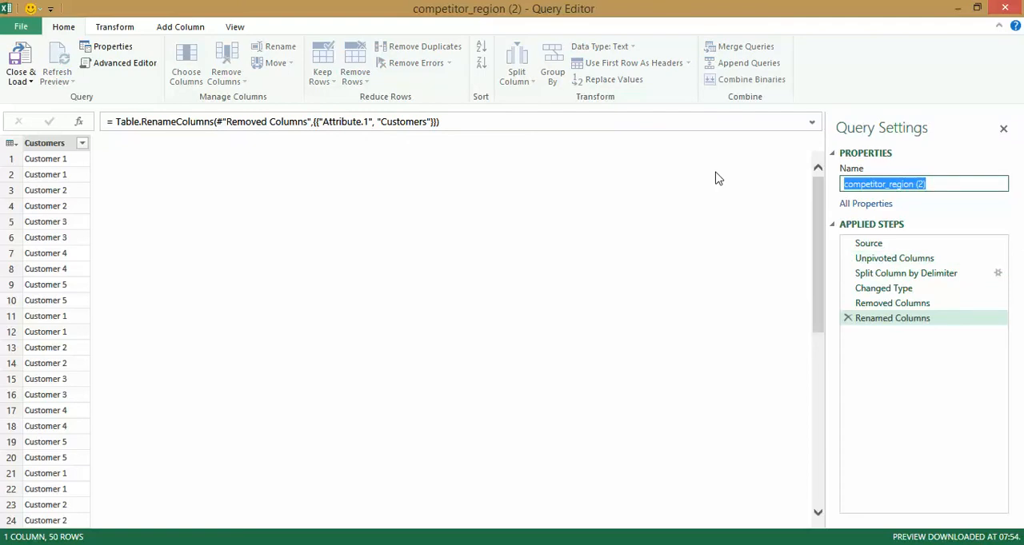
text(Customers)
key(Return)
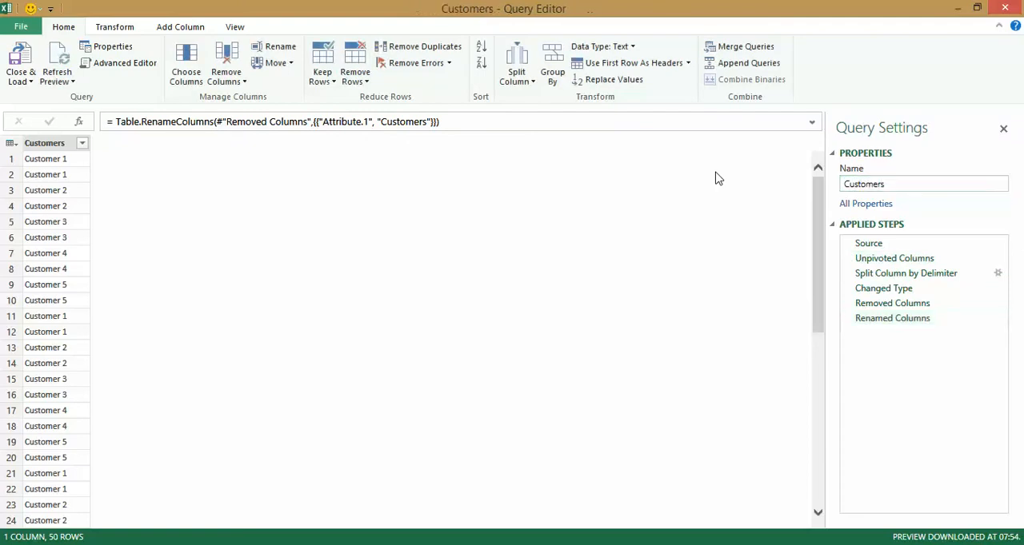
Load the Customers query as a connection only and add it to the Data Model.
click(24, 76)
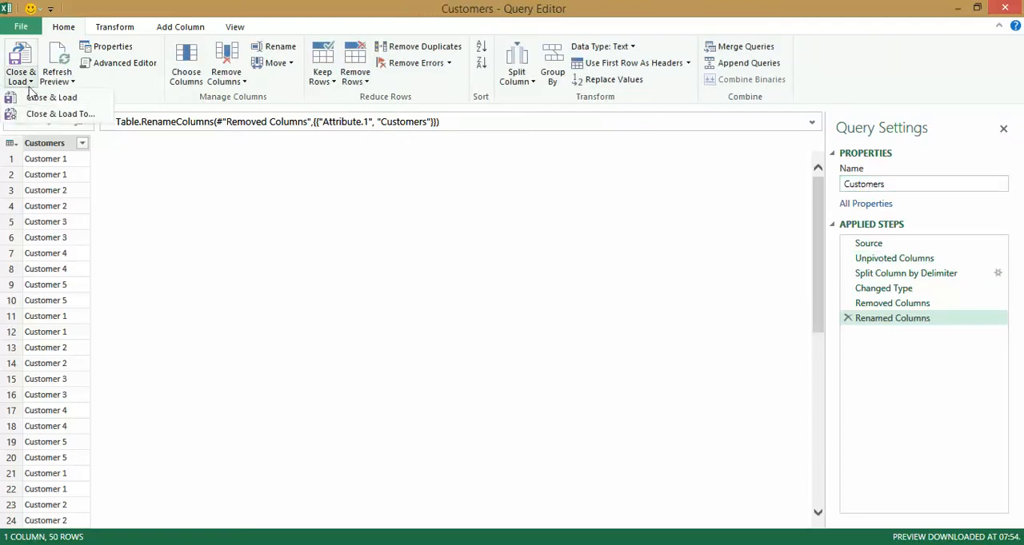
click(42, 116)
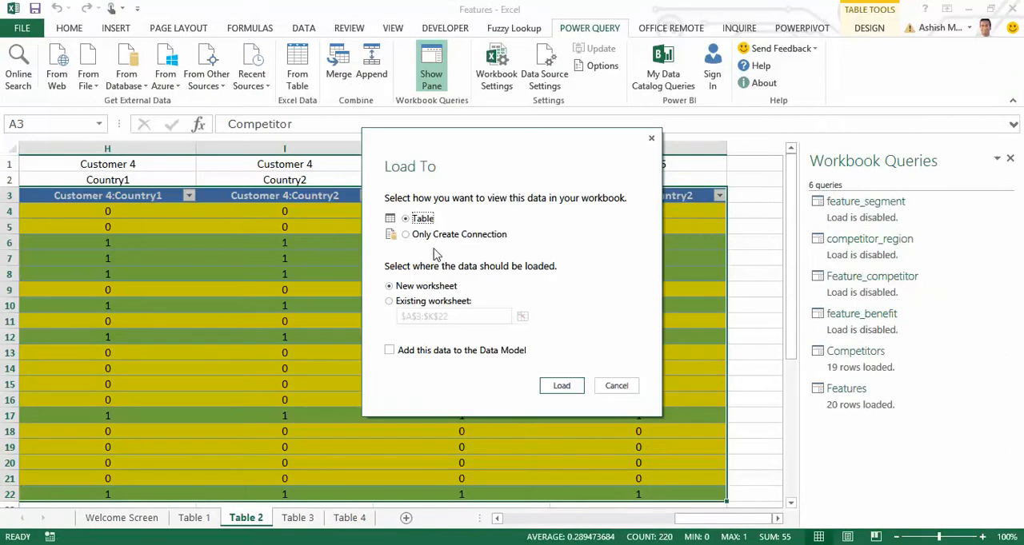
click(436, 235)
click(439, 352)
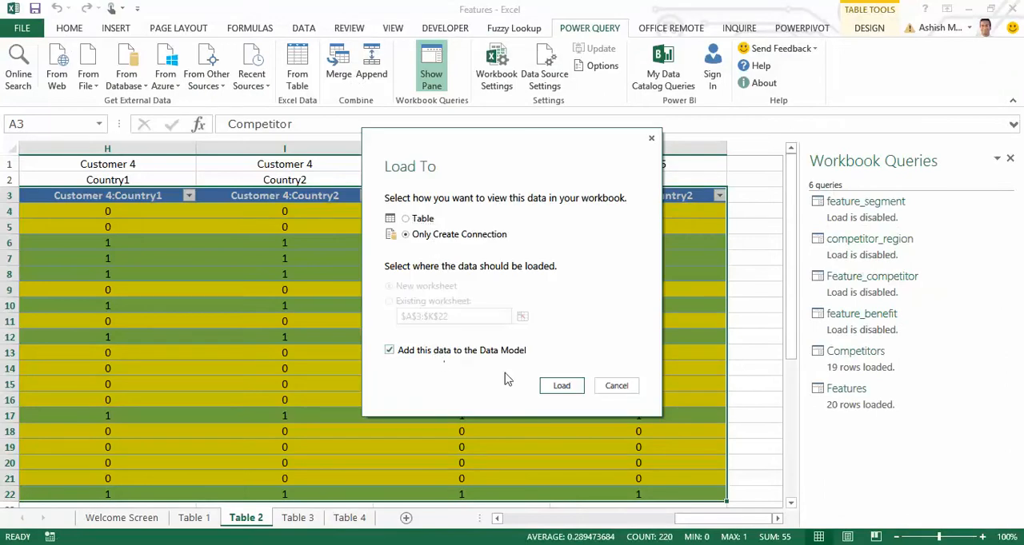
click(563, 390)
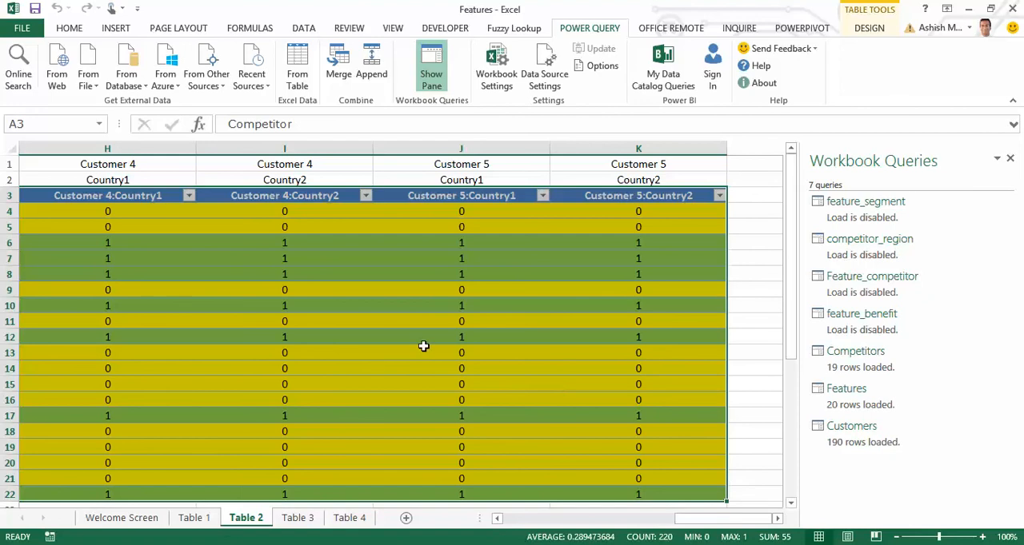
Select the whole competitor table on the Table 2 sheet and create a new Power Query query from it.
click(278, 304)
key(ctrl+Left)
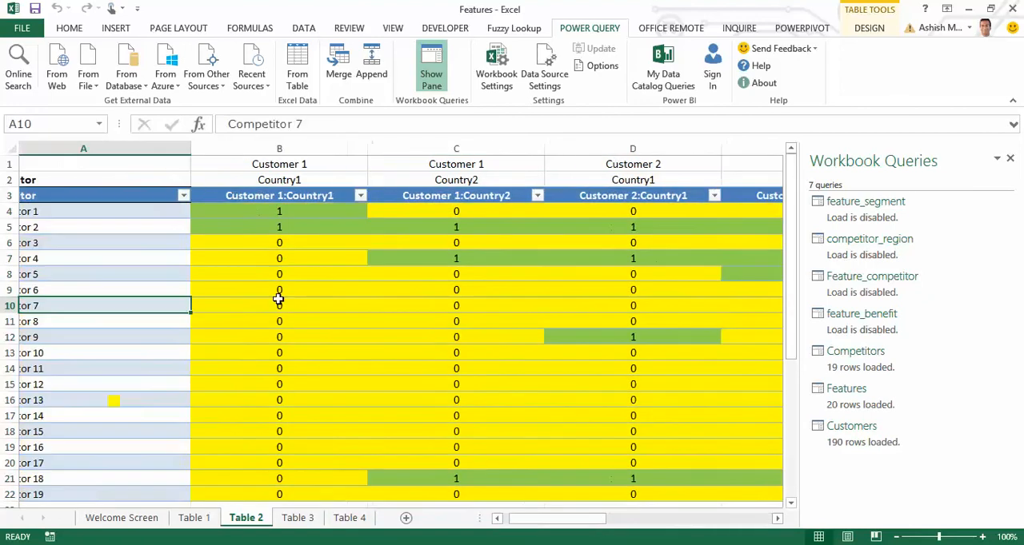
key(ctrl+Up)
key(ctrl+shift+Down)
key(ctrl+shift+Right)
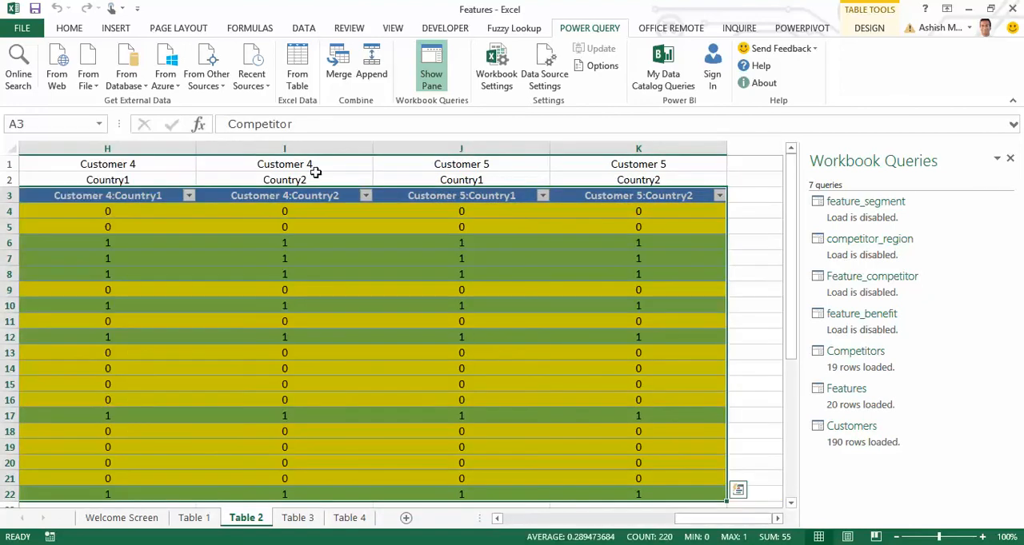
click(297, 68)
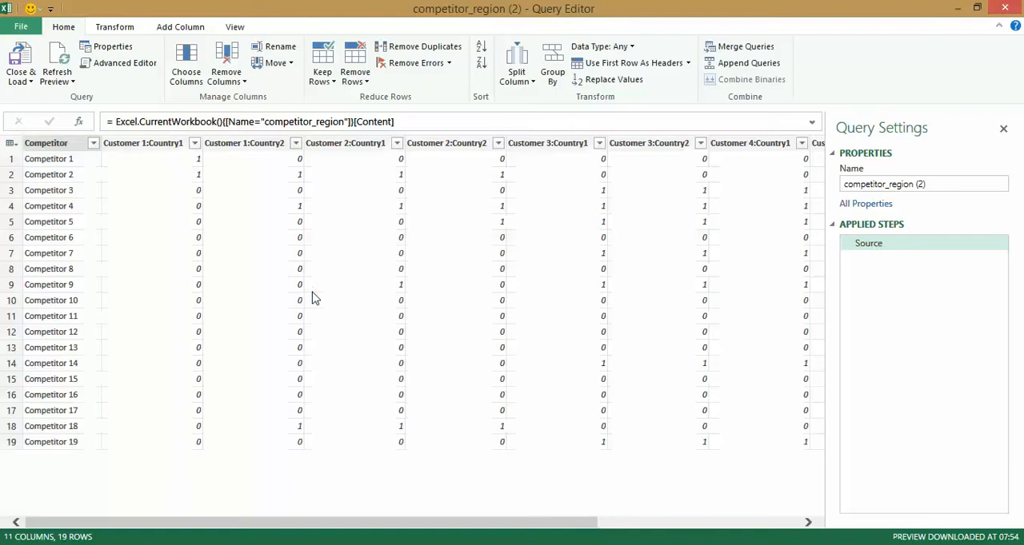
Unpivot all columns from Customer 1:Country1 through Customer 5:Country2.
click(156, 144)
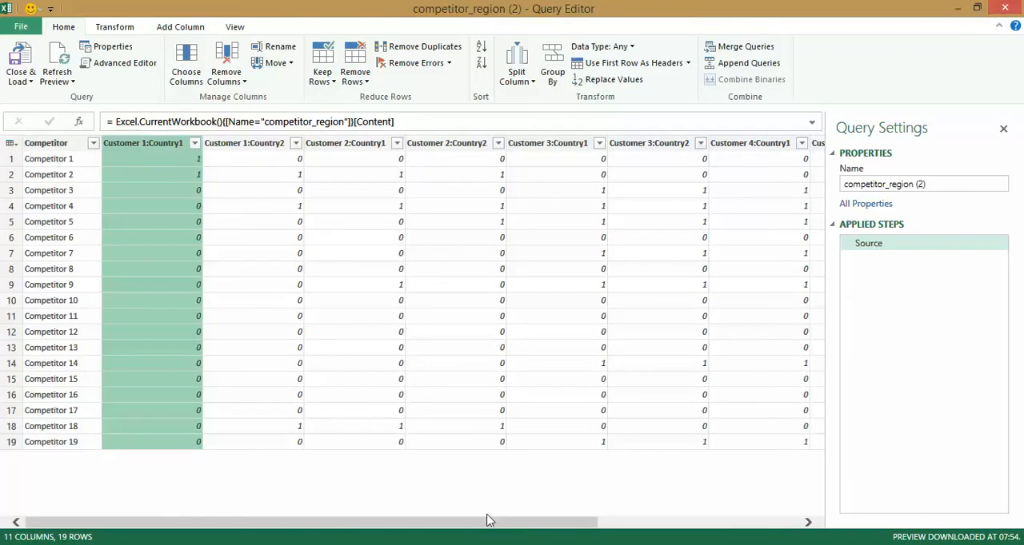
drag(489, 521, 740, 537)
shift+click(780, 143)
right_click(779, 144)
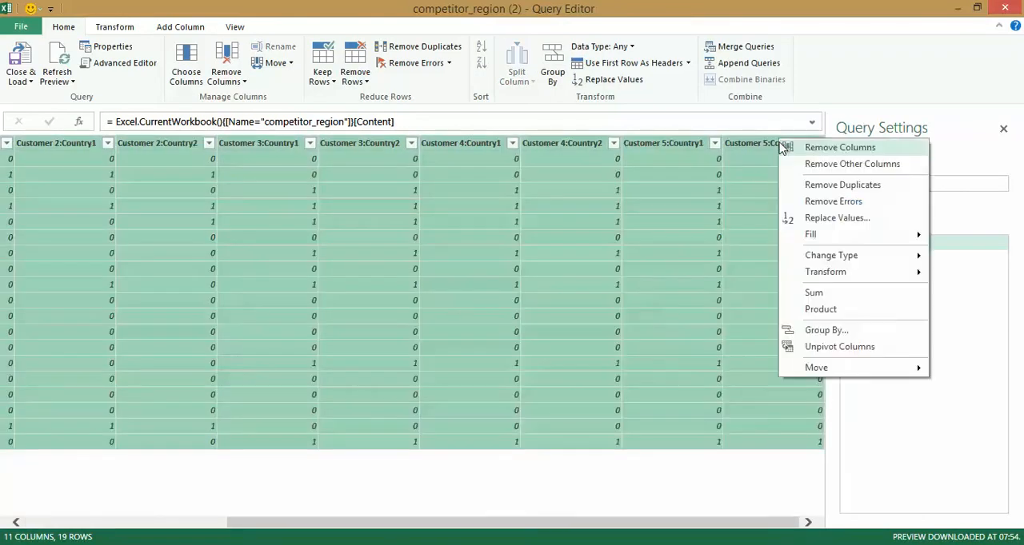
click(814, 347)
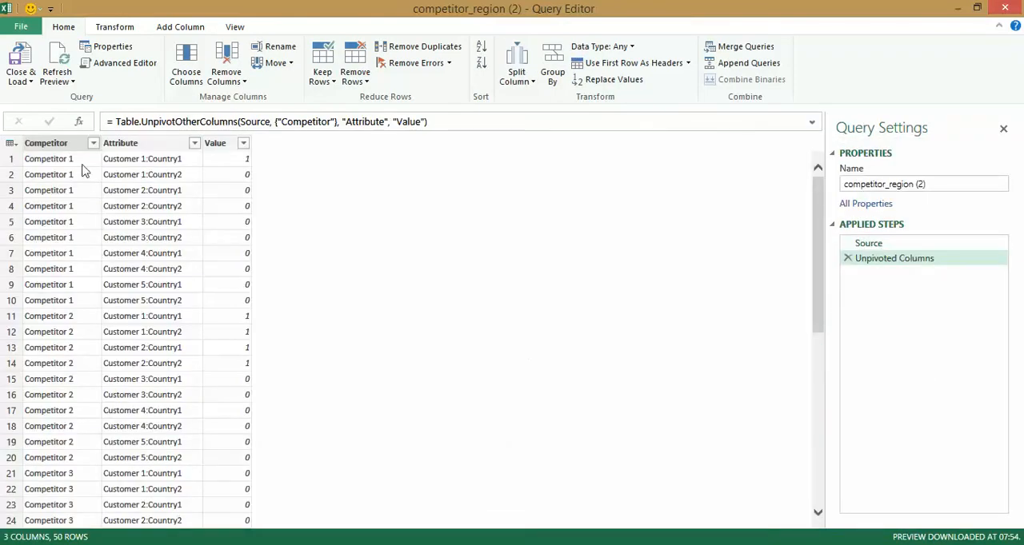
Remove the Competitor and Value columns from the unpivoted query.
click(216, 148)
ctrl+click(45, 143)
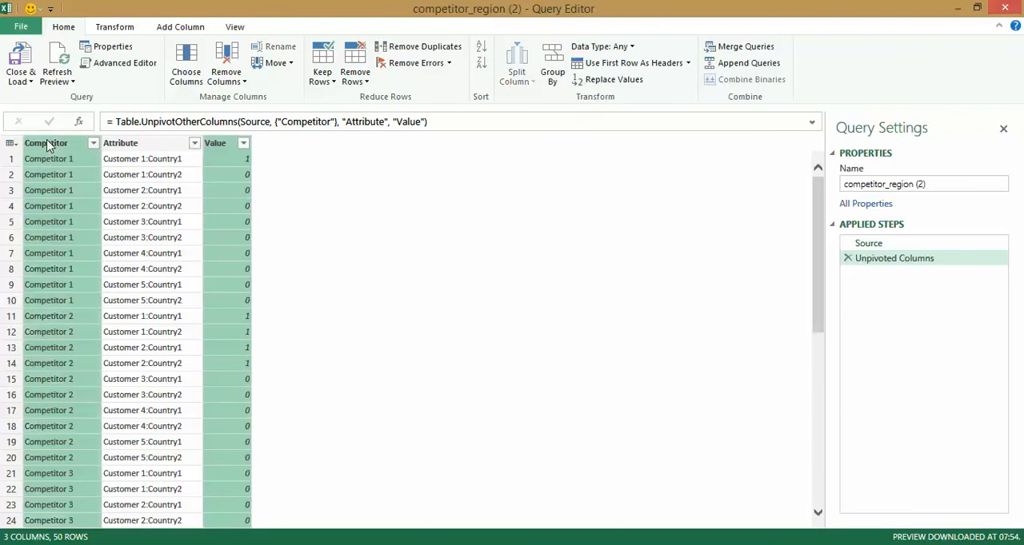
right_click(47, 143)
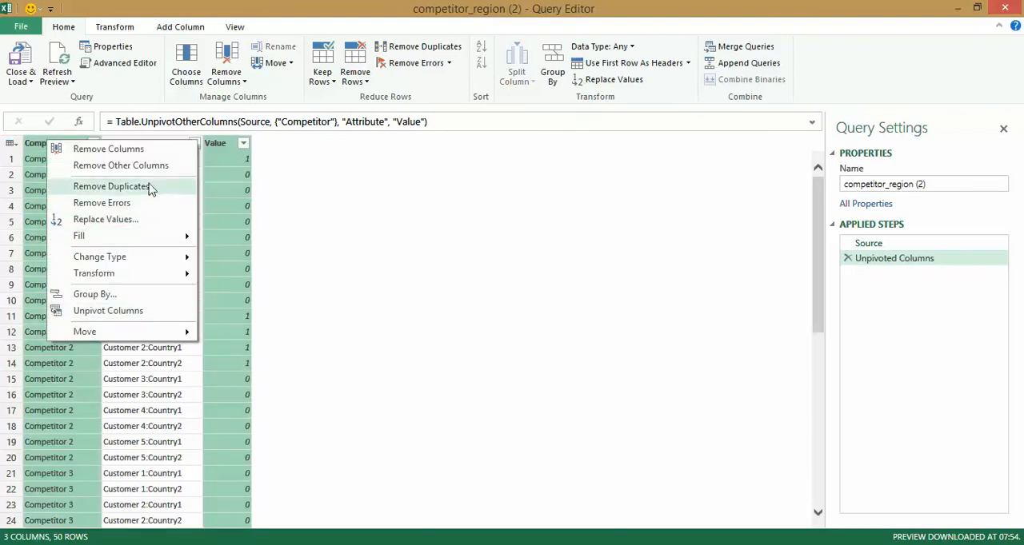
click(151, 152)
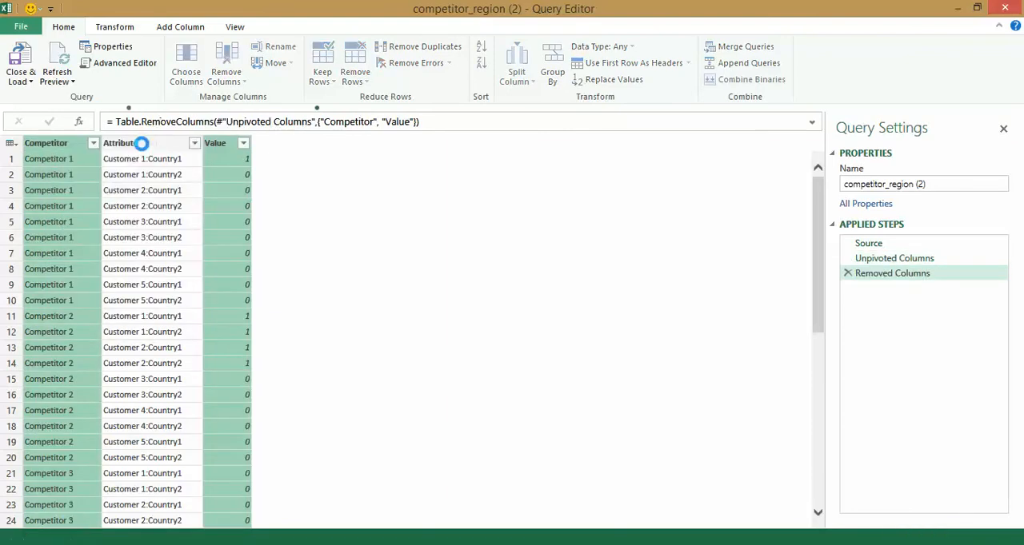
Split the remaining Attribute column by a custom colon delimiter at each occurrence.
right_click(95, 144)
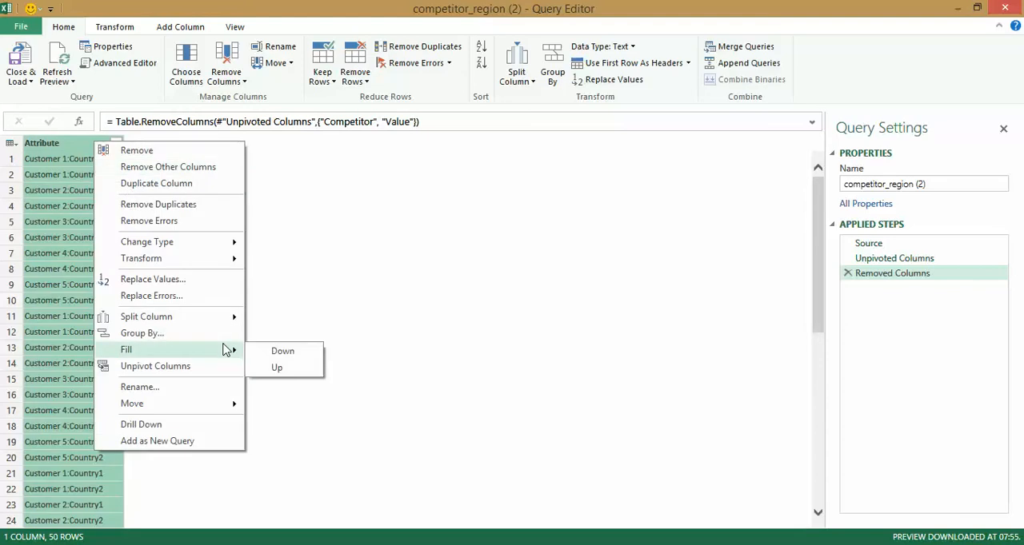
mouse_move(250, 321)
click(298, 318)
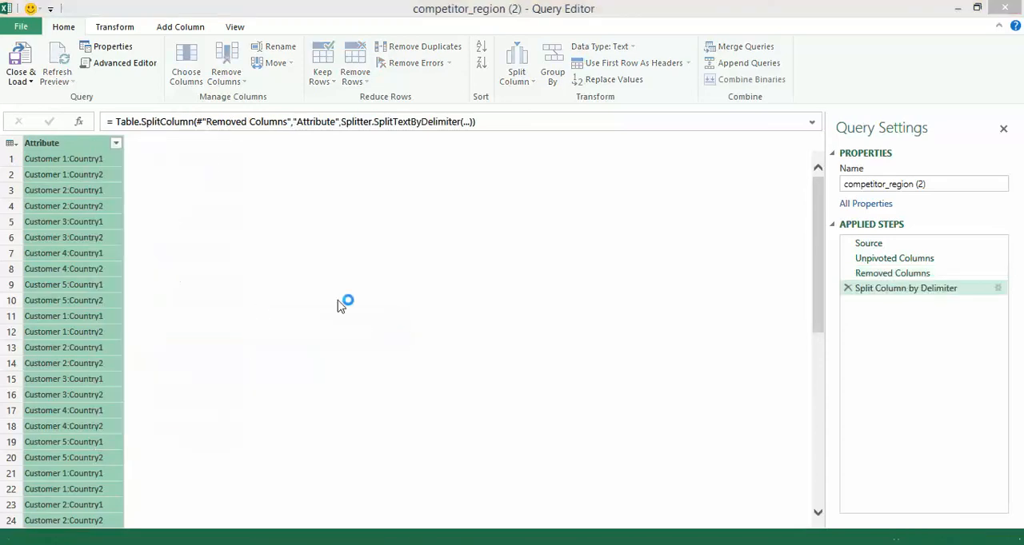
click(318, 250)
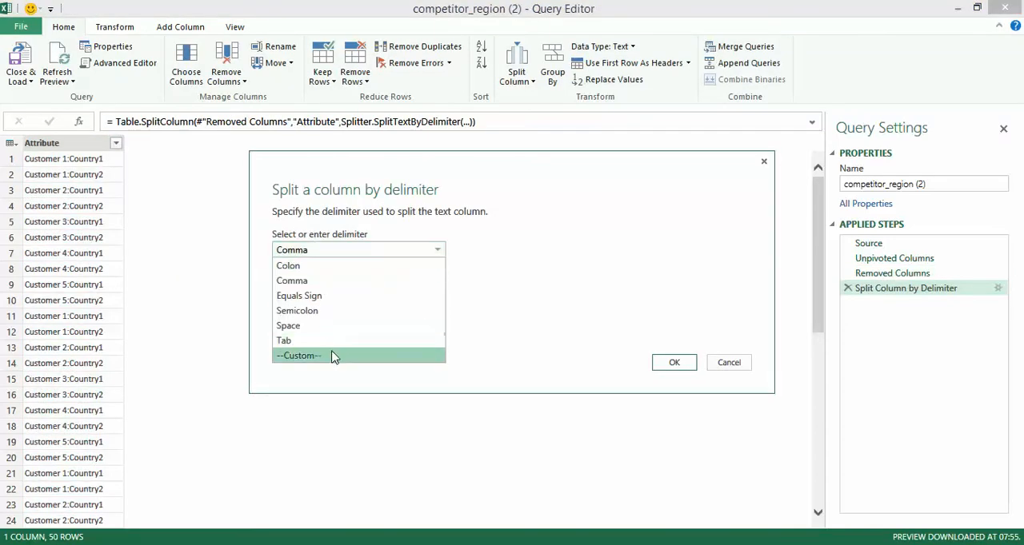
click(334, 356)
click(339, 272)
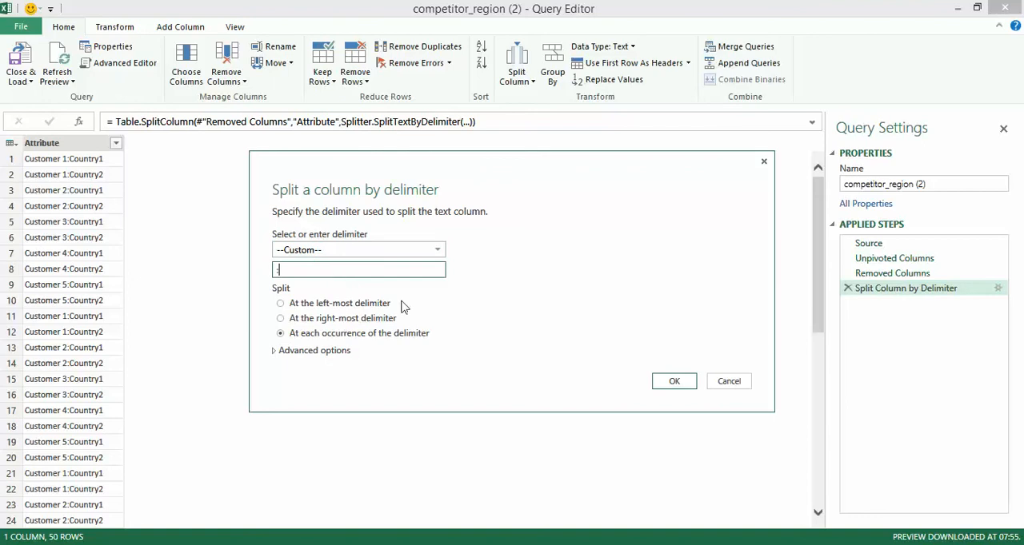
click(674, 381)
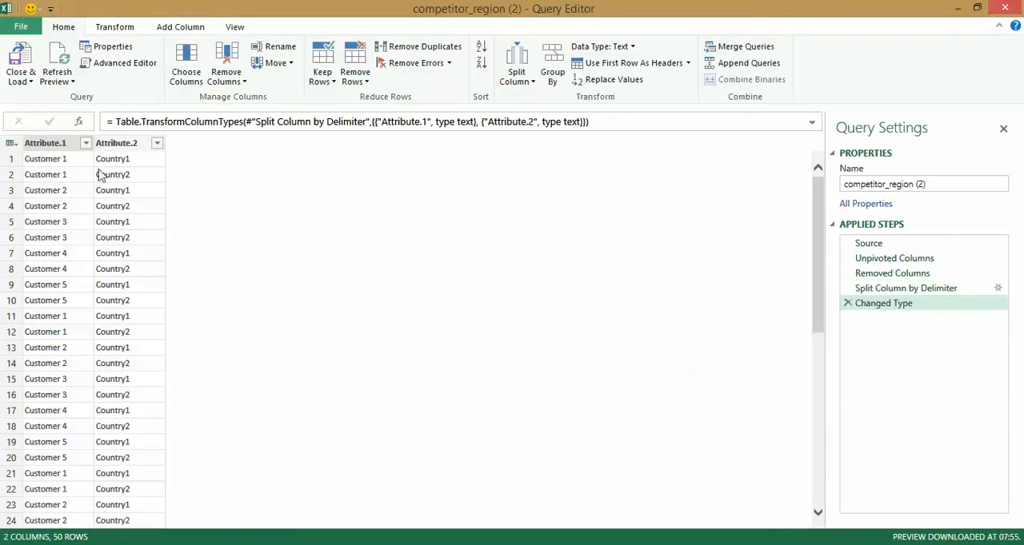
Remove the Attribute.1 column and rename the Attribute.2 column as Country.
right_click(57, 150)
click(64, 154)
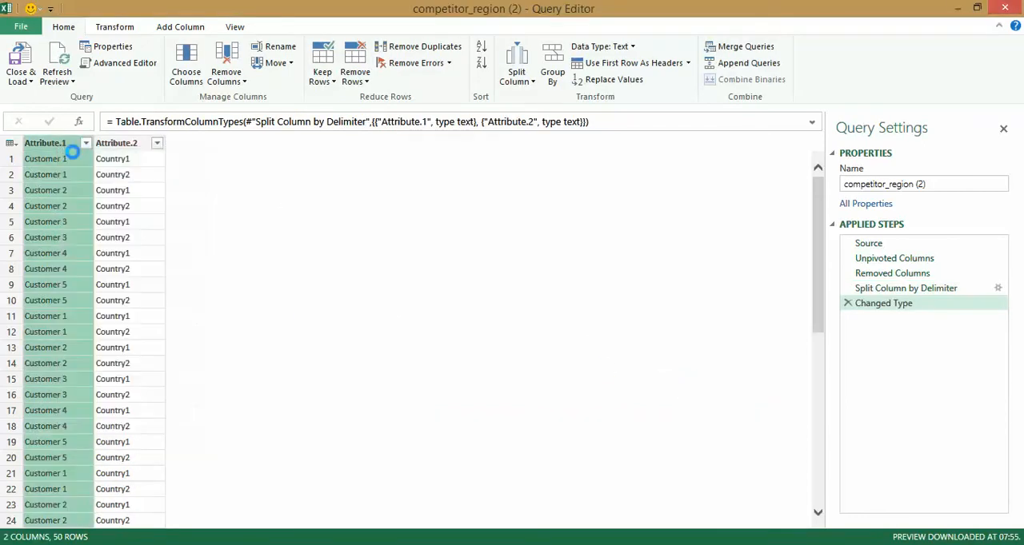
right_click(66, 152)
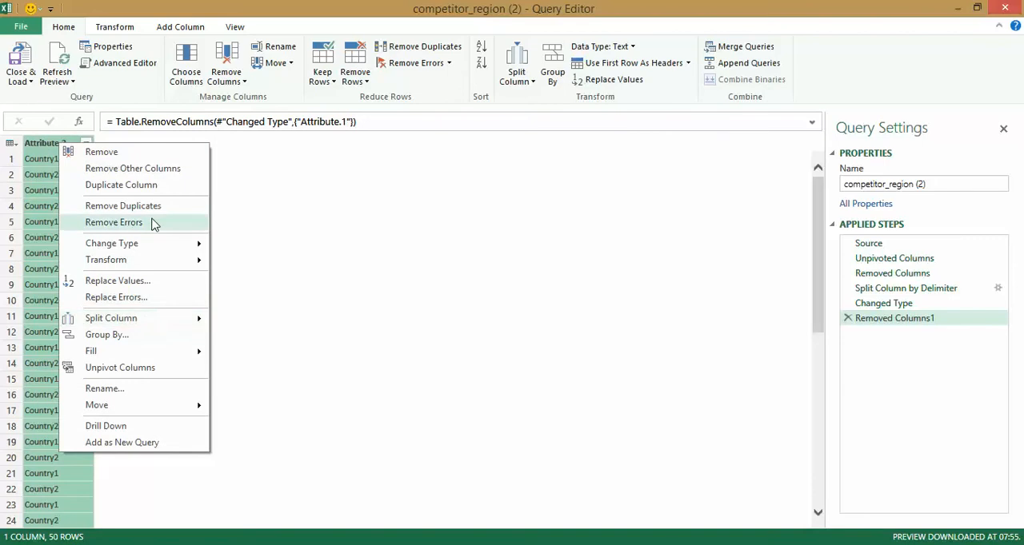
click(165, 390)
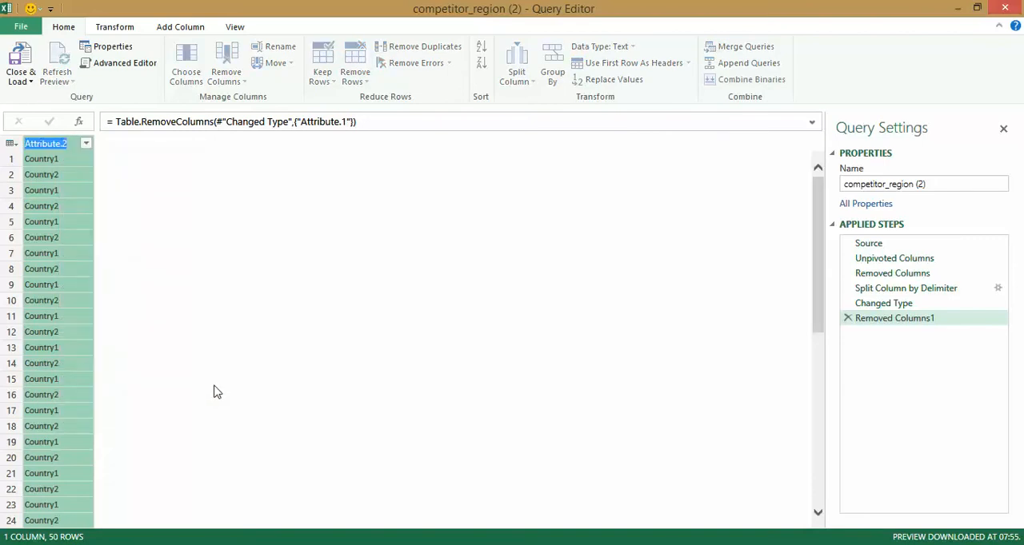
text(Country)
key(Return)
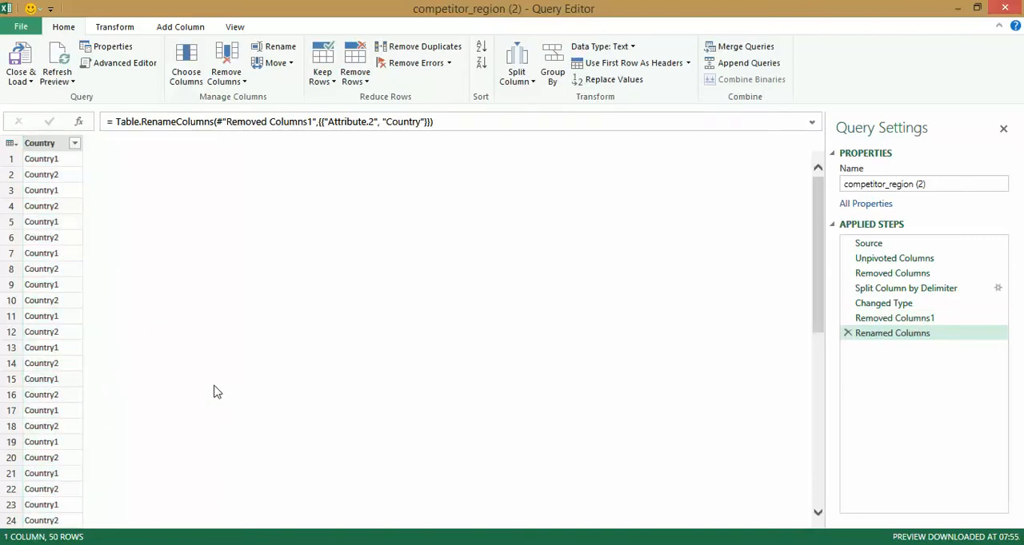
Rename the competitor_region (2) query as Country.
click(948, 184)
text(Country)
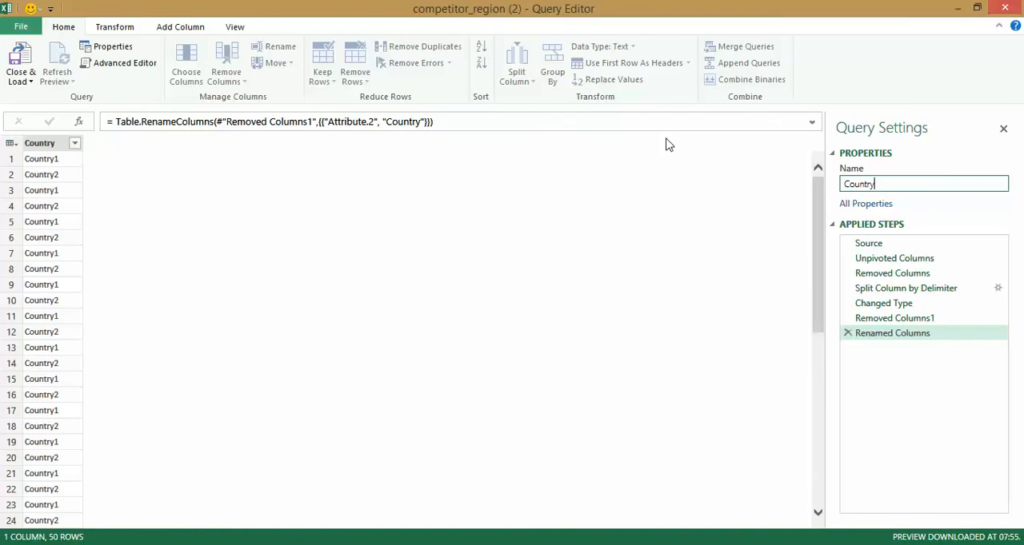
key(Return)
Load the Country query as a connection only and add it to the Data Model.
click(30, 80)
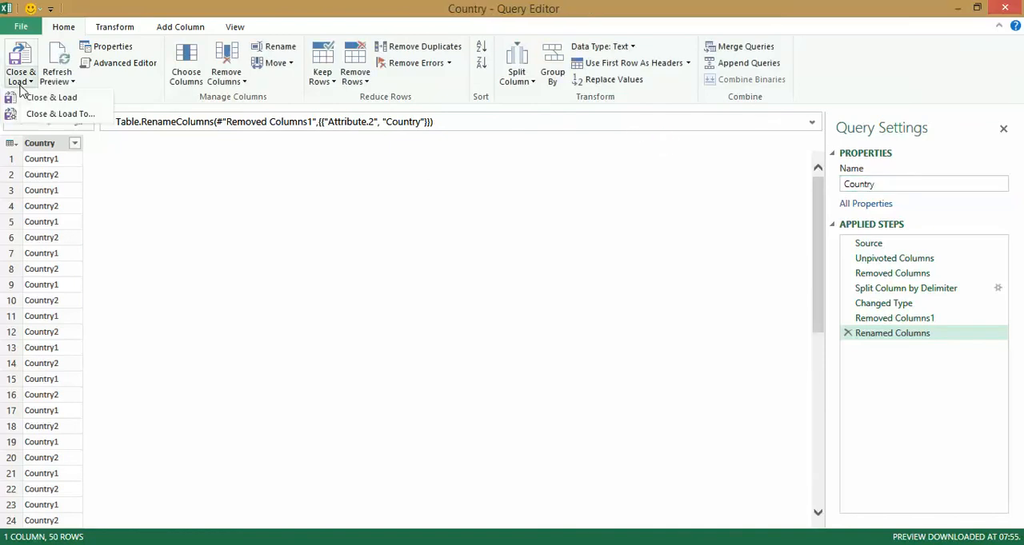
click(42, 116)
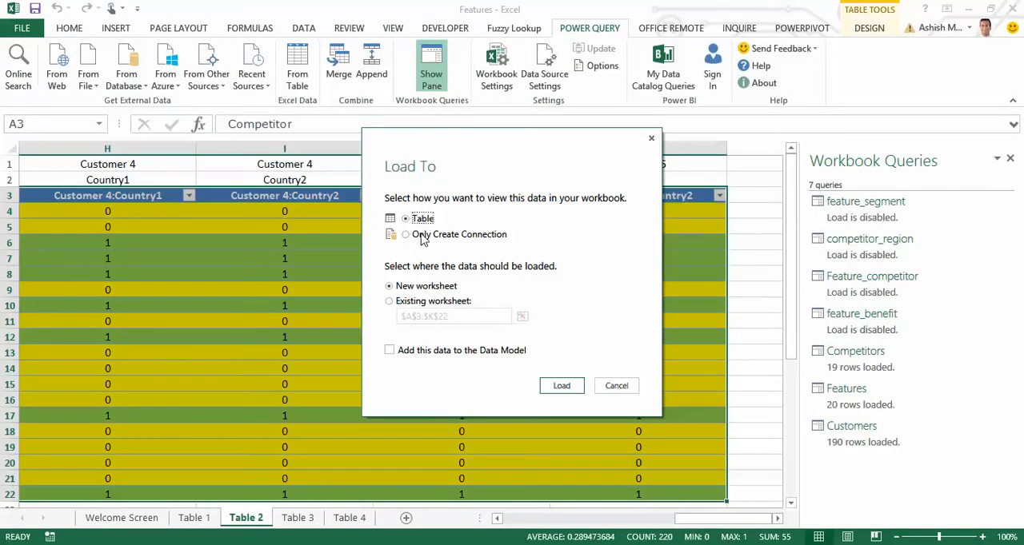
click(424, 235)
click(436, 351)
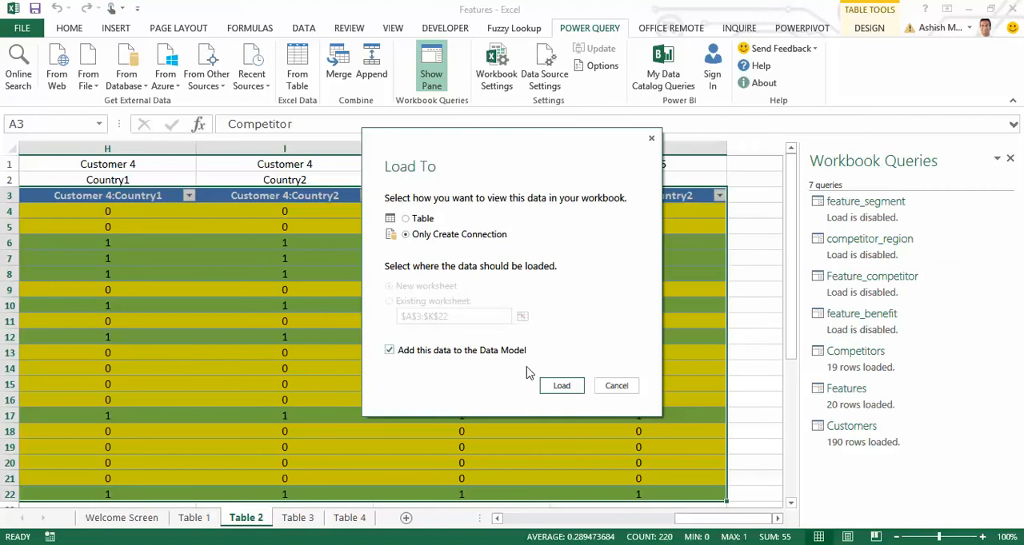
click(561, 385)
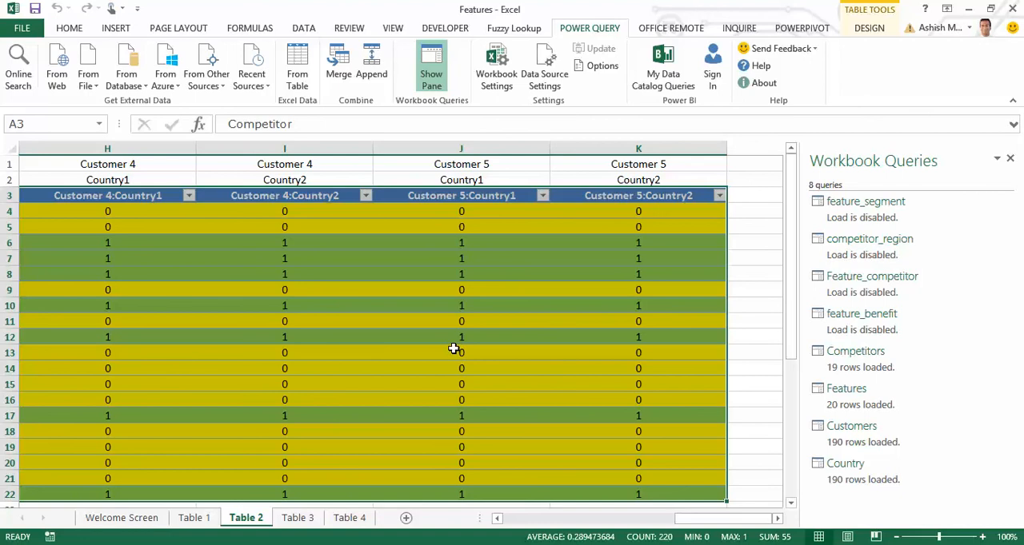
Select the whole feature and segment table on the Table 1 sheet and create a new Power Query query from it.
click(195, 517)
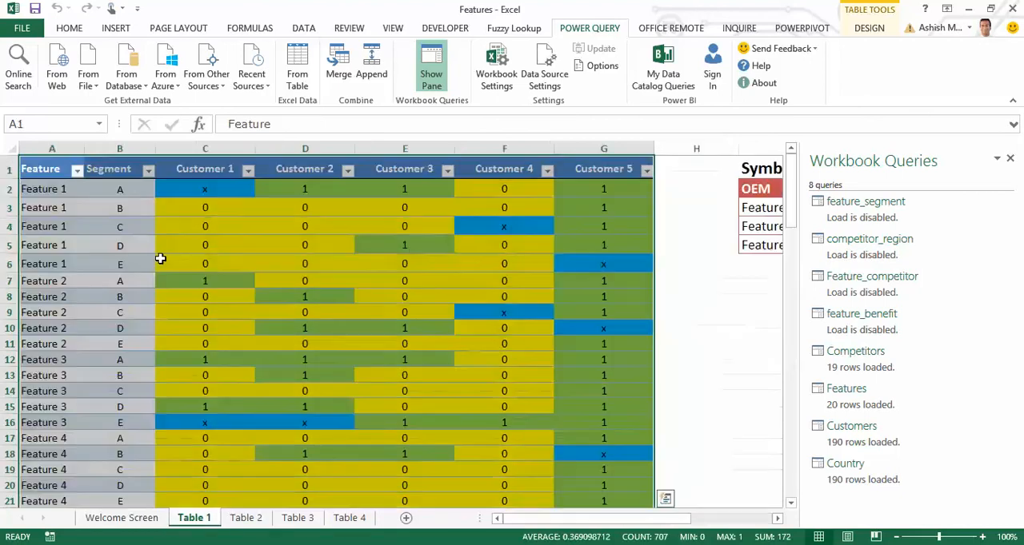
click(158, 212)
key(Home)
key(Up)
key(Up)
key(ctrl+shift+End)
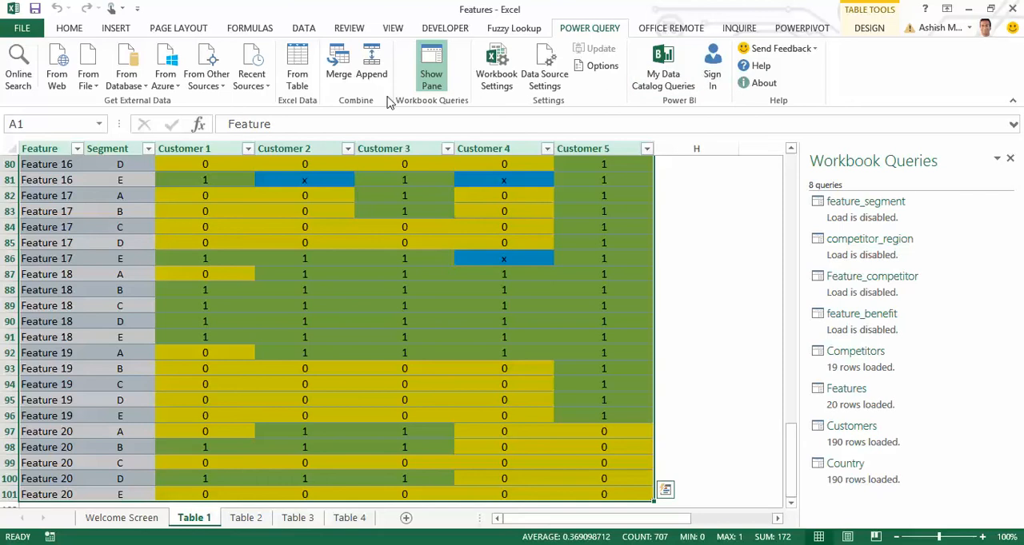
click(301, 74)
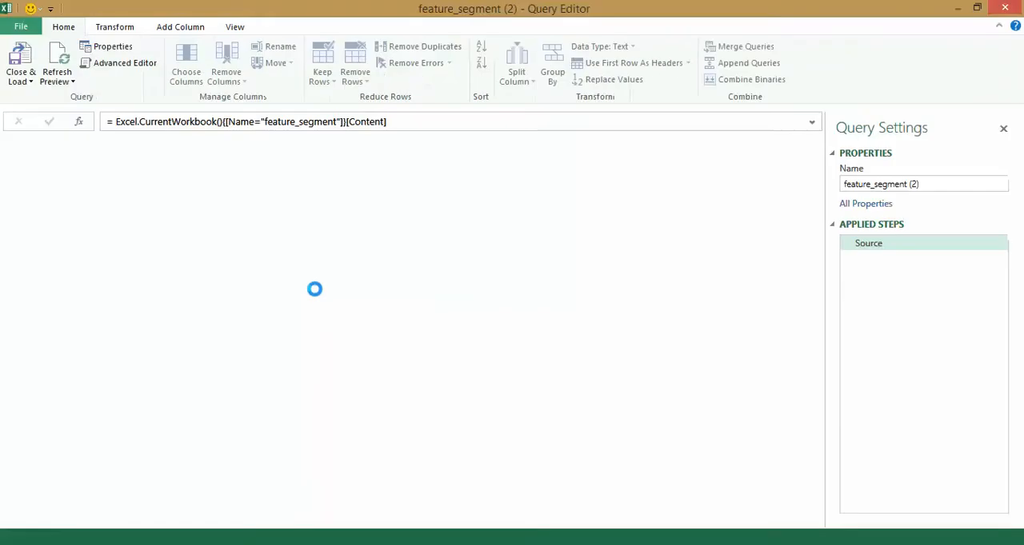
Remove the Customer 1 through Customer 5 columns and the Feature column, keeping only Segment.
click(175, 148)
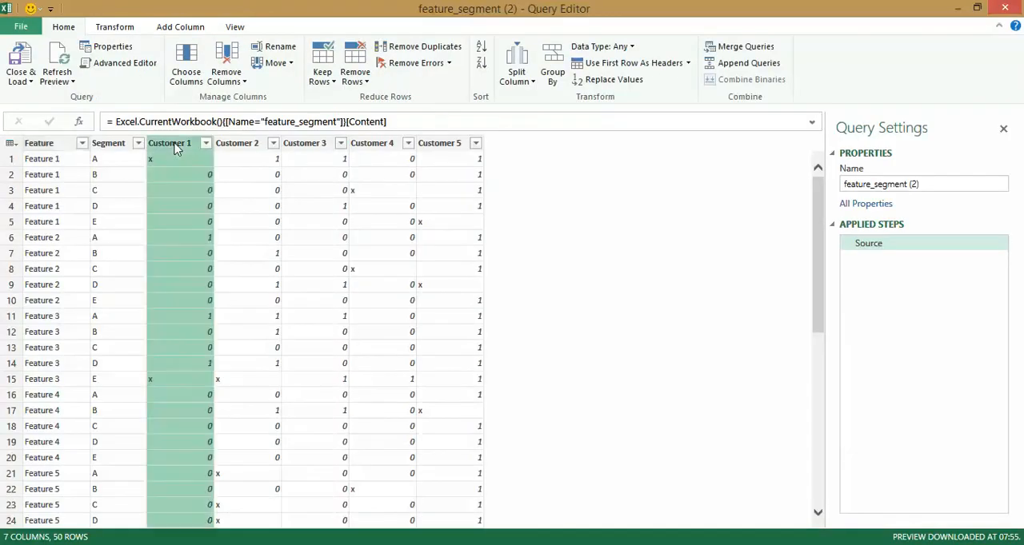
shift+click(447, 144)
right_click(452, 146)
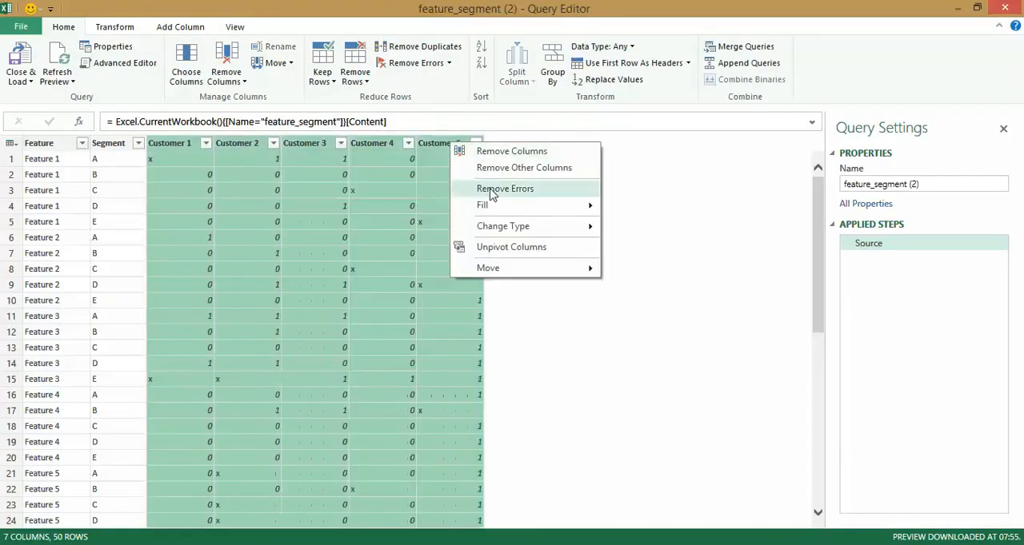
click(539, 152)
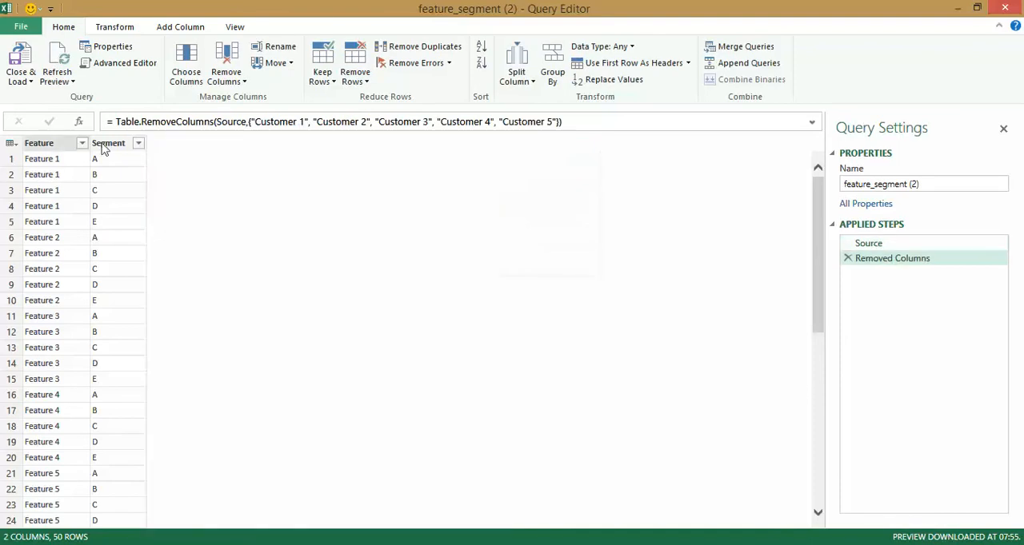
right_click(50, 148)
click(88, 86)
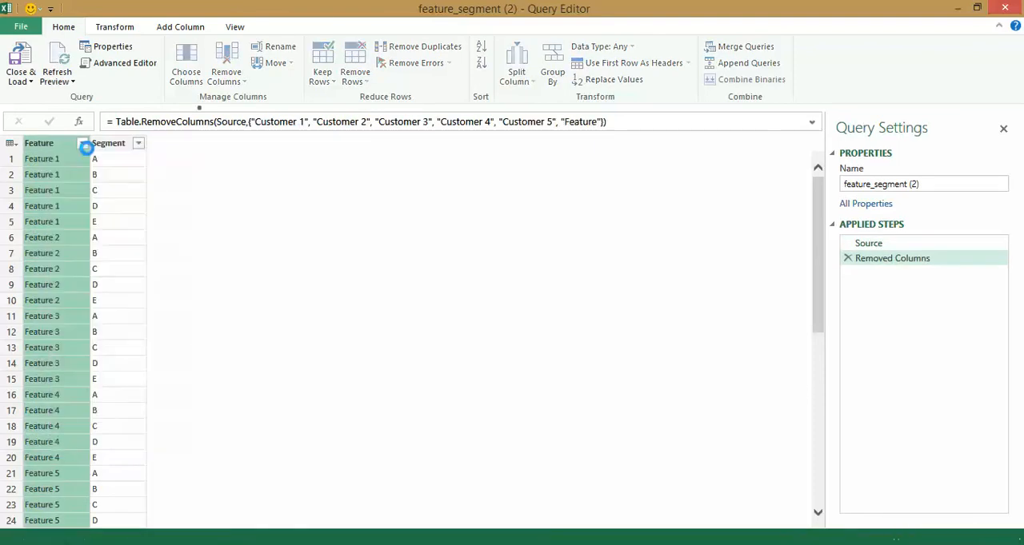
Remove the duplicate rows from the Segment table and rename the query as Segments.
click(11, 145)
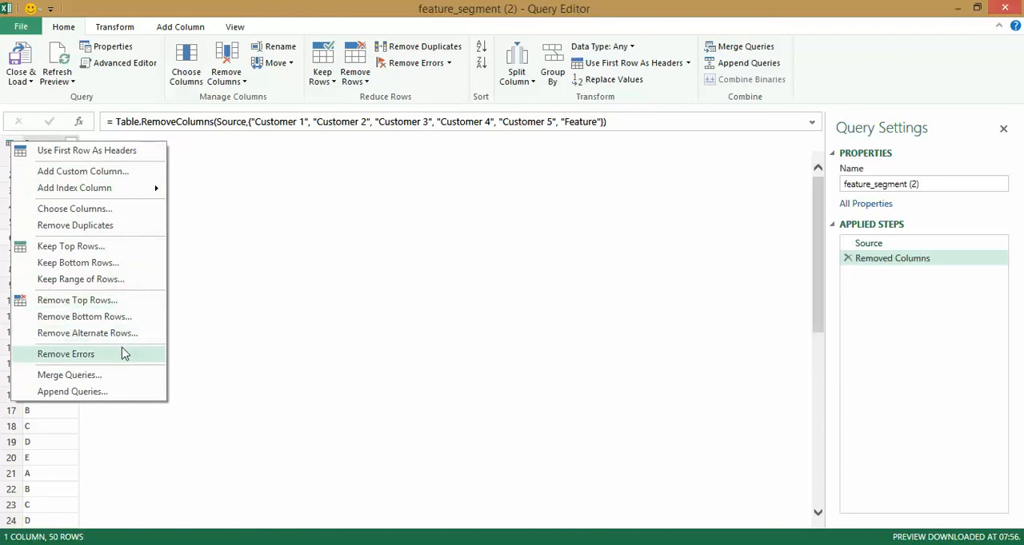
click(100, 225)
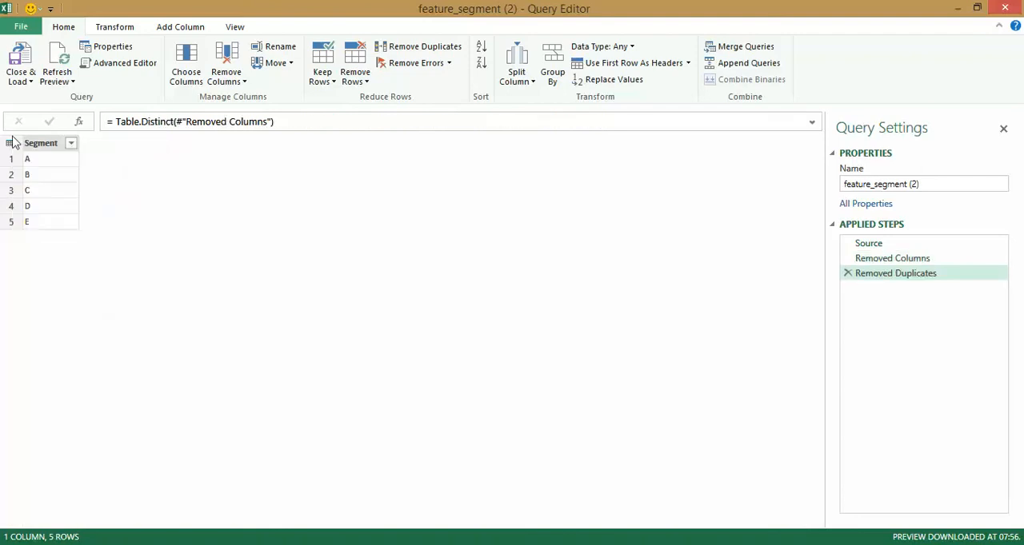
click(910, 184)
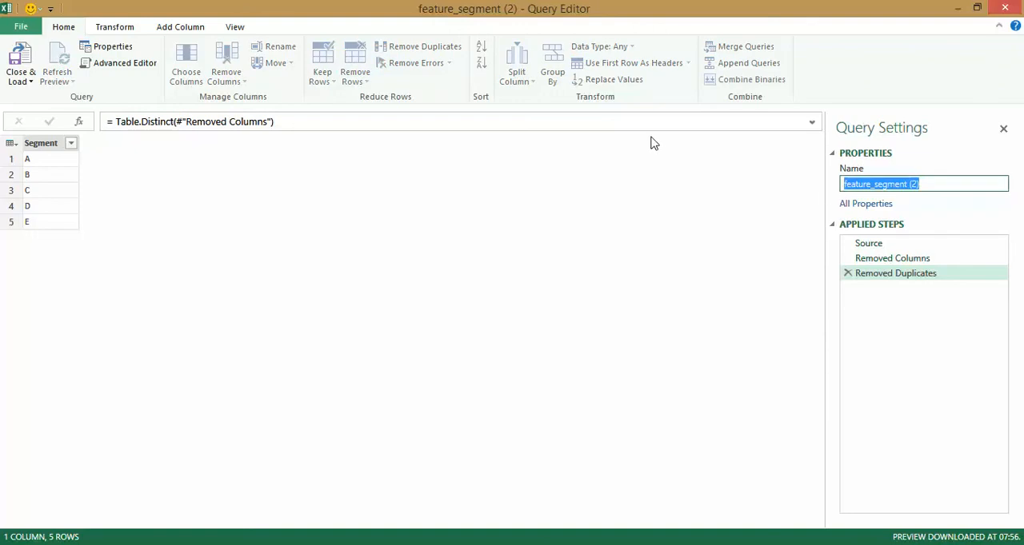
text(Segments)
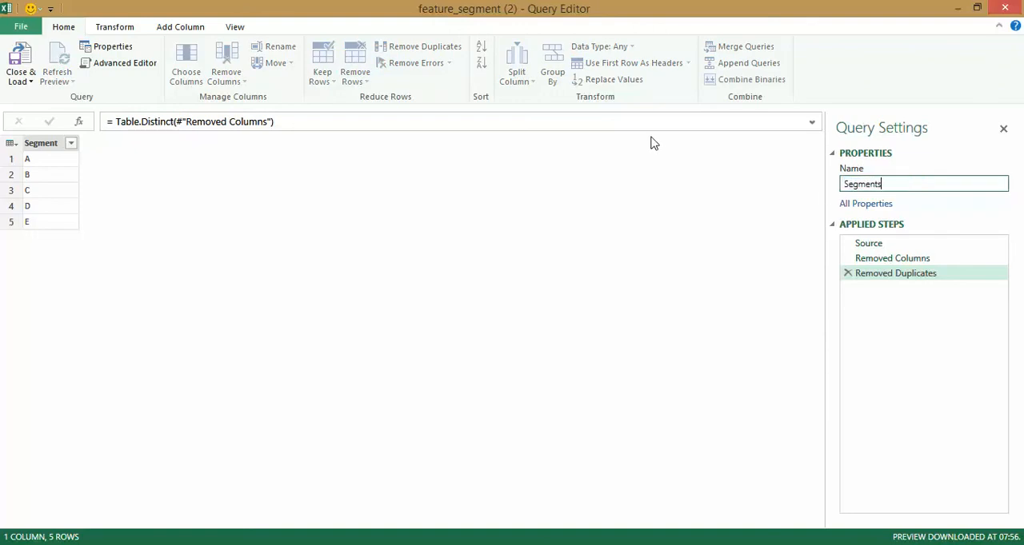
key(Return)
Load the Segments query as a connection only and add it to the Data Model.
click(30, 81)
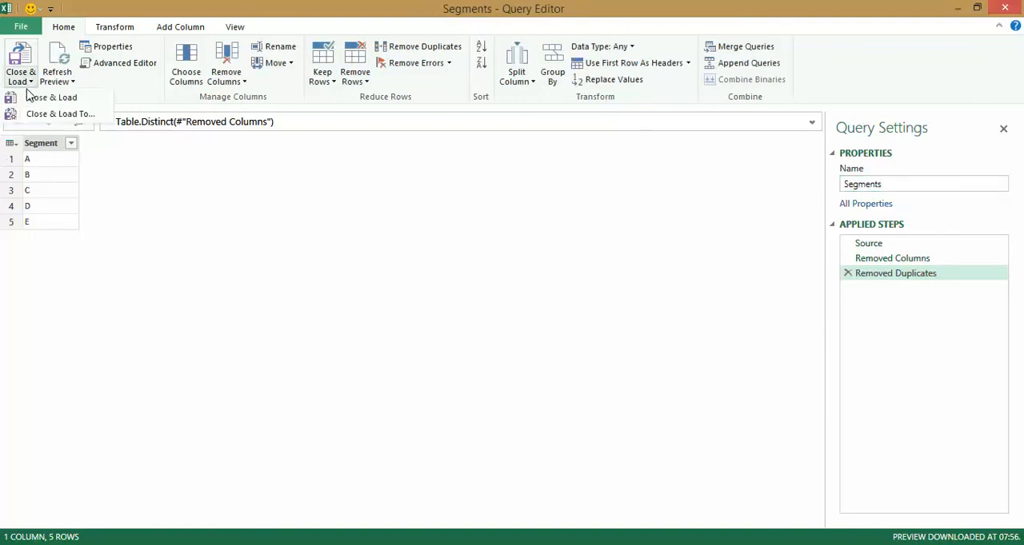
click(40, 113)
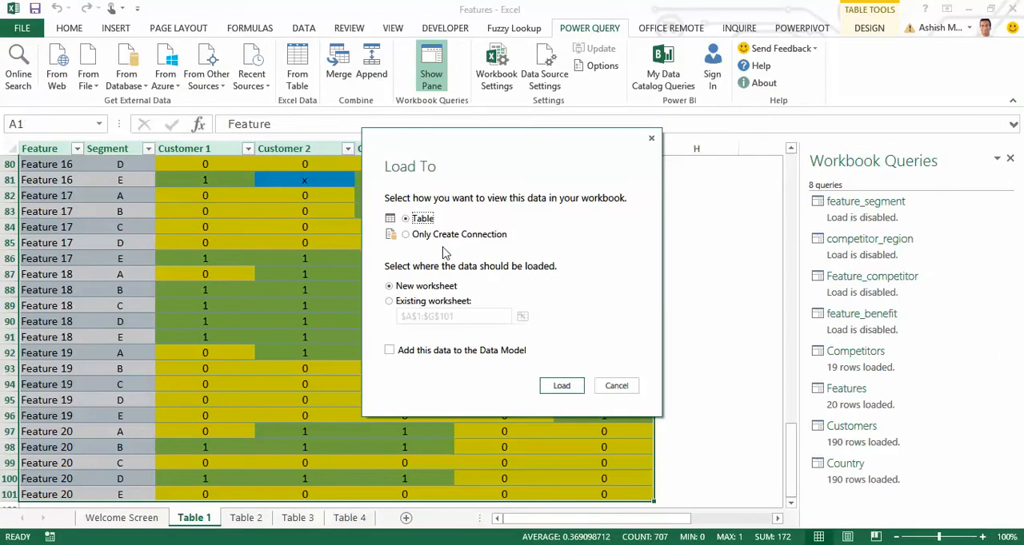
click(445, 236)
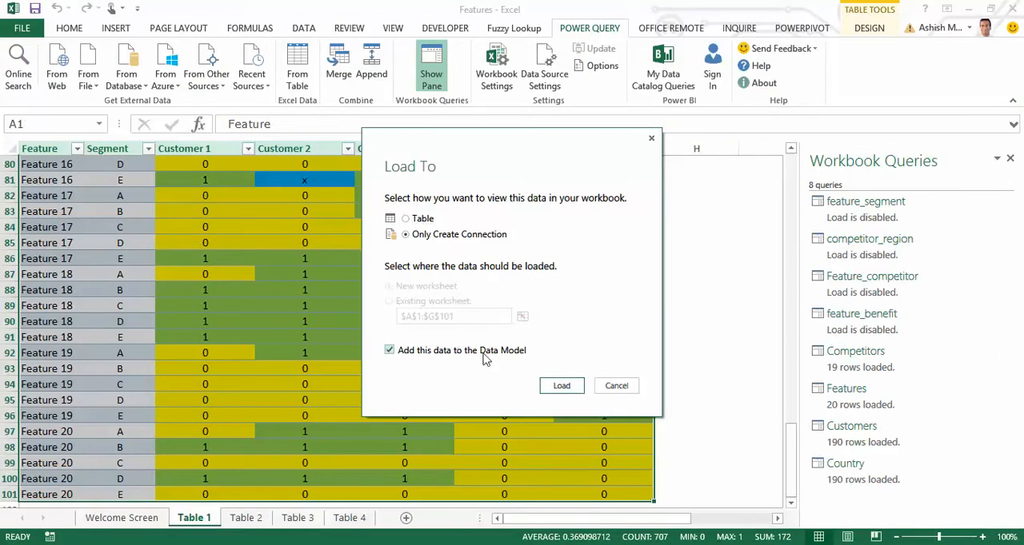
click(563, 385)
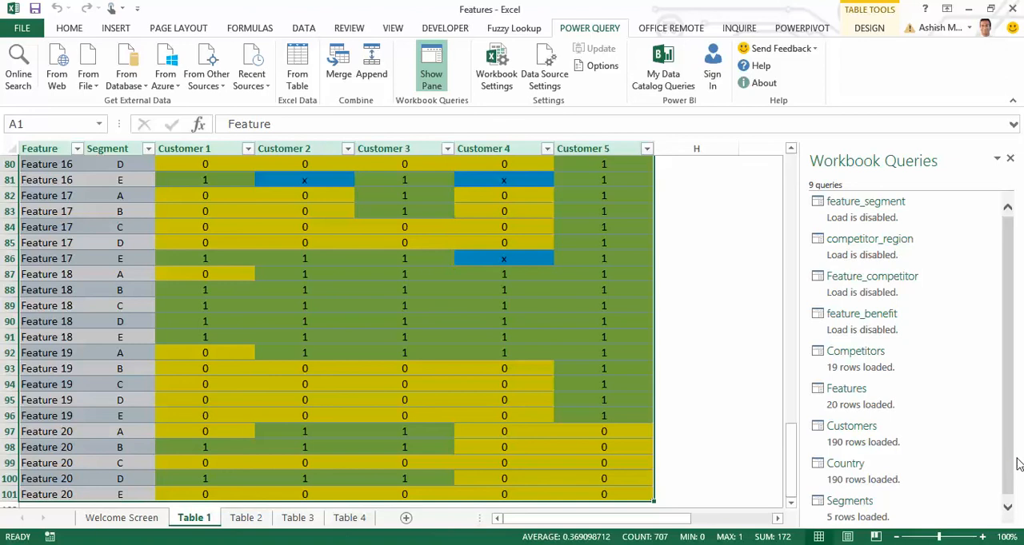
Edit the Country query to remove its duplicate rows, and load it back into the workbook.
drag(1010, 472, 1010, 490)
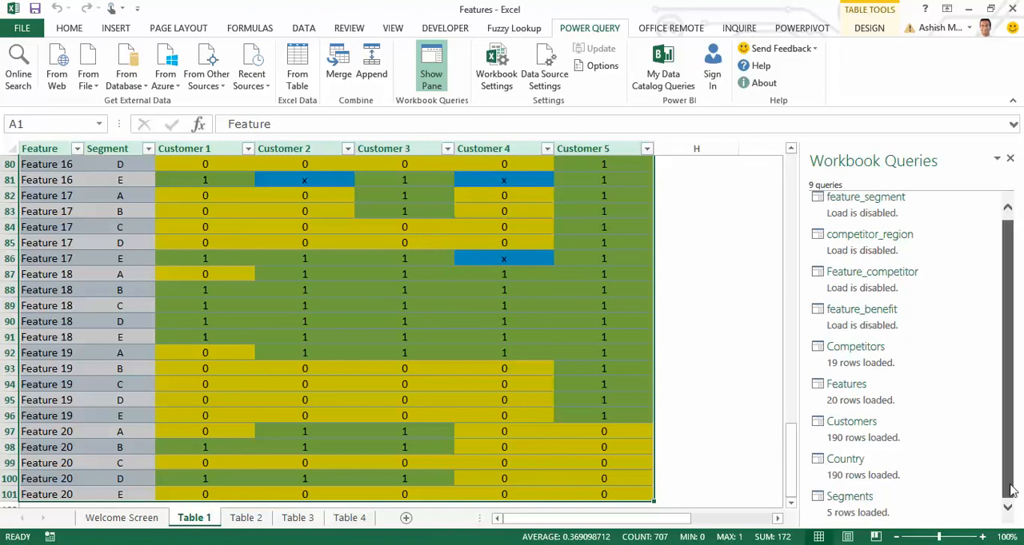
mouse_move(868, 516)
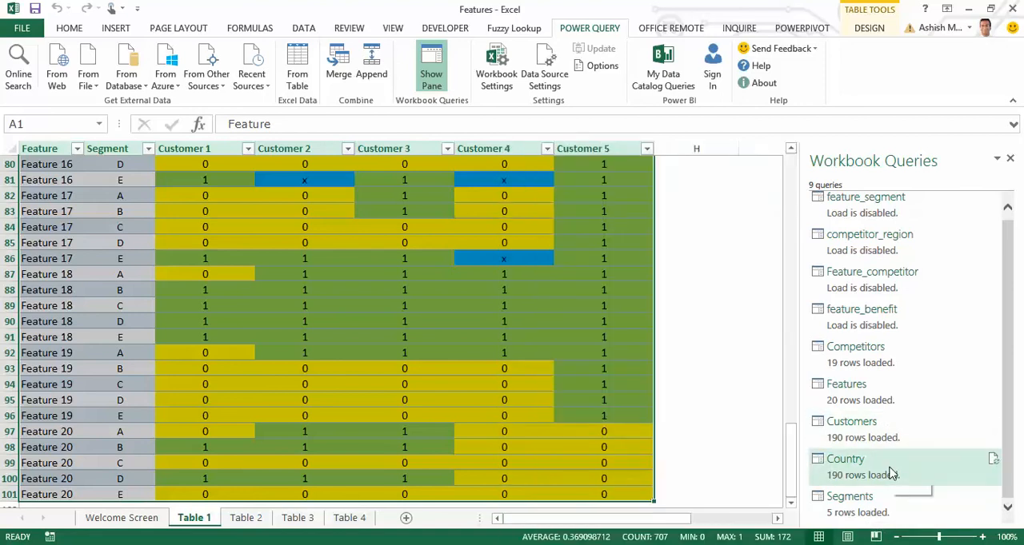
mouse_move(892, 473)
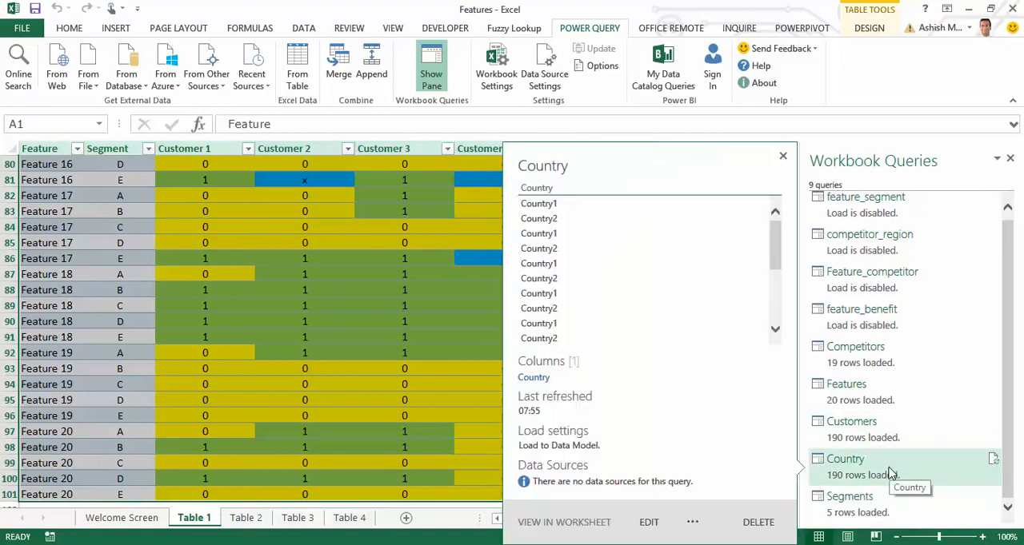
click(650, 522)
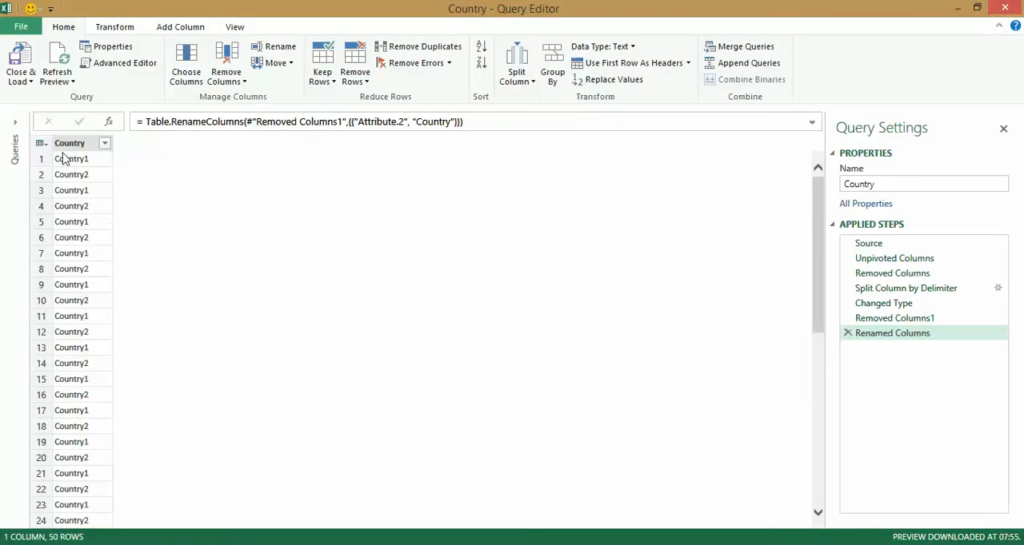
click(44, 143)
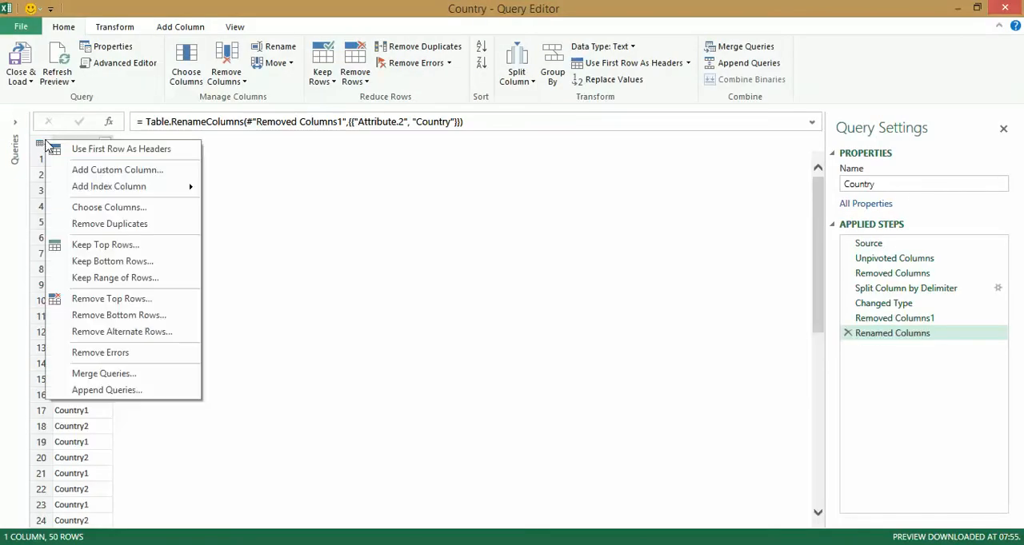
click(131, 222)
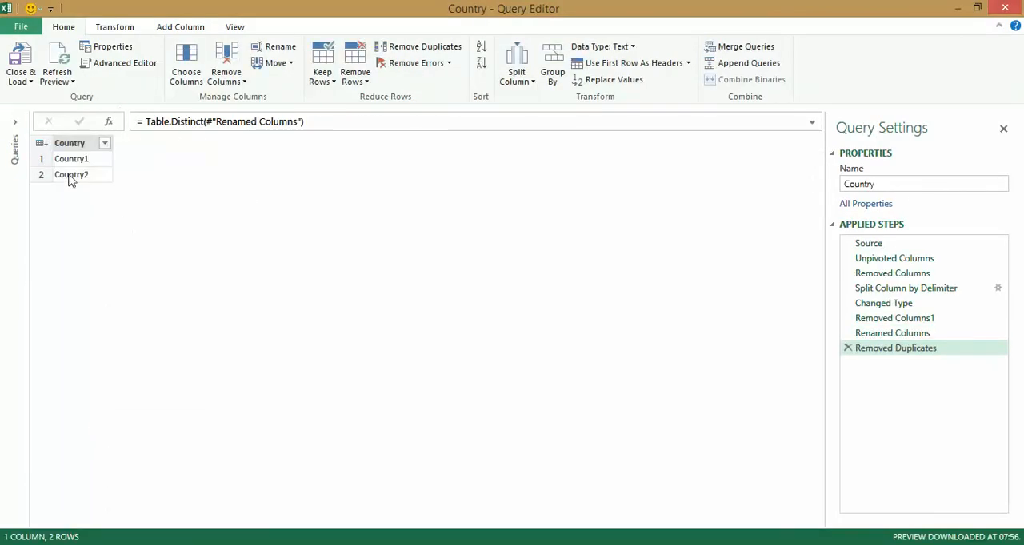
click(19, 64)
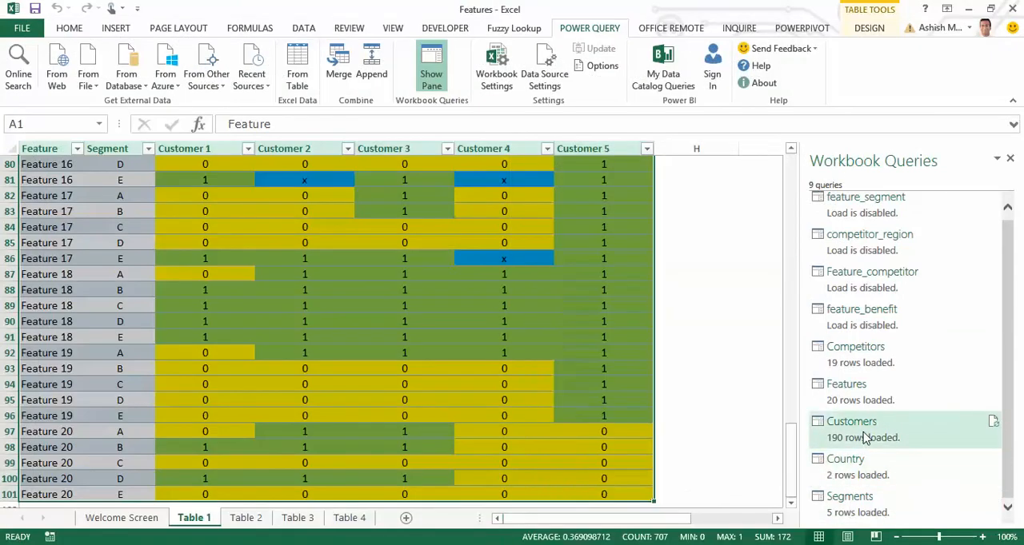
Edit the Customers query to remove its duplicate rows, and reload it.
mouse_move(863, 437)
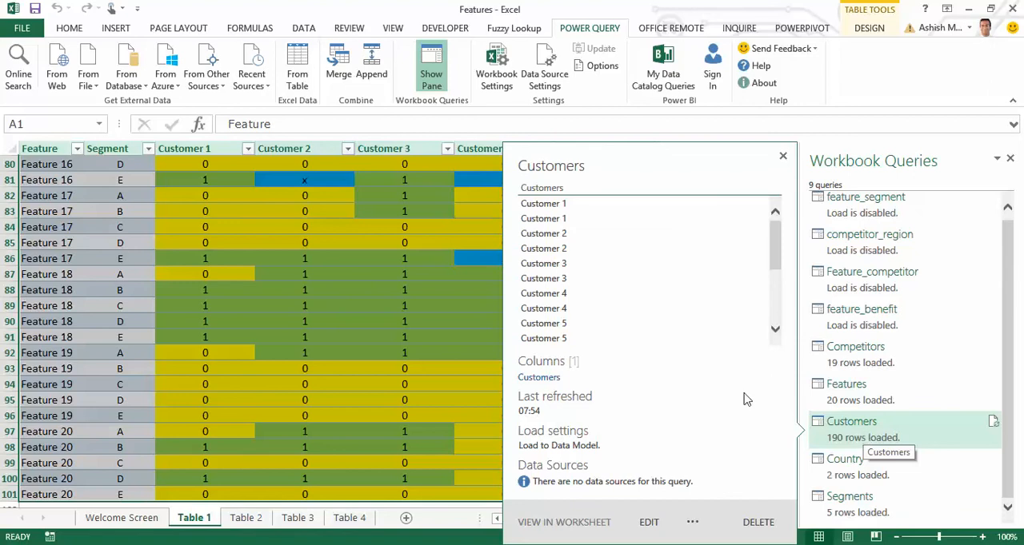
click(647, 522)
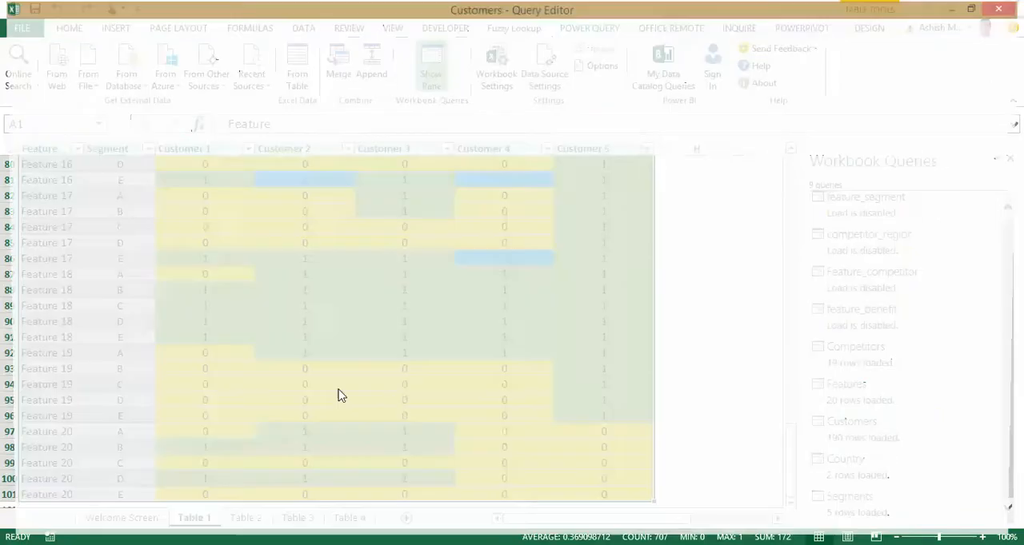
click(40, 145)
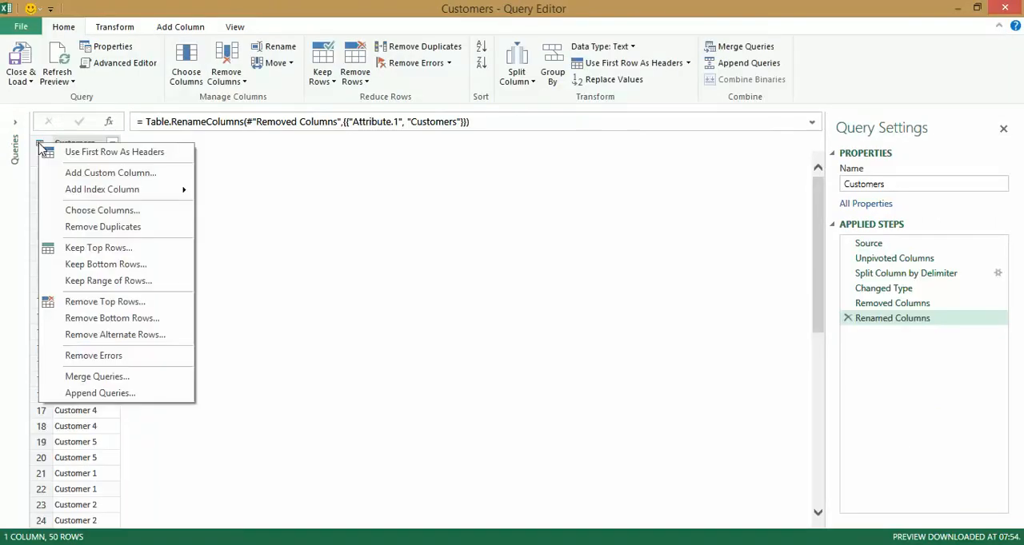
click(128, 229)
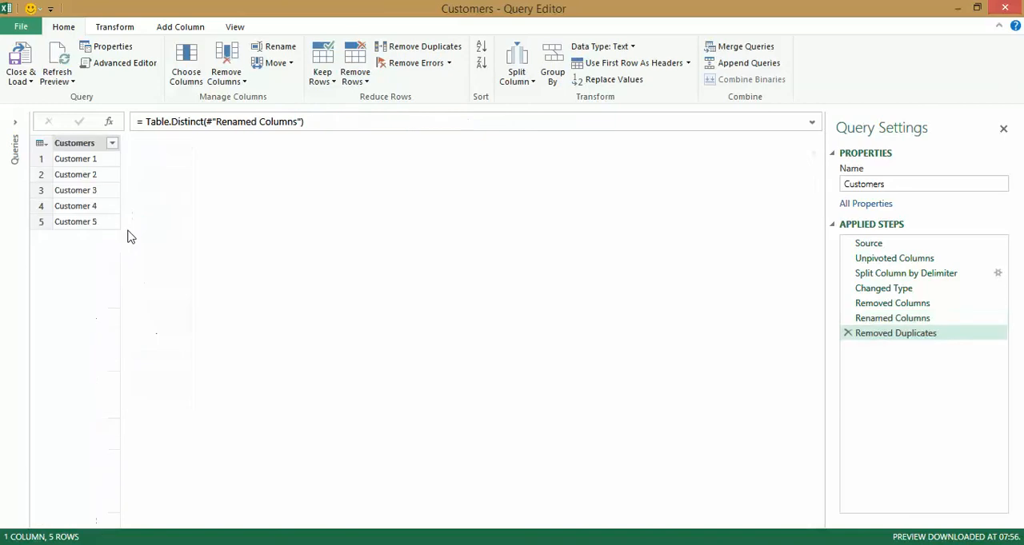
click(21, 64)
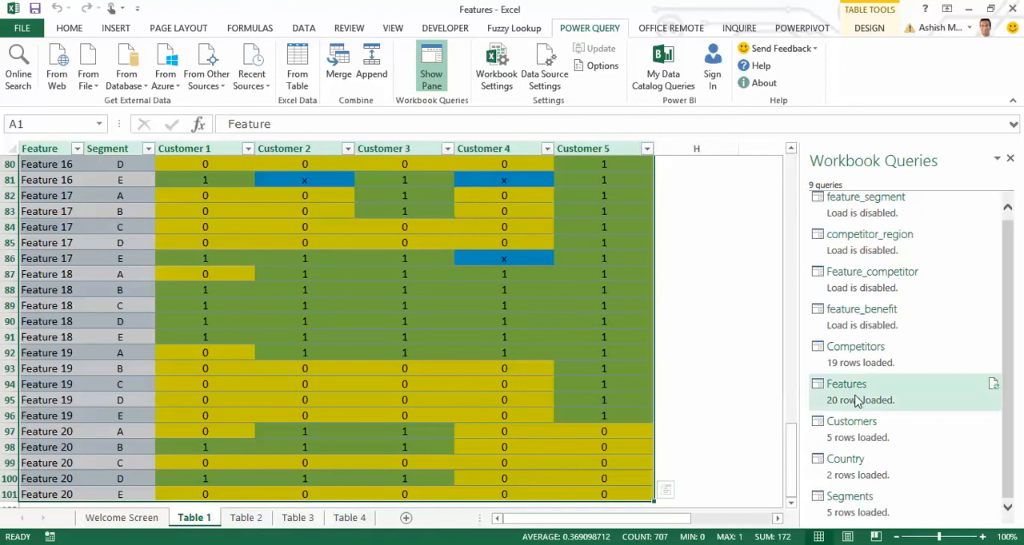
Preview the Features, feature_benefit and competitor_region queries to check their columns and load settings.
mouse_move(888, 398)
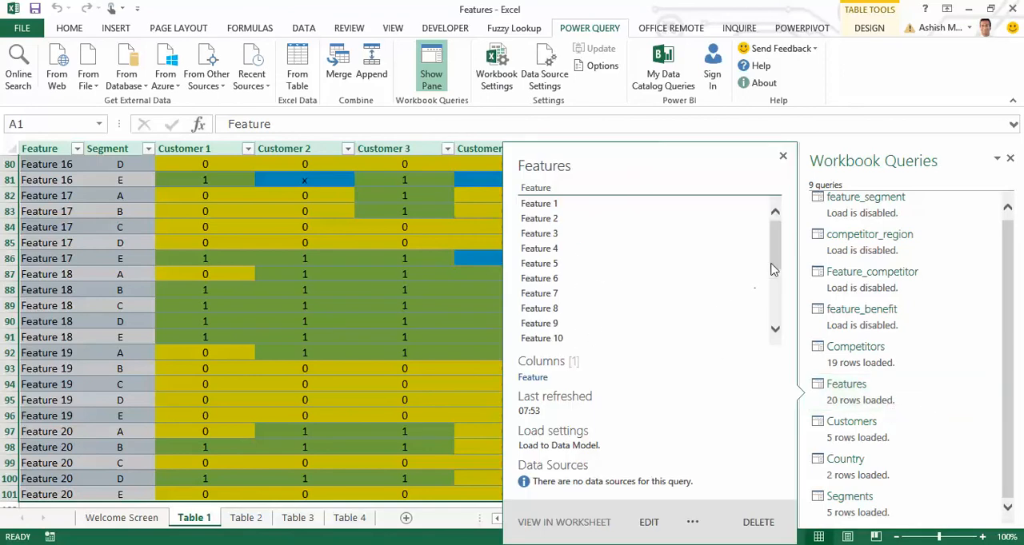
mouse_move(932, 365)
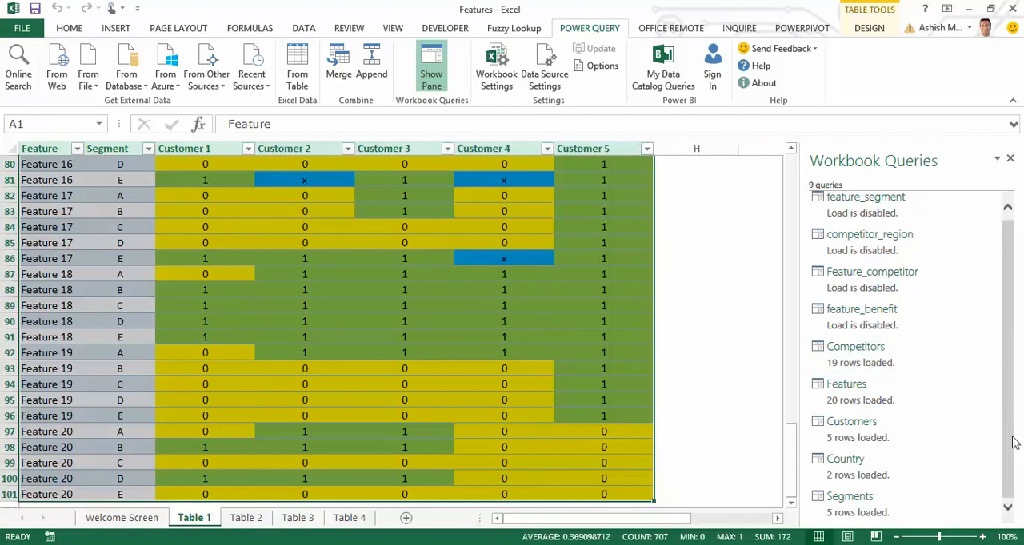
drag(1012, 438, 1014, 415)
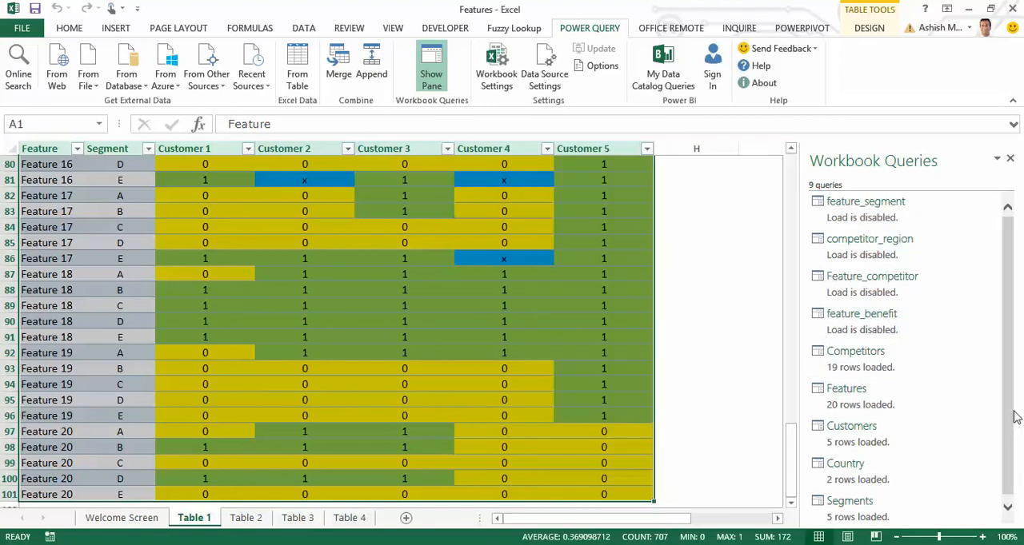
mouse_move(879, 336)
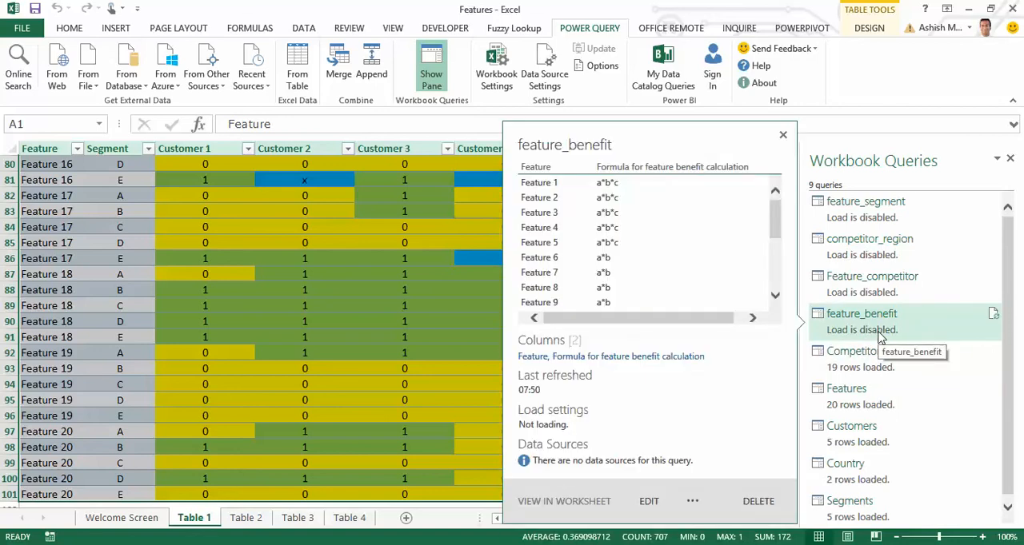
mouse_move(851, 294)
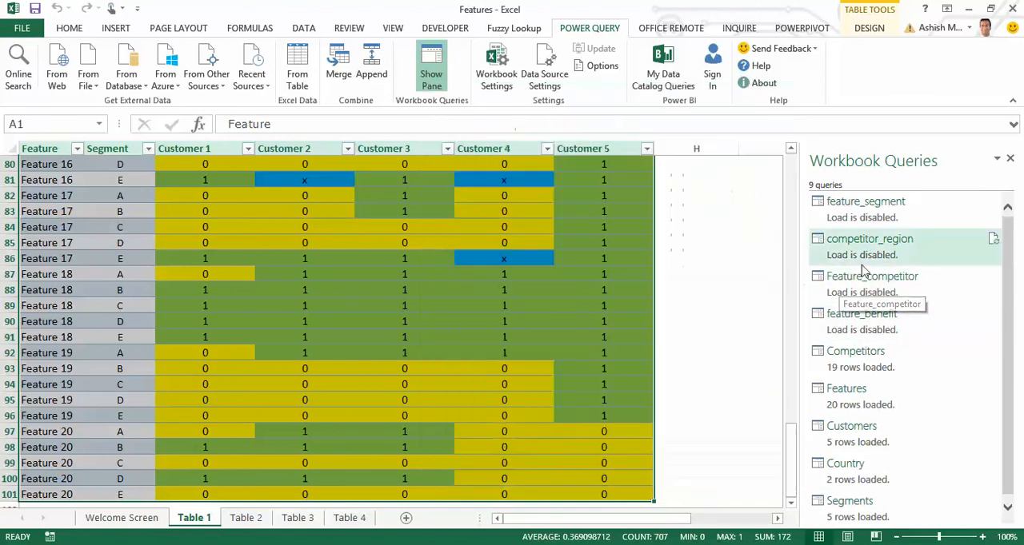
mouse_move(870, 273)
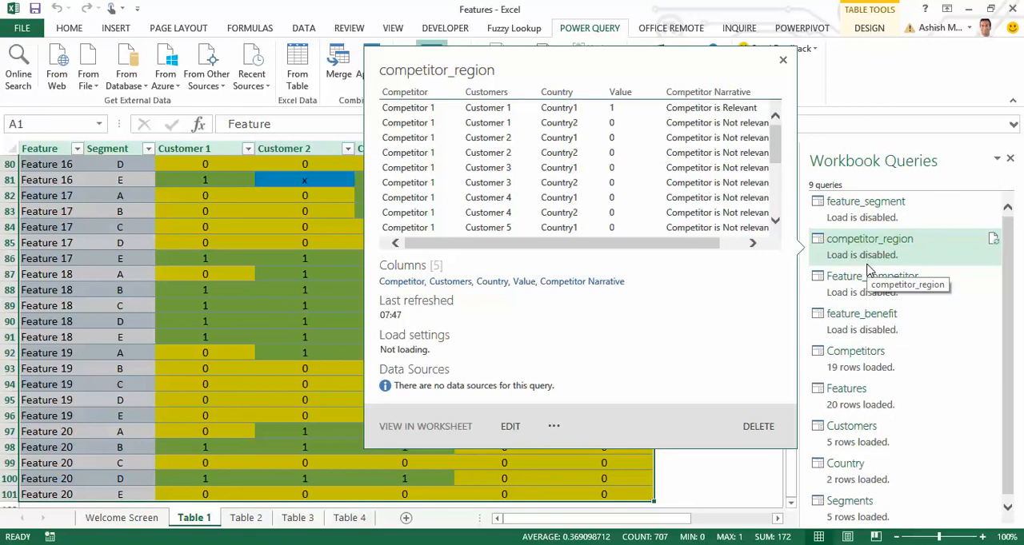
mouse_move(864, 222)
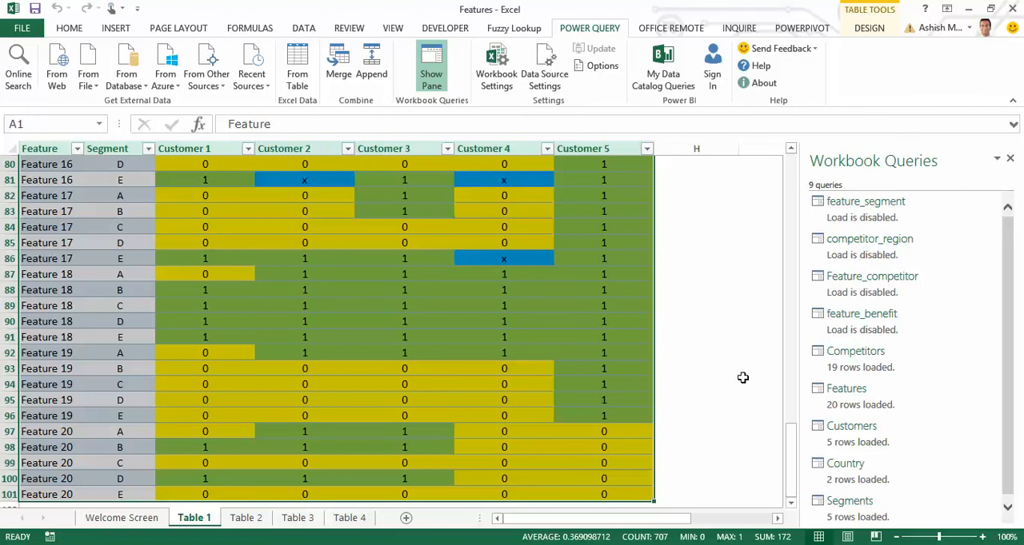
Merge the feature_benefit query with Feature_competitor, matching on the Feature column in both tables.
click(340, 80)
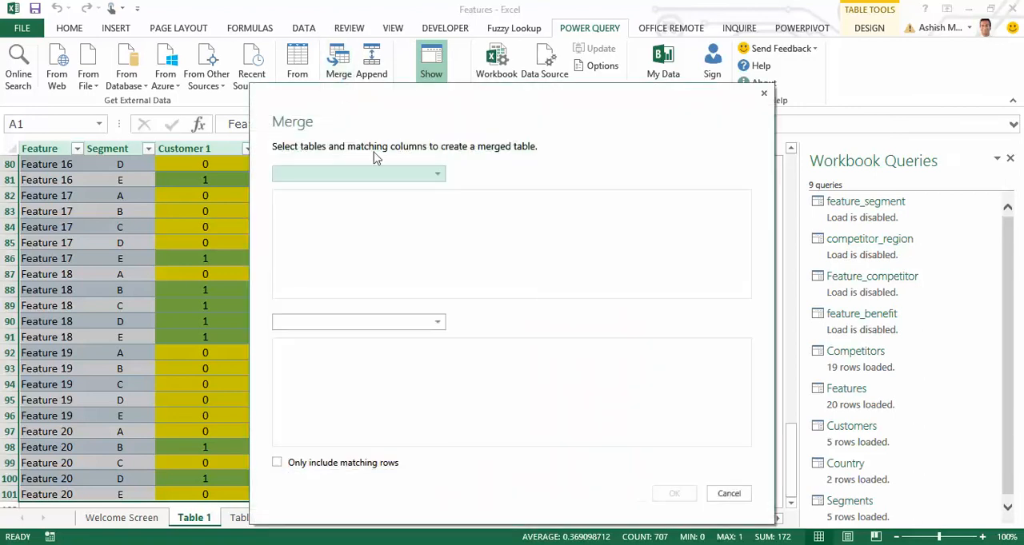
click(436, 175)
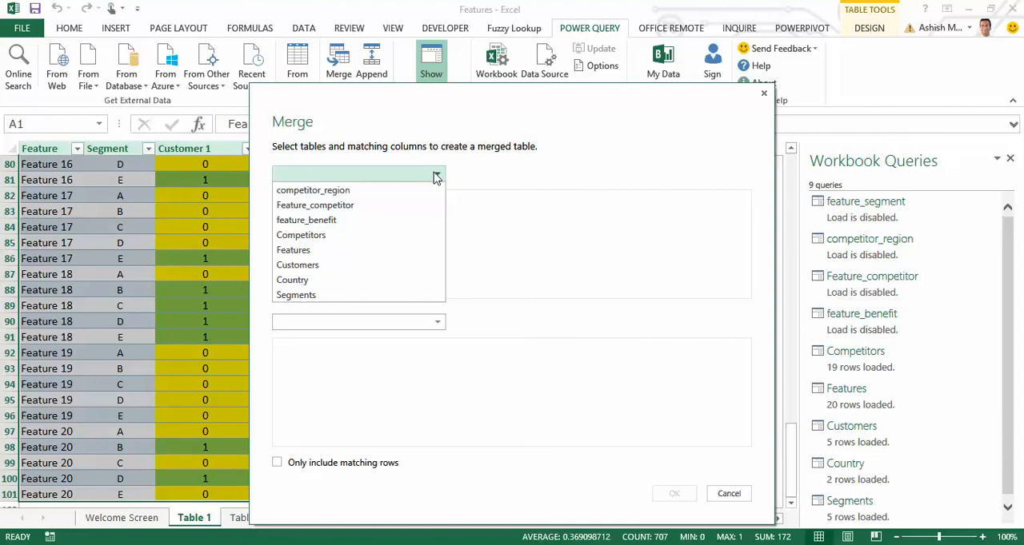
click(411, 222)
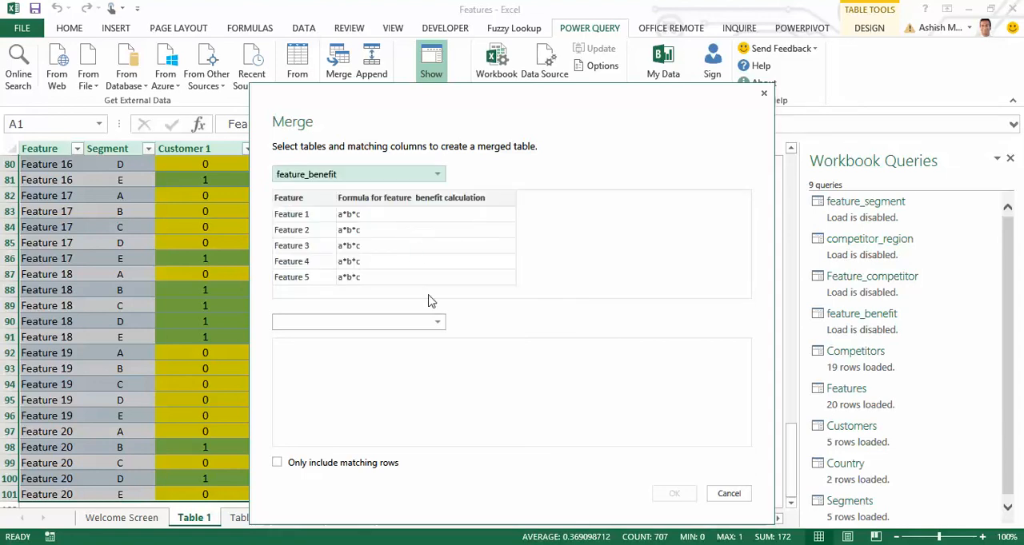
click(438, 324)
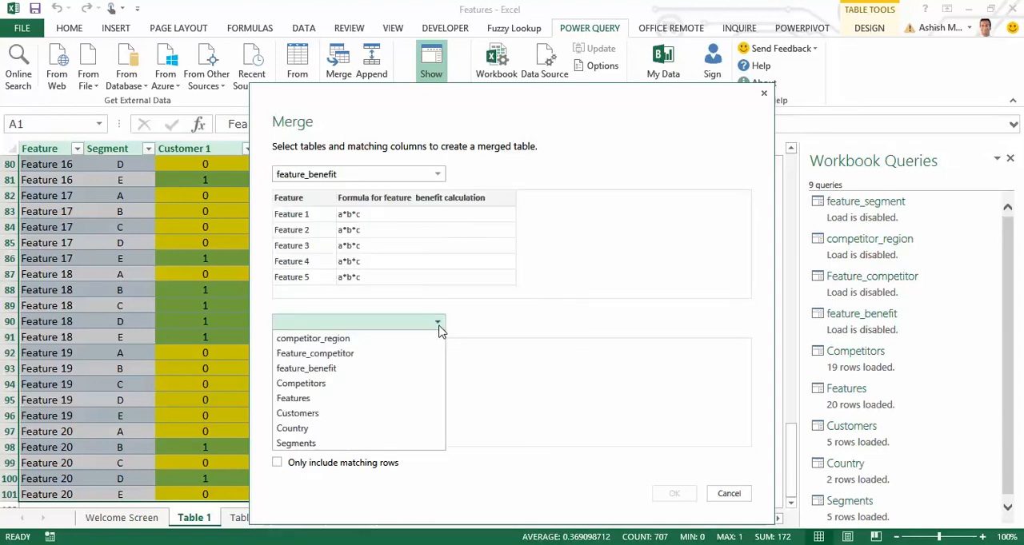
click(392, 355)
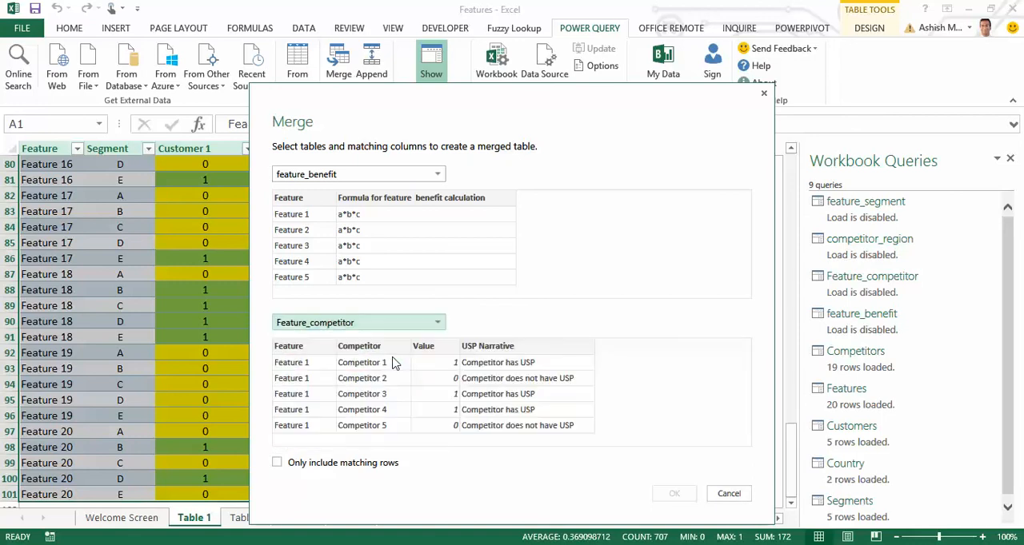
click(303, 210)
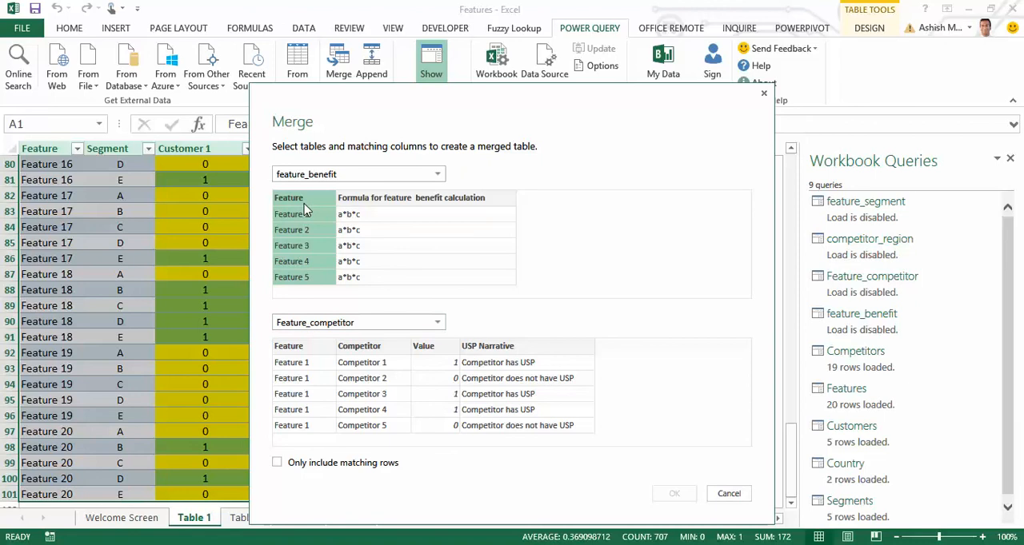
click(312, 356)
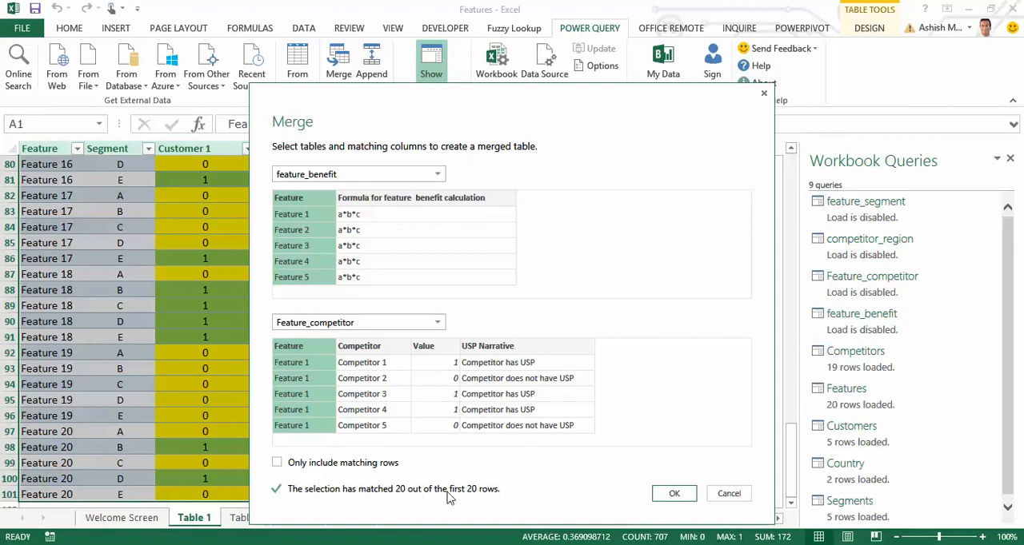
click(675, 493)
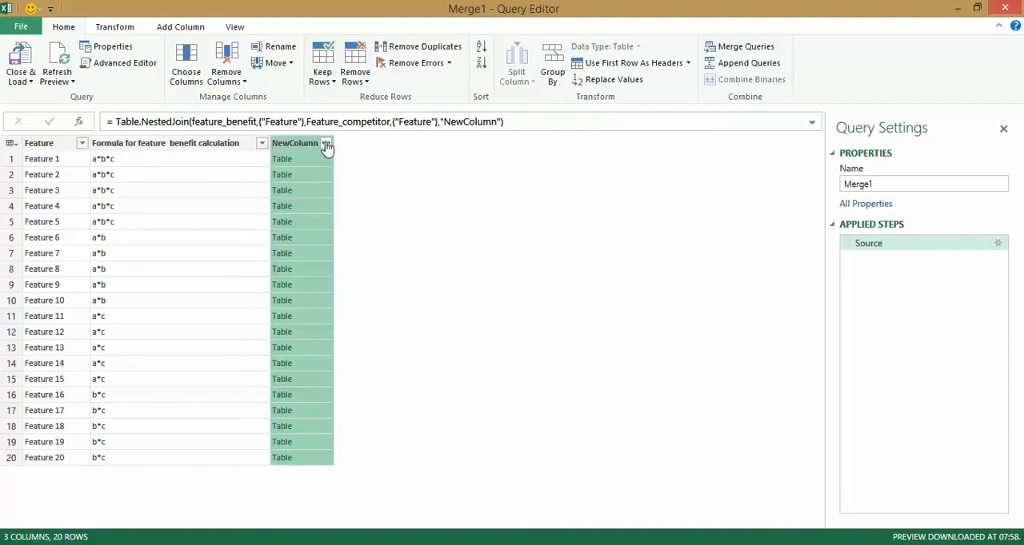
Expand NewColumn in the merged query to its Competitor, Value and USP Narrative columns, leaving out Feature.
click(326, 145)
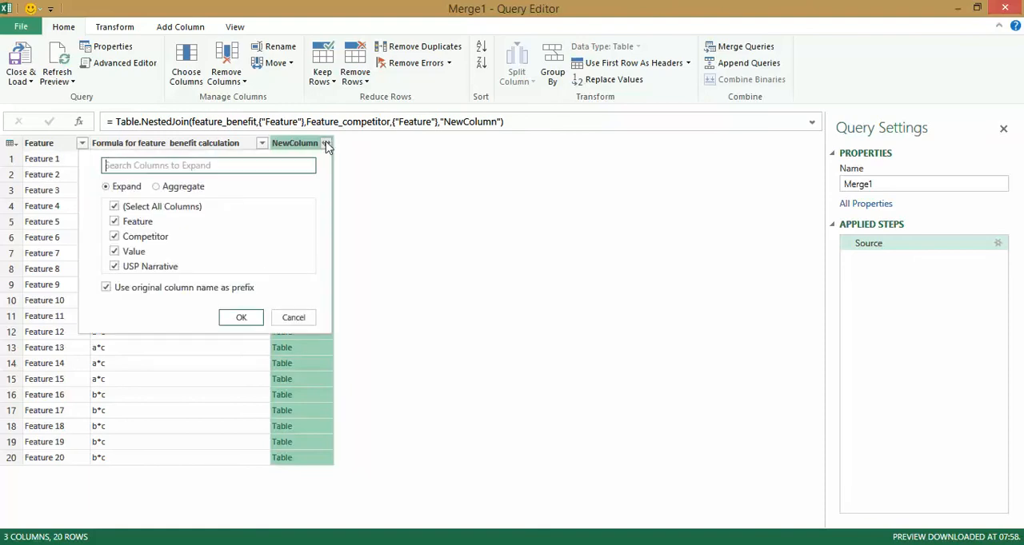
click(115, 222)
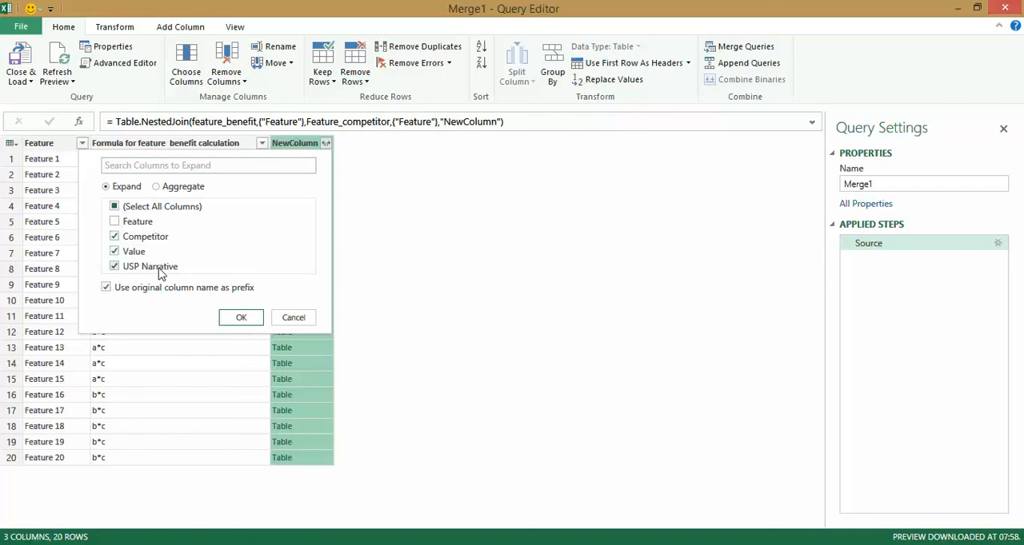
click(241, 318)
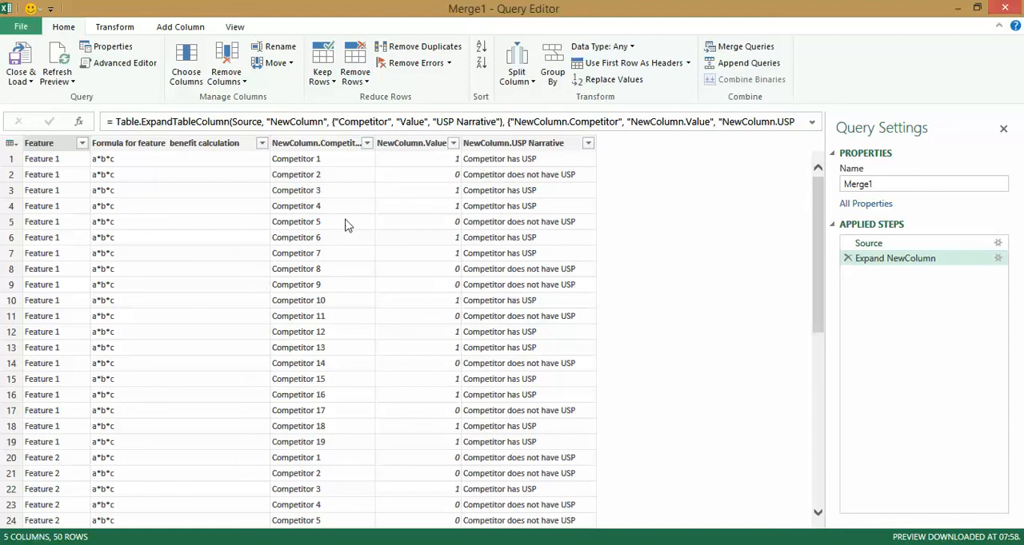
Rename the expanded NewColumn.Competitor column to Competitor.
right_click(320, 151)
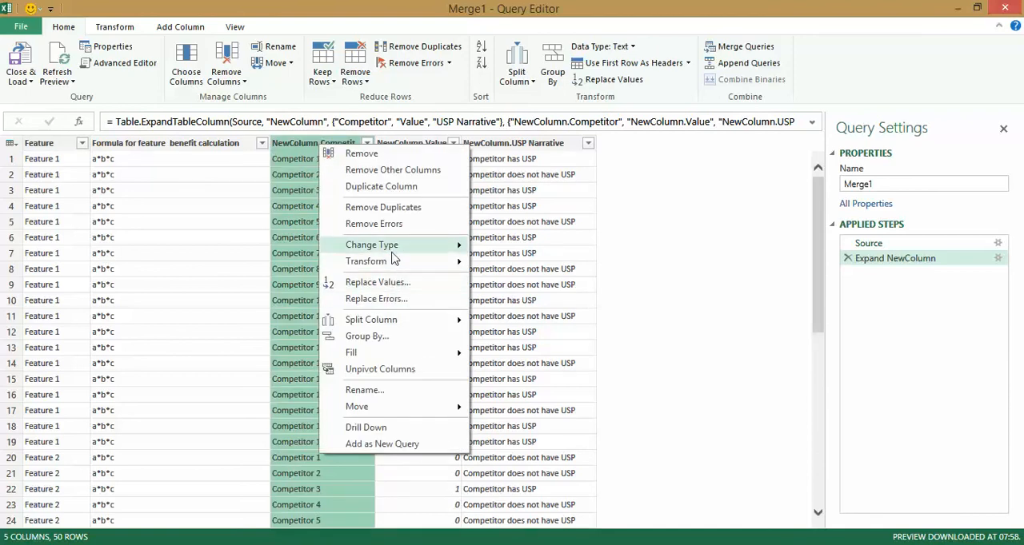
click(372, 391)
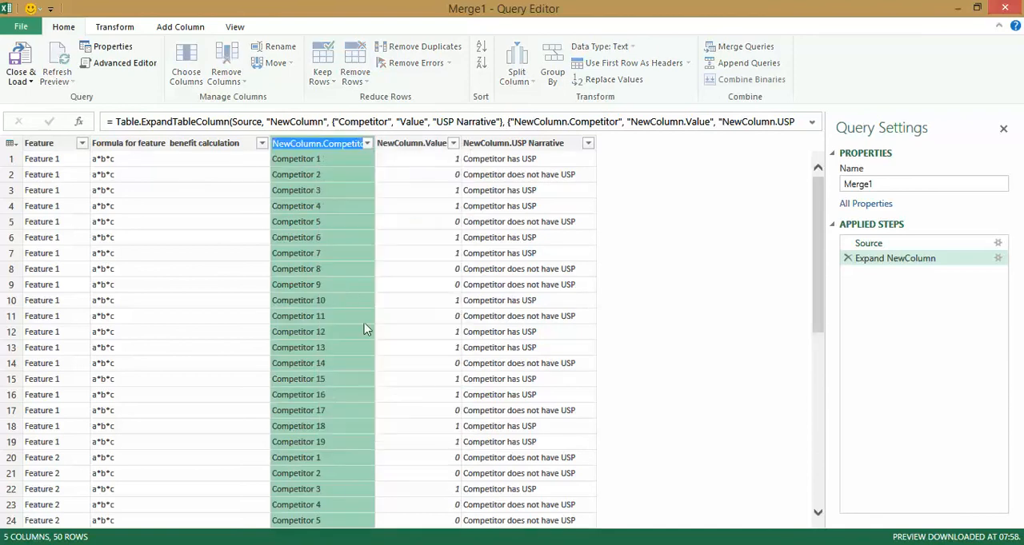
key(End)
key(Left)
key(Left)
key(Left)
key(Left)
key(Left)
key(Left)
key(Left)
key(Left)
key(Left)
key(Left)
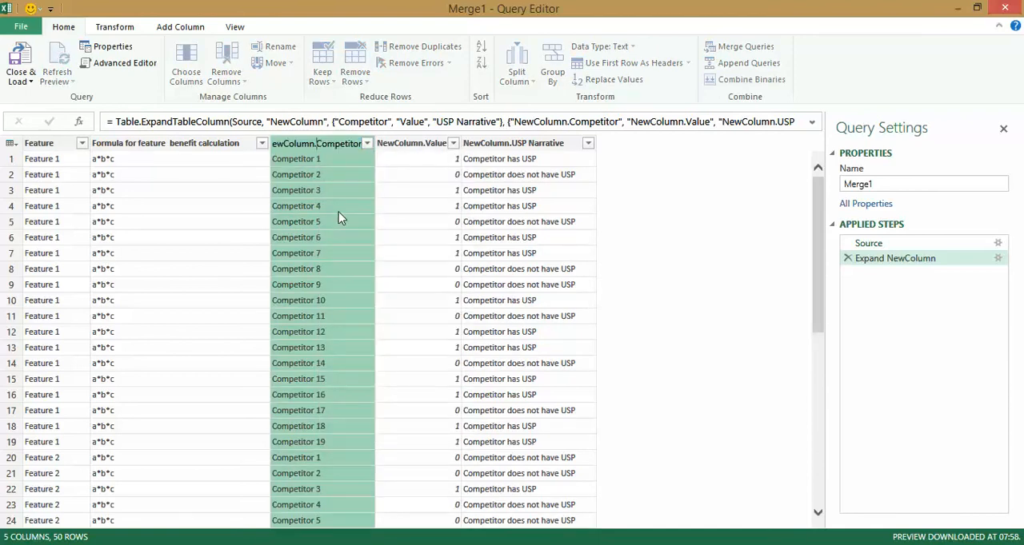
key(shift+Home)
key(Delete)
key(Return)
Rename the expanded NewColumn.Value column to Value.
click(393, 144)
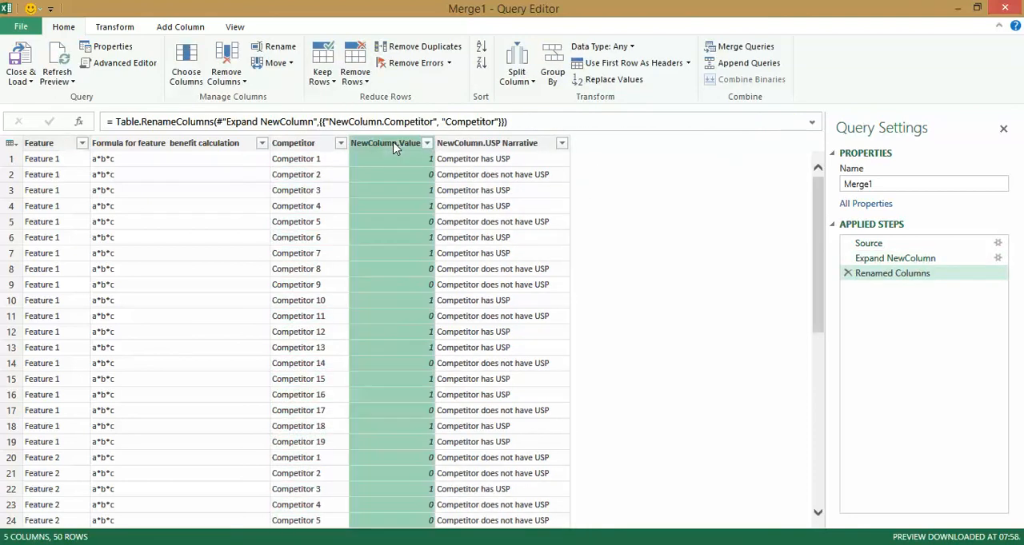
right_click(393, 143)
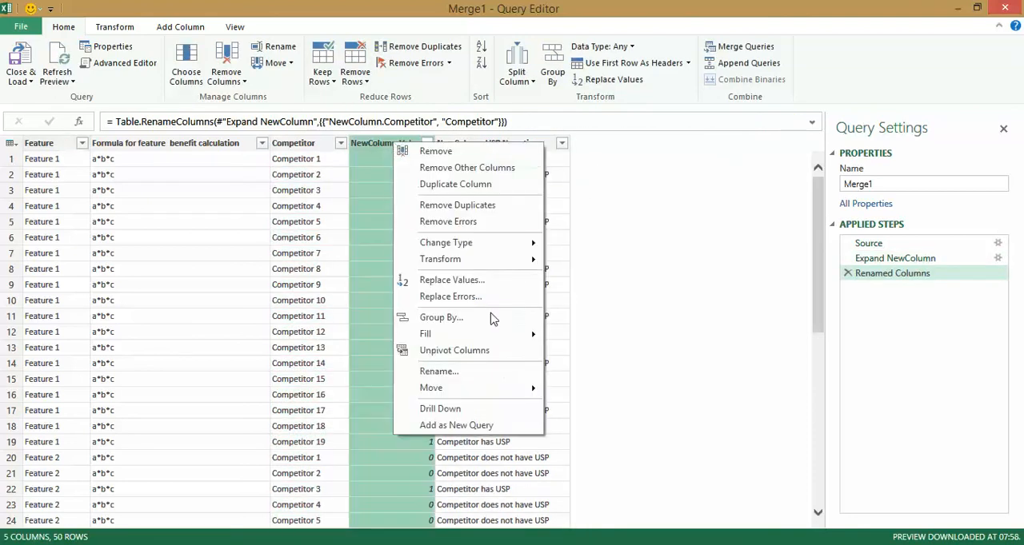
click(494, 372)
click(403, 142)
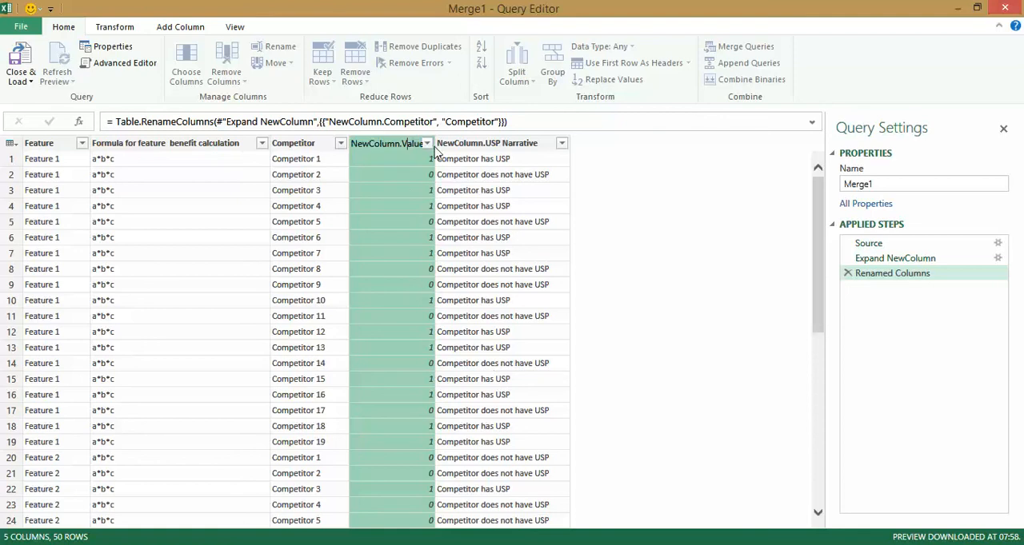
key(shift+Home)
key(BackSpace)
key(Return)
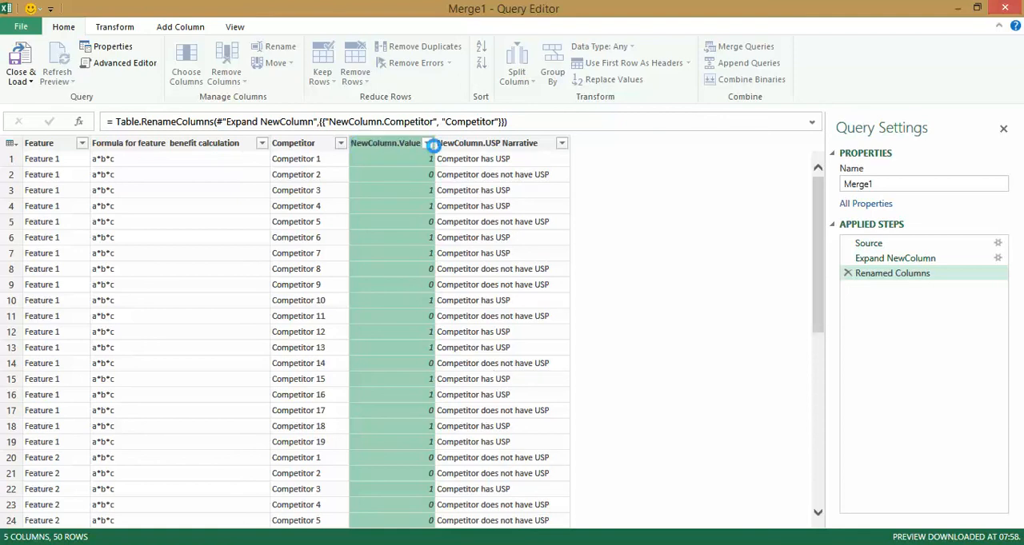
Rename the expanded NewColumn.USP Narrative column to USP Narrative.
click(442, 144)
right_click(445, 146)
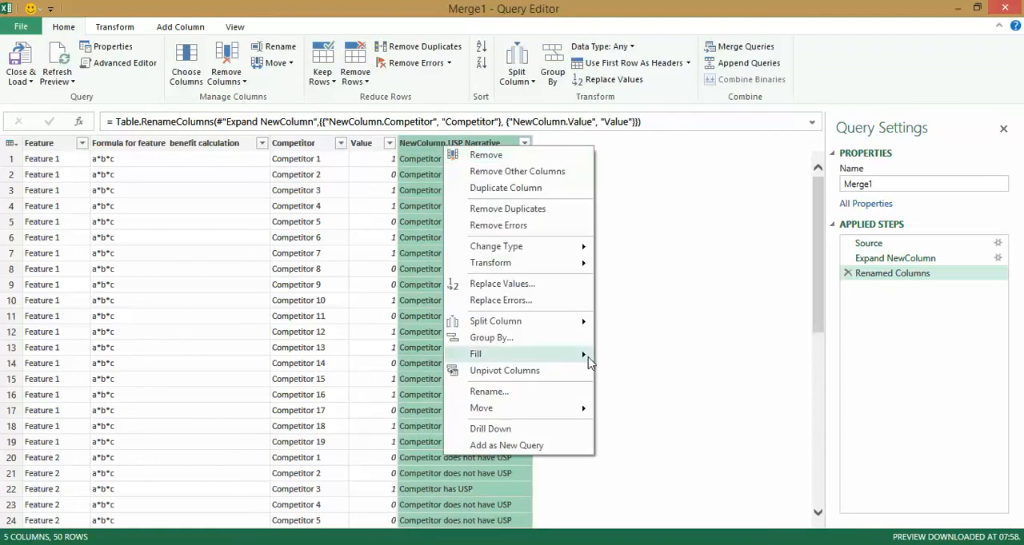
click(558, 399)
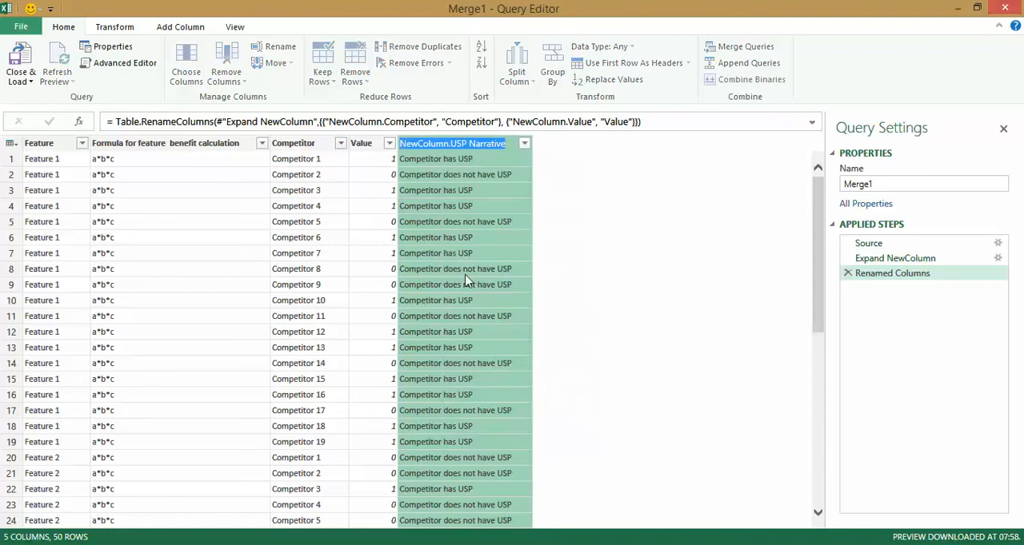
click(458, 144)
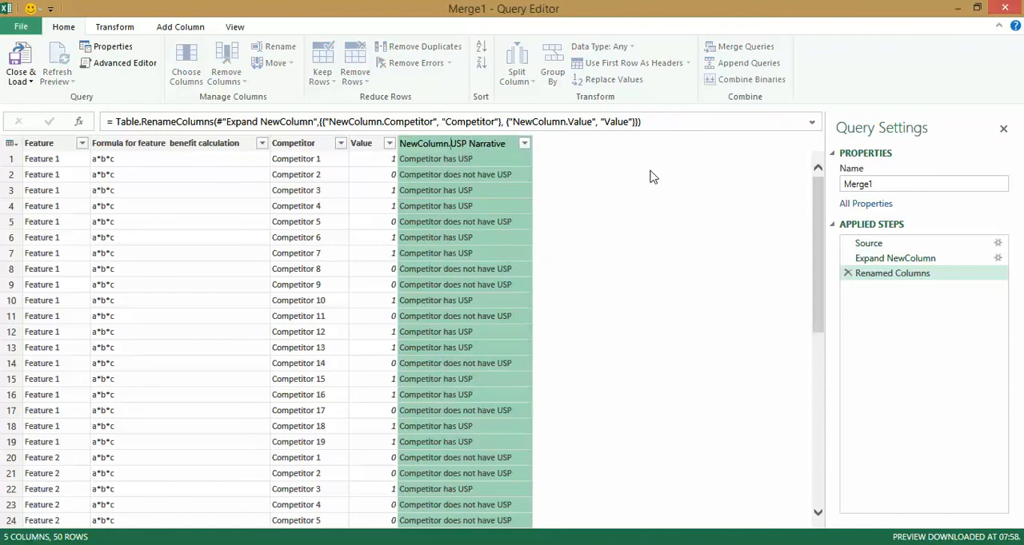
key(BackSpace)
key(BackSpace)
key(BackSpace)
key(BackSpace)
key(BackSpace)
key(BackSpace)
key(BackSpace)
key(BackSpace)
key(BackSpace)
key(BackSpace)
key(Return)
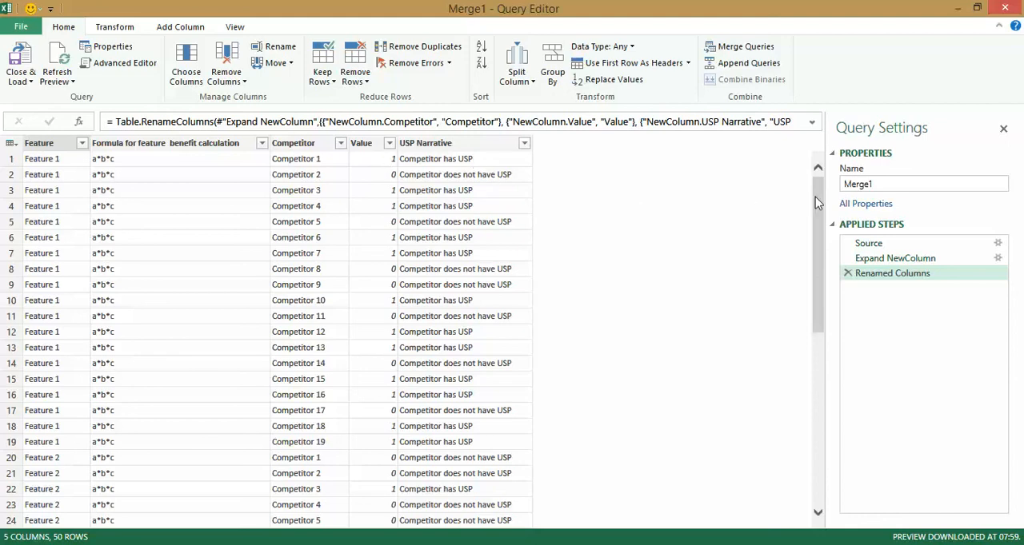
Name the merged query Bridge Table 1 and load it as a connection only, without adding it to the Data Model.
drag(878, 184, 828, 187)
text(Bridge Table)
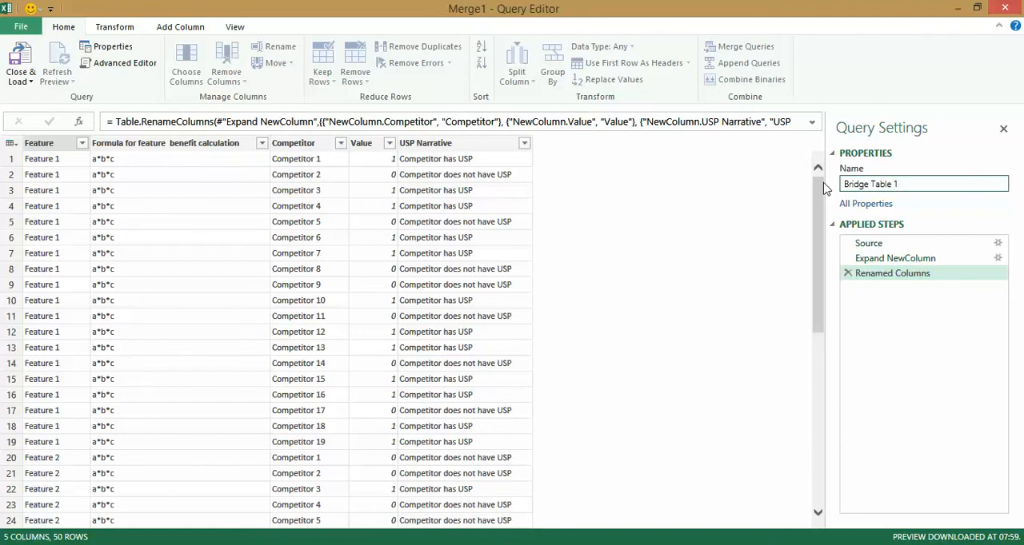
click(21, 80)
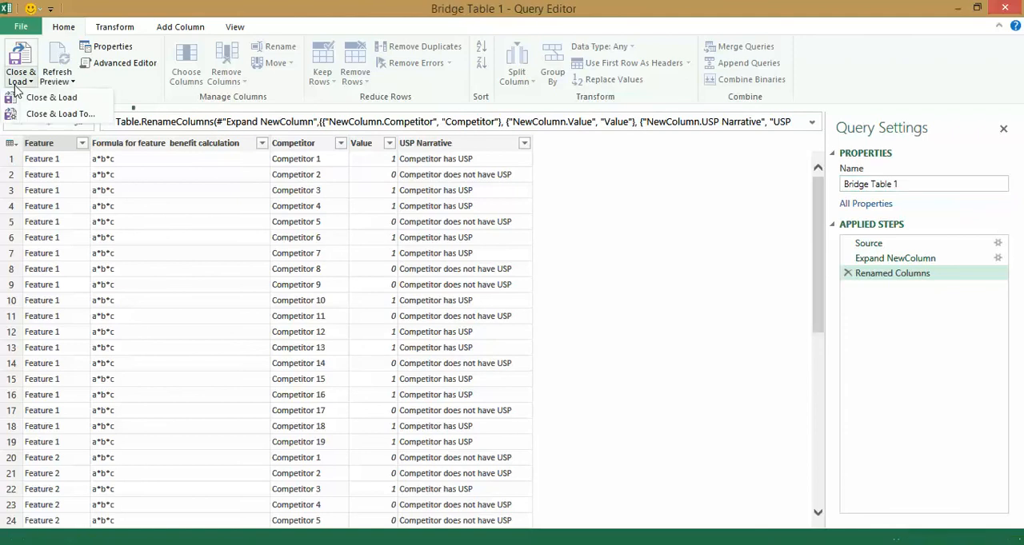
click(56, 114)
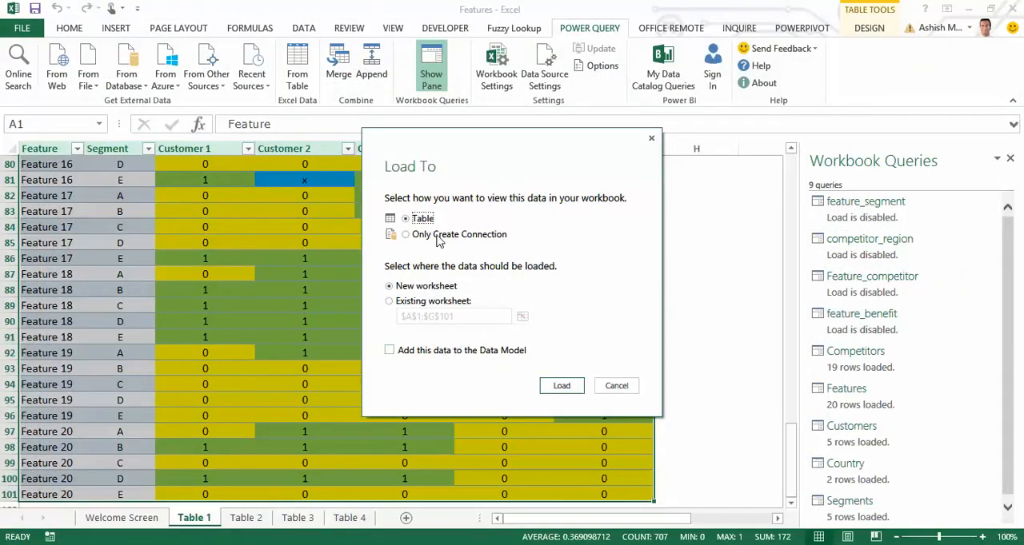
click(437, 236)
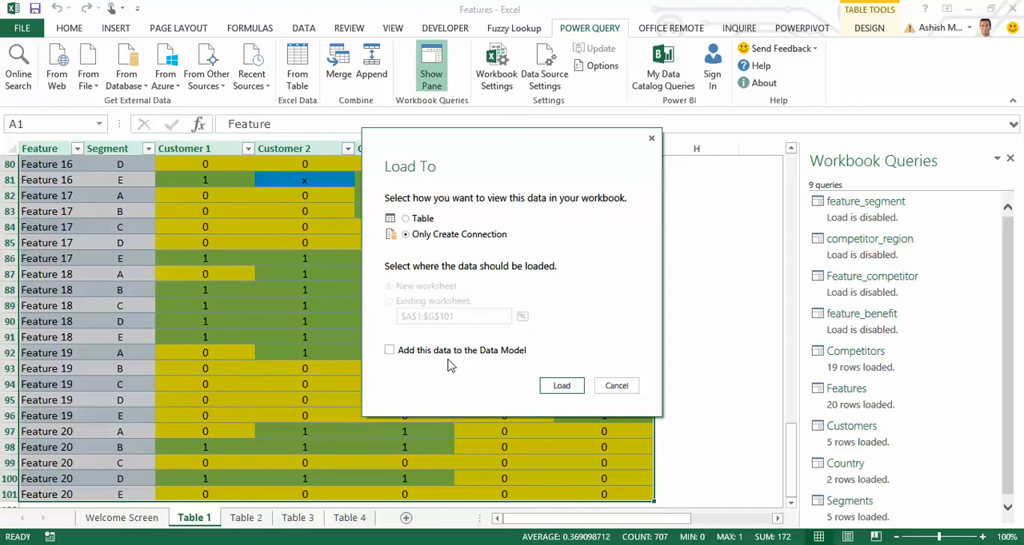
click(563, 387)
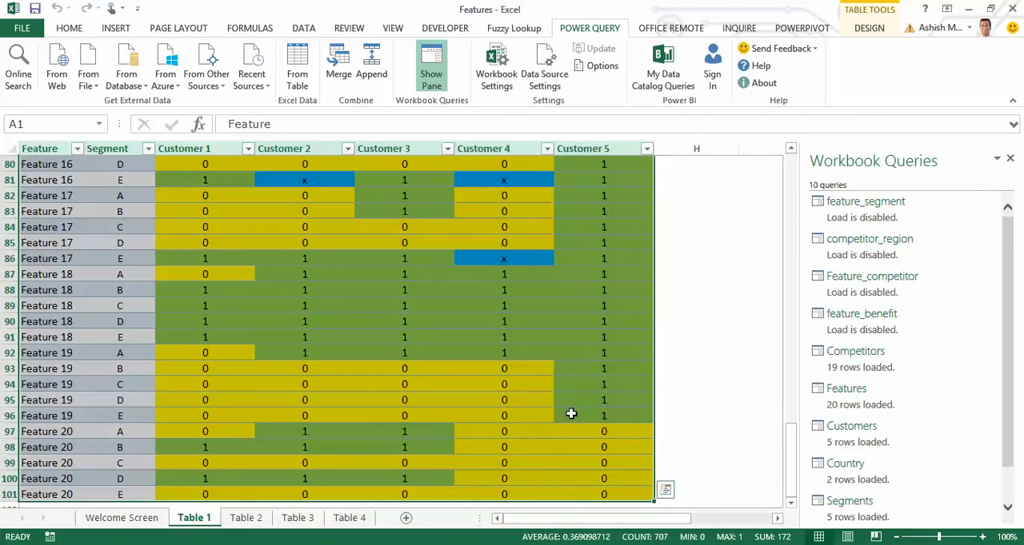
Merge the Bridge Table 1 query with competitor_region, matching on the Competitor column in both tables.
drag(1009, 448, 1017, 497)
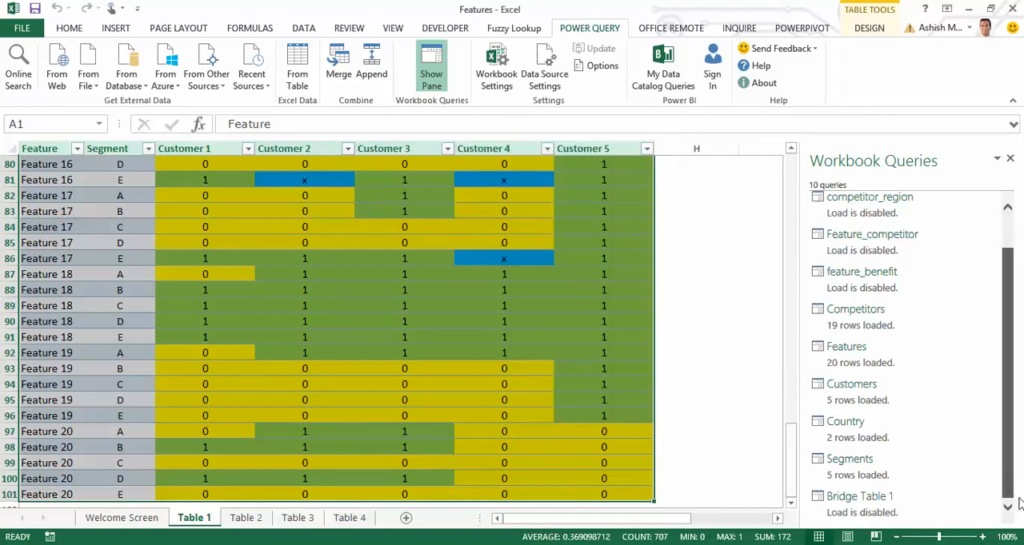
mouse_move(895, 507)
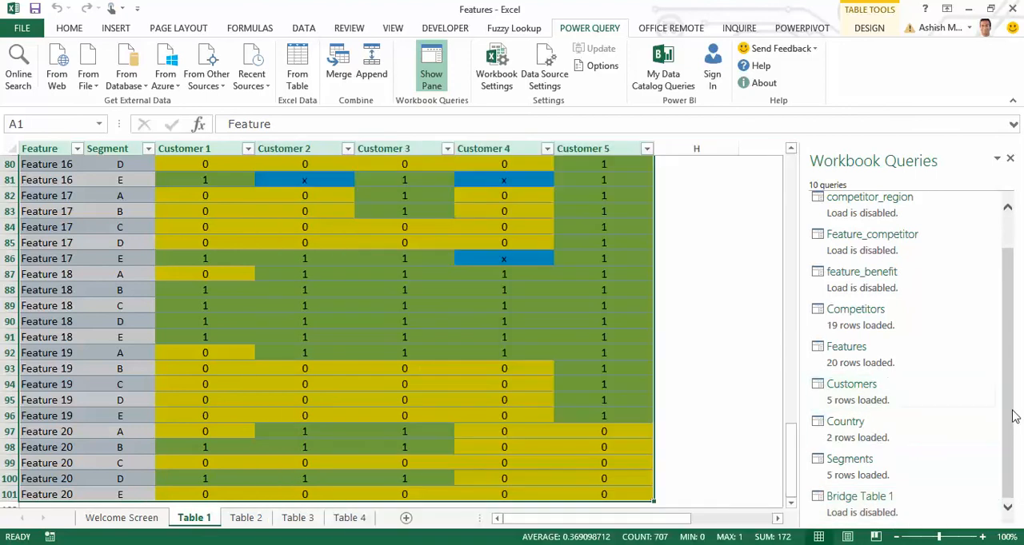
drag(1013, 416, 1007, 377)
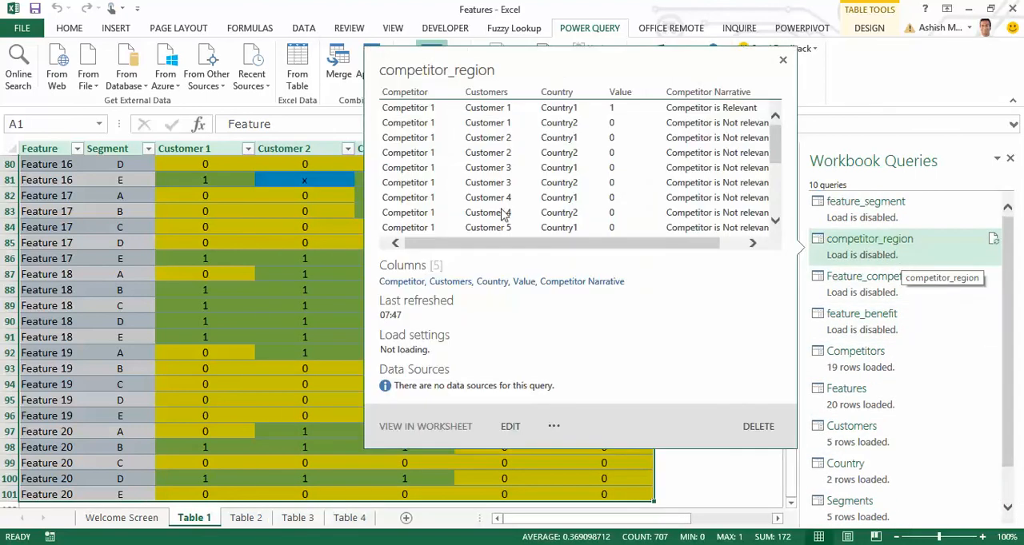
click(338, 66)
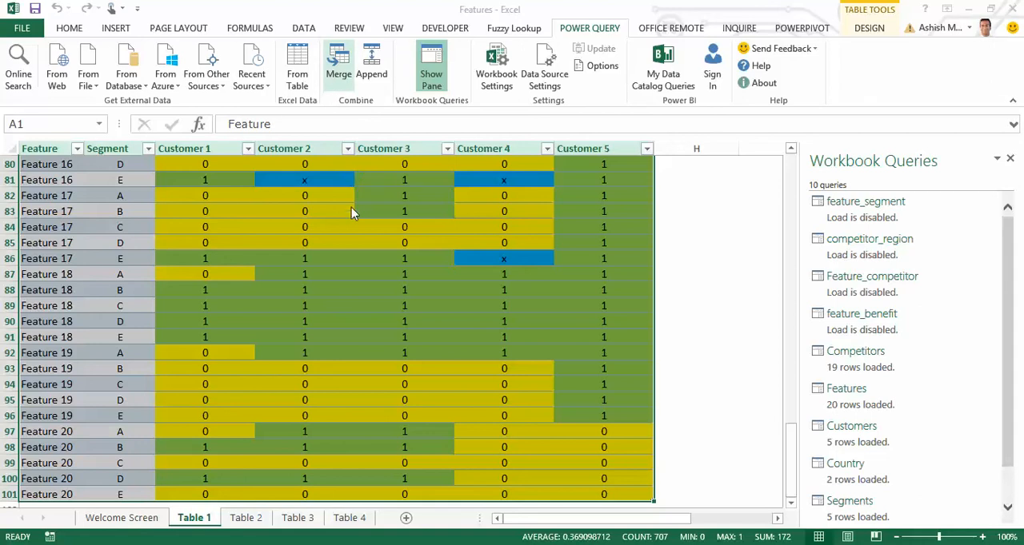
click(434, 144)
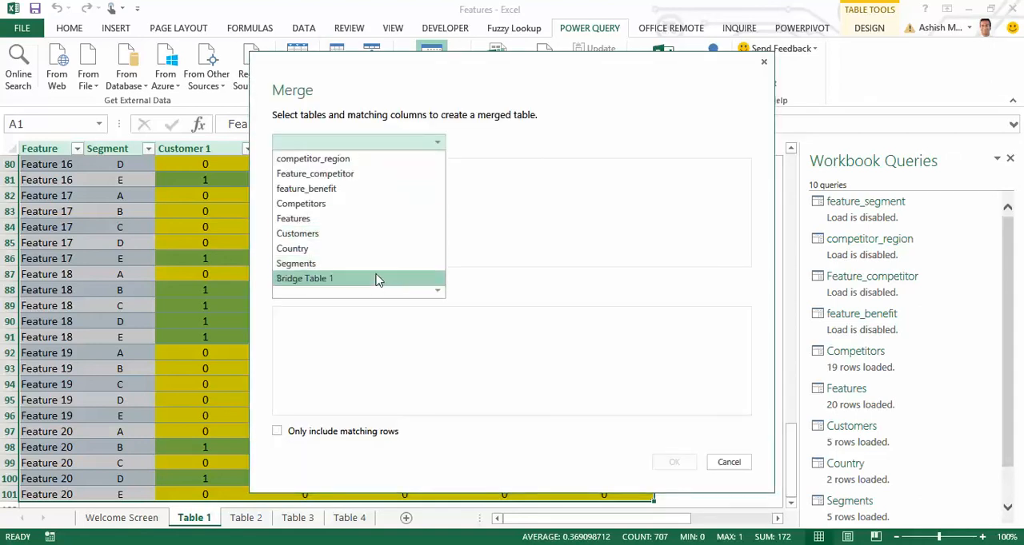
click(377, 279)
click(378, 289)
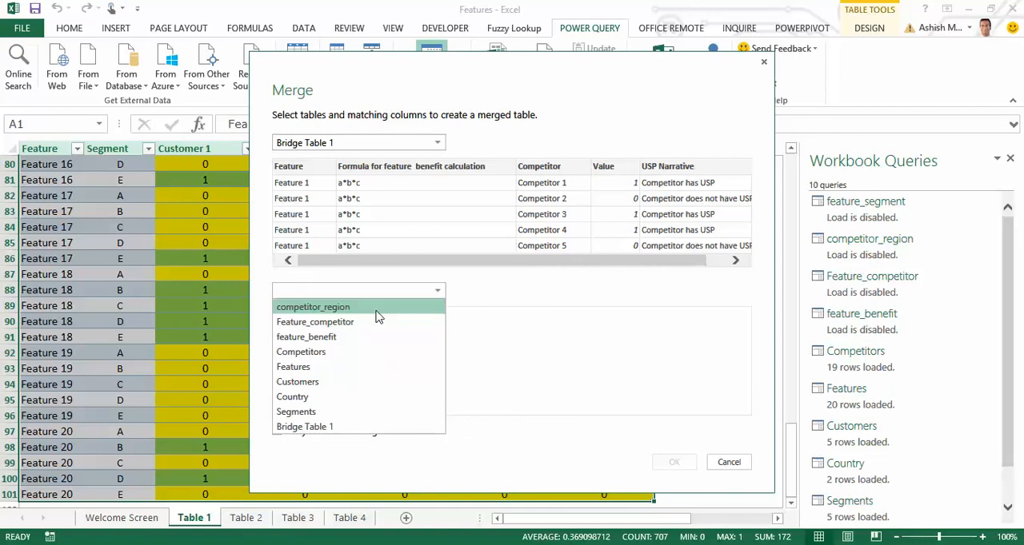
click(376, 309)
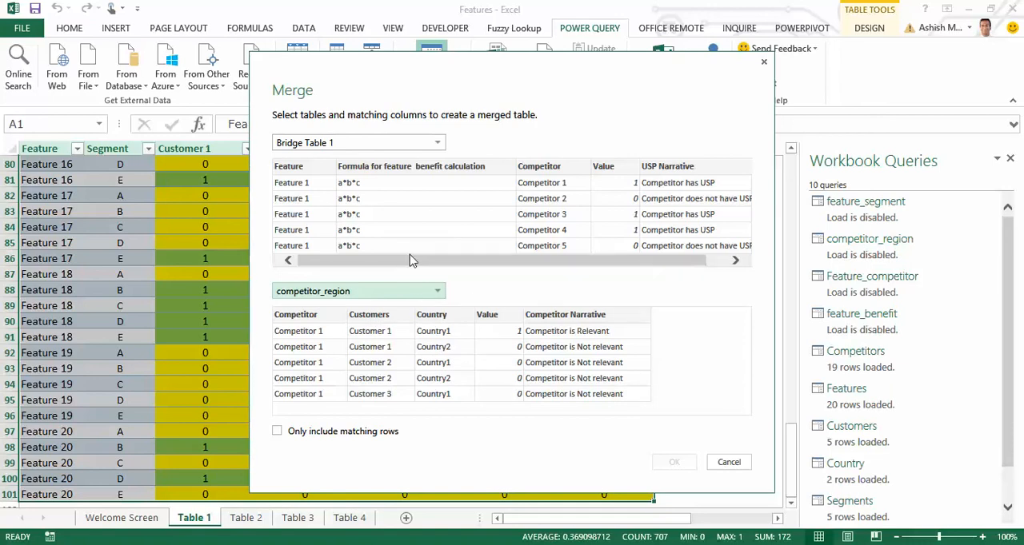
click(550, 169)
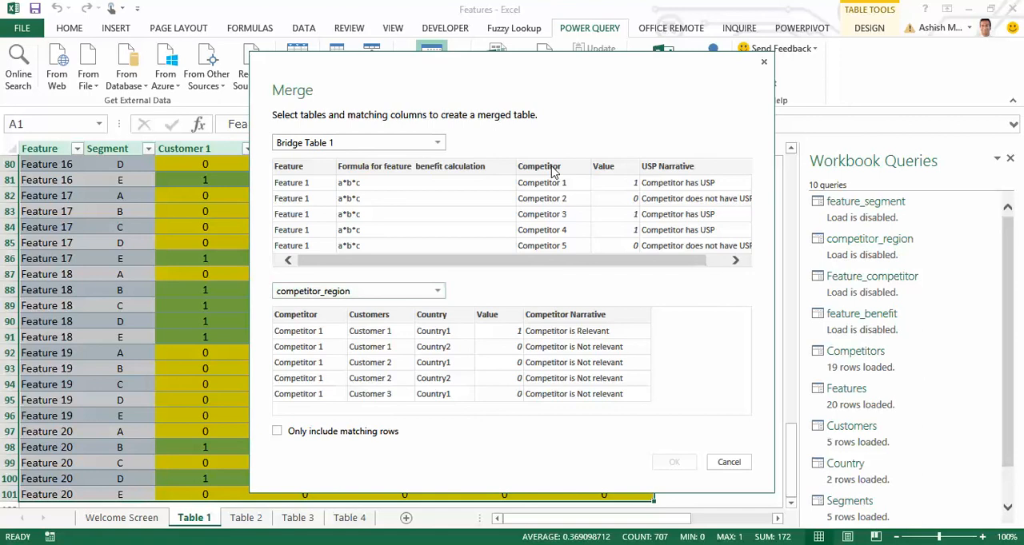
click(297, 316)
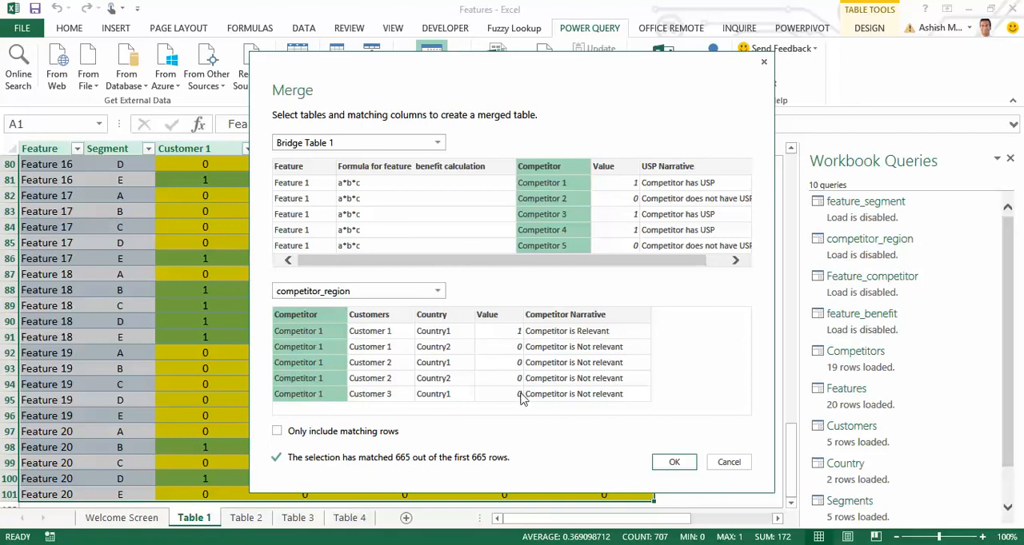
click(674, 462)
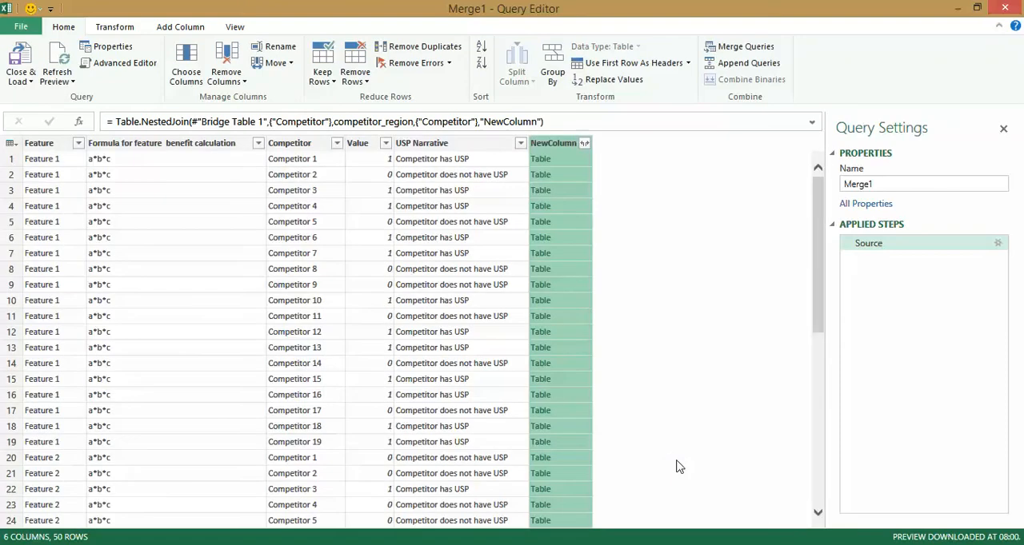
Expand NewColumn in the second merge to Customers, Country, Value and Competitor Narrative, leaving out Competitor.
click(585, 143)
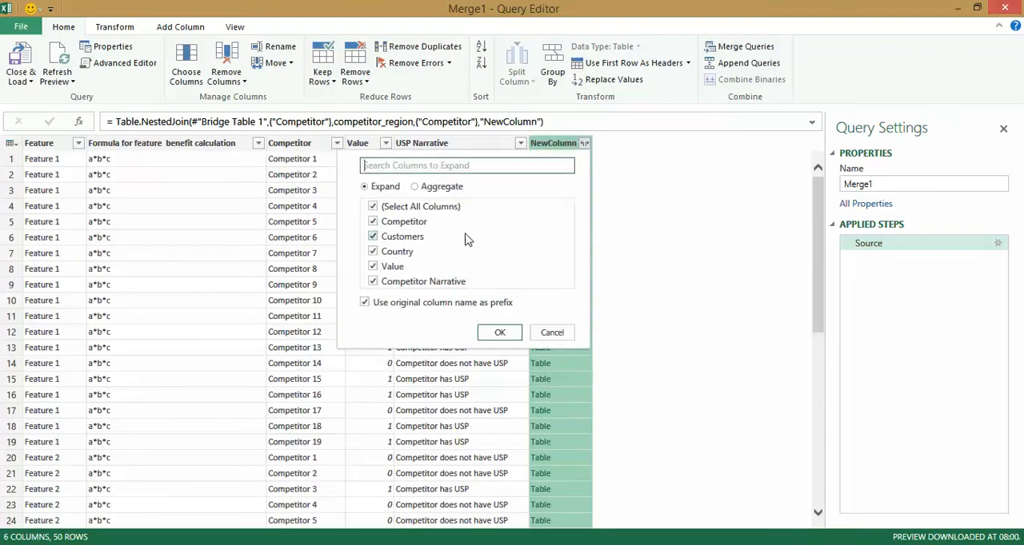
click(373, 223)
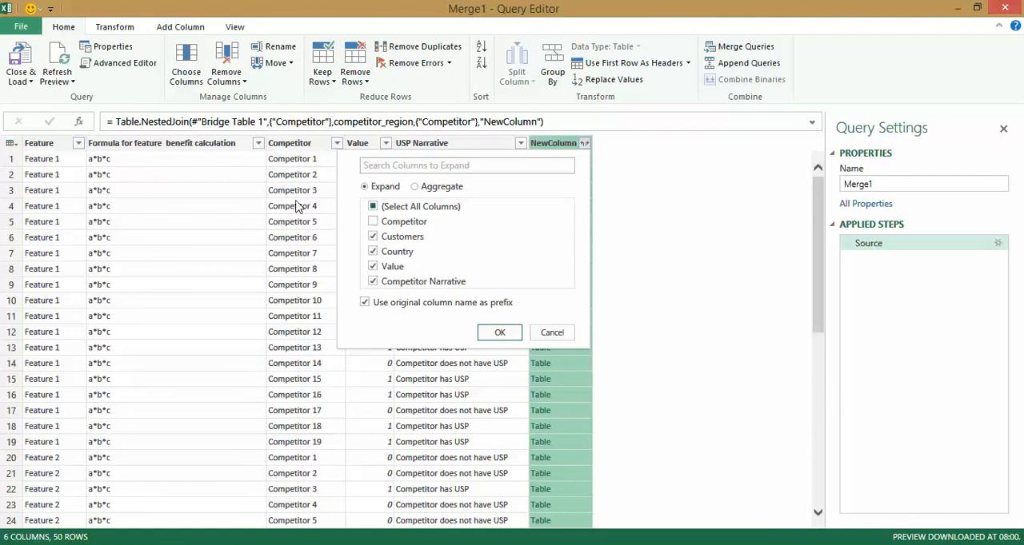
click(498, 331)
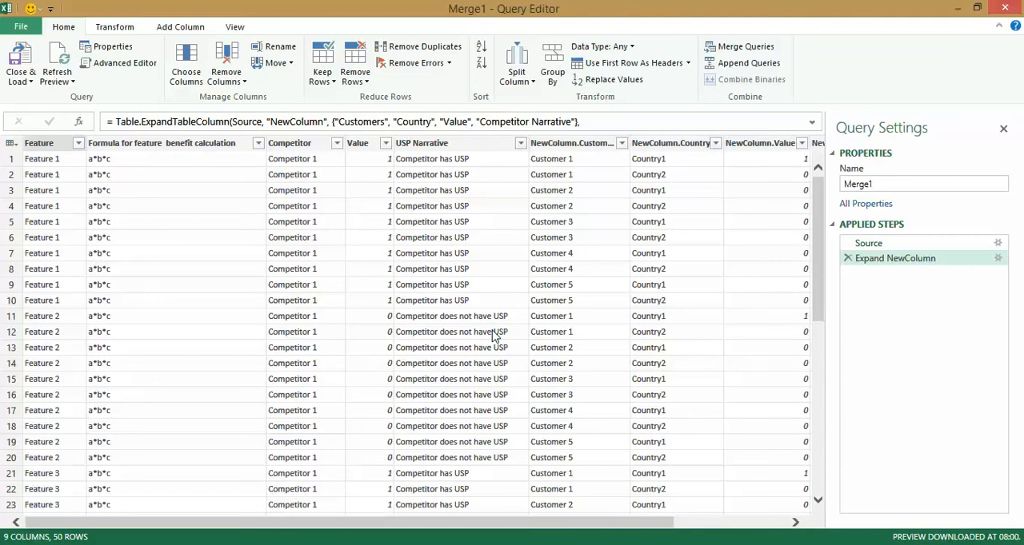
Rename the expanded NewColumn.Customers column to Customers.
right_click(569, 146)
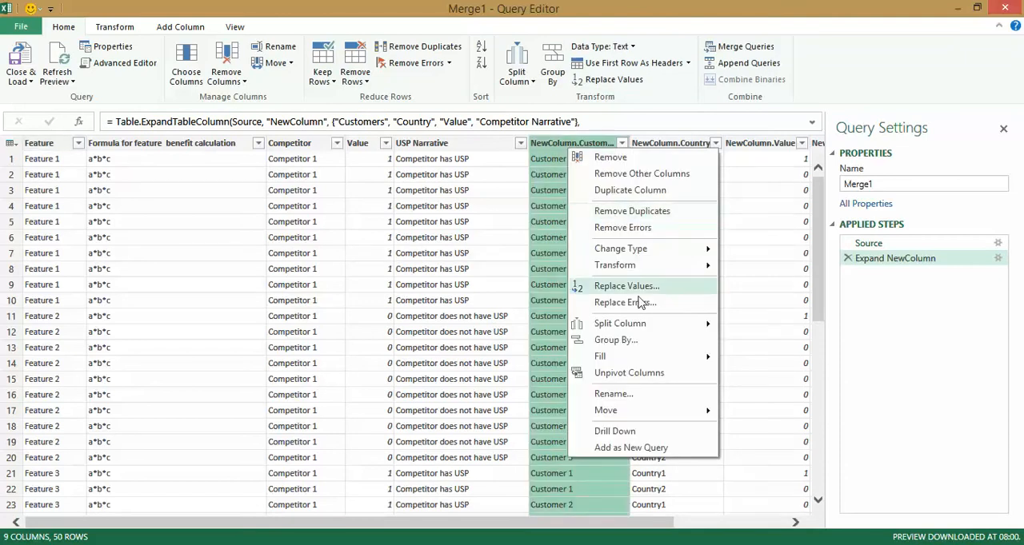
click(612, 394)
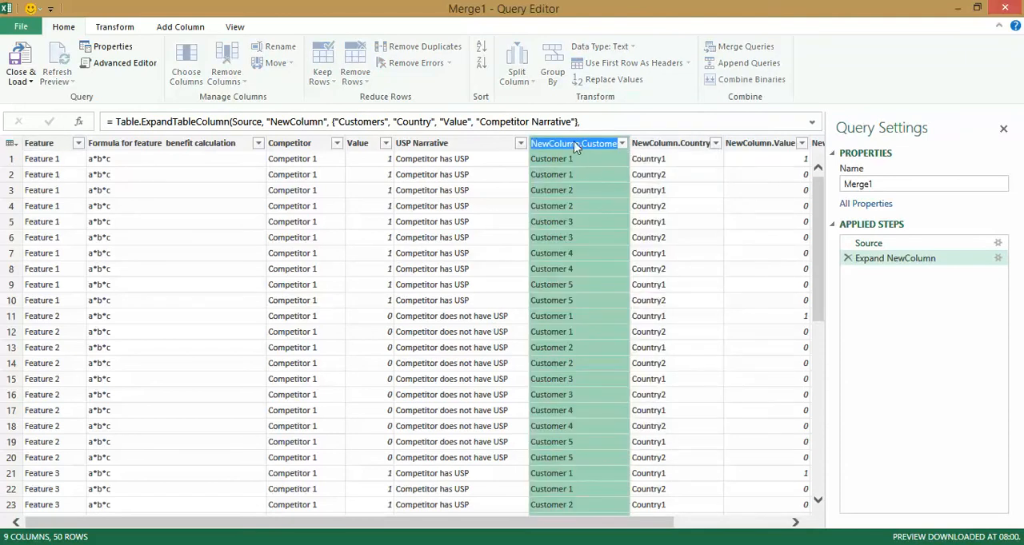
key(shift+Home)
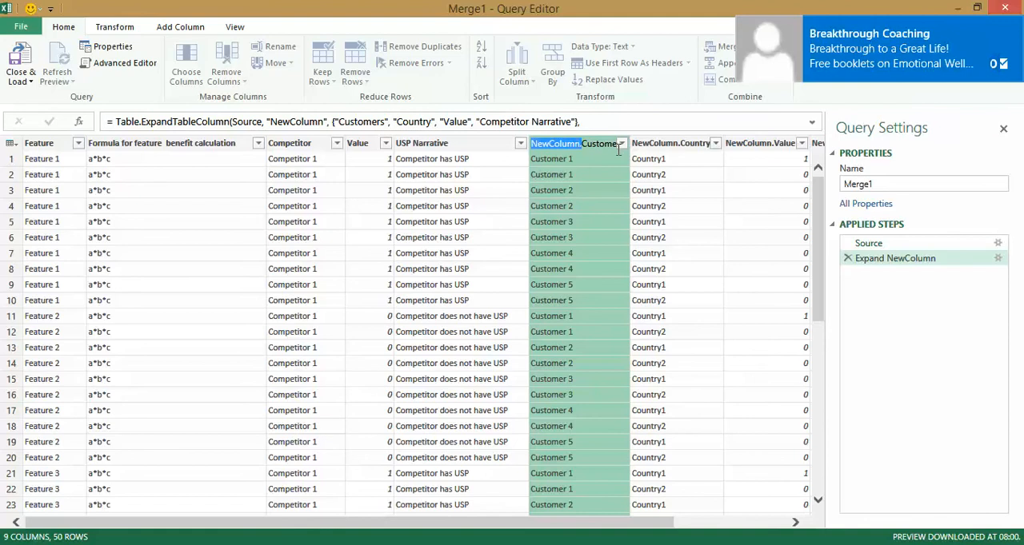
key(BackSpace)
key(Return)
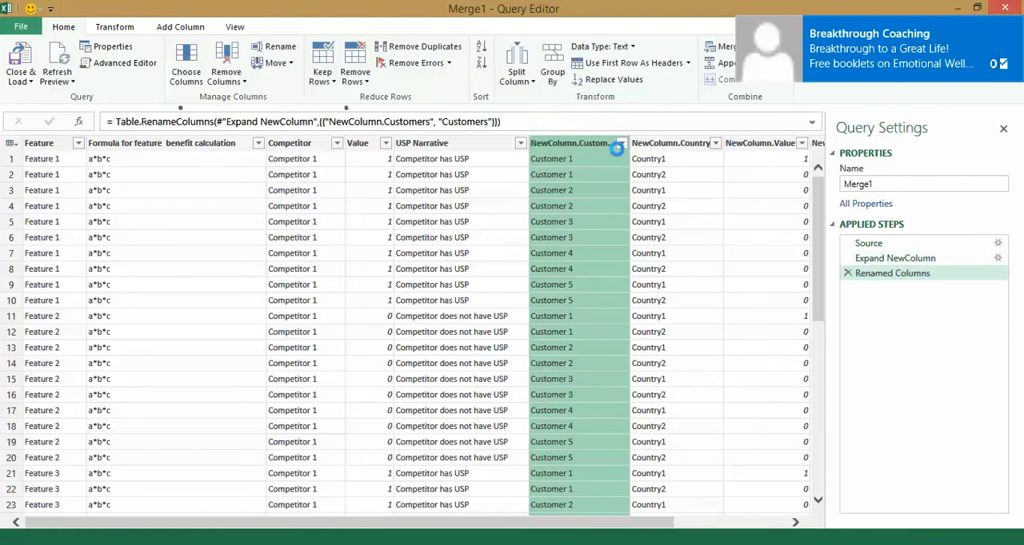
Rename the expanded NewColumn.Country column to Country.
right_click(623, 149)
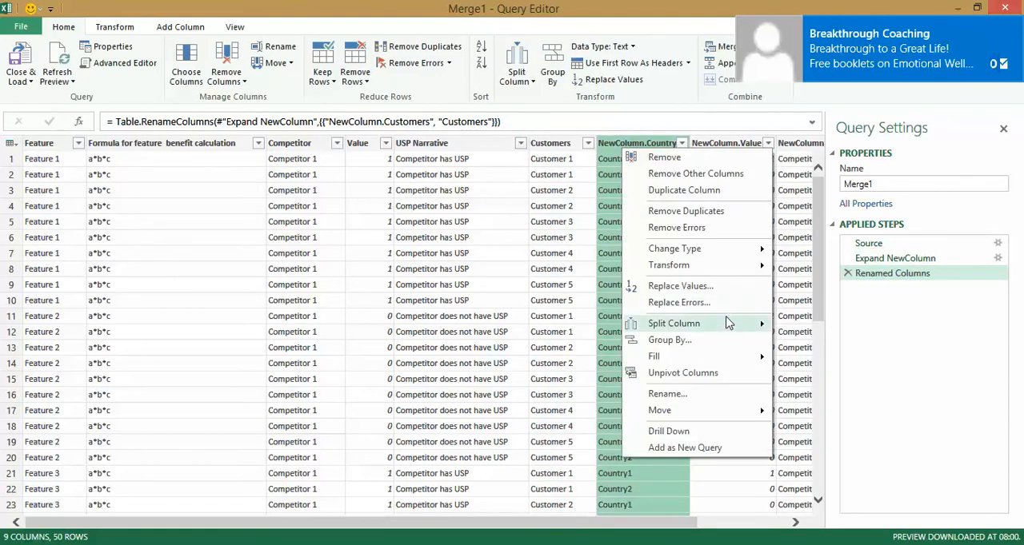
click(667, 394)
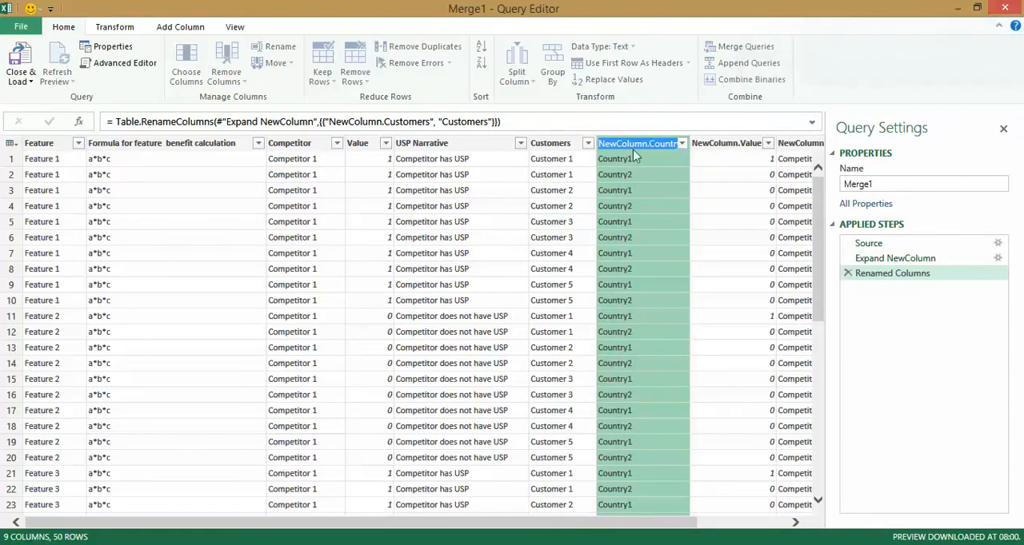
click(648, 144)
key(shift+Home)
key(BackSpace)
key(Return)
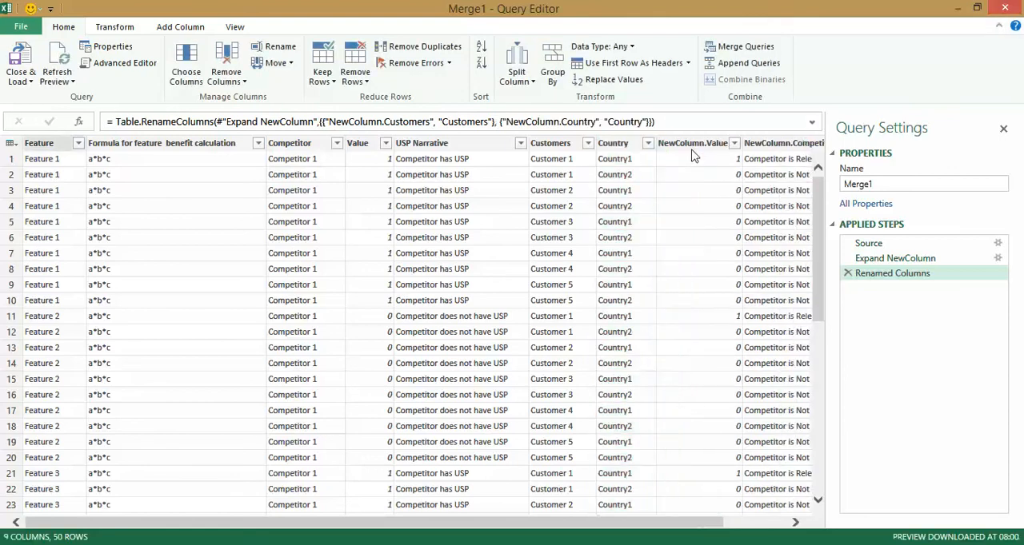
Try to rename the expanded NewColumn.Value column to Value.
click(692, 144)
right_click(692, 147)
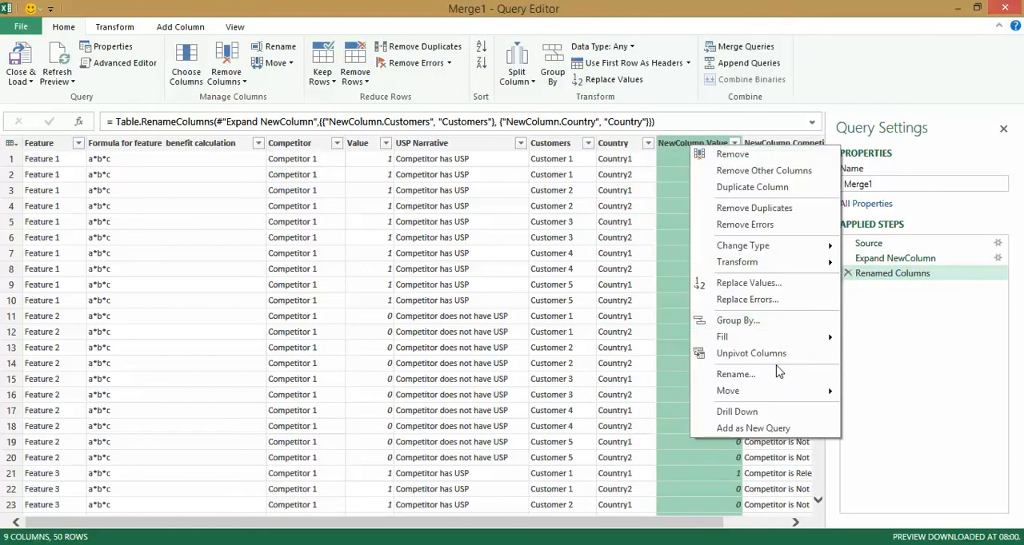
key(Escape)
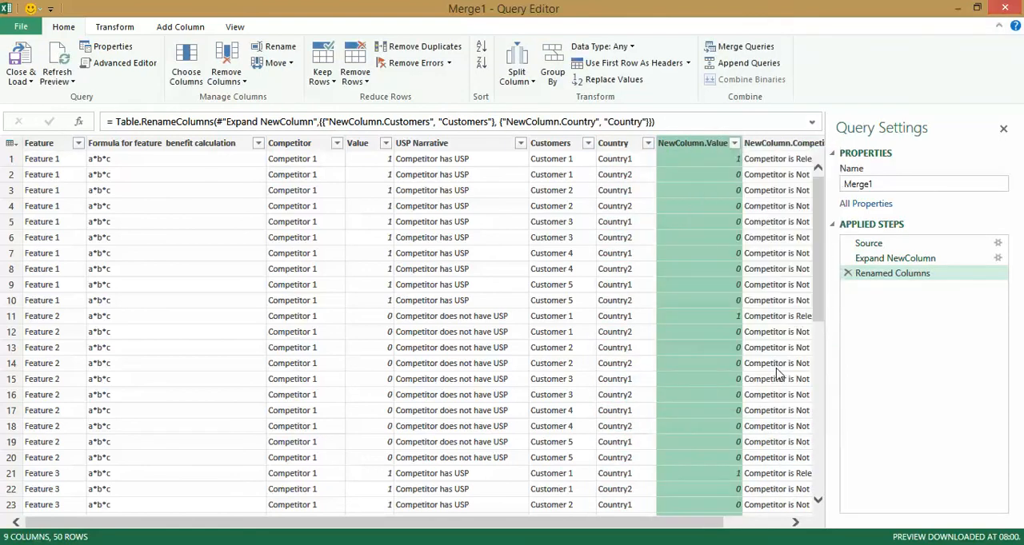
right_click(707, 144)
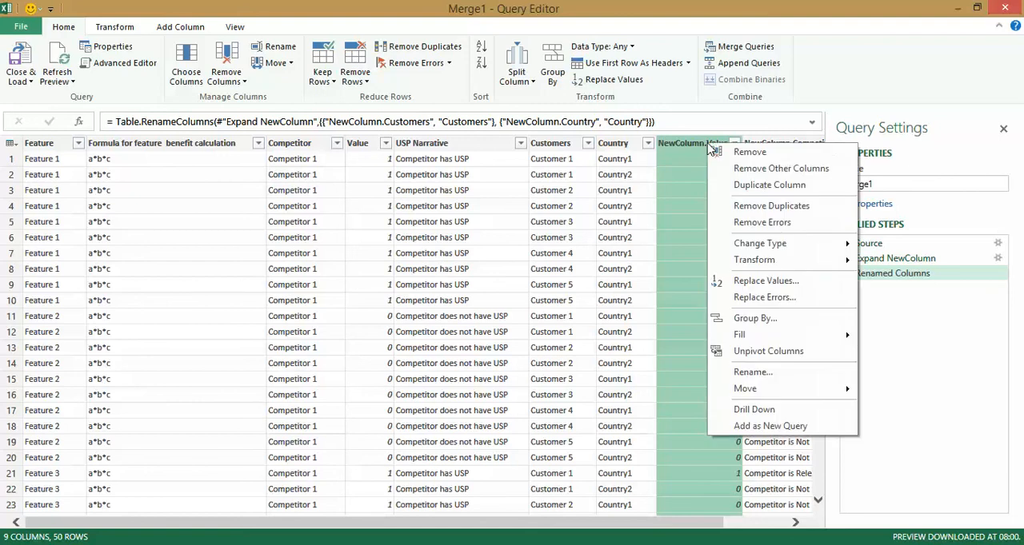
click(752, 373)
click(706, 142)
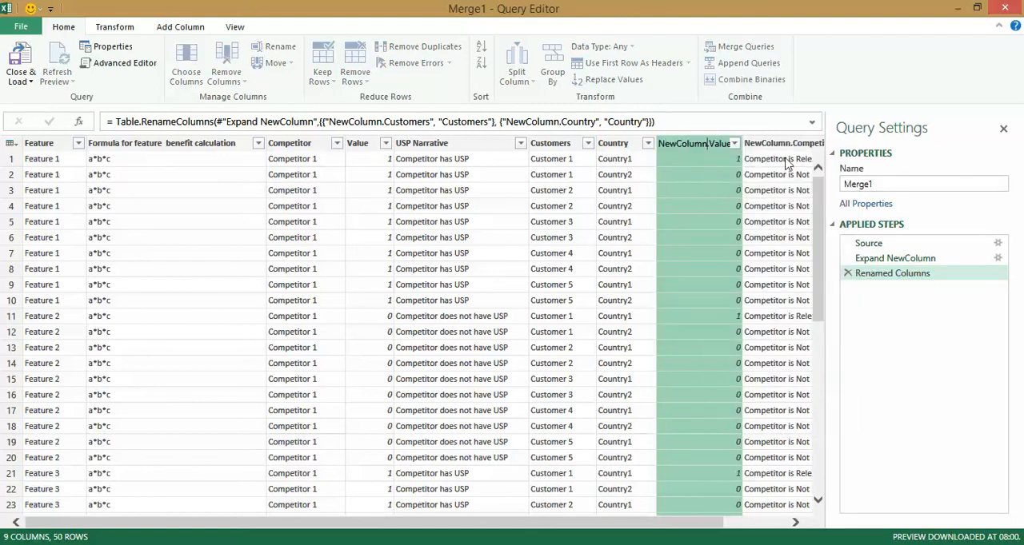
key(shift+Home)
key(BackSpace)
key(Return)
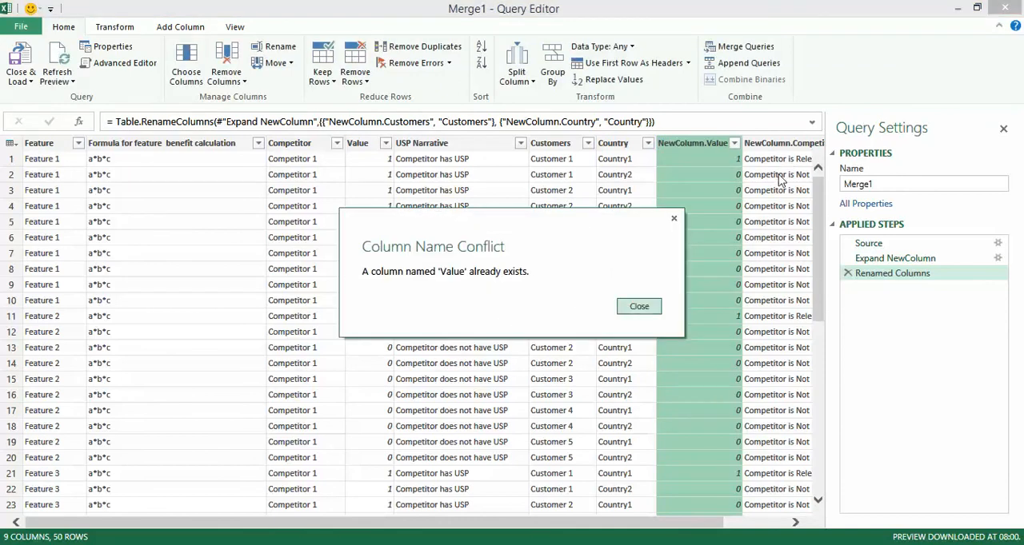
key(Escape)
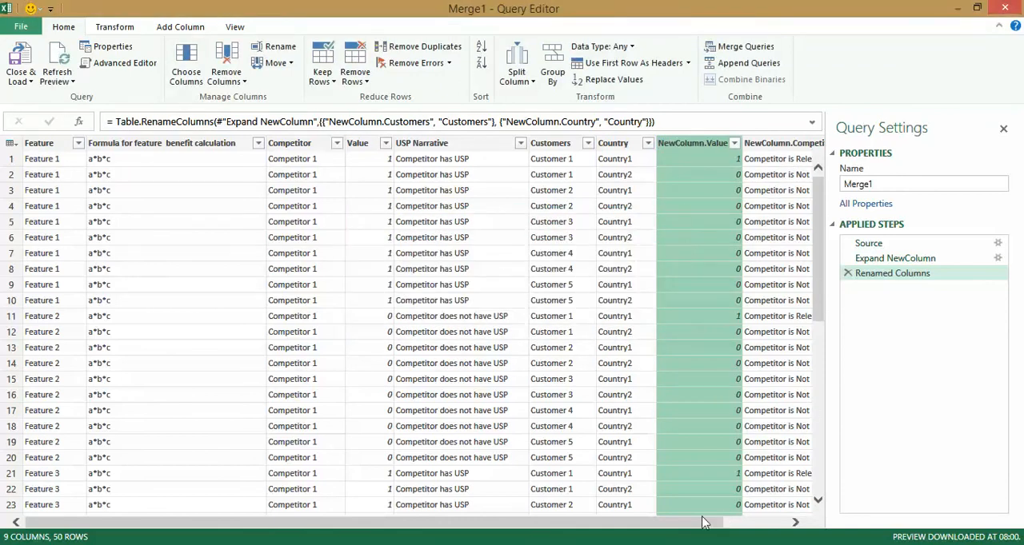
Rename the expanded NewColumn.Value column to Value1.
drag(704, 522, 794, 522)
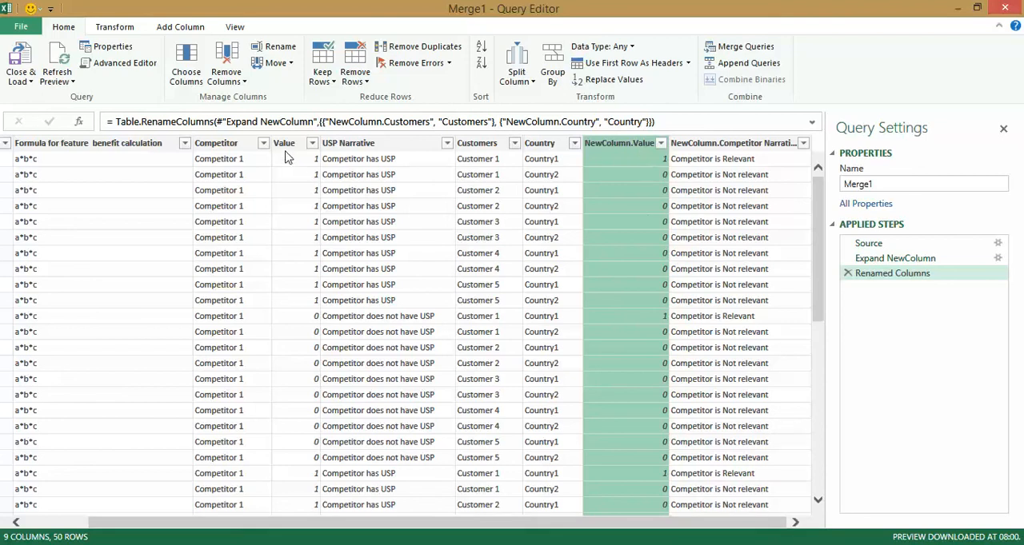
right_click(623, 144)
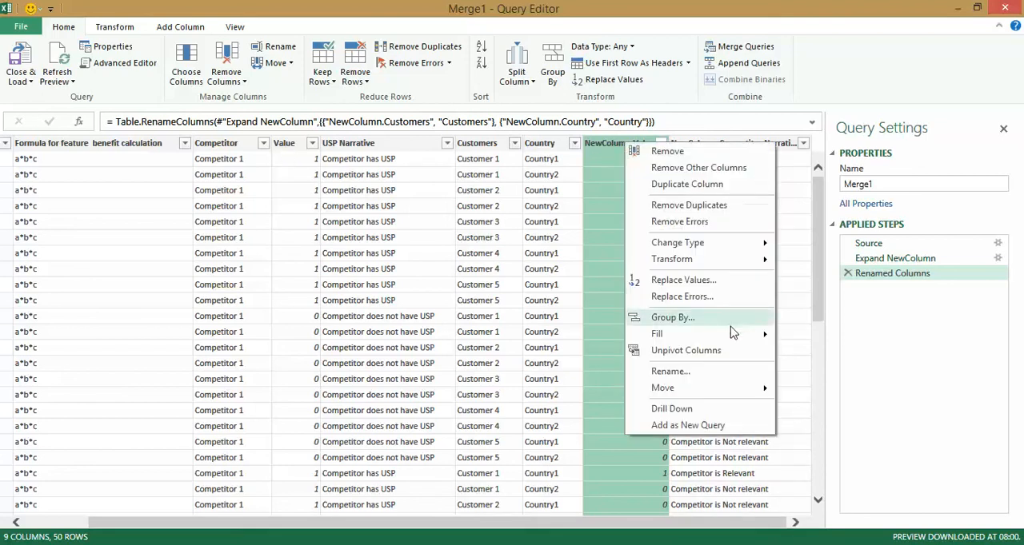
click(730, 373)
click(629, 145)
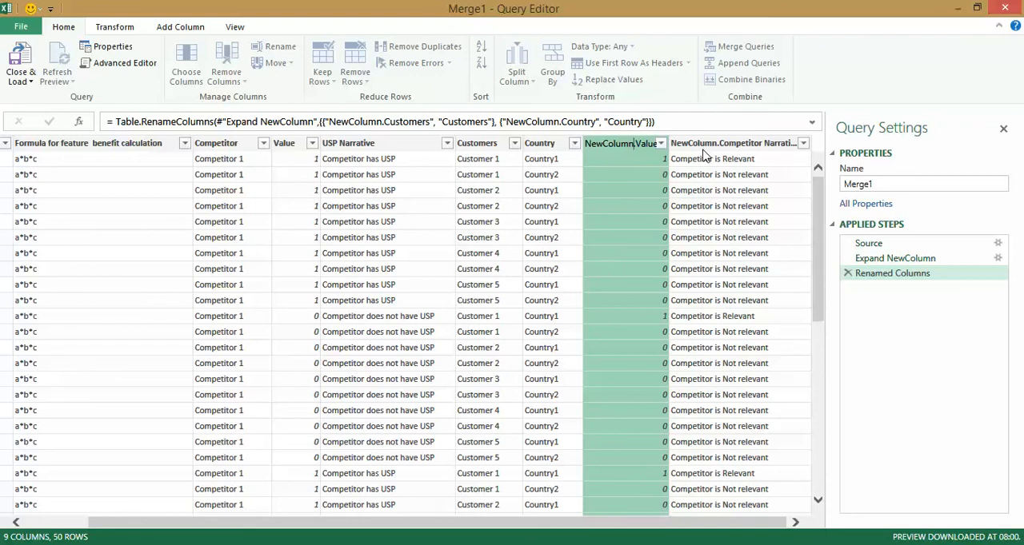
key(shift+Home)
key(BackSpace)
text(1)
key(Return)
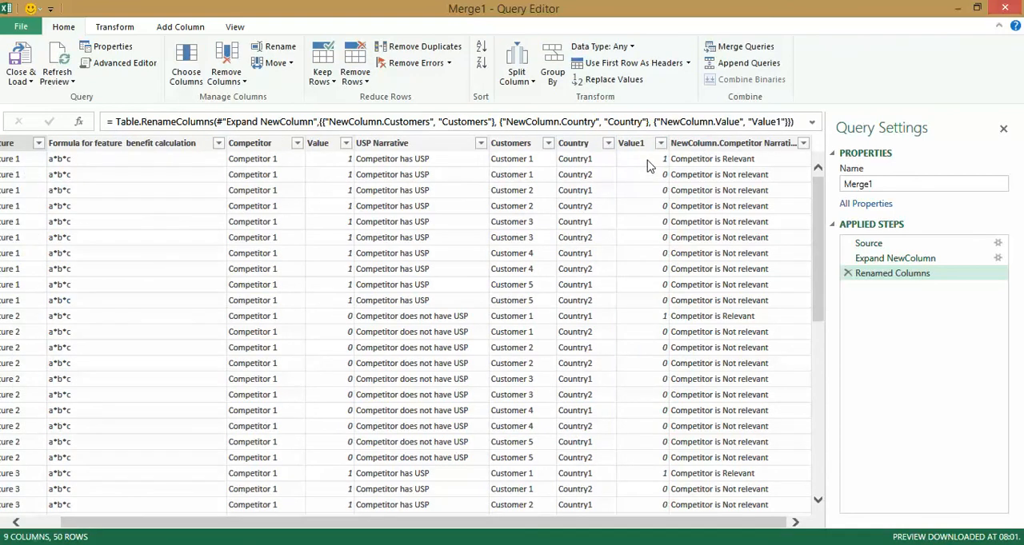
Rename the expanded NewColumn.Competitor Narrative column to Competitor Narrative.
right_click(744, 148)
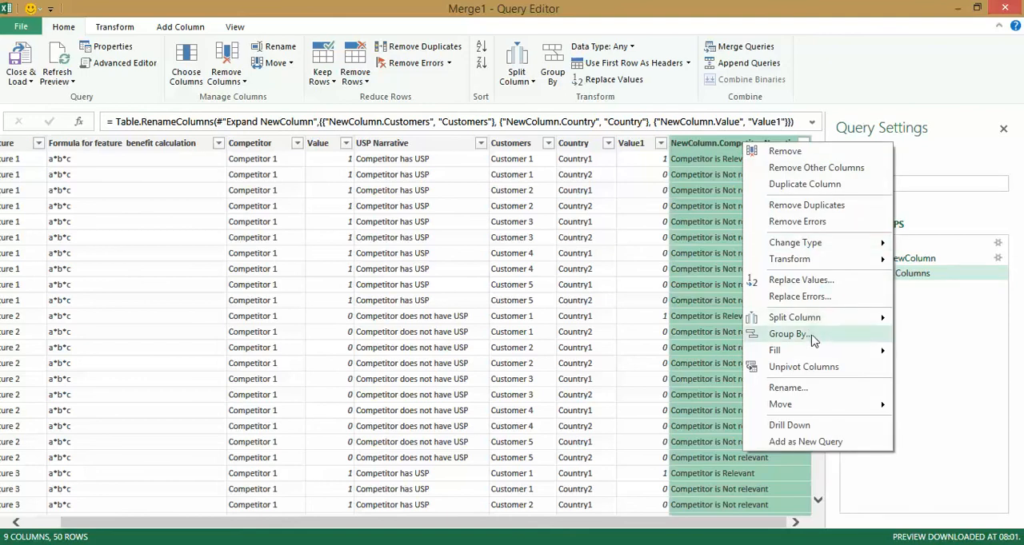
click(811, 388)
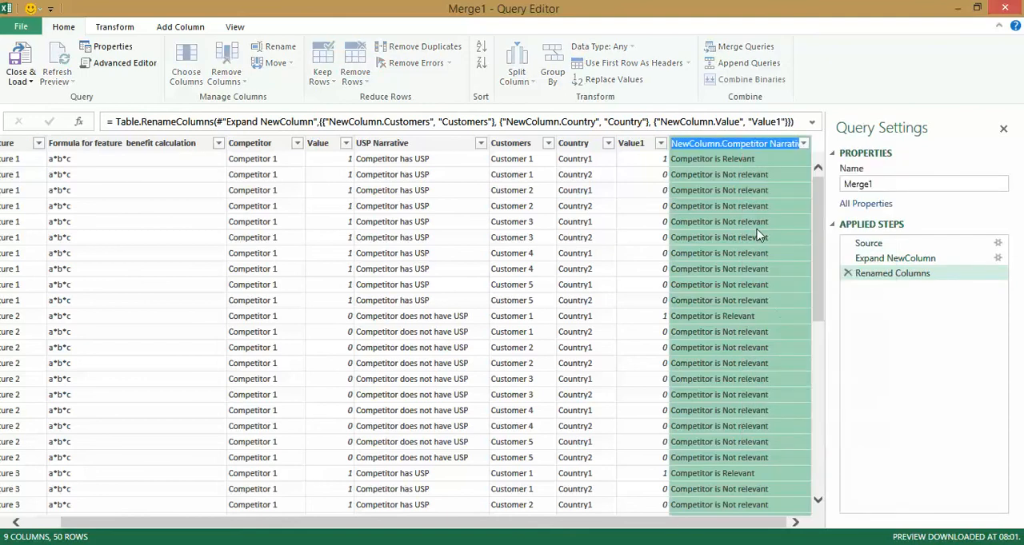
click(724, 144)
key(shift+Home)
key(BackSpace)
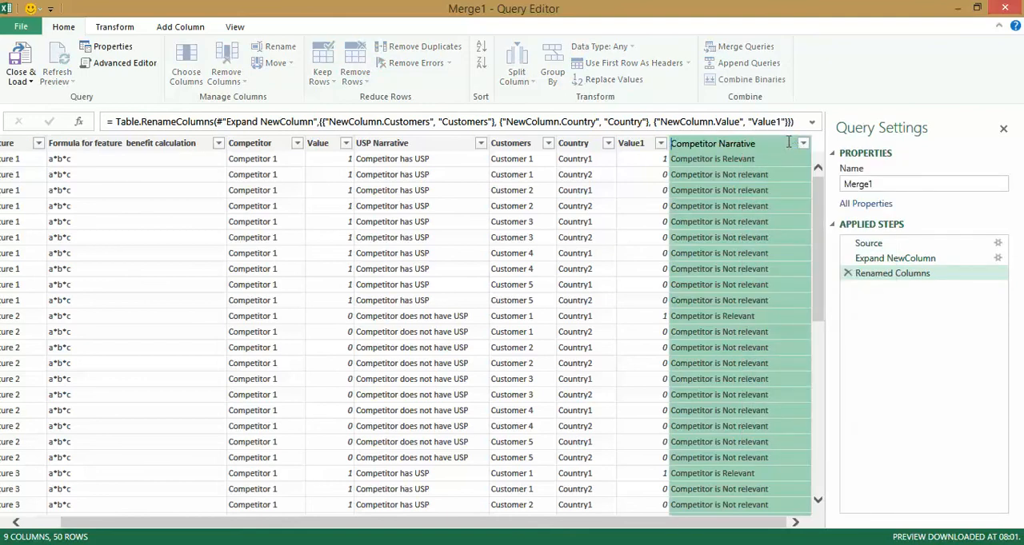
key(Return)
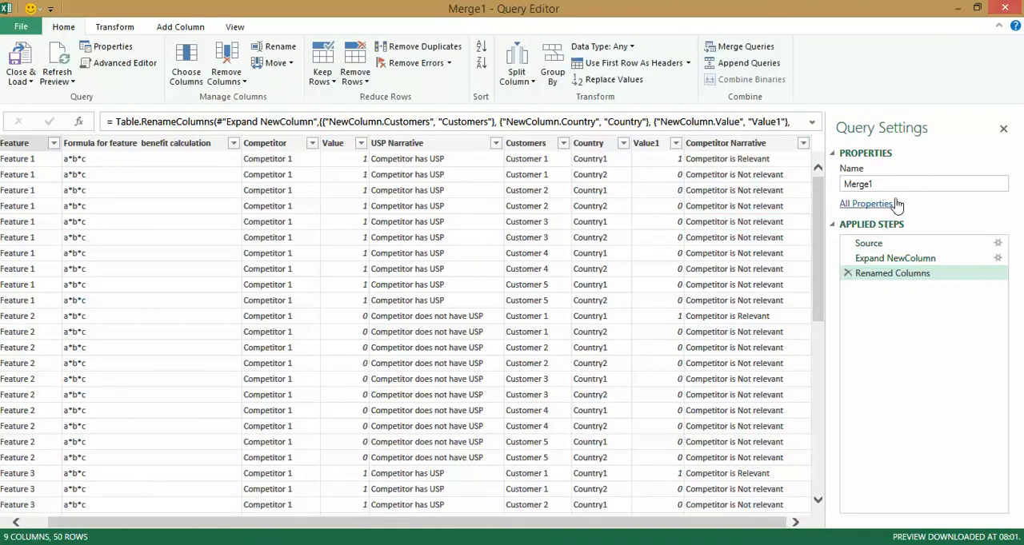
Name the merged query Bridge Table 2 and load it as a connection only, without adding it to the Data Model.
double_click(899, 186)
text(Bridge Table 2)
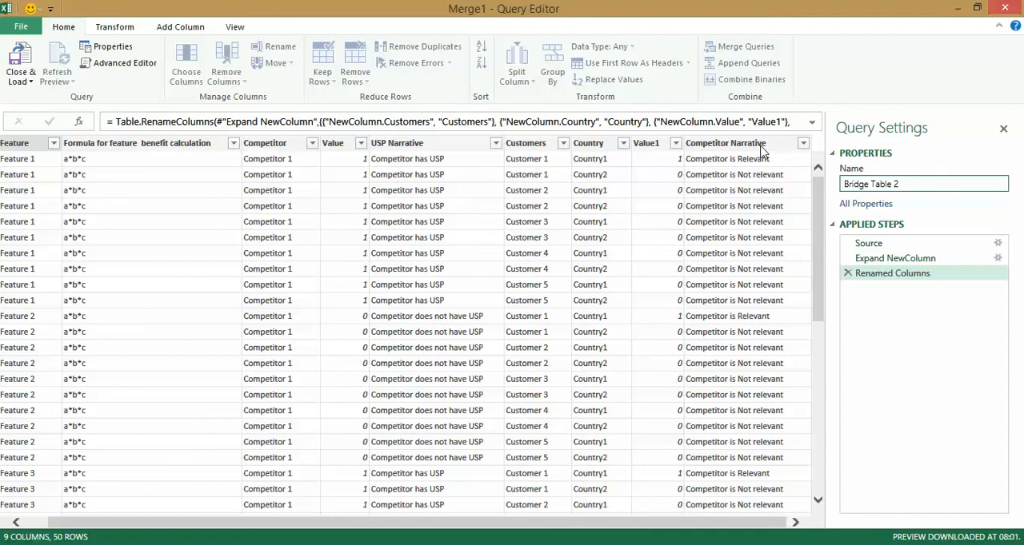
click(24, 81)
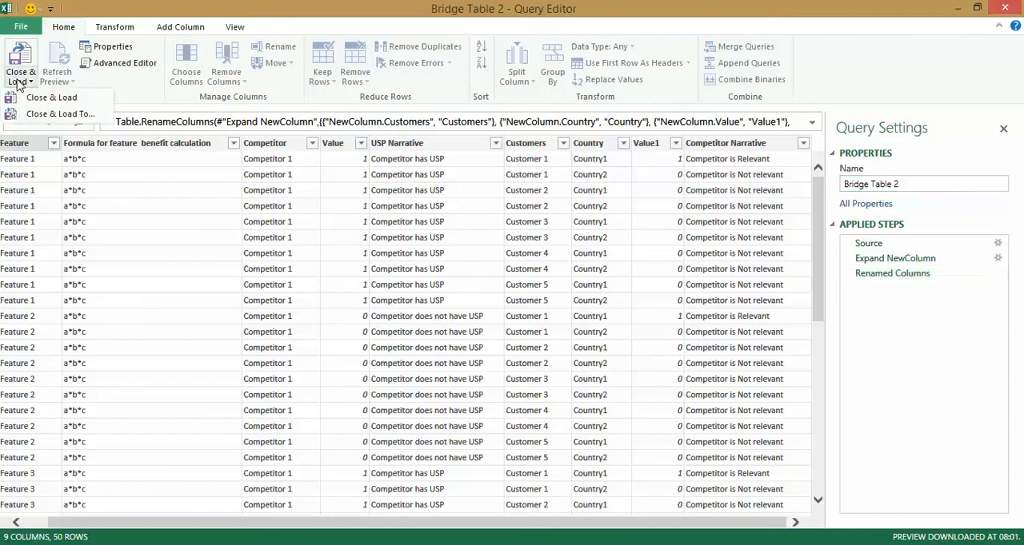
click(59, 114)
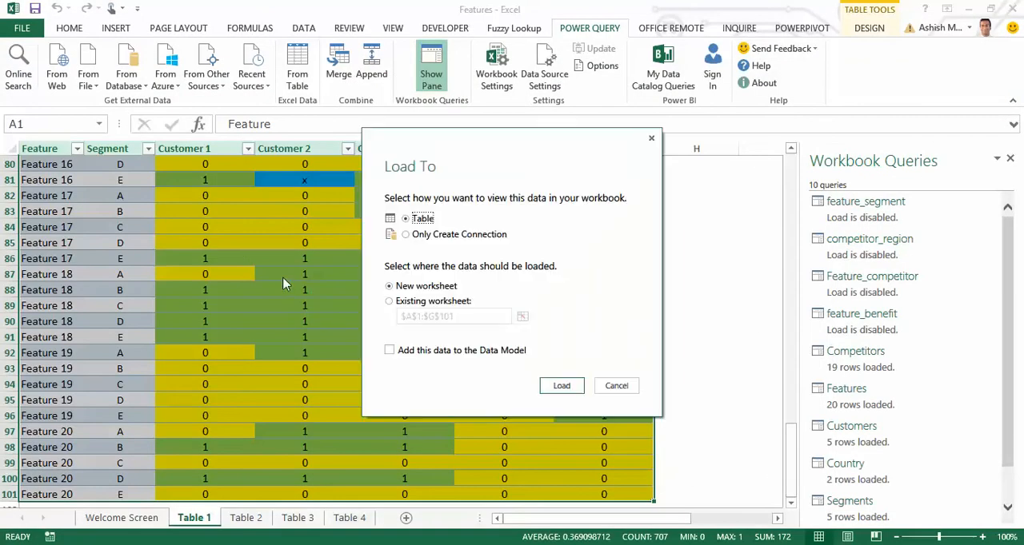
click(452, 236)
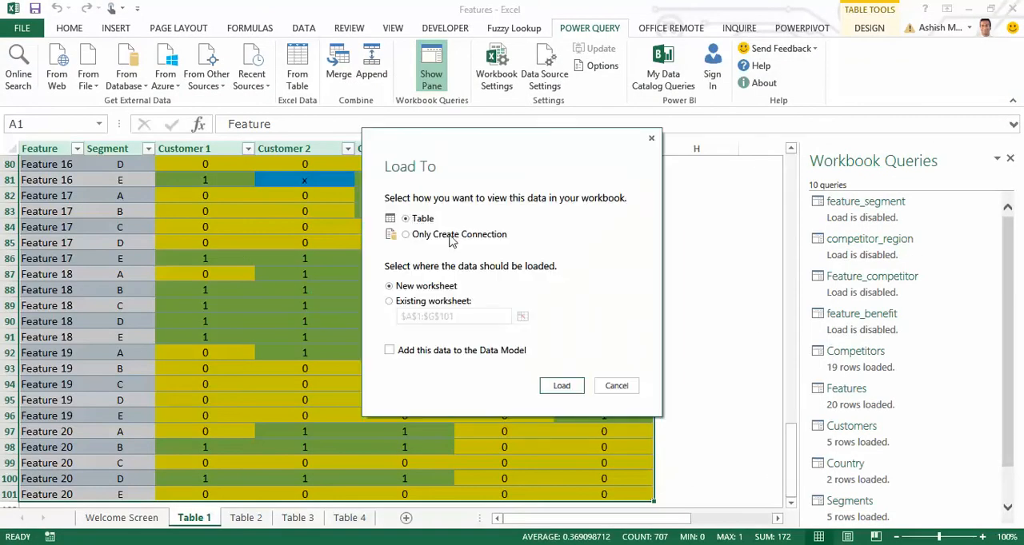
click(562, 387)
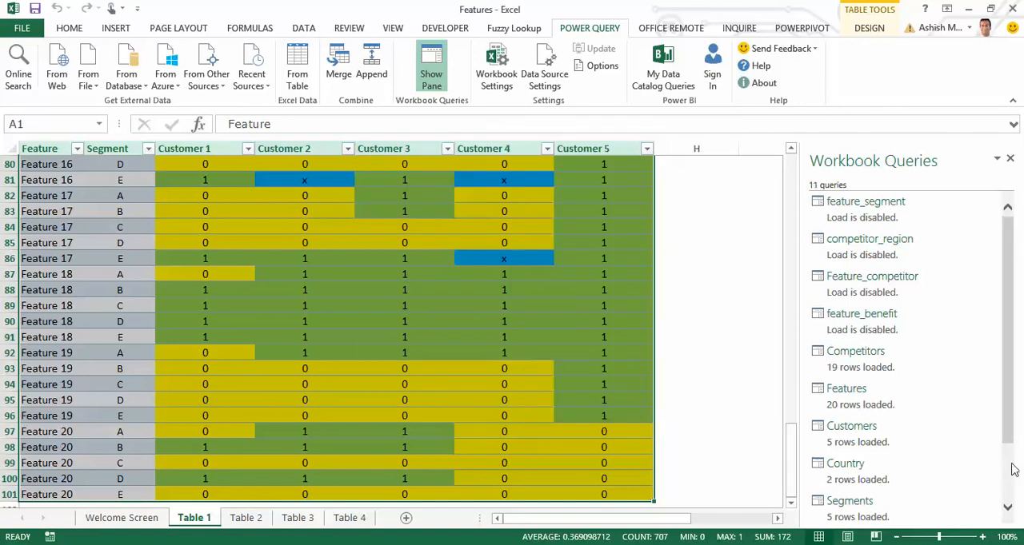
scroll(1012, 480, down, 2)
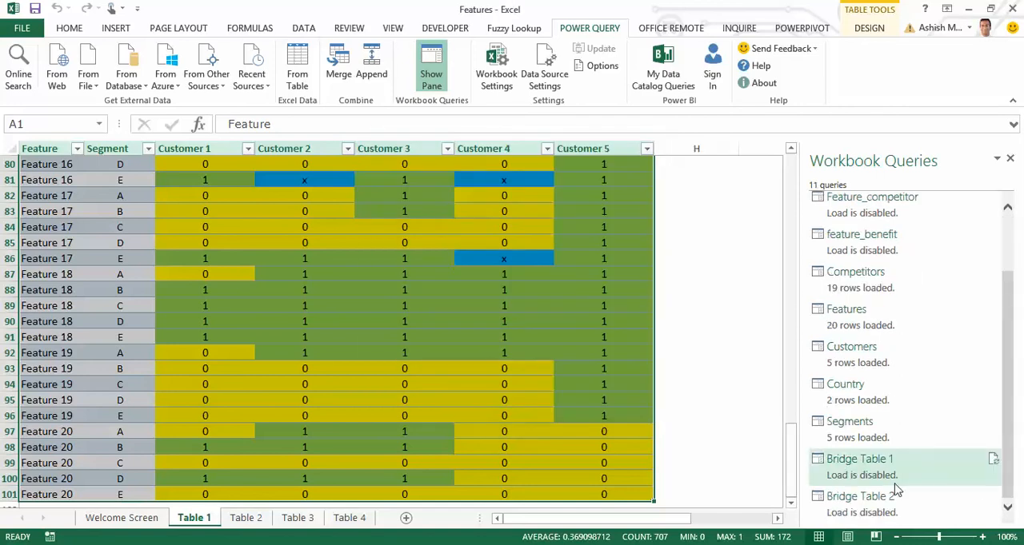
mouse_move(883, 522)
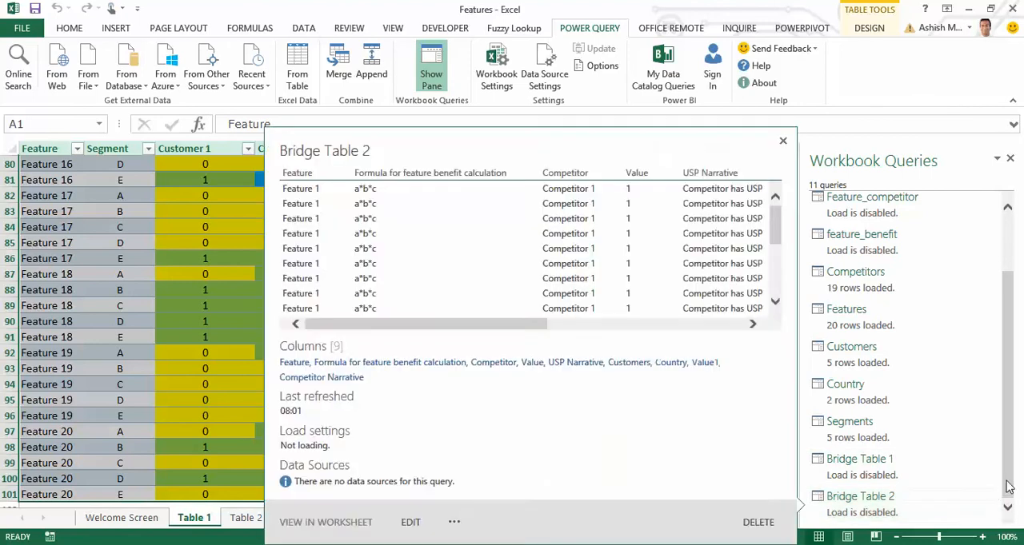
scroll(1011, 392, up, 2)
mouse_move(912, 205)
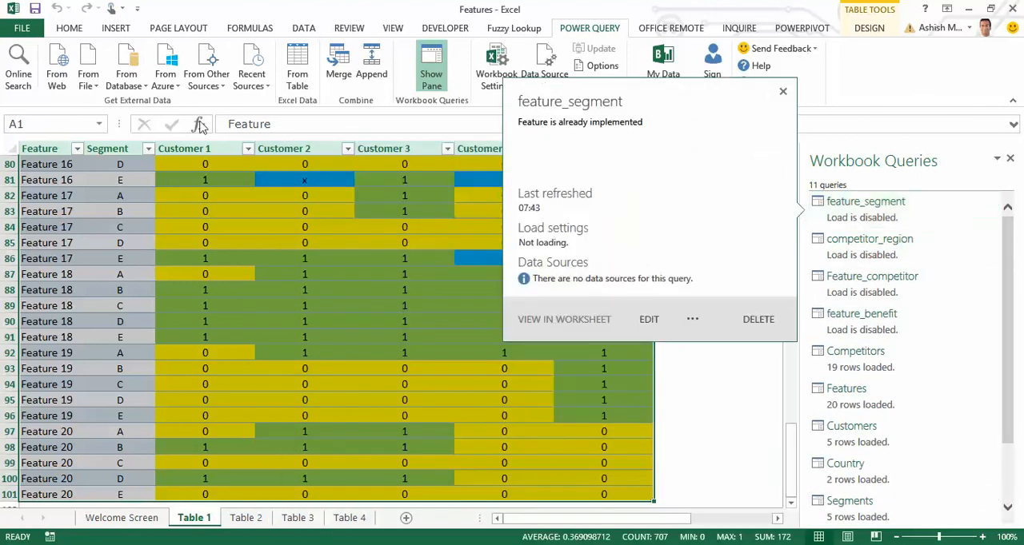
click(337, 72)
click(436, 176)
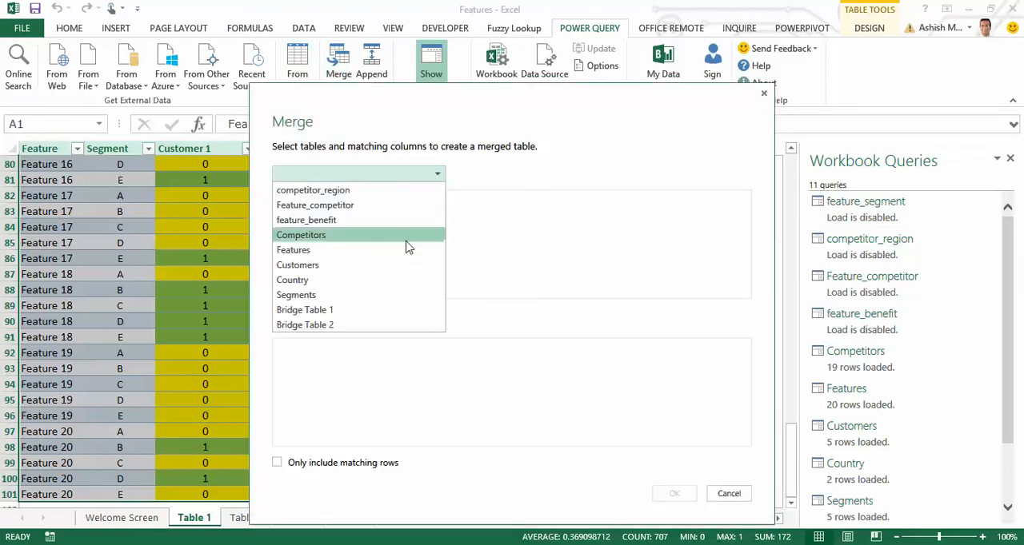
click(377, 324)
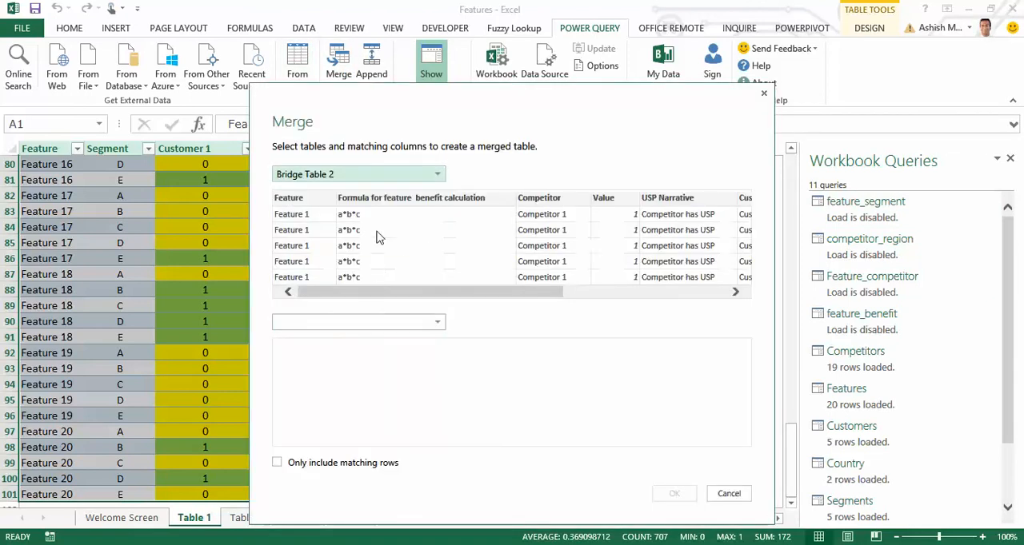
click(359, 325)
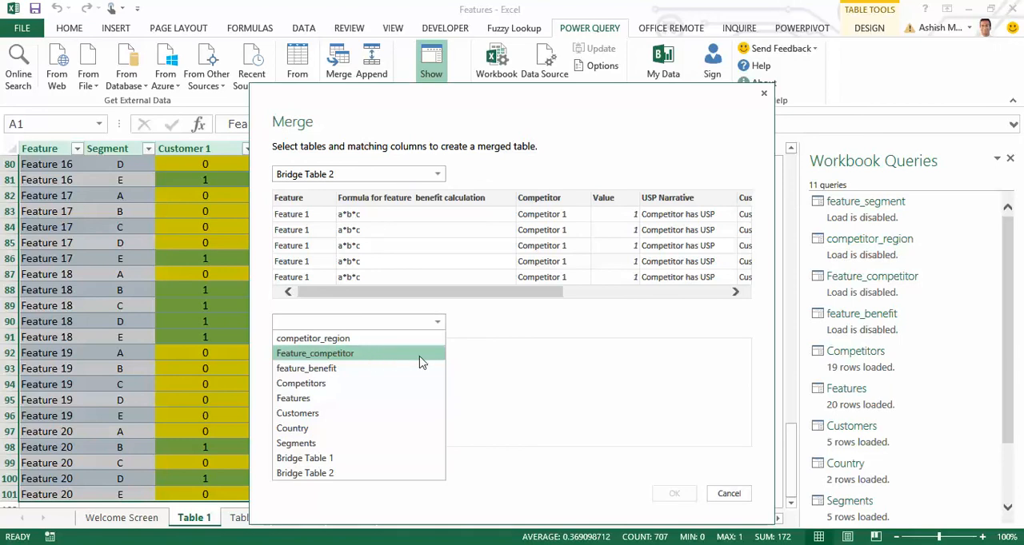
click(510, 397)
click(441, 326)
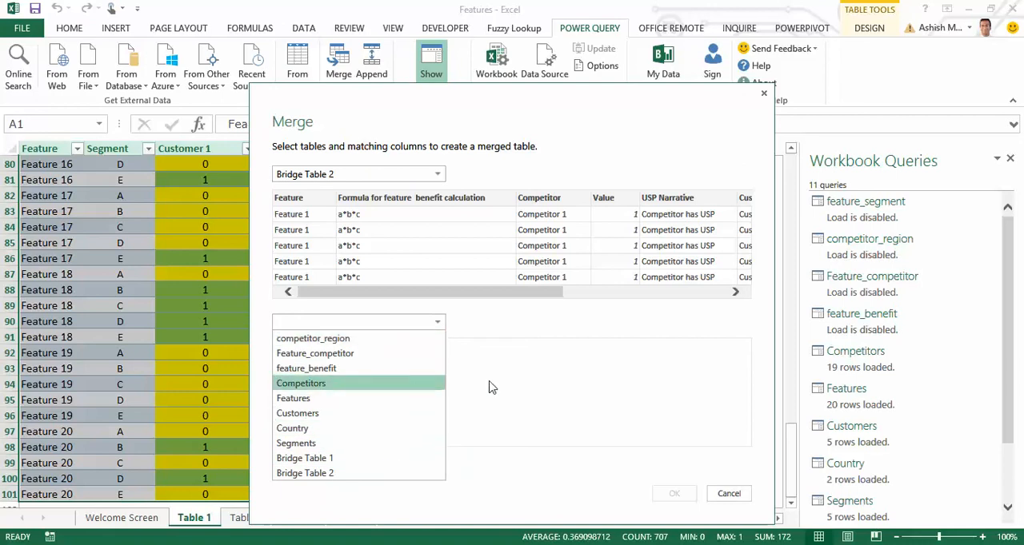
click(450, 220)
click(440, 175)
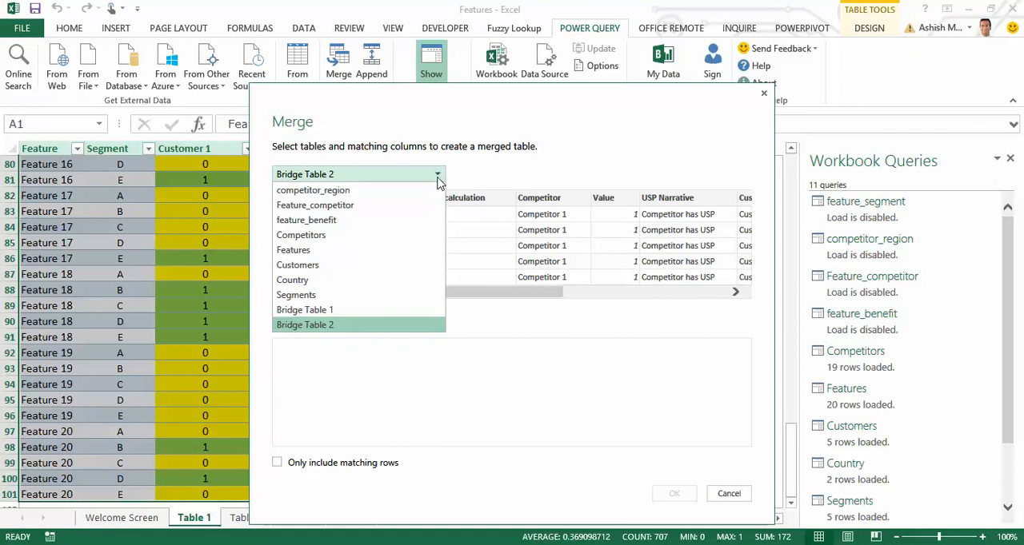
click(562, 434)
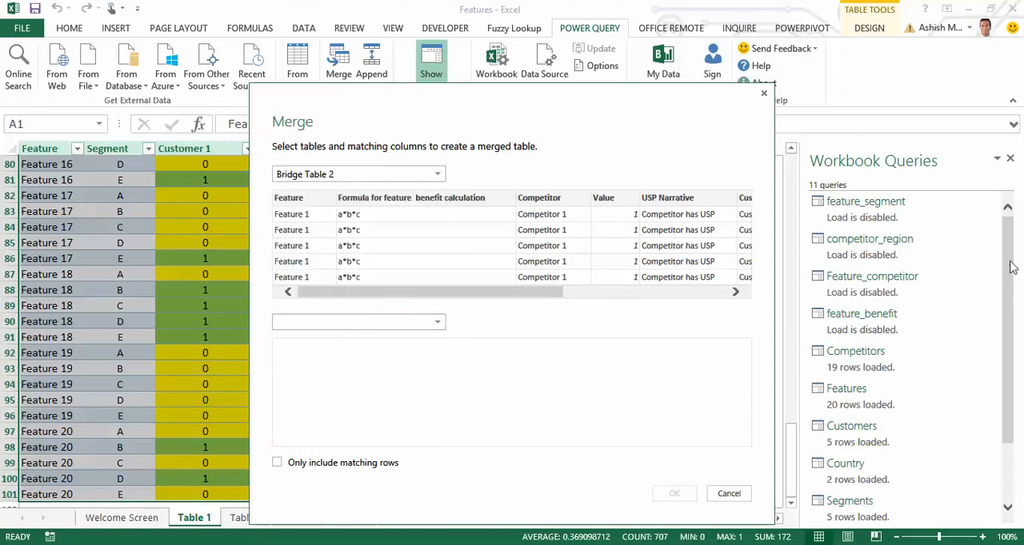
click(736, 493)
Delete the Feature Narrative drill-down step from the feature_segment query's applied steps, then save and close the query.
scroll(1009, 335, down, 2)
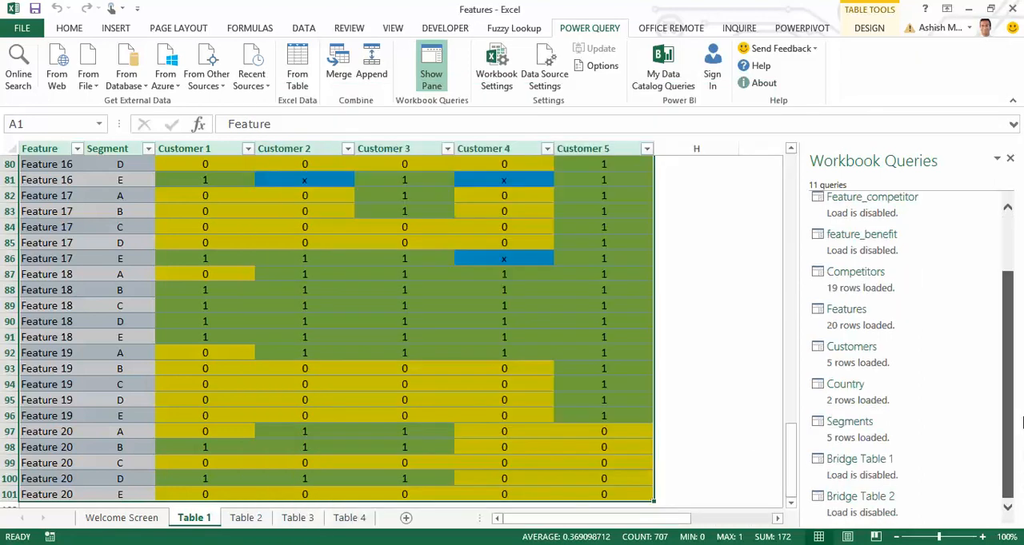
scroll(987, 235, up, 2)
mouse_move(922, 216)
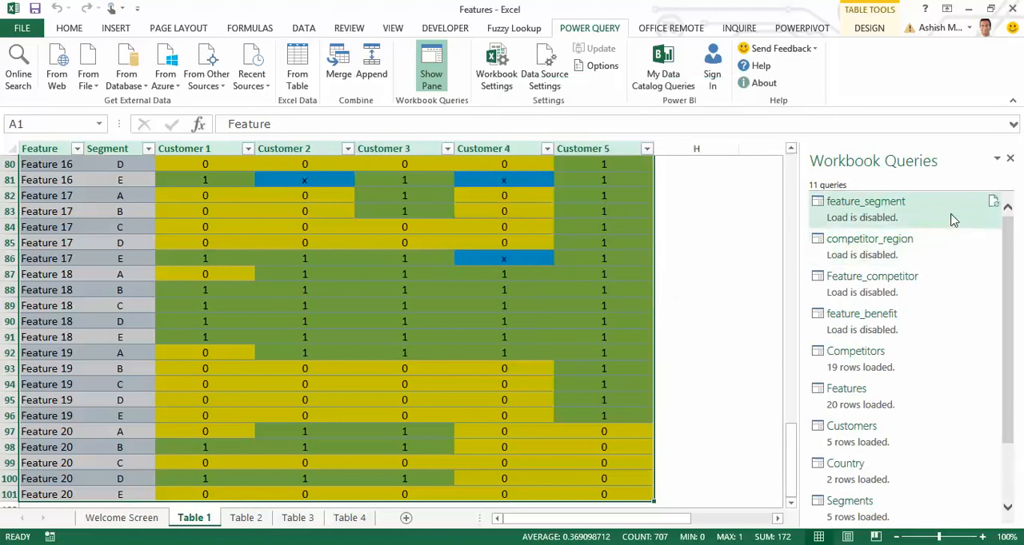
click(656, 315)
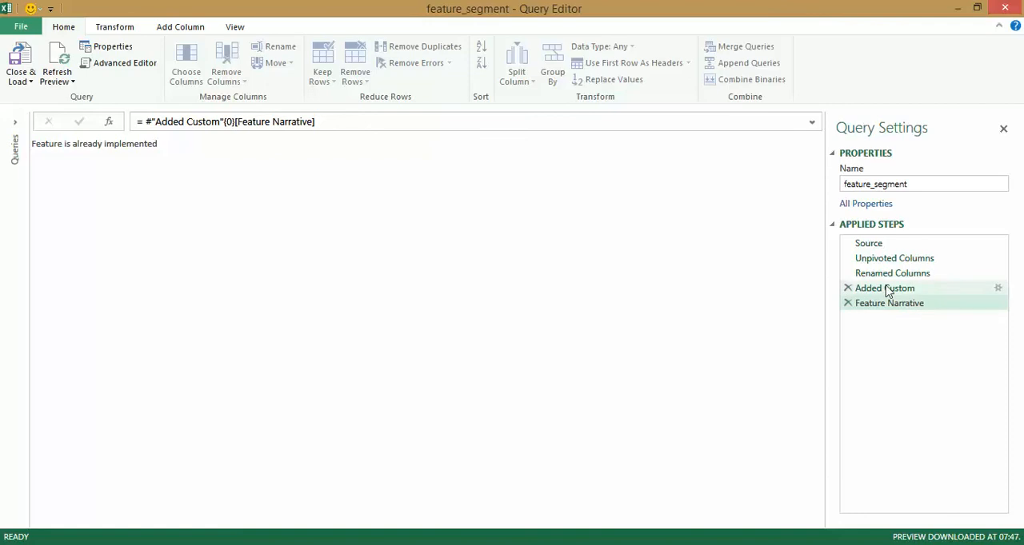
click(847, 303)
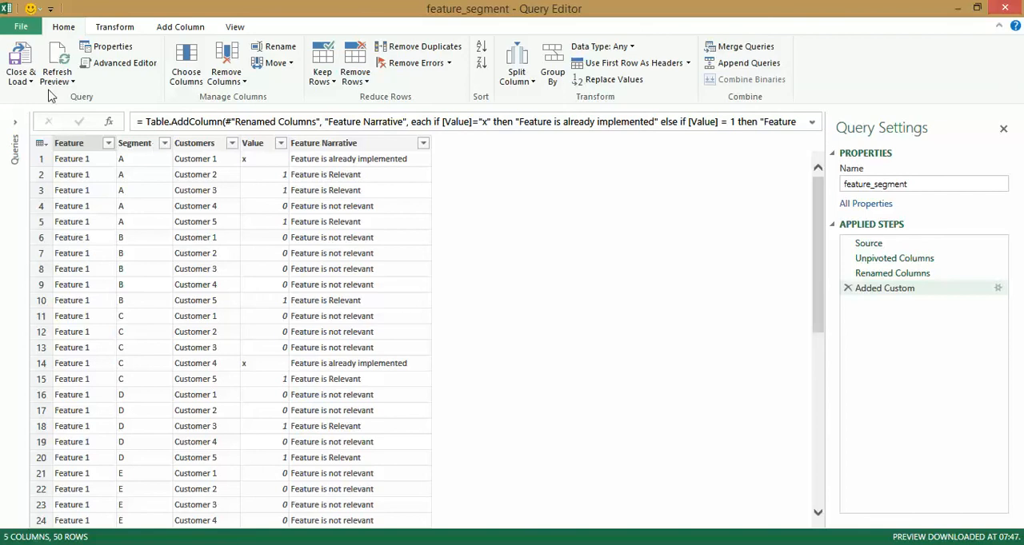
click(29, 64)
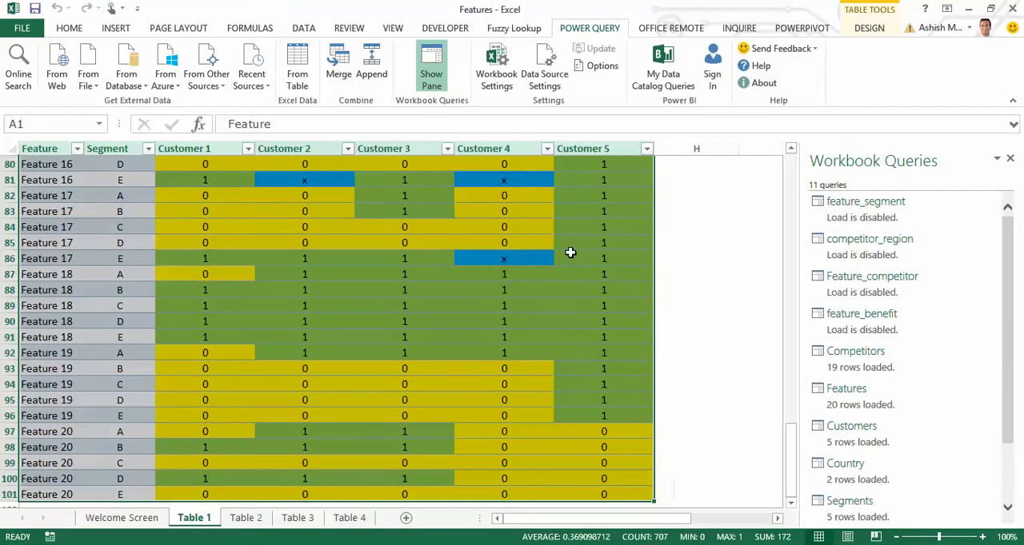
Start a new merge with Bridge Table 2 as the first table and feature_segment as the second.
click(343, 72)
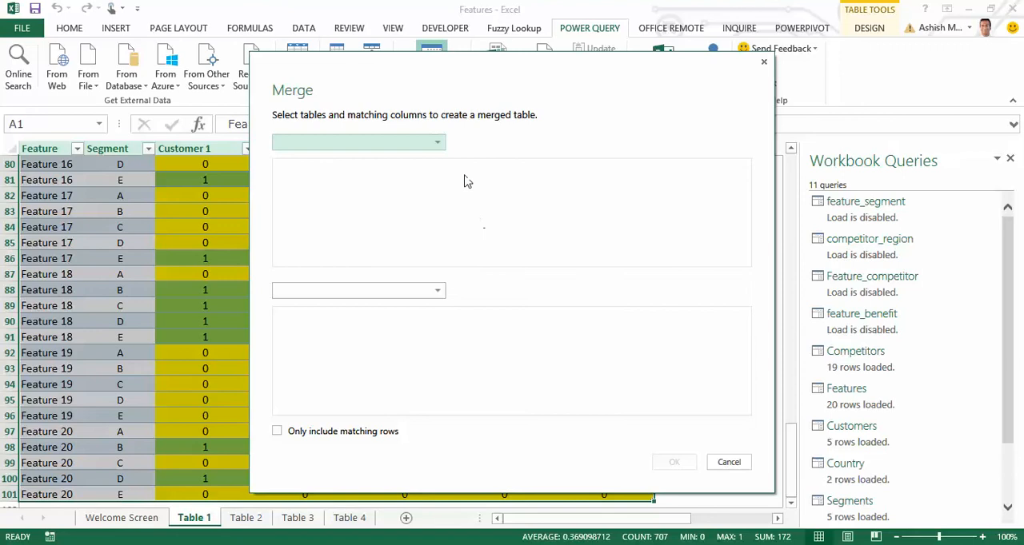
click(438, 149)
click(384, 310)
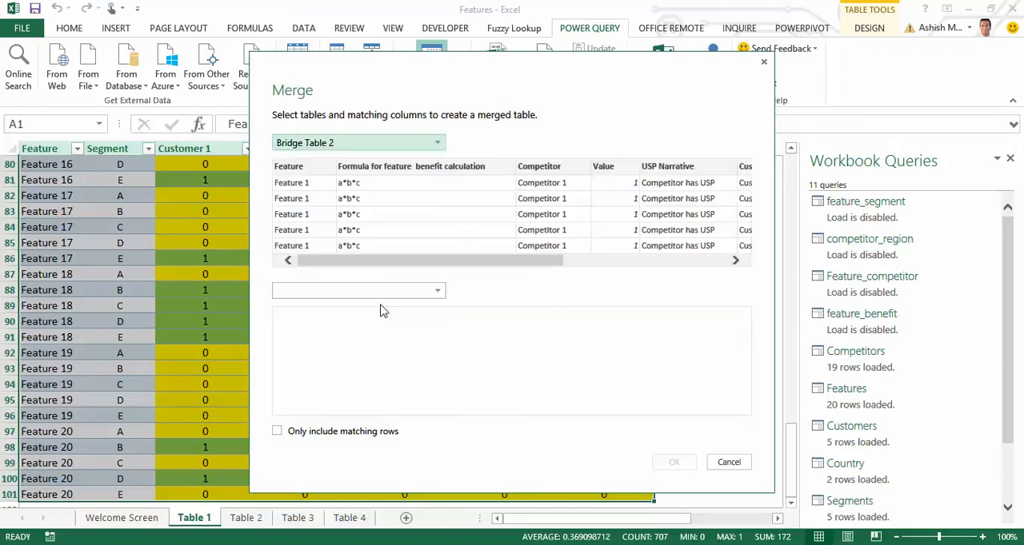
click(401, 289)
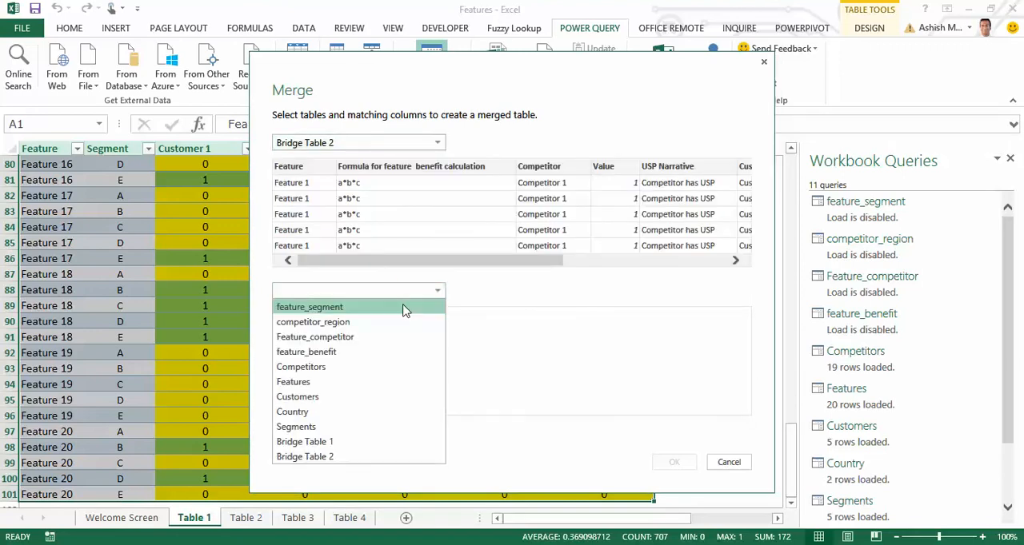
click(405, 306)
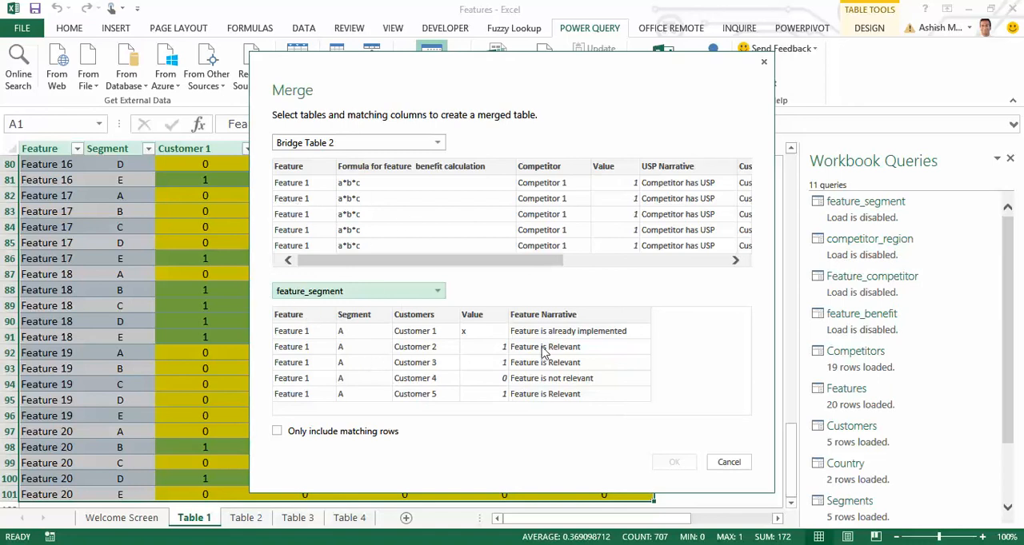
Match Bridge Table 2 and feature_segment on their Feature and Customers columns and create the merged query.
drag(441, 262, 385, 263)
click(317, 168)
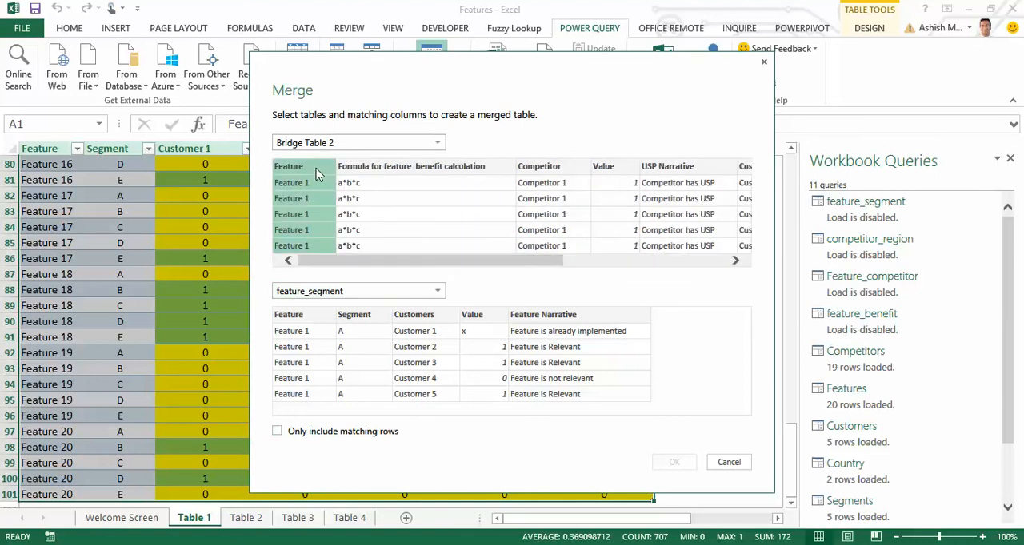
click(312, 320)
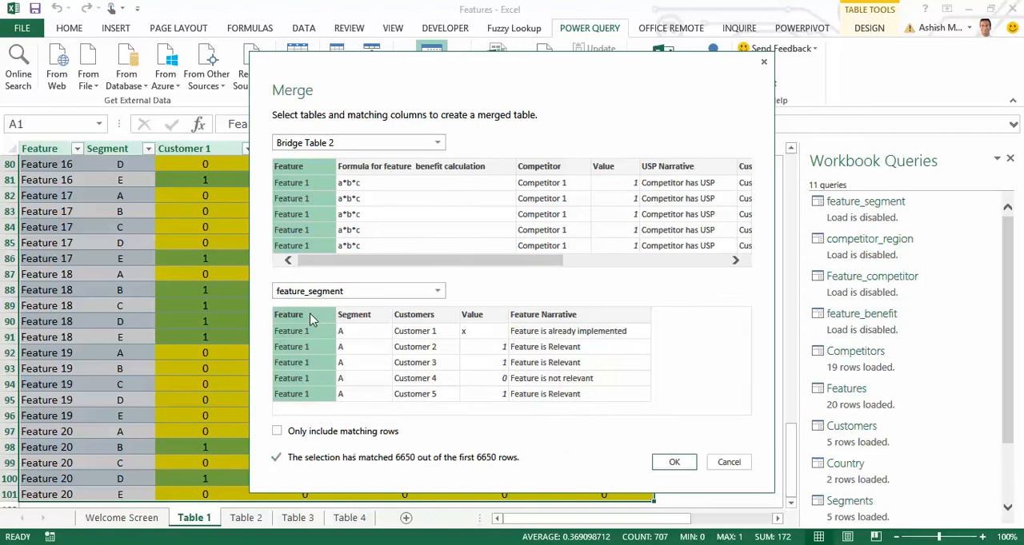
drag(447, 269, 536, 267)
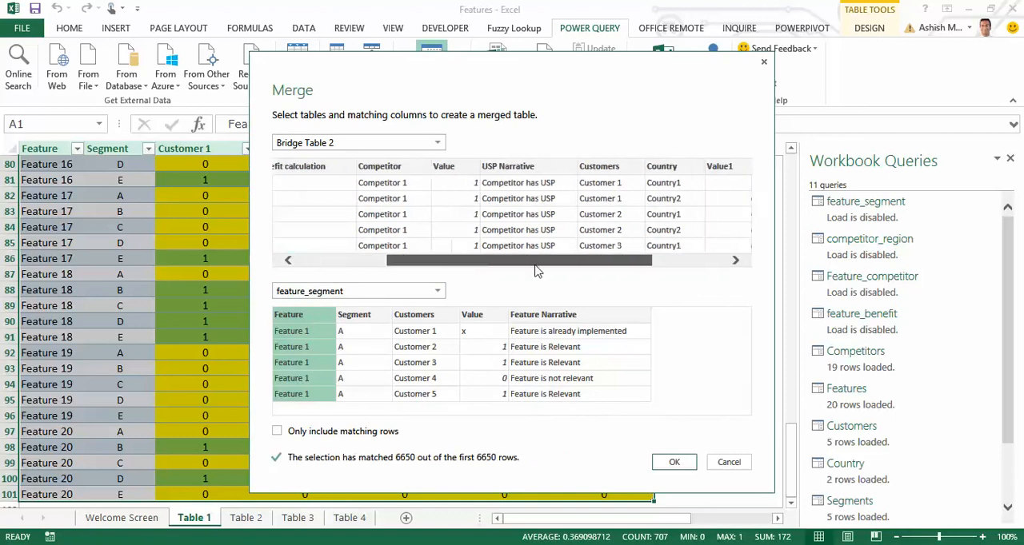
ctrl+click(599, 168)
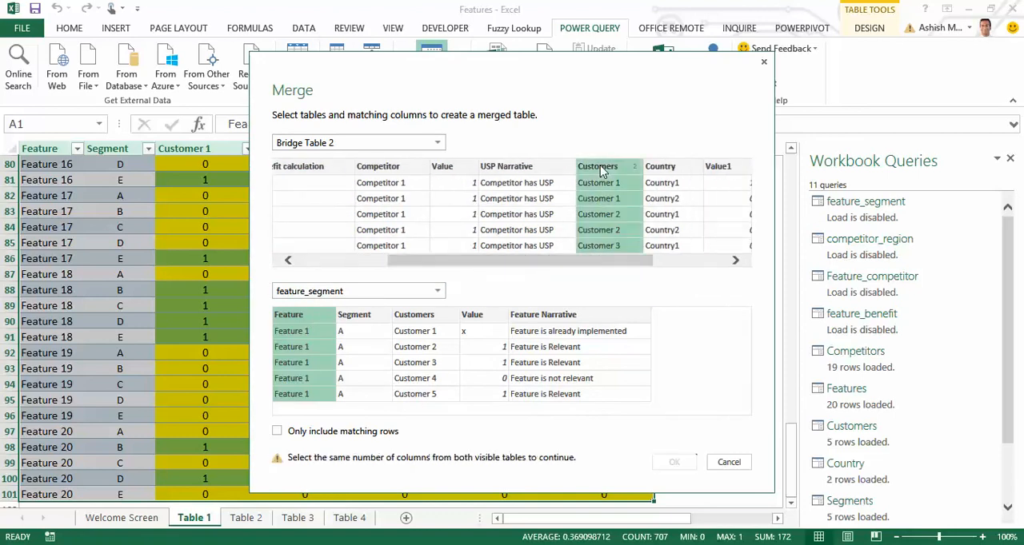
ctrl+click(429, 320)
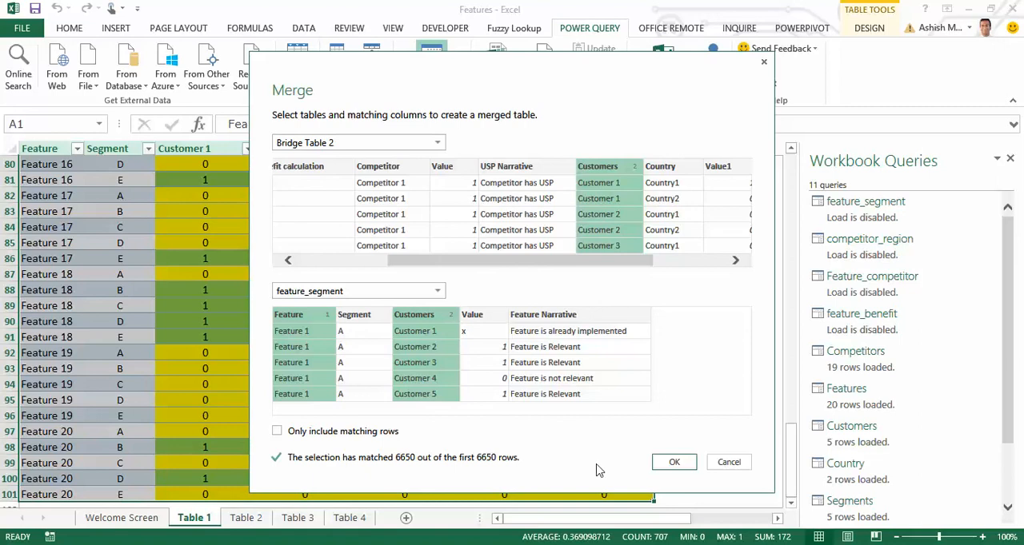
click(676, 464)
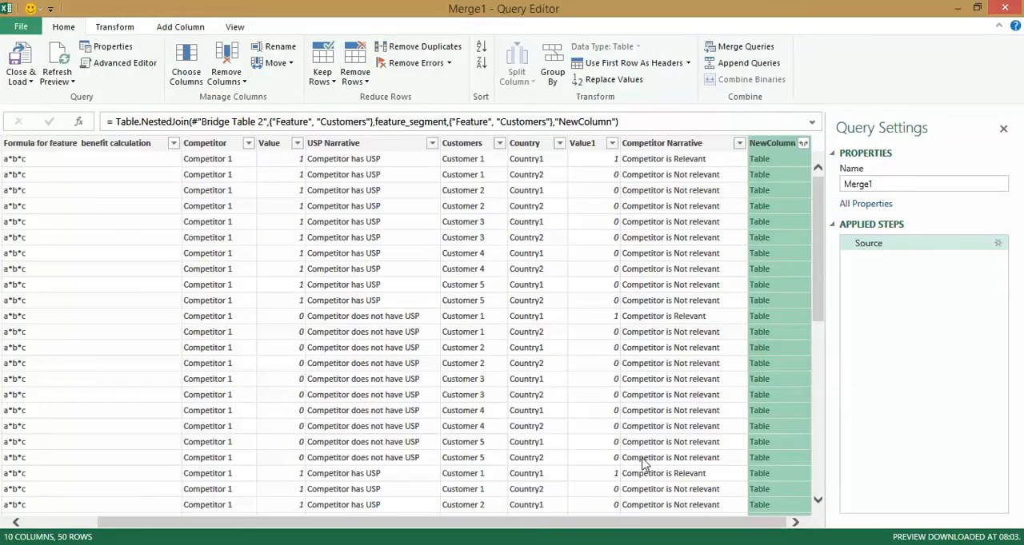
Expand NewColumn to only the Segment, Value and Feature Narrative columns, leaving out Feature and Customers.
drag(567, 523, 474, 537)
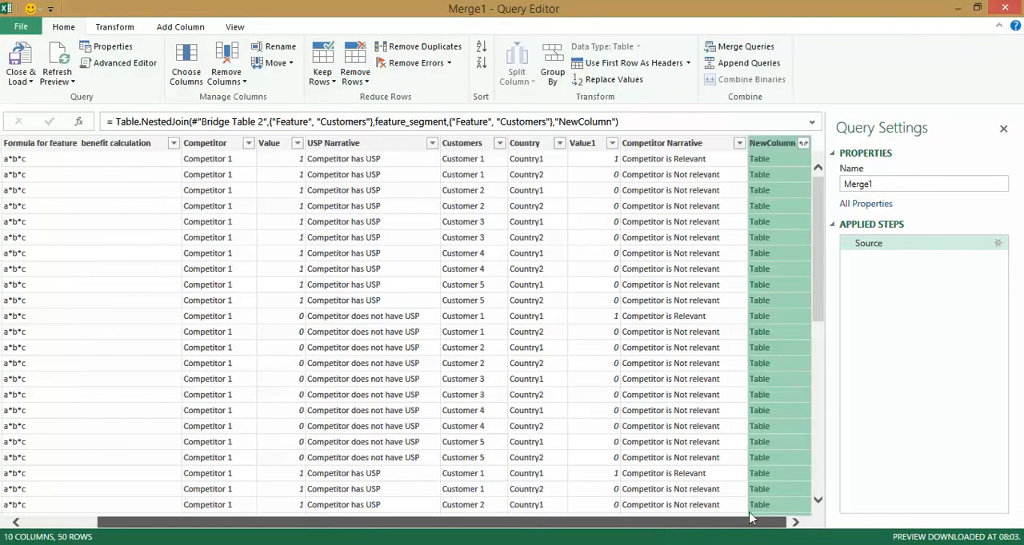
click(803, 143)
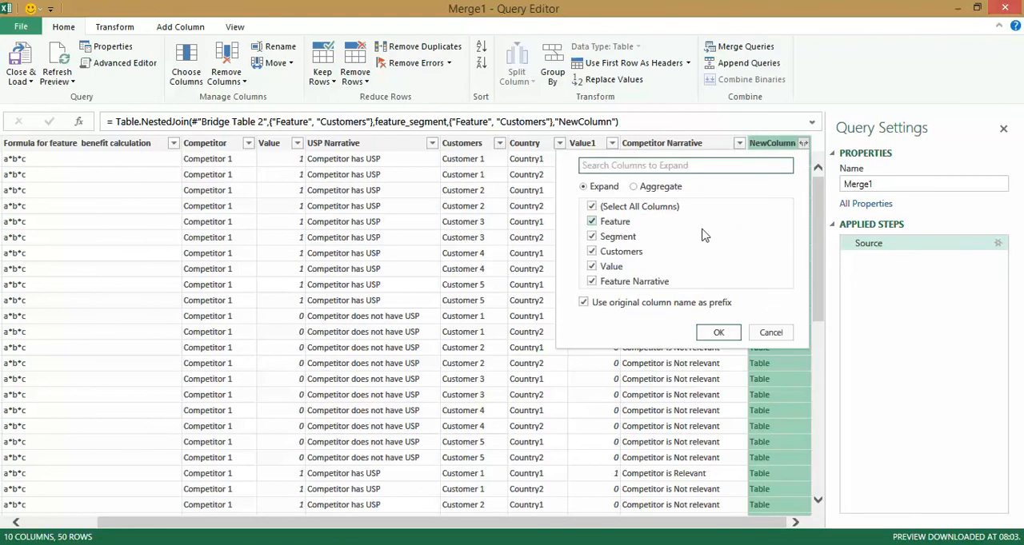
click(592, 253)
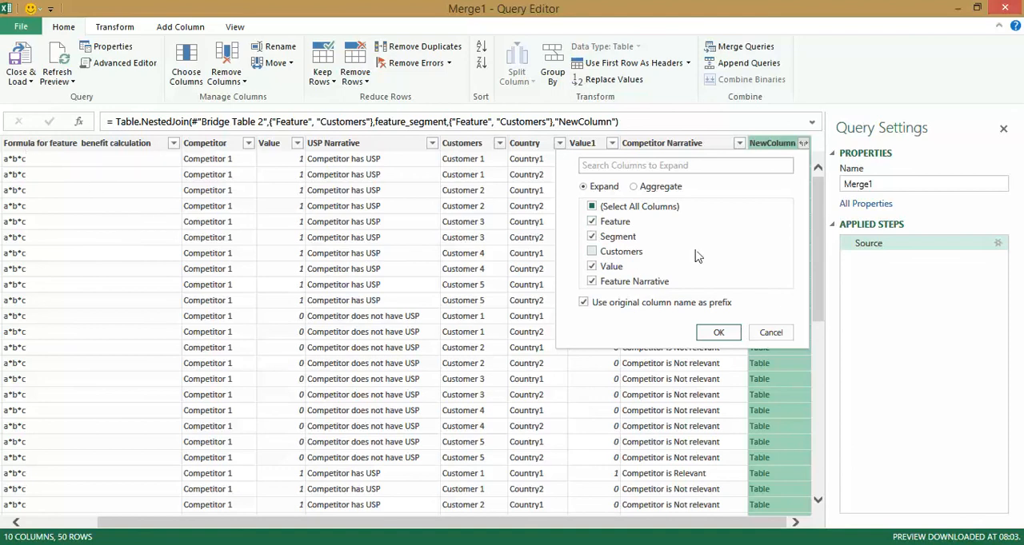
click(591, 221)
click(711, 335)
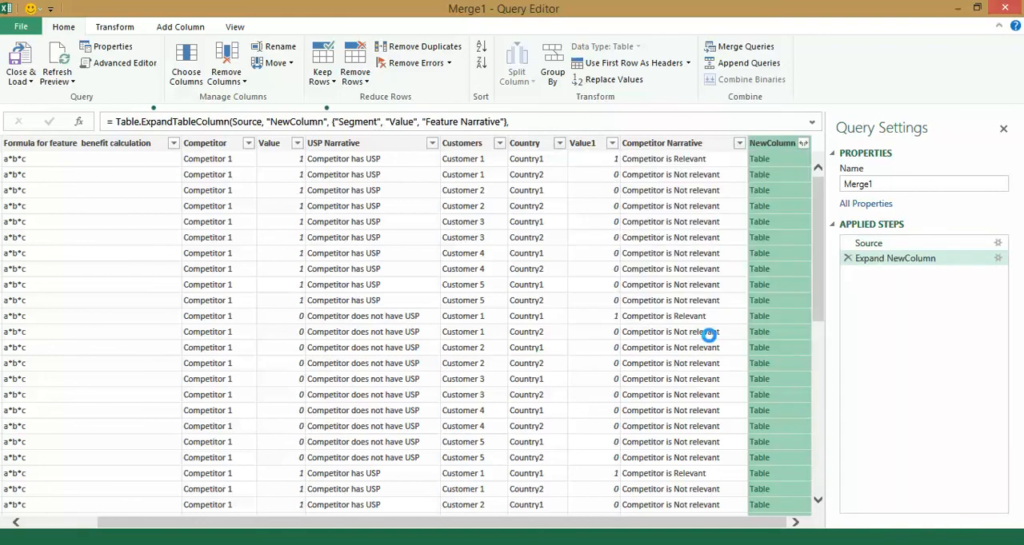
Rename the expanded NewColumn.Segment column to Segment.
drag(584, 528, 800, 527)
right_click(527, 145)
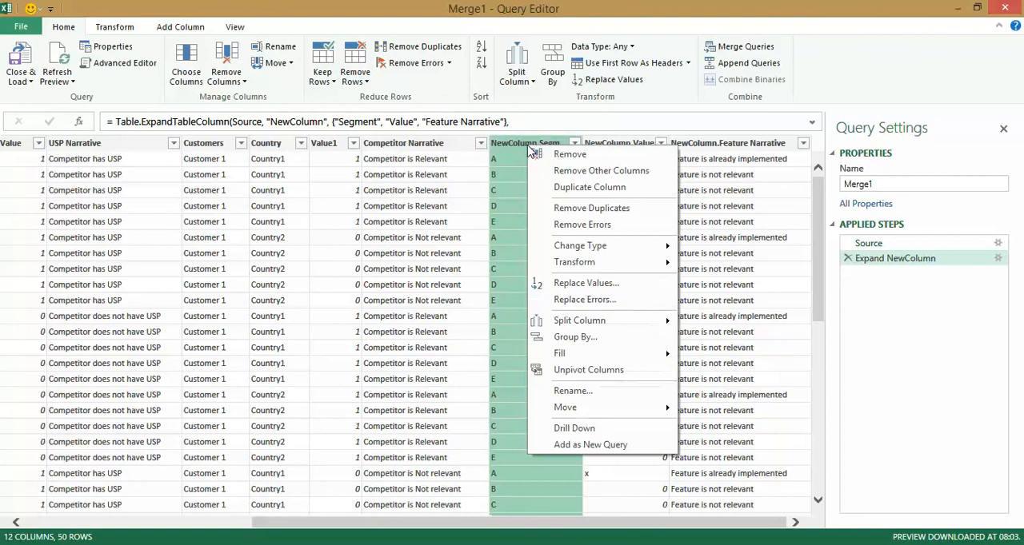
click(589, 389)
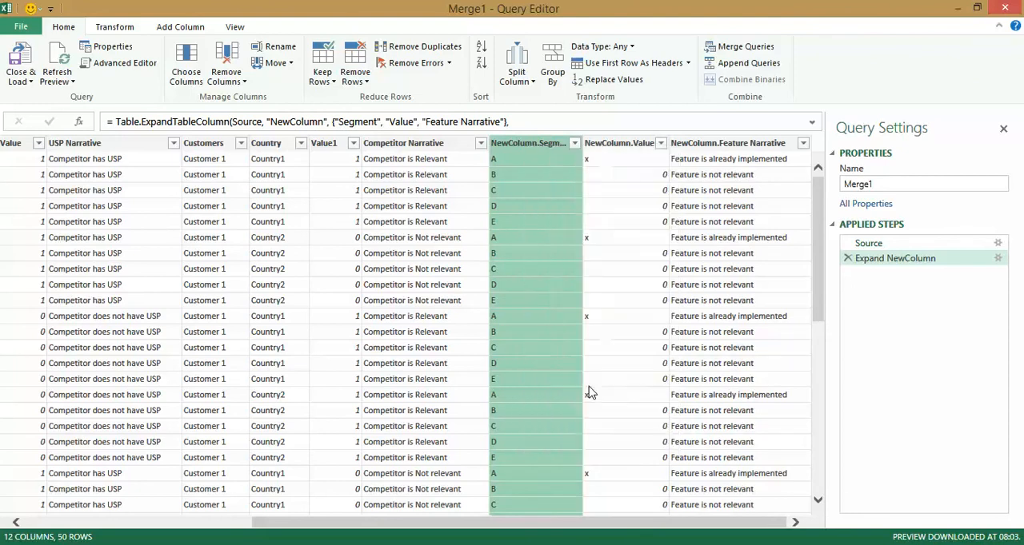
click(545, 145)
key(BackSpace)
key(BackSpace)
key(BackSpace)
key(BackSpace)
key(BackSpace)
key(BackSpace)
key(BackSpace)
key(BackSpace)
key(BackSpace)
key(BackSpace)
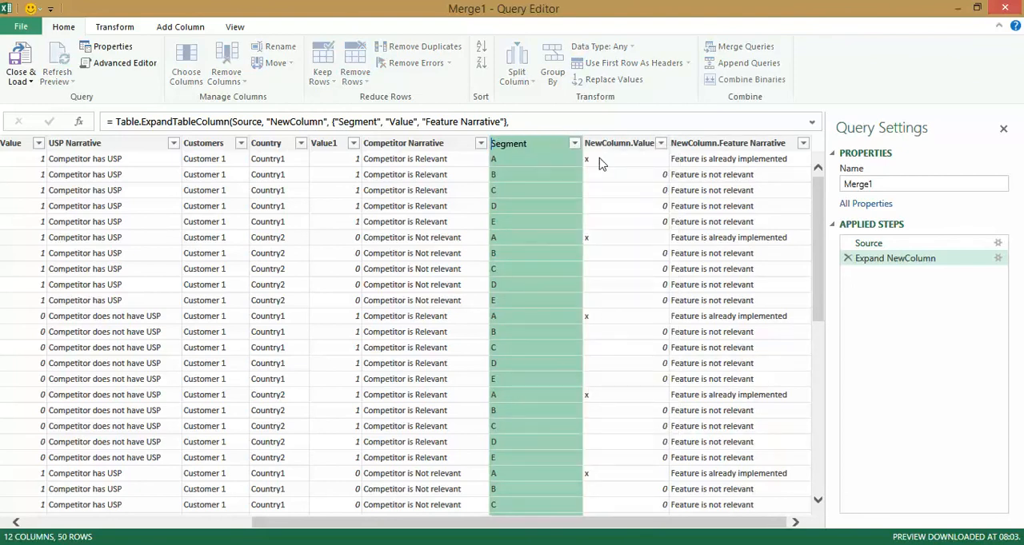
key(Return)
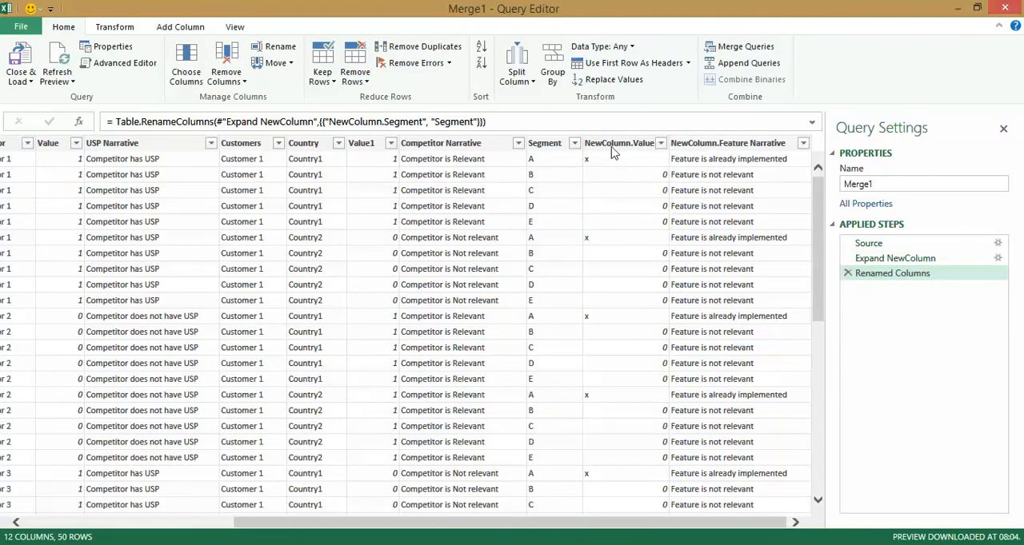
Rename the expanded NewColumn.Value column to Value2.
right_click(611, 152)
click(672, 307)
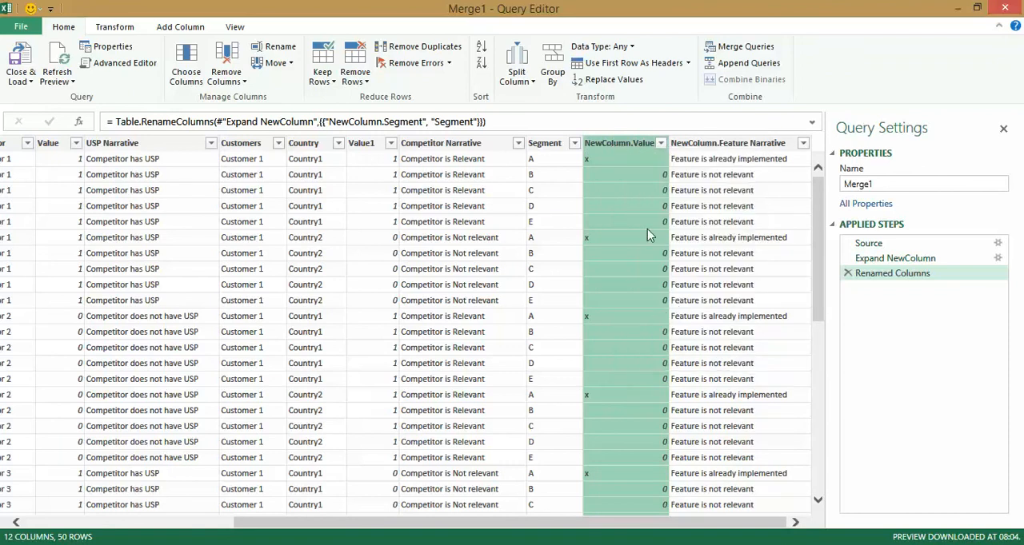
right_click(640, 152)
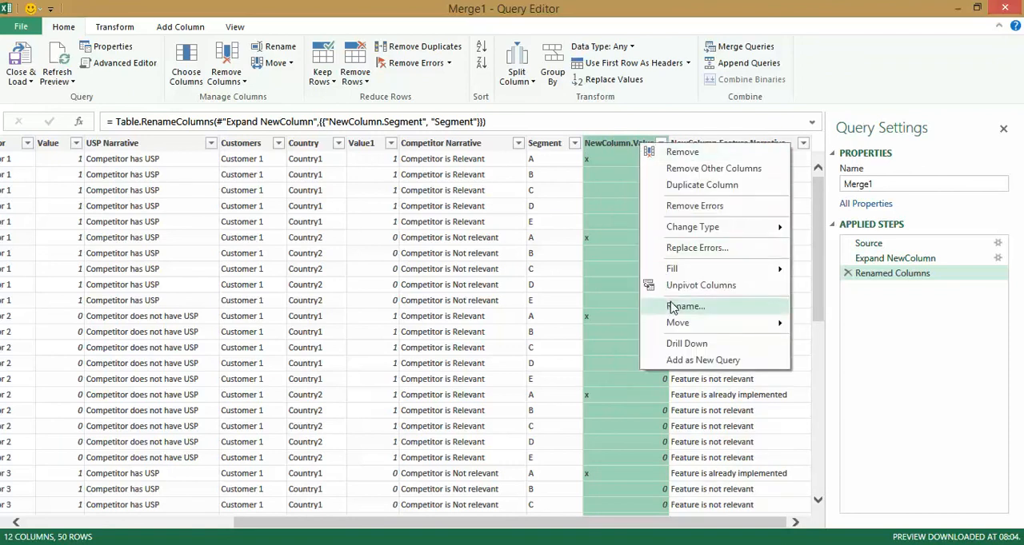
click(677, 307)
click(635, 143)
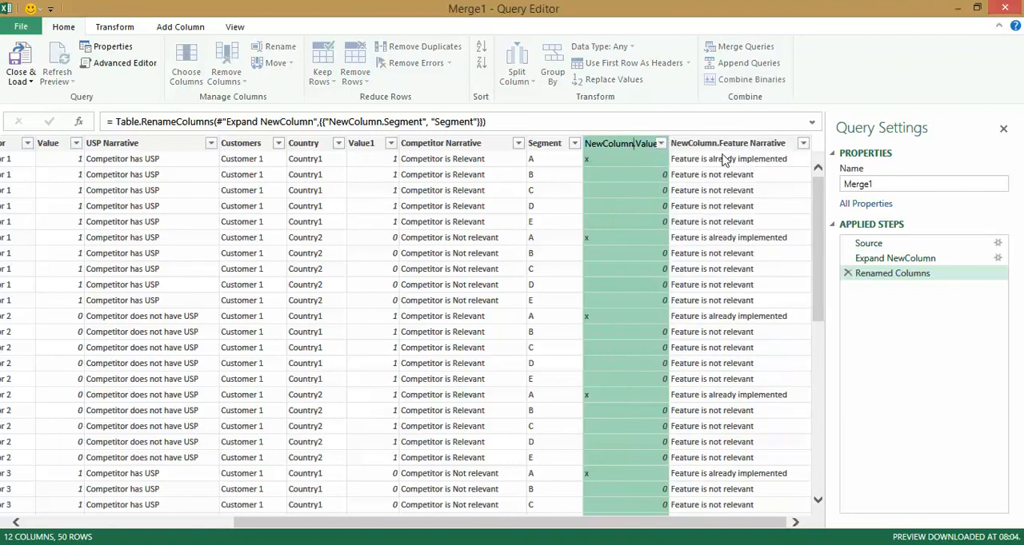
key(BackSpace)
key(BackSpace)
key(BackSpace)
key(BackSpace)
key(BackSpace)
key(BackSpace)
key(BackSpace)
key(BackSpace)
key(BackSpace)
key(BackSpace)
key(Return)
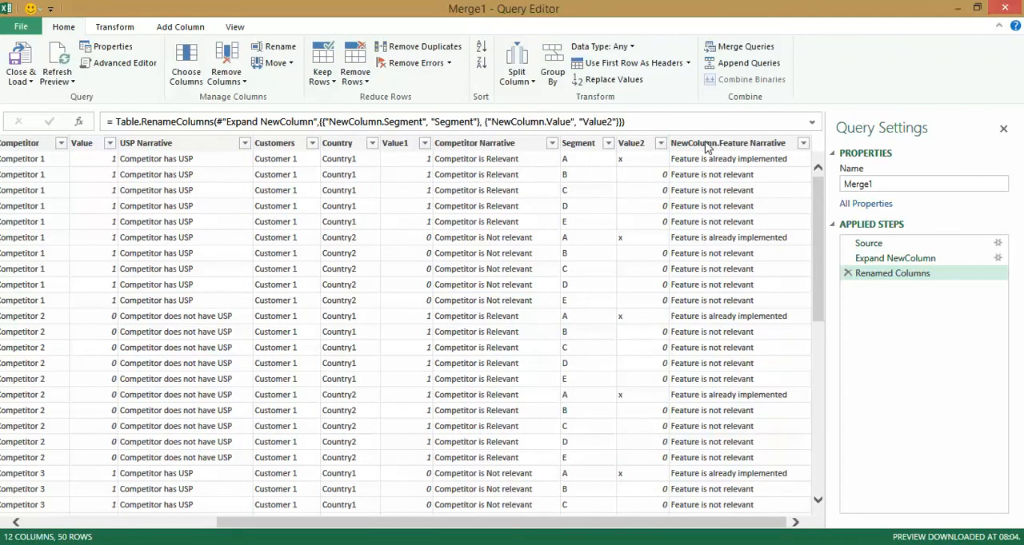
Rename the NewColumn.Feature Narrative column to Feature Narrative.
right_click(707, 145)
click(794, 388)
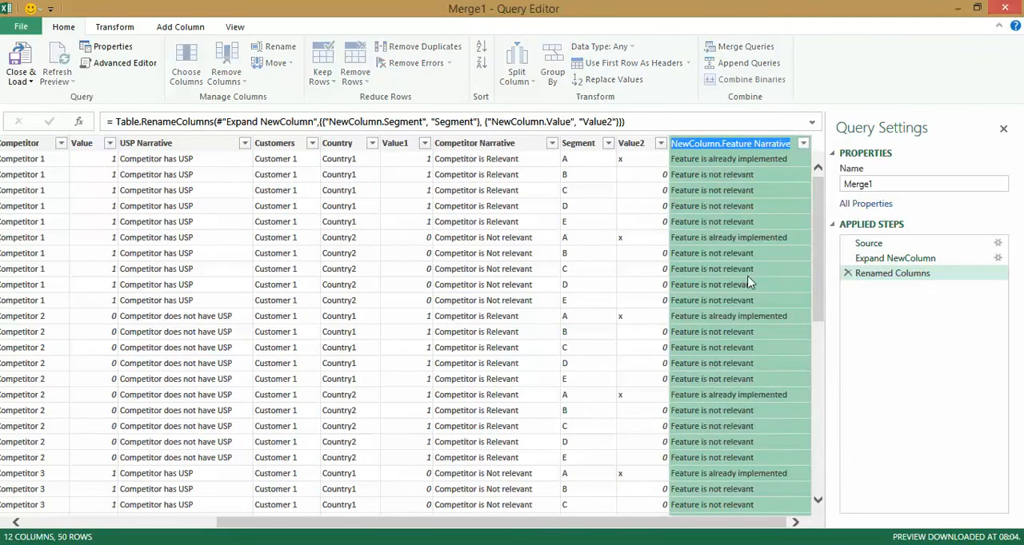
click(722, 144)
key(shift+Home)
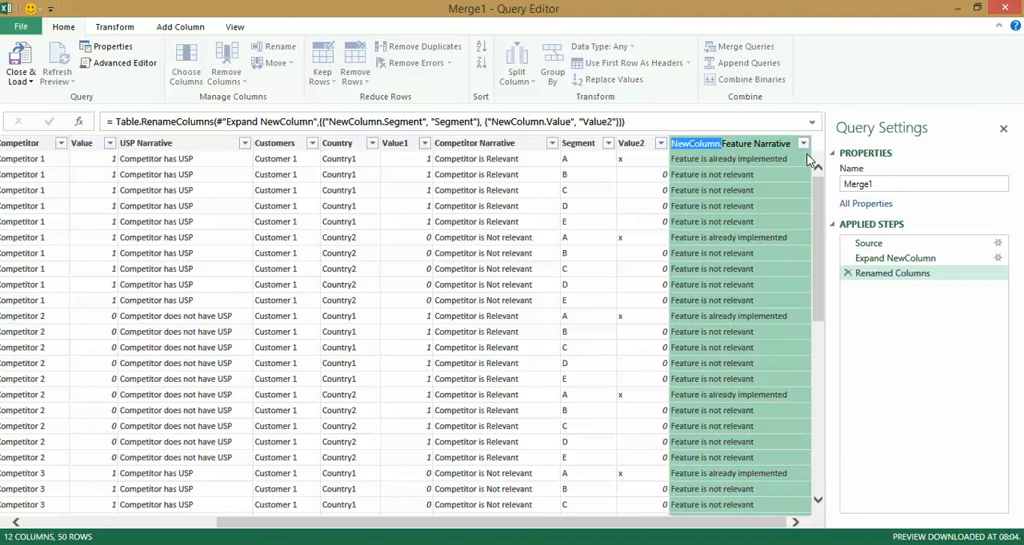
key(Delete)
key(Return)
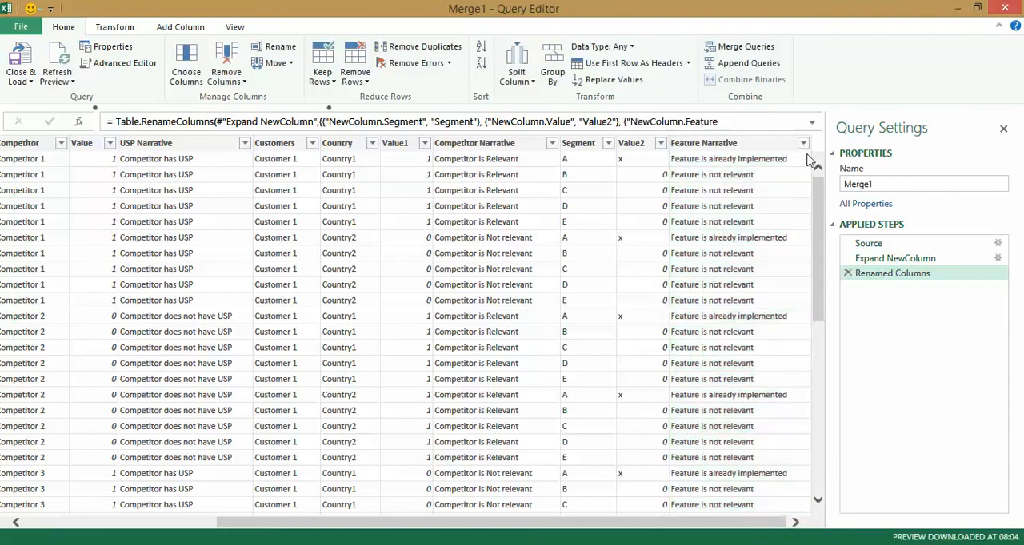
Name the merged query Final Table and load it as a connection only, added to the Data Model.
double_click(879, 185)
text(Final Table)
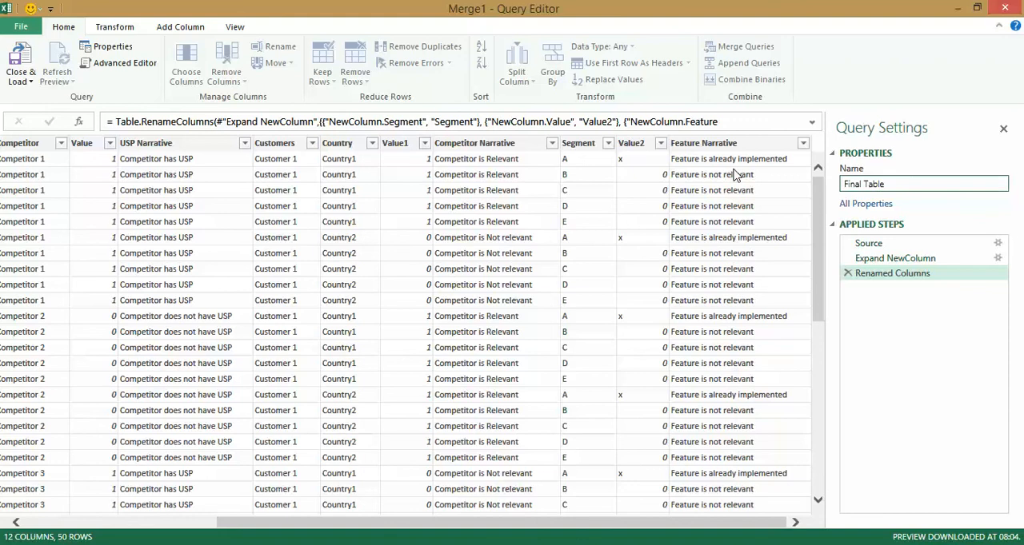
click(24, 81)
click(40, 114)
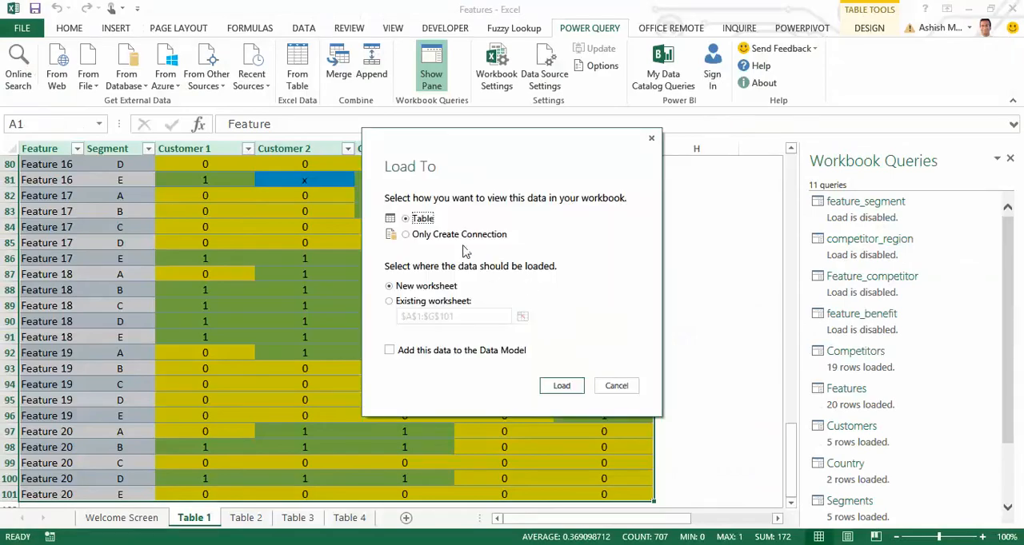
click(458, 238)
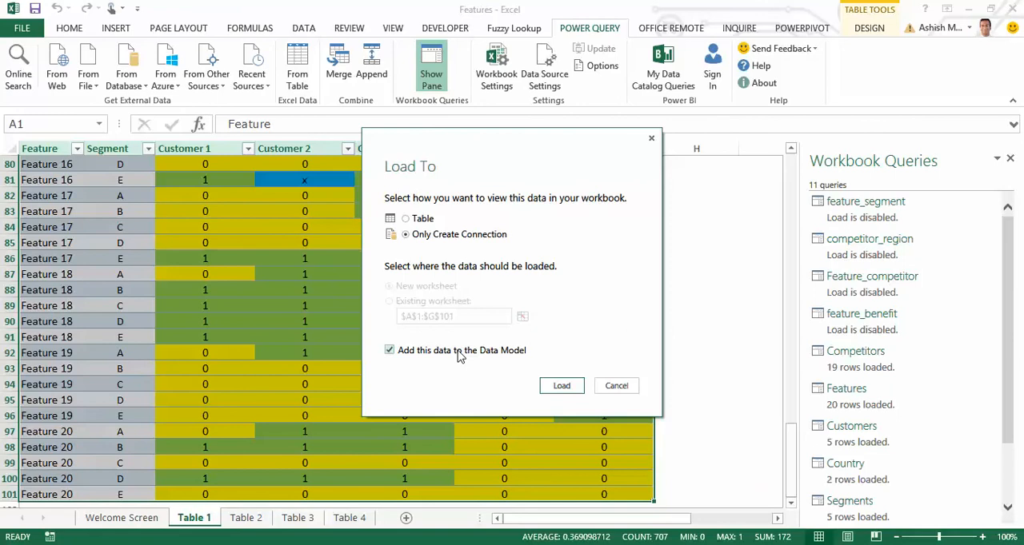
click(562, 385)
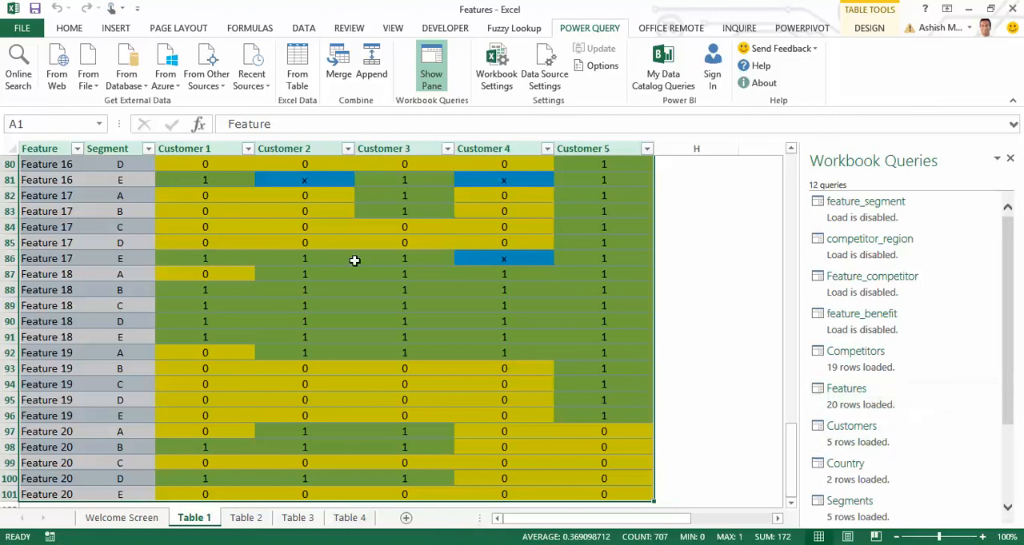
Open the PowerPivot data model, look through its tables and move Final Table ahead of Competitors.
click(792, 31)
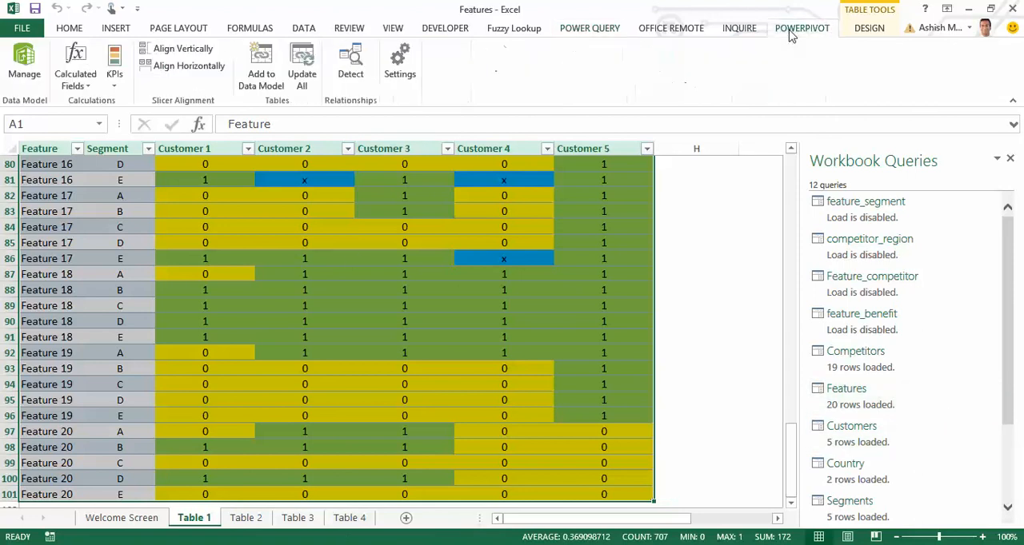
click(23, 64)
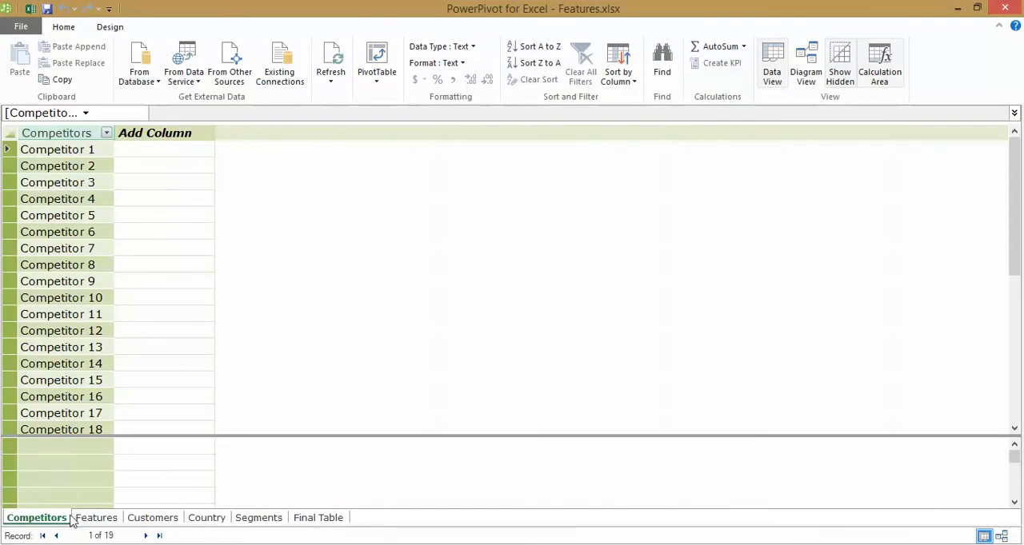
click(99, 518)
click(152, 518)
click(201, 519)
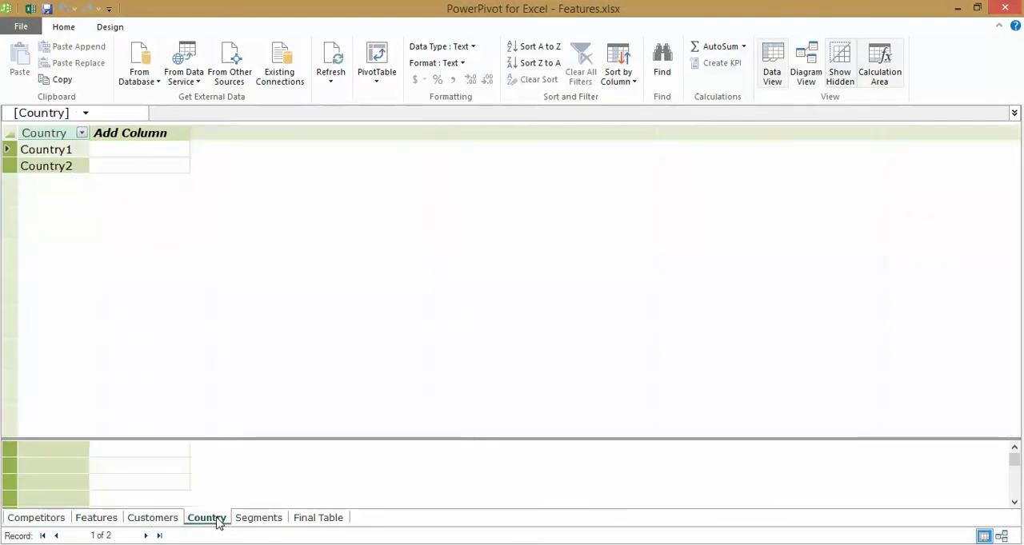
click(264, 520)
click(319, 520)
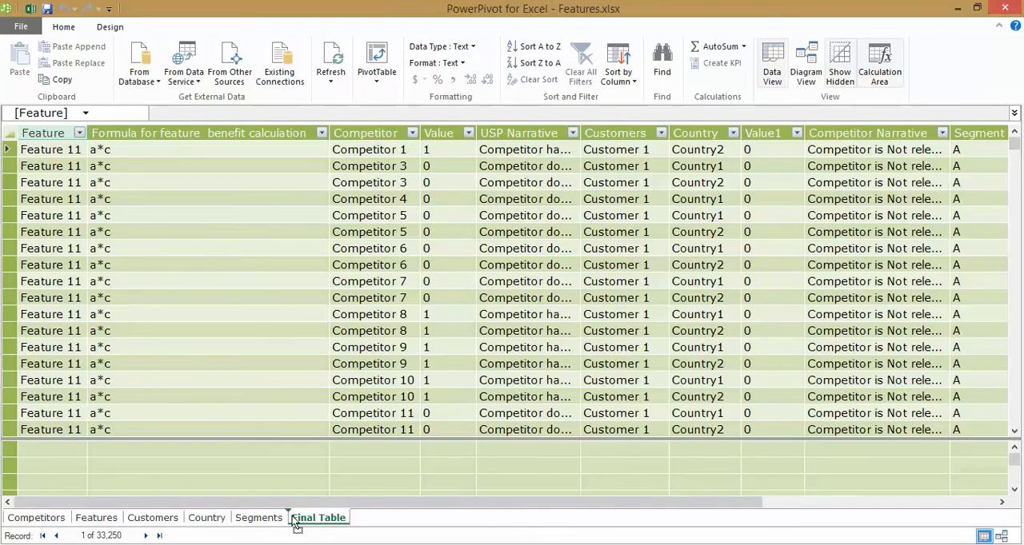
drag(45, 524, 40, 524)
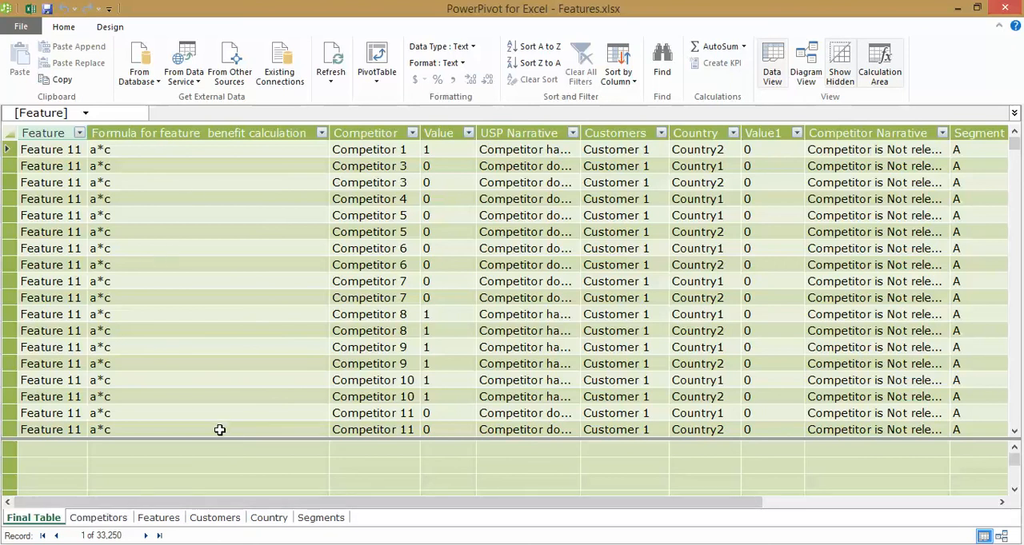
Create a relationship from Final Table's Competitor column to the Competitors column of the Competitors lookup table.
click(387, 152)
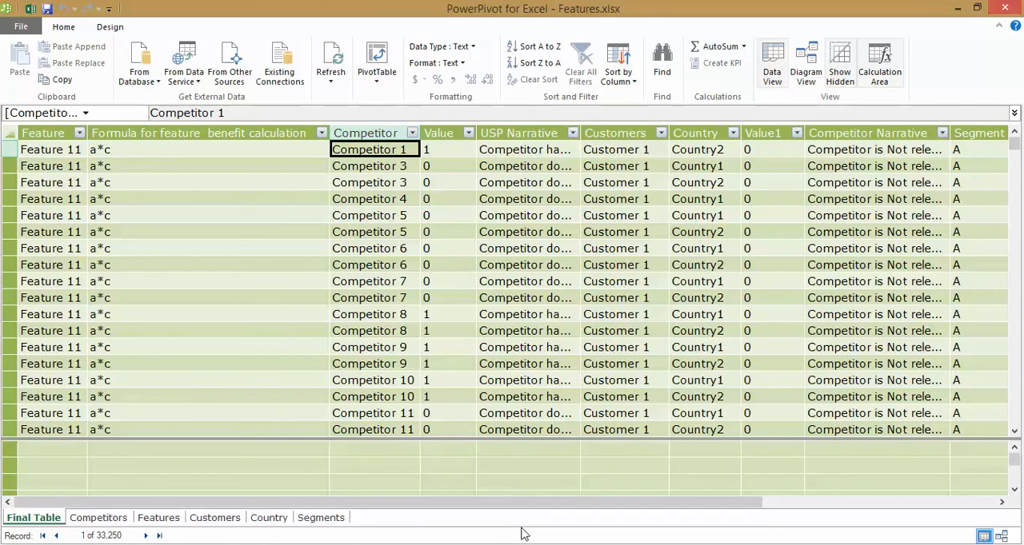
click(109, 27)
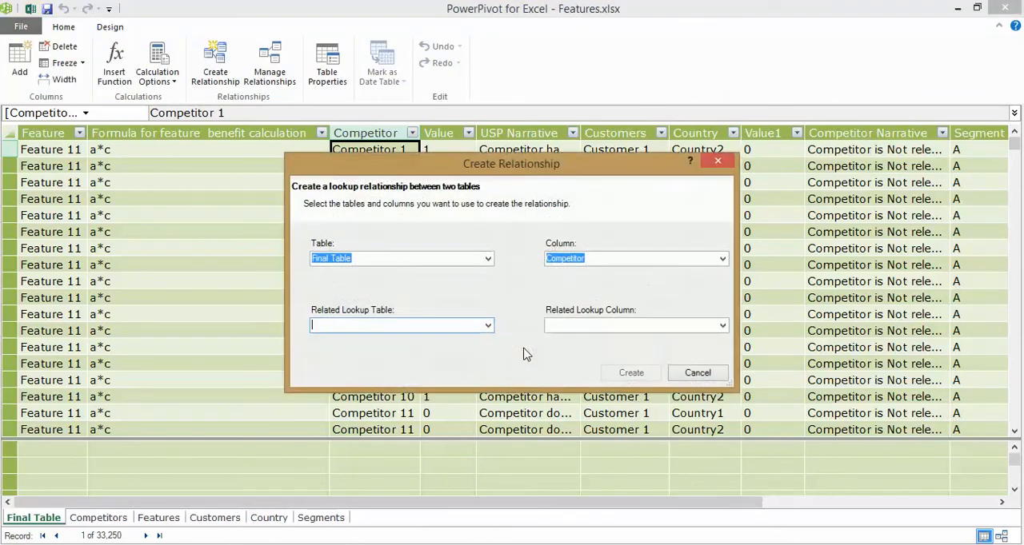
click(487, 327)
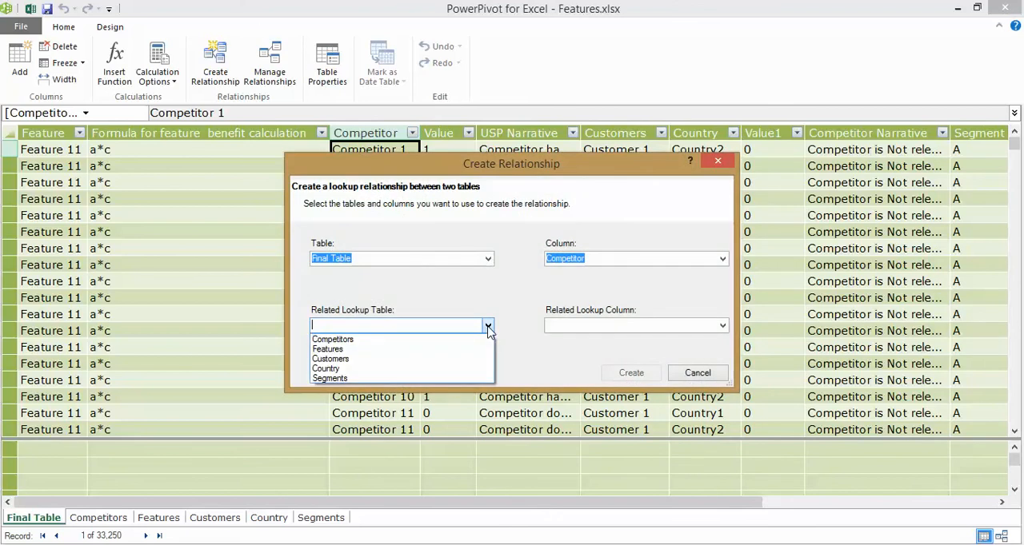
click(471, 340)
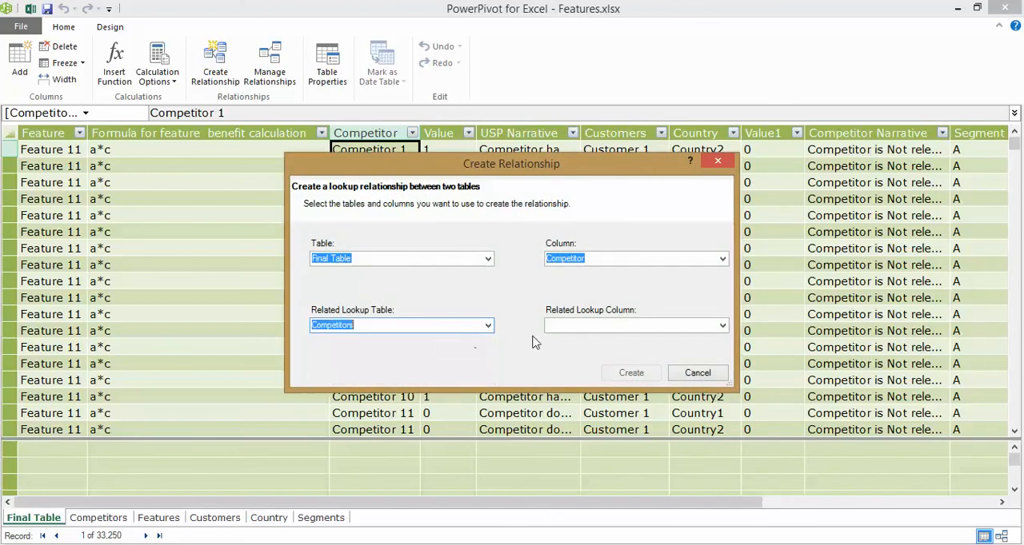
click(722, 326)
click(707, 341)
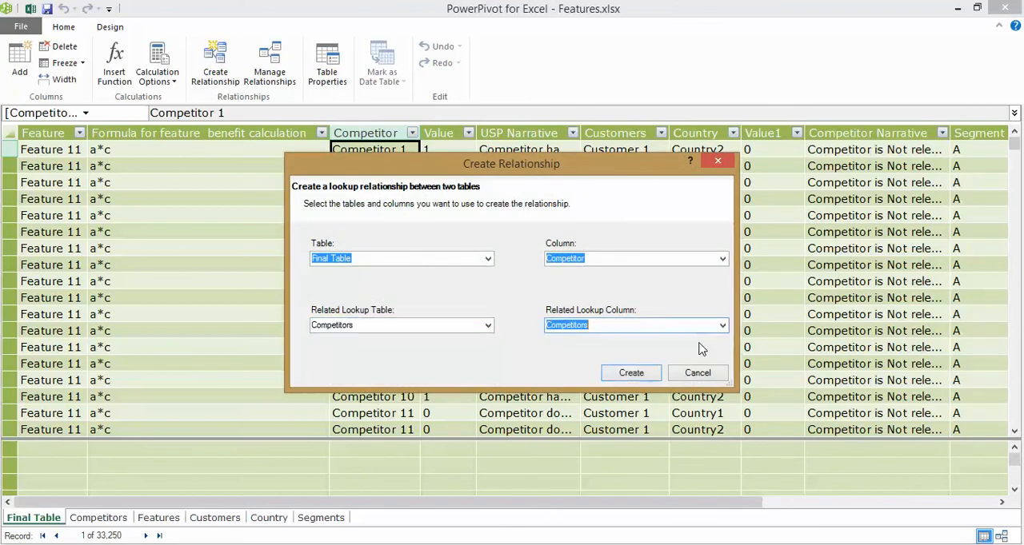
click(632, 373)
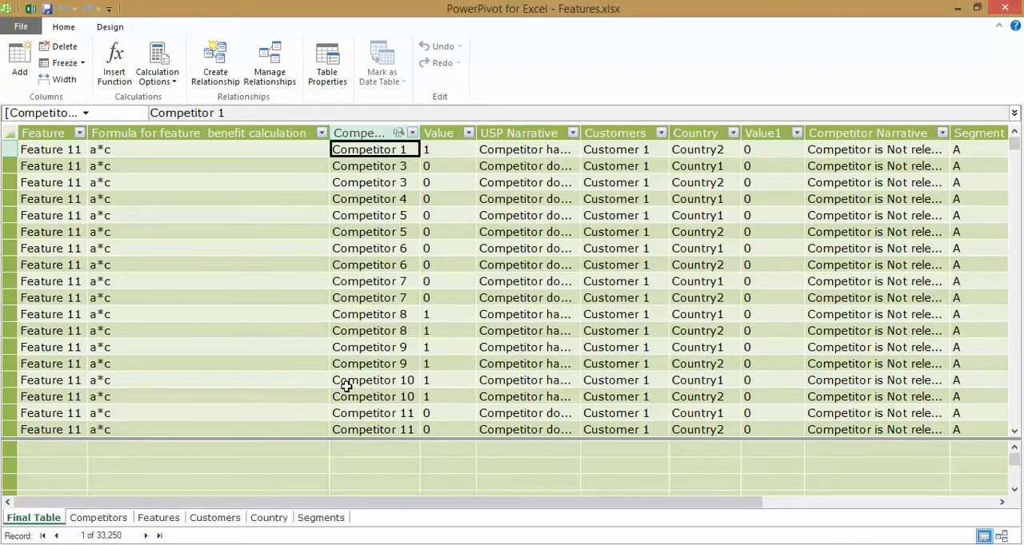
Create a relationship from Final Table's Feature column to the Feature column of the Features lookup table.
click(44, 149)
click(231, 74)
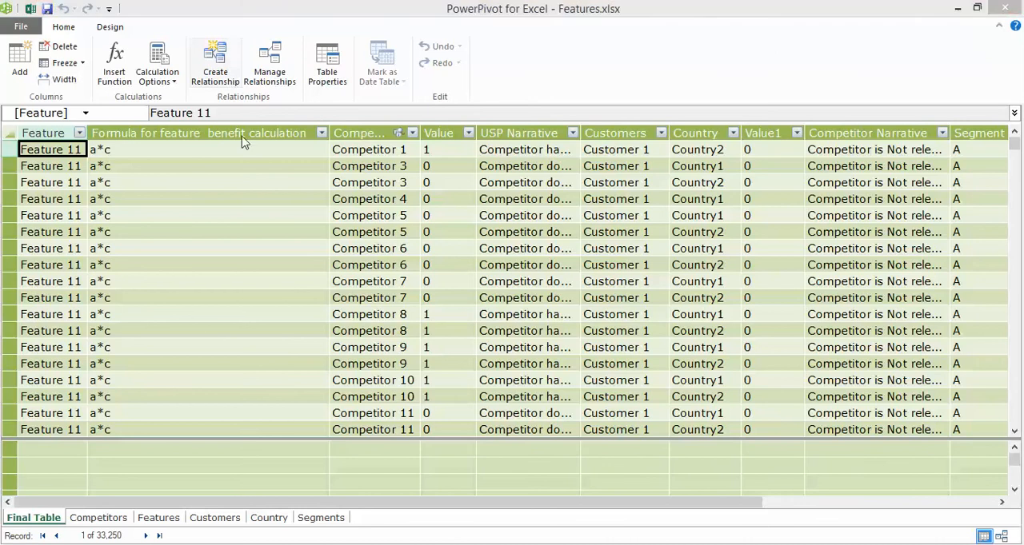
click(487, 326)
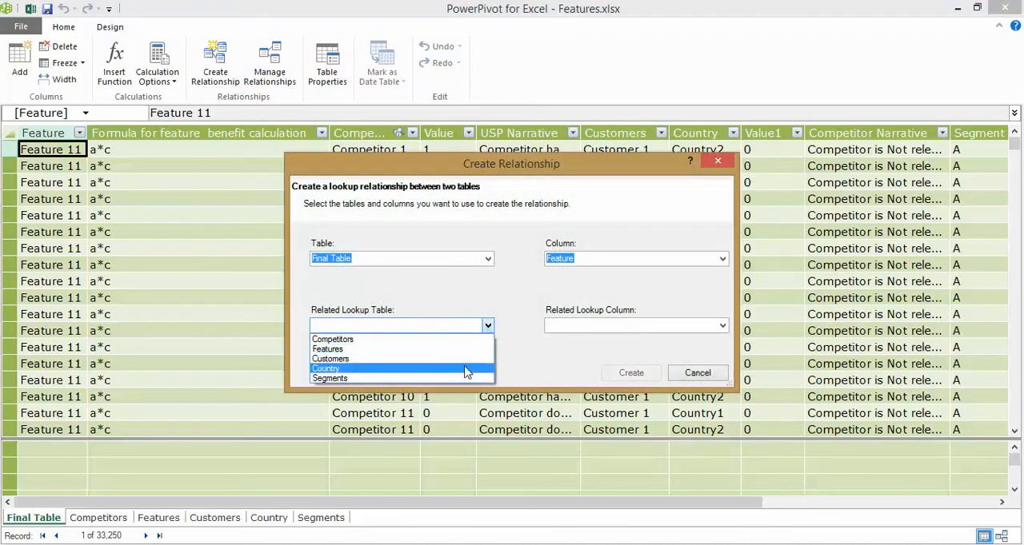
click(468, 349)
click(632, 379)
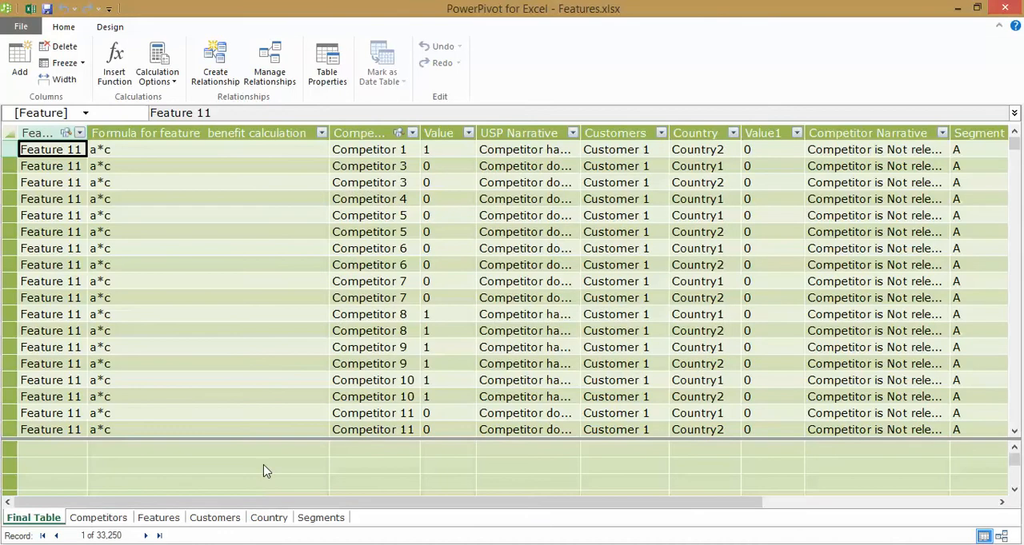
Create a relationship from Final Table's Customers column to the Customers column of the Customers lookup table.
click(640, 152)
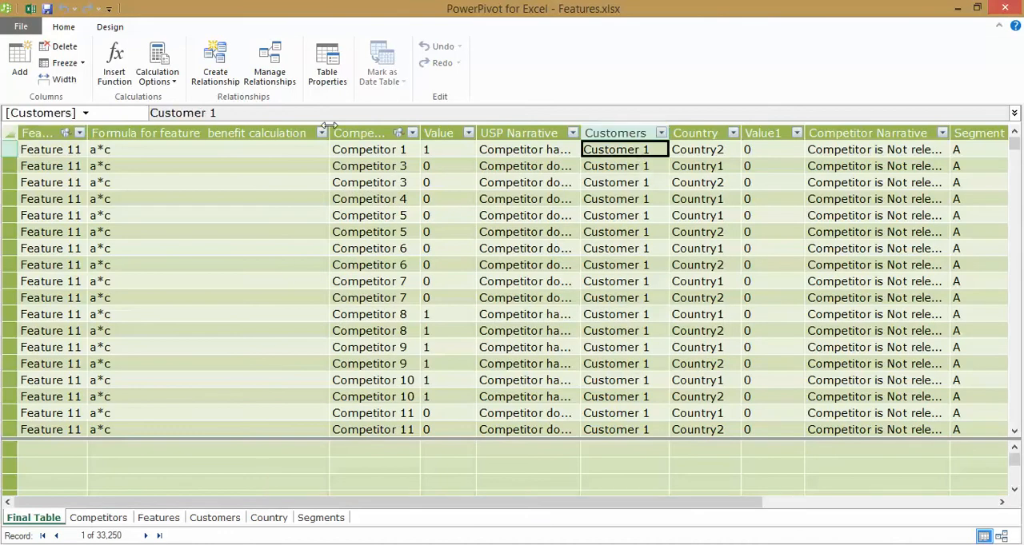
click(216, 76)
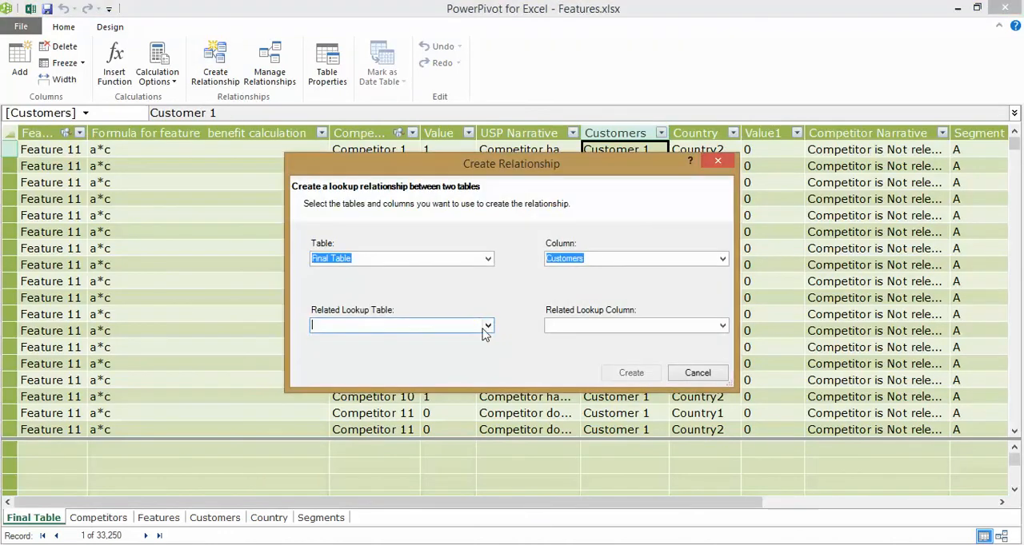
click(487, 326)
click(468, 359)
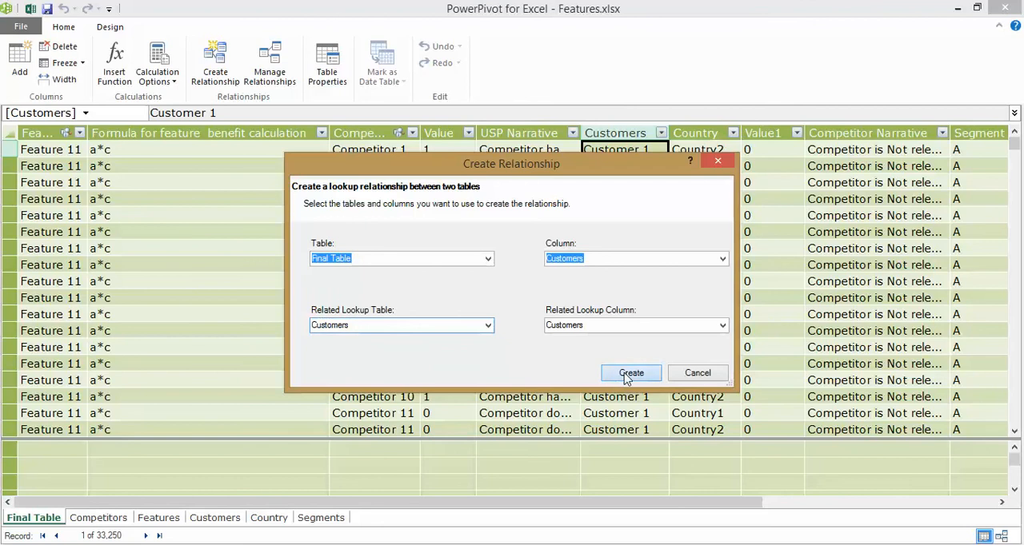
click(622, 373)
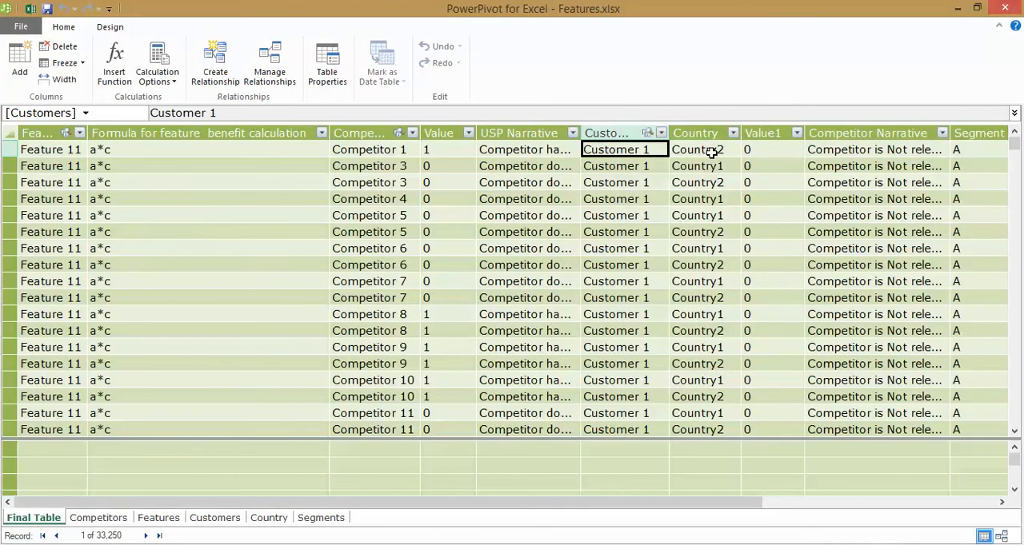
Create a relationship from Final Table's Country column to the Country column of the Country lookup table.
click(710, 151)
click(216, 76)
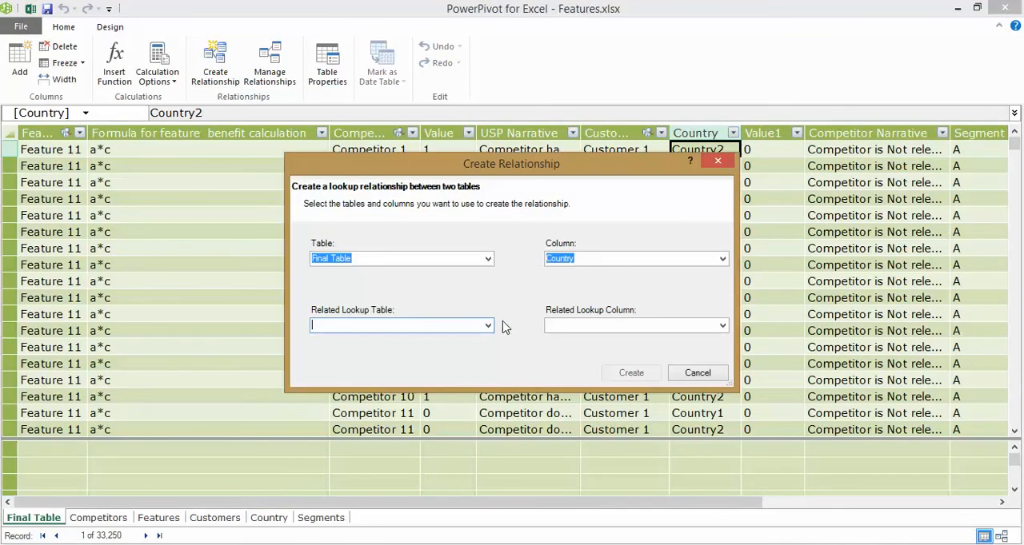
click(487, 327)
click(464, 367)
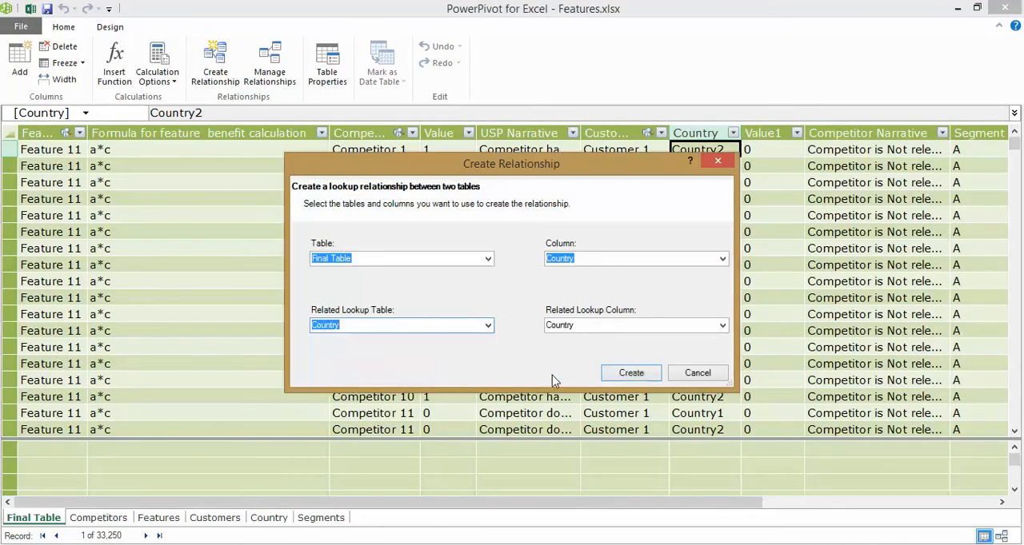
click(632, 373)
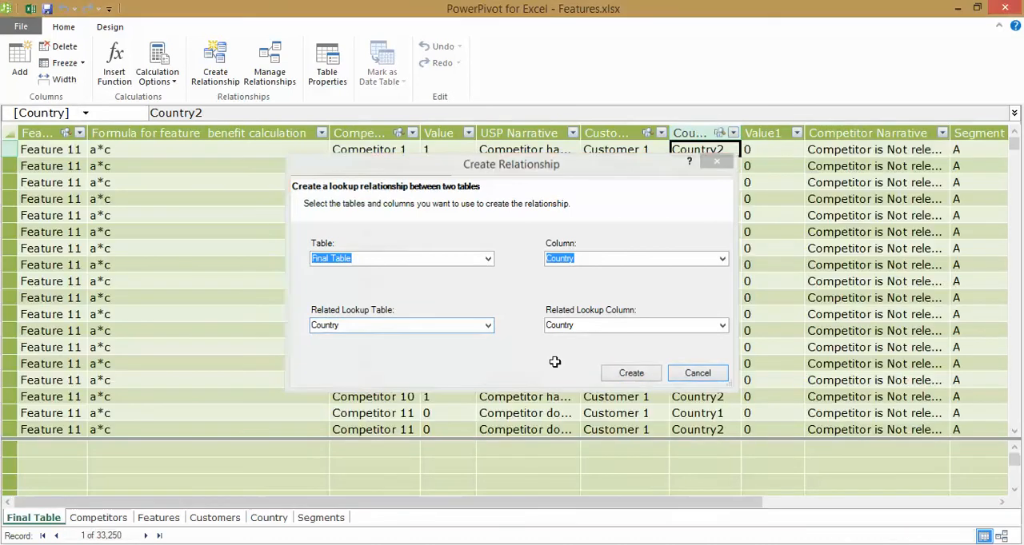
Relate Final Table's Segment column to the Segment column of the Segments lookup table and review the list of relationships.
click(954, 149)
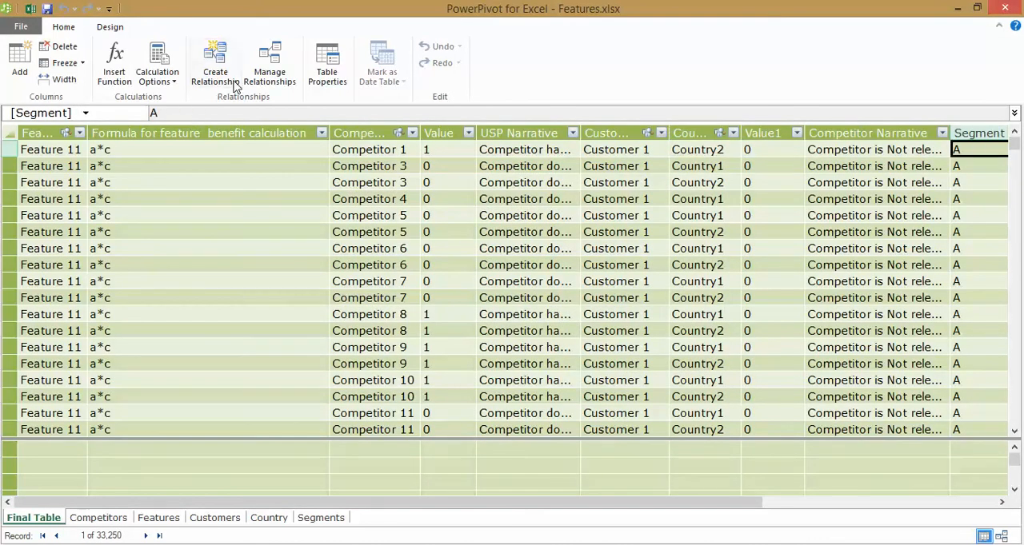
click(215, 72)
click(487, 325)
click(474, 378)
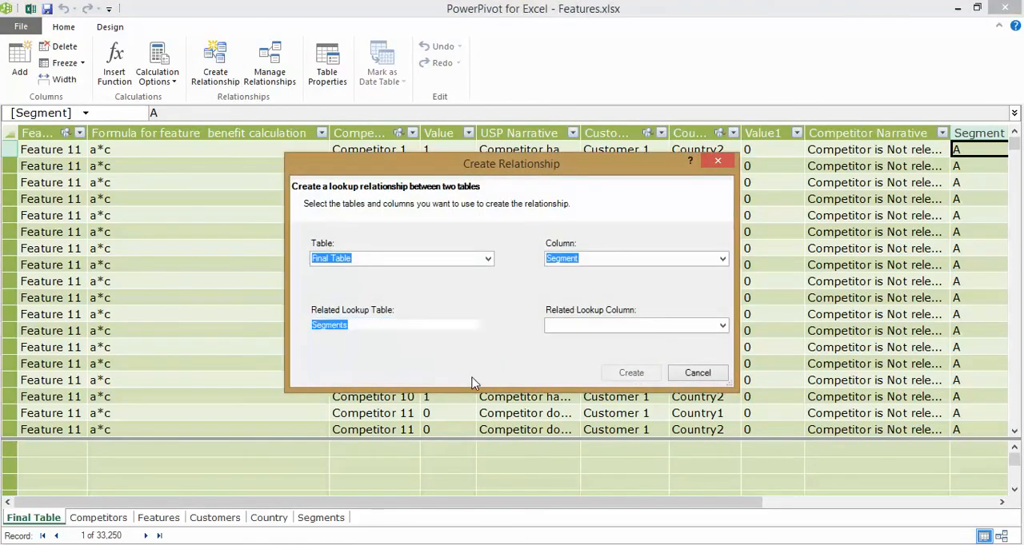
click(624, 372)
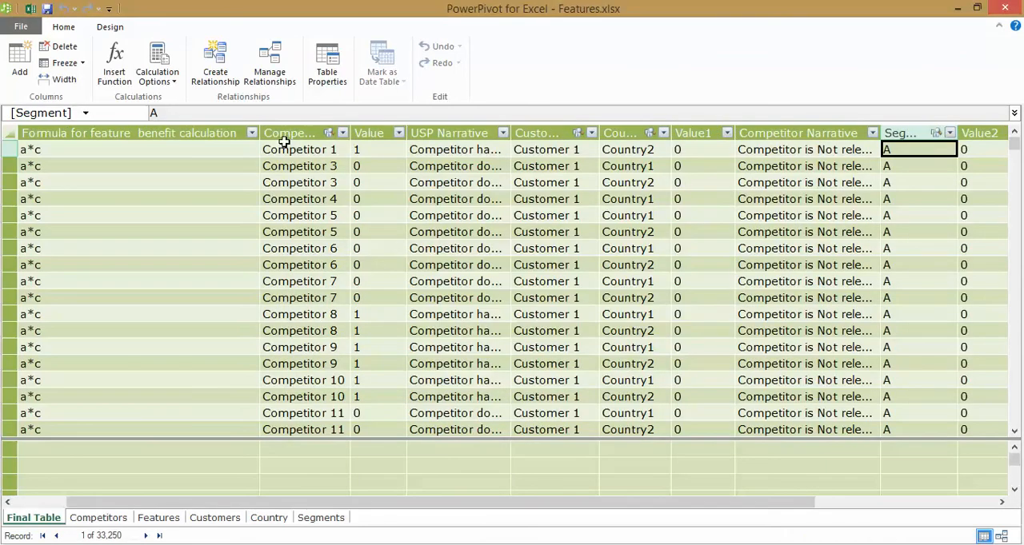
click(270, 66)
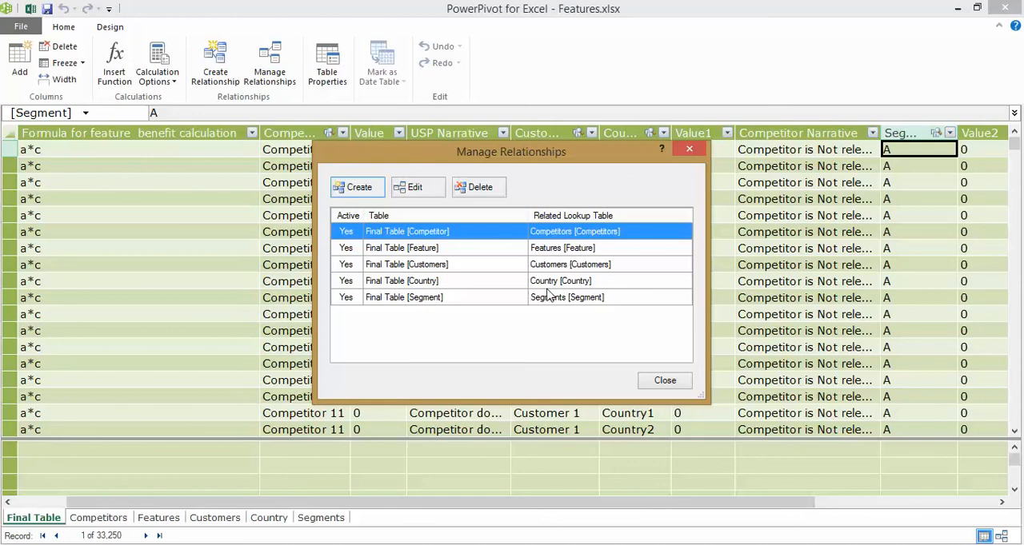
click(680, 383)
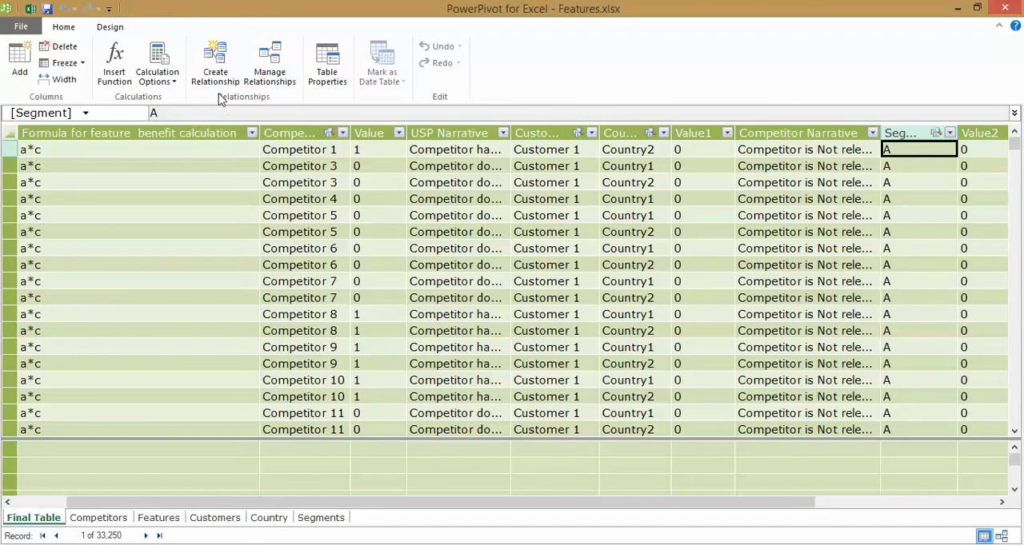
Create a PivotTable from the PowerPivot data model on a new worksheet.
click(66, 27)
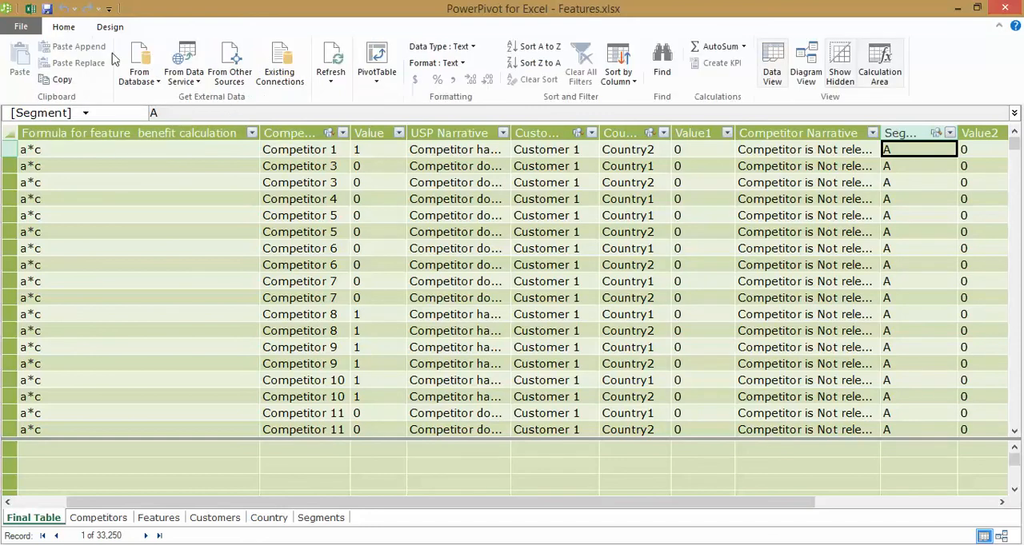
click(378, 82)
click(371, 97)
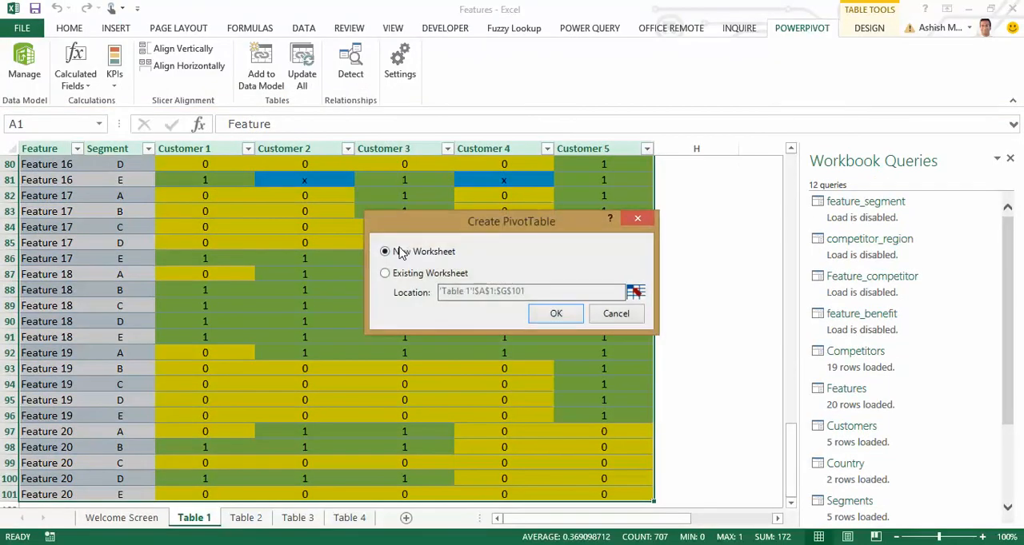
click(572, 316)
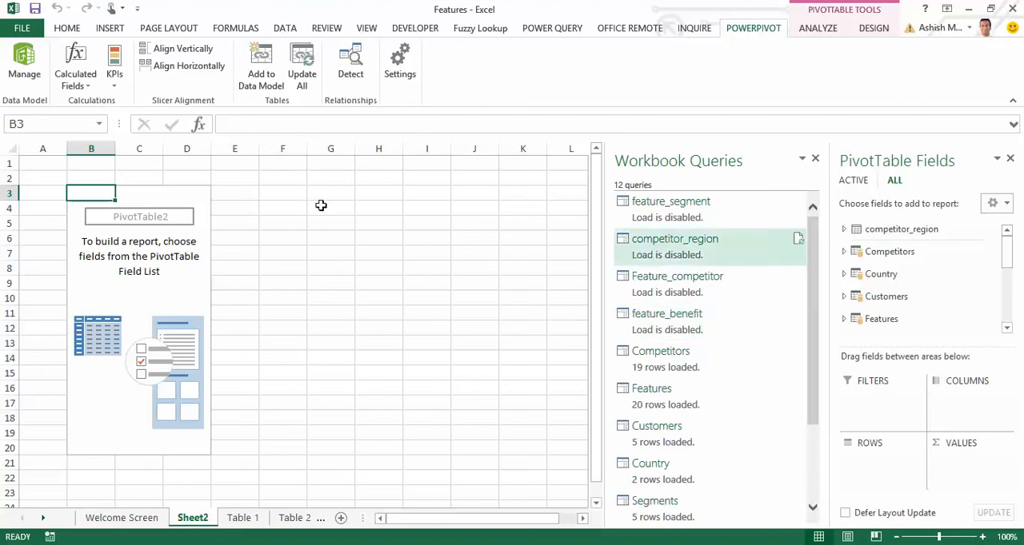
Insert slicers for the PivotTable from the lookup tables' Country, Customers and Segment fields, and reselect the PivotTable.
click(815, 28)
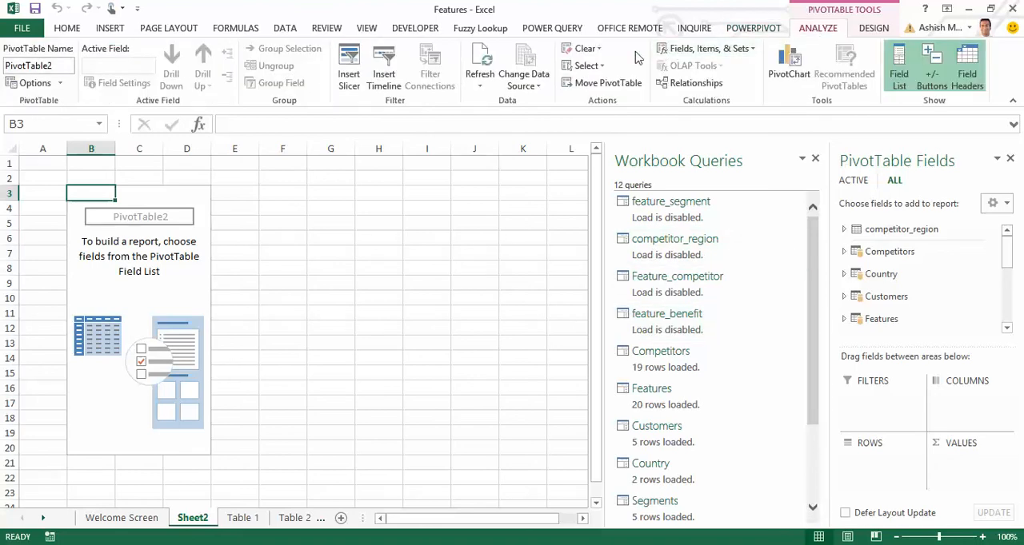
click(359, 80)
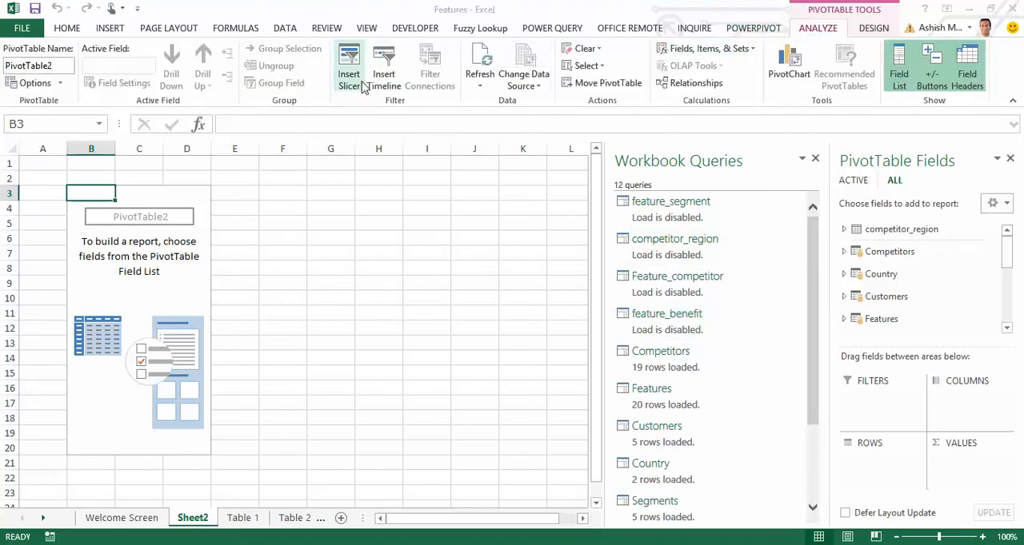
click(460, 86)
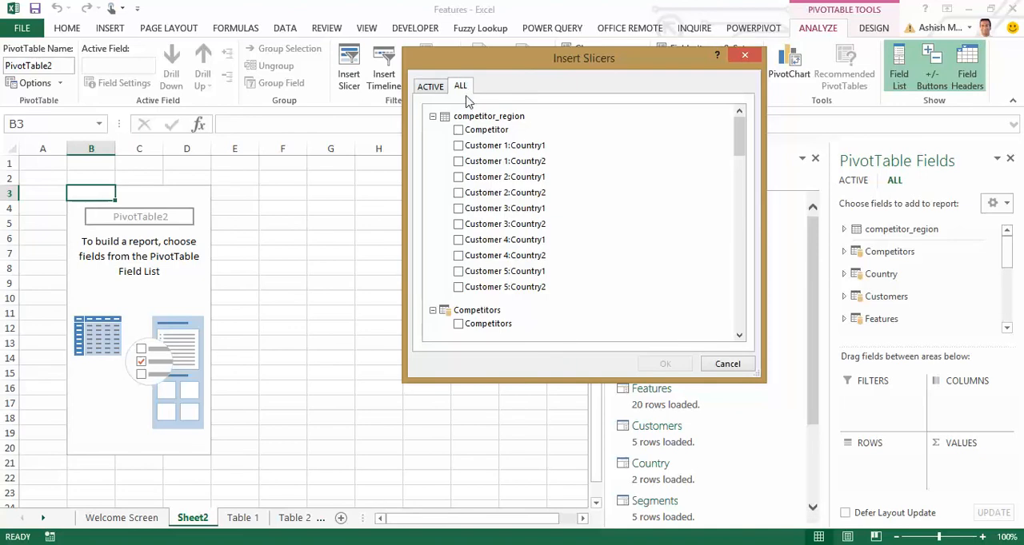
click(432, 116)
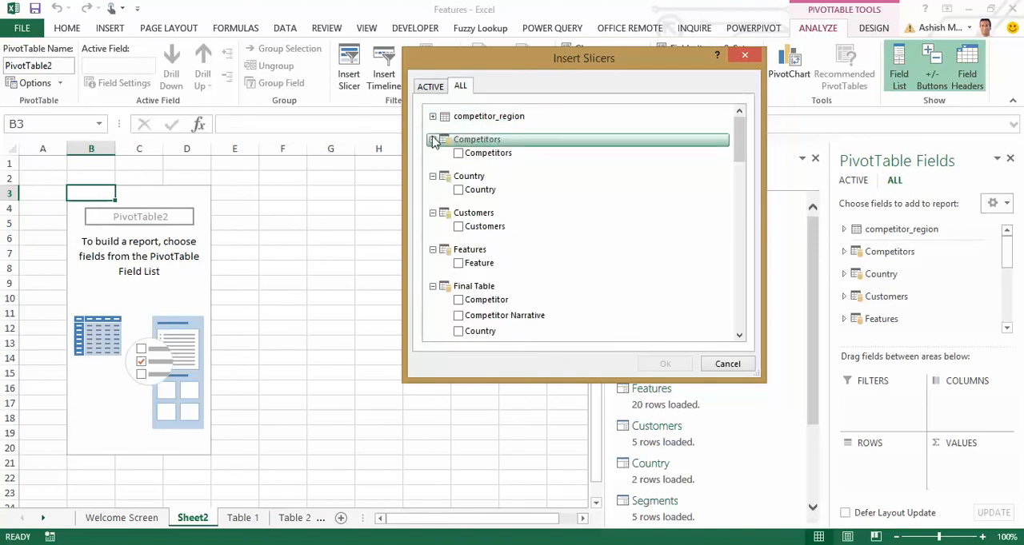
click(432, 140)
click(458, 176)
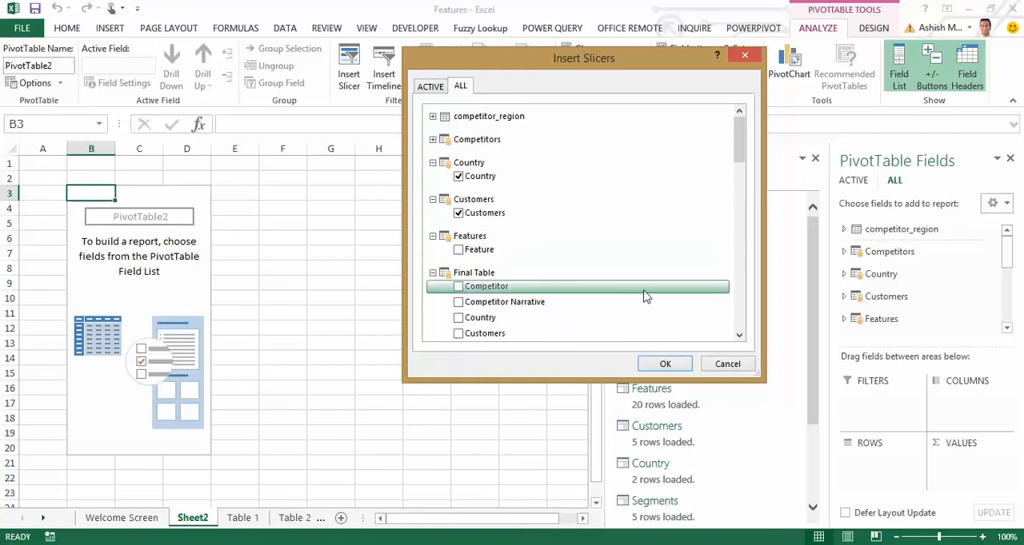
click(432, 274)
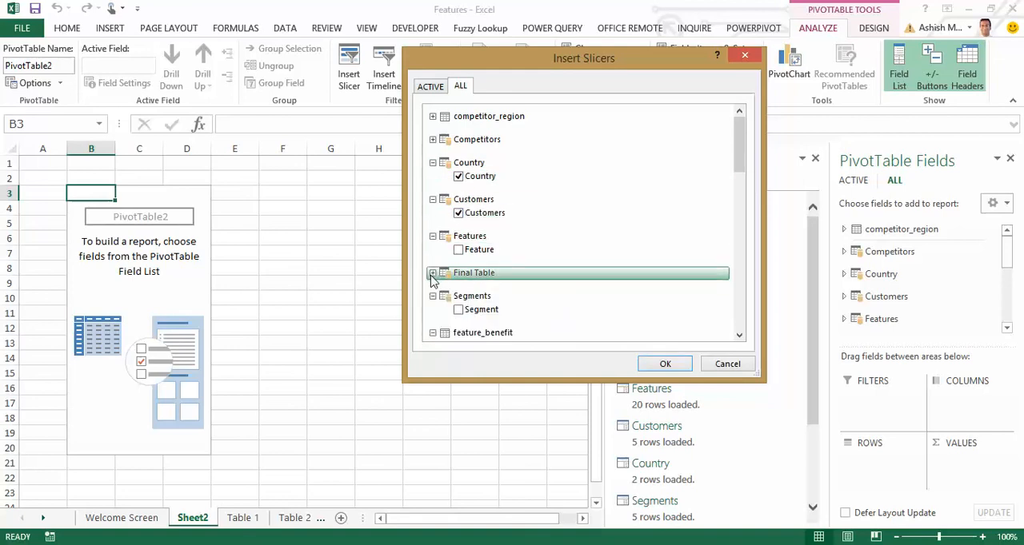
click(458, 310)
click(662, 363)
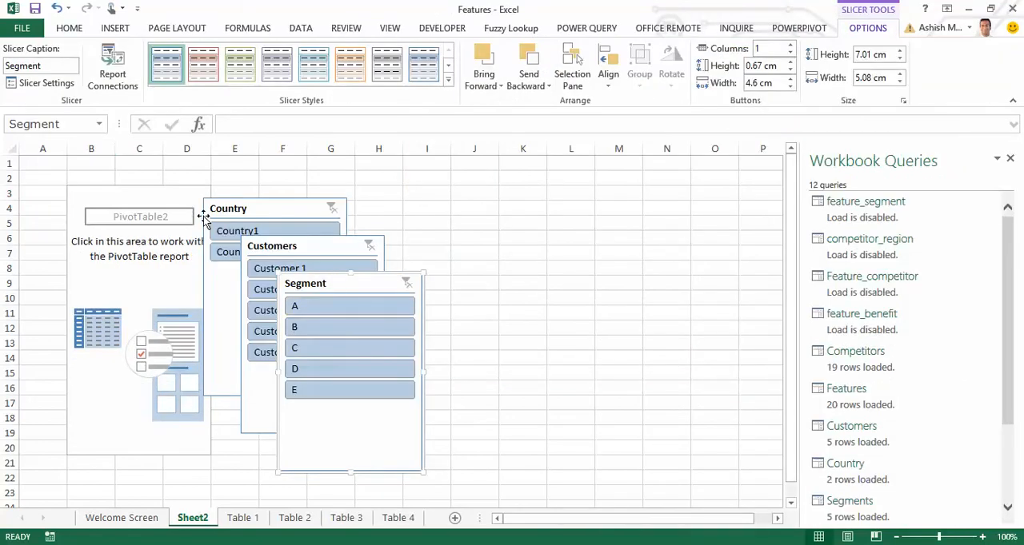
click(155, 241)
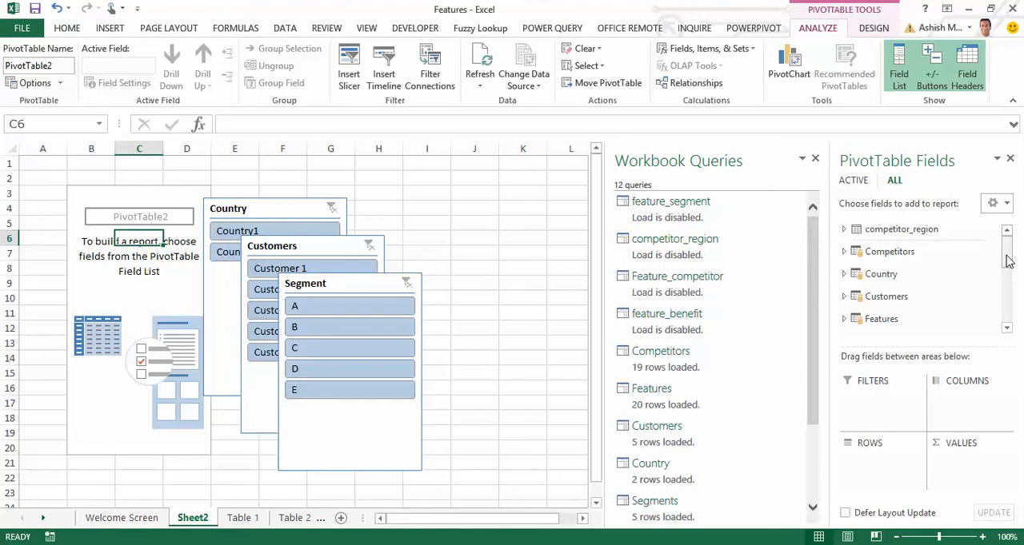
Add Final Table's Competitor Narrative field to the PivotTable as a report filter.
drag(1007, 262, 1008, 283)
click(846, 245)
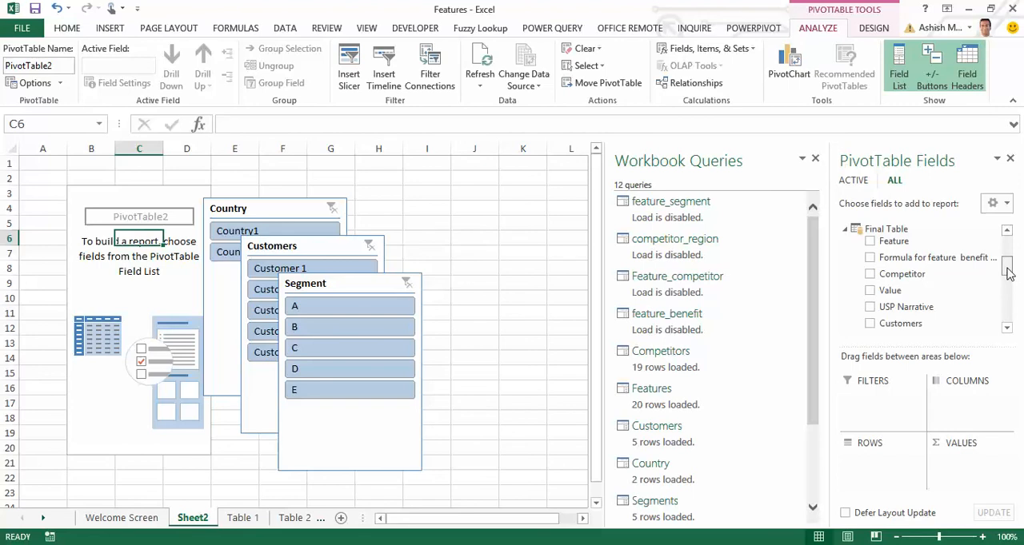
drag(1008, 272, 1008, 284)
drag(959, 307, 893, 403)
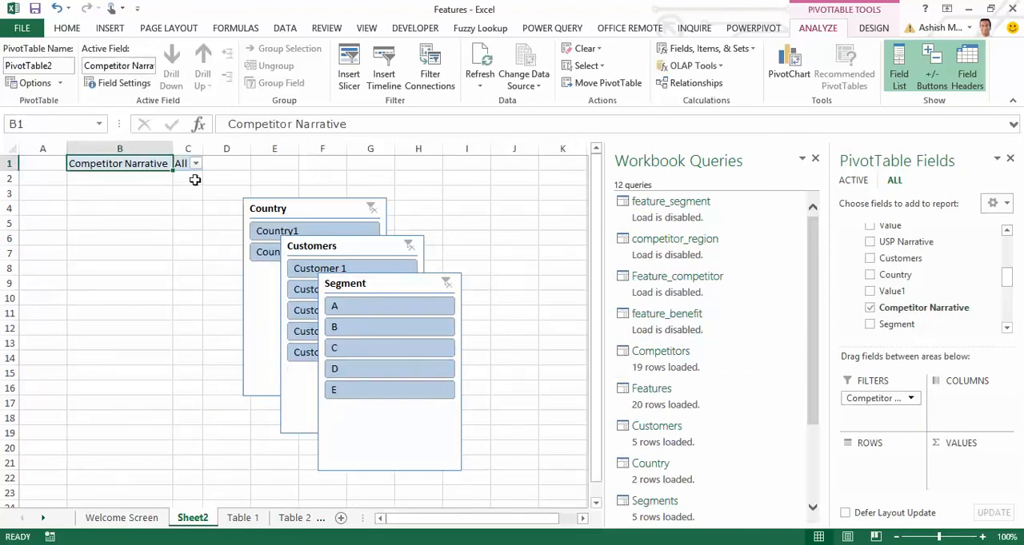
Filter the Competitor Narrative report filter to Competitor is Relevant.
click(195, 163)
click(34, 202)
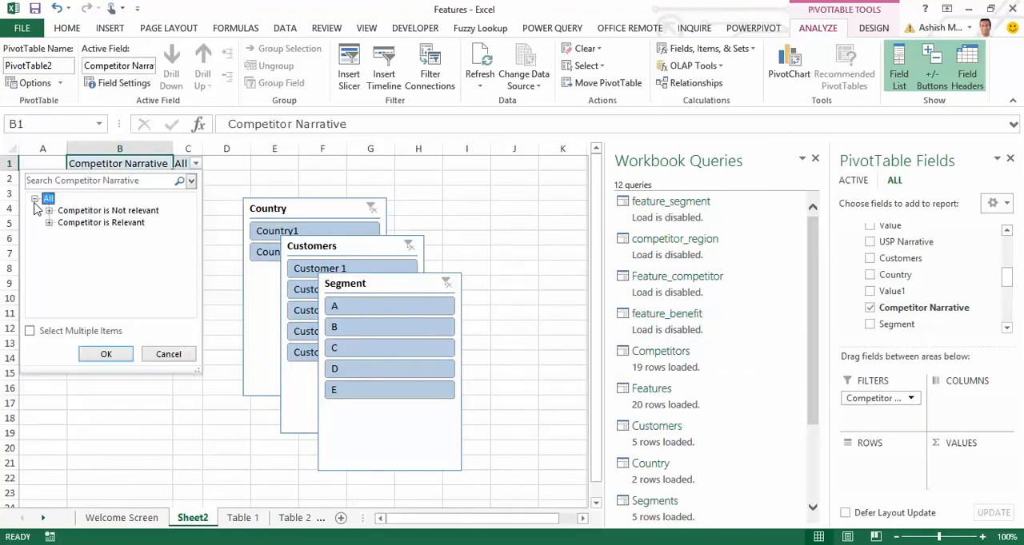
click(78, 225)
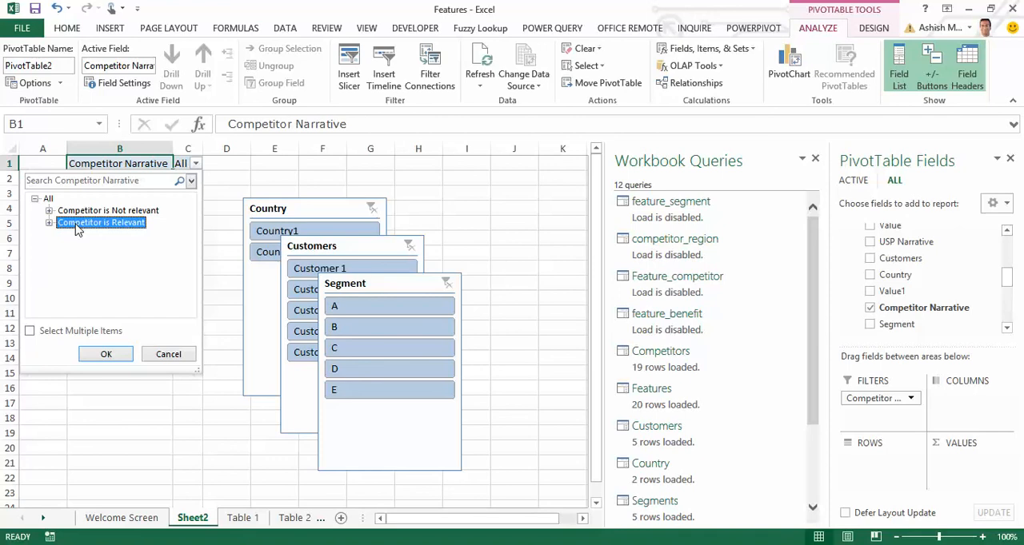
click(109, 356)
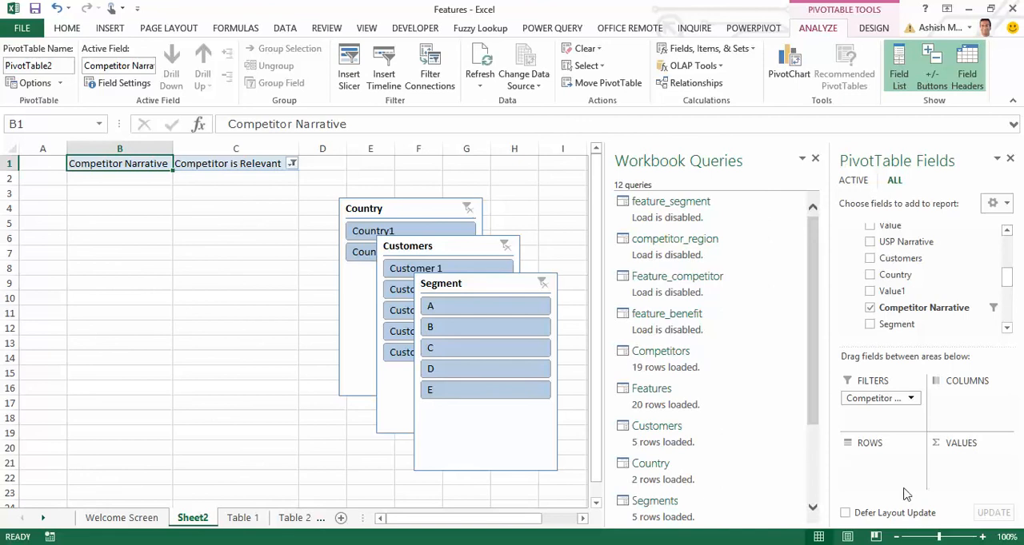
Add the Features table's Feature field and Final Table's Feature Narrative field to the PivotTable rows.
drag(1008, 285, 1011, 245)
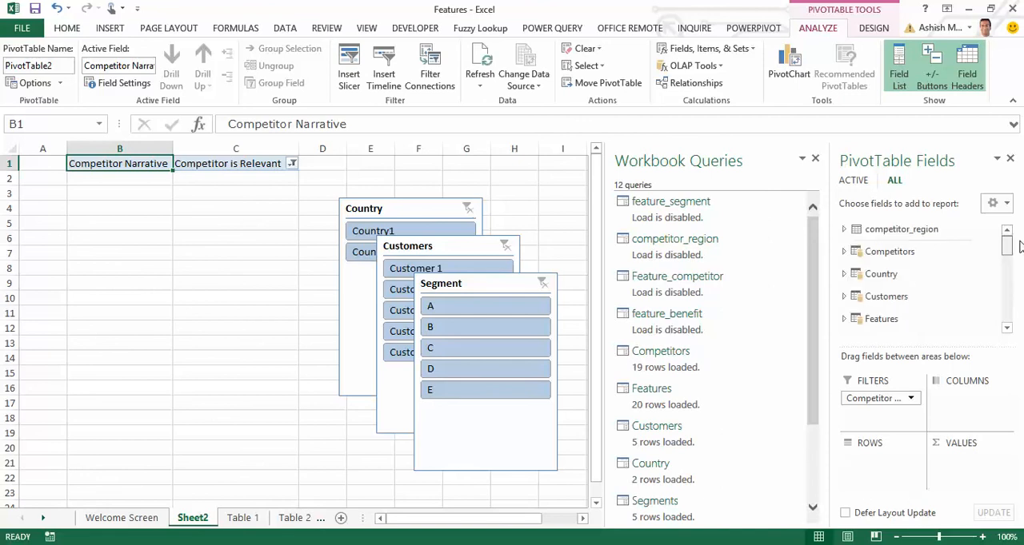
click(843, 318)
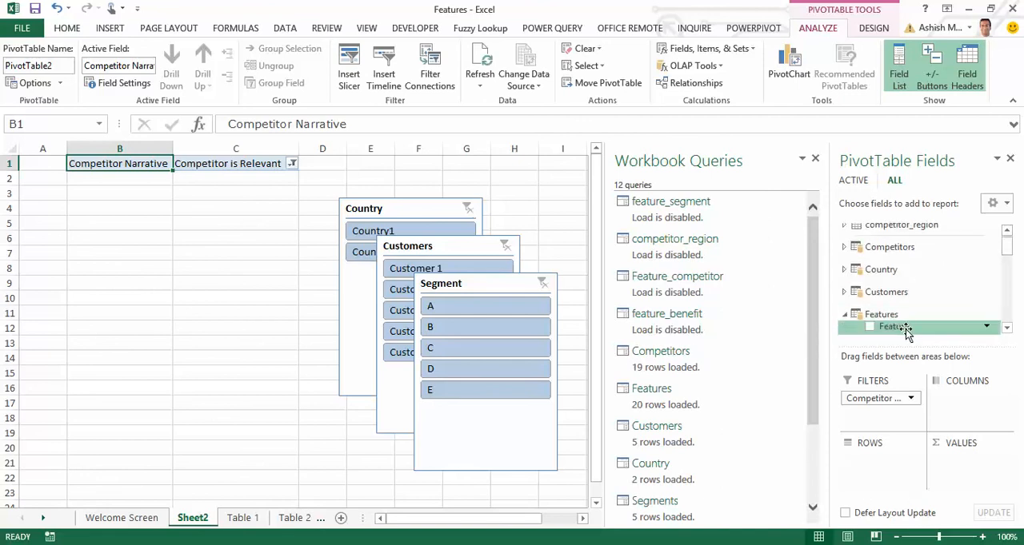
drag(906, 329, 888, 475)
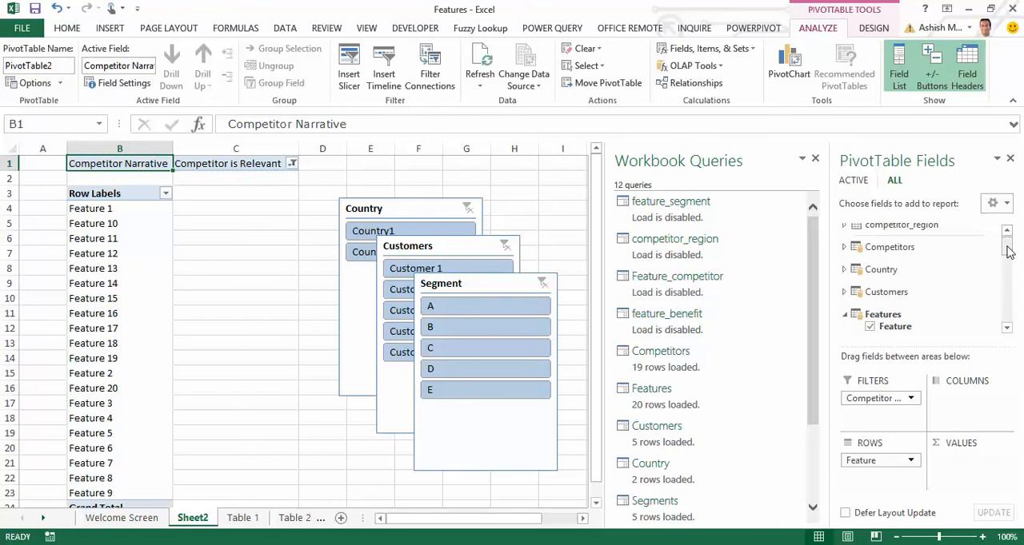
drag(1006, 250, 1008, 272)
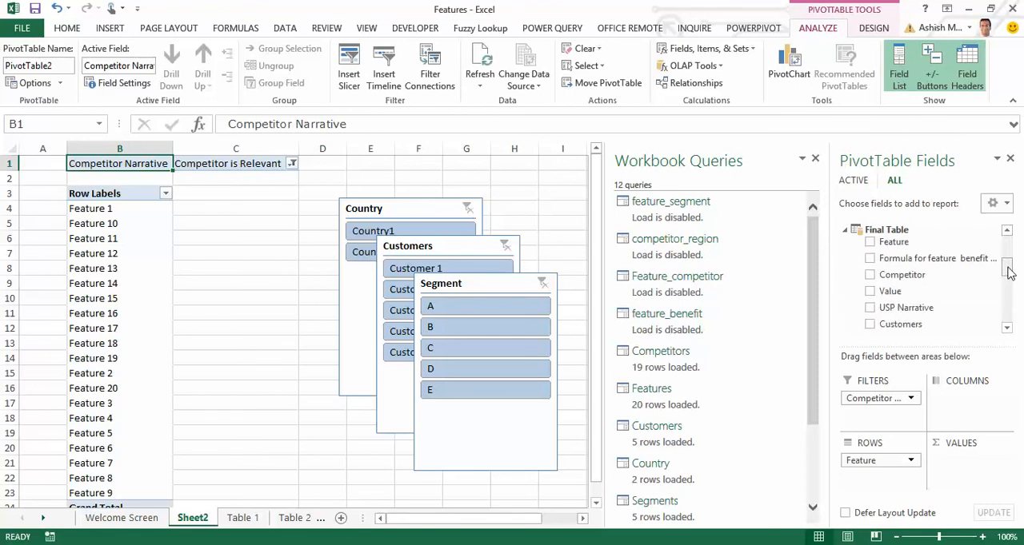
drag(1008, 272, 998, 295)
drag(925, 293, 889, 487)
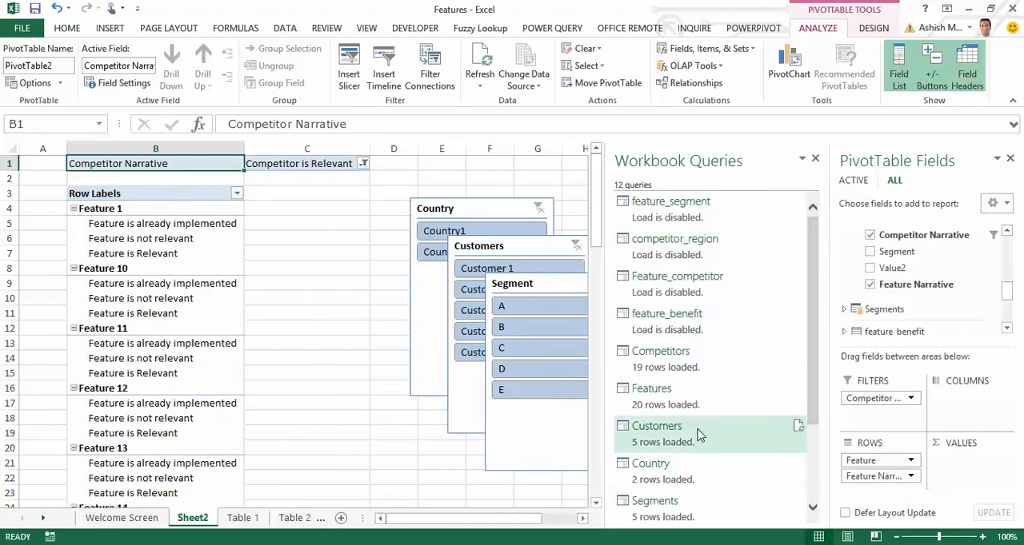
mouse_move(682, 435)
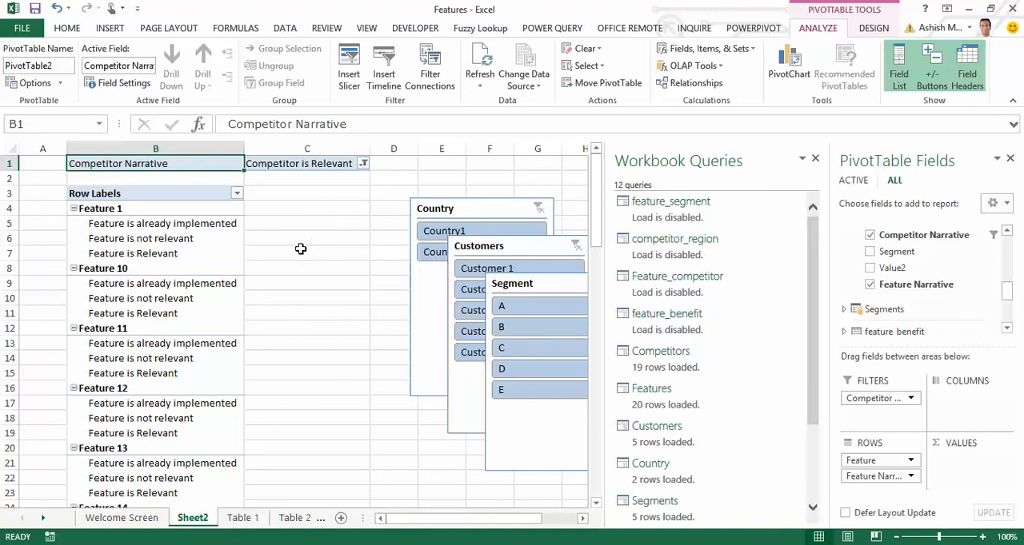
Switch the PivotTable to the classic PivotTable layout and close the Workbook Queries pane.
click(32, 83)
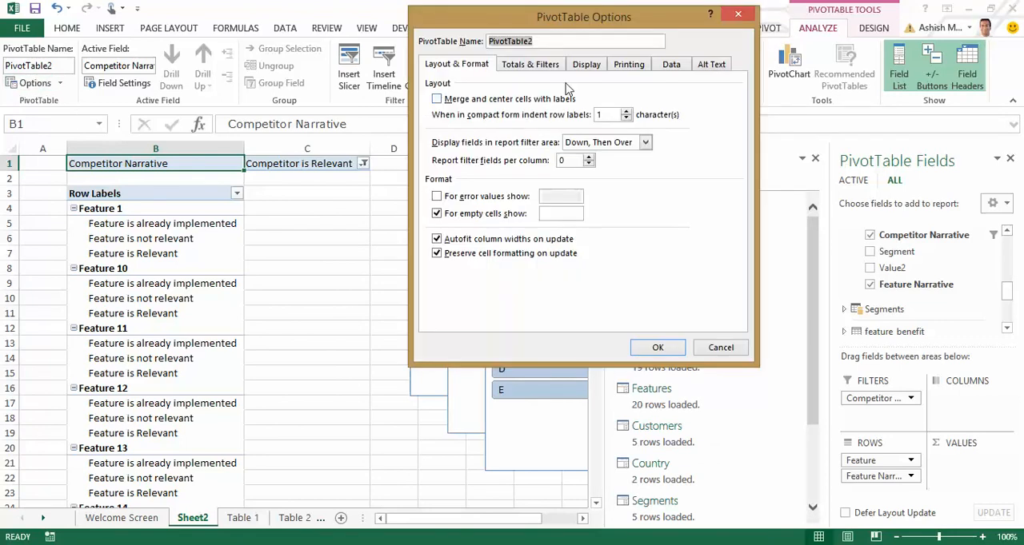
click(587, 65)
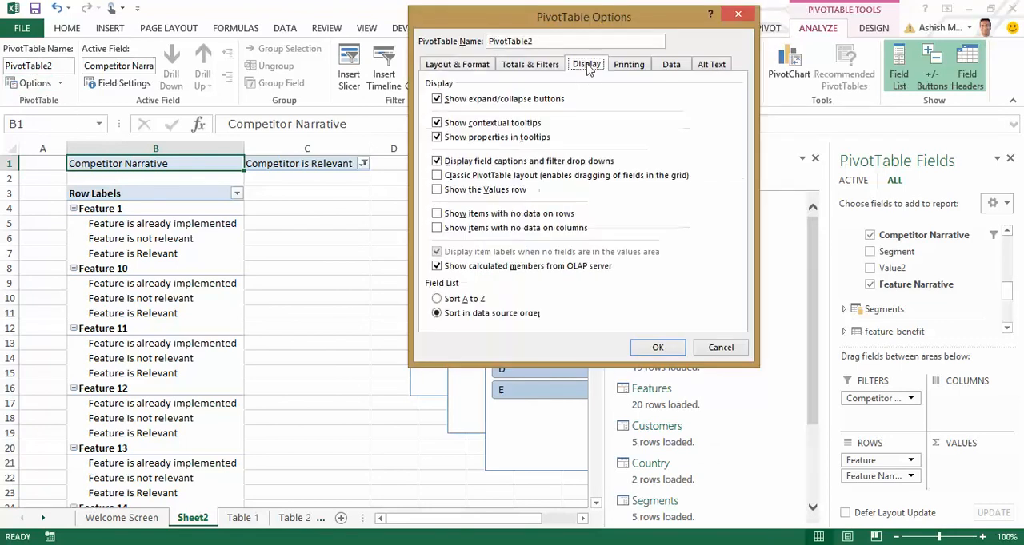
click(472, 176)
click(656, 347)
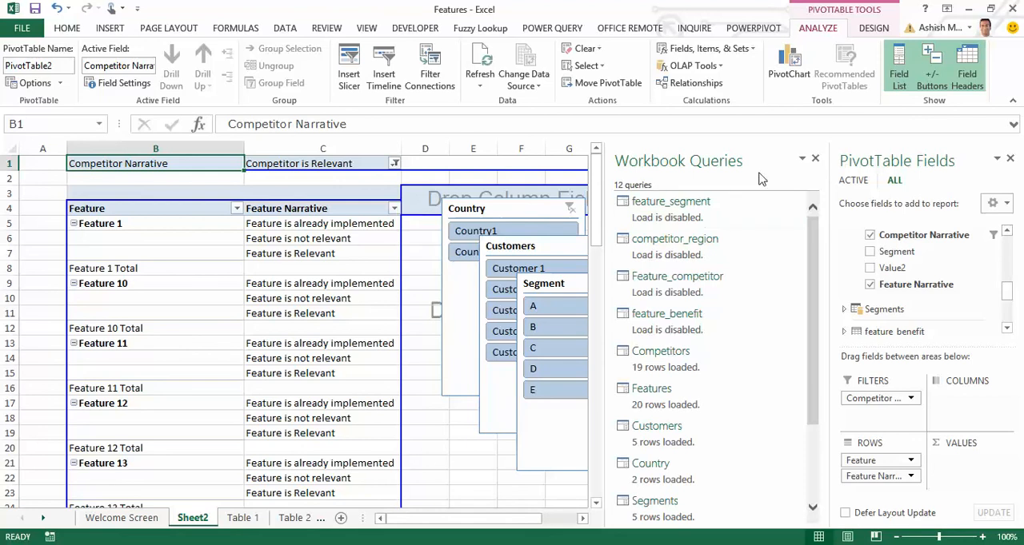
click(815, 158)
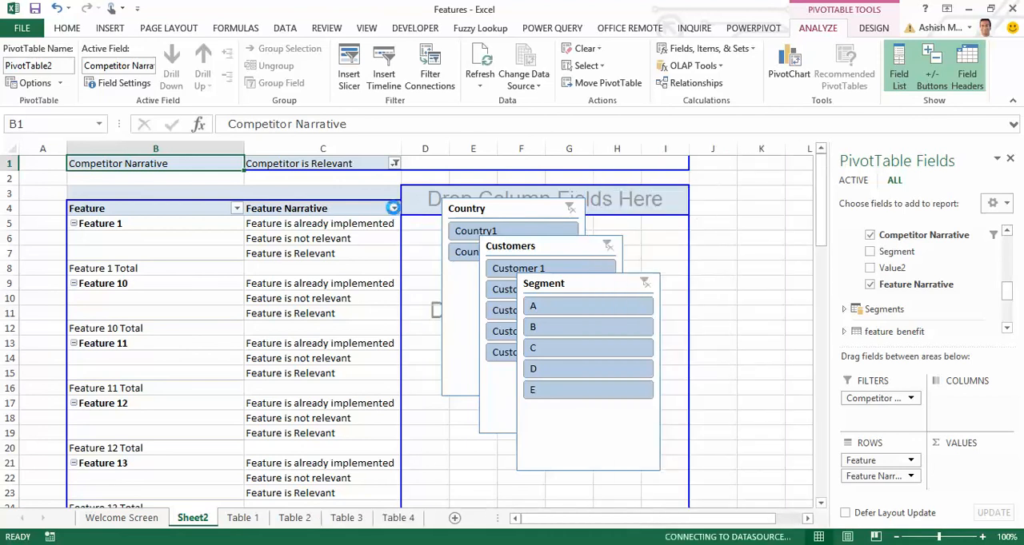
Exclude Feature is not relevant from the Feature Narrative row field.
click(393, 208)
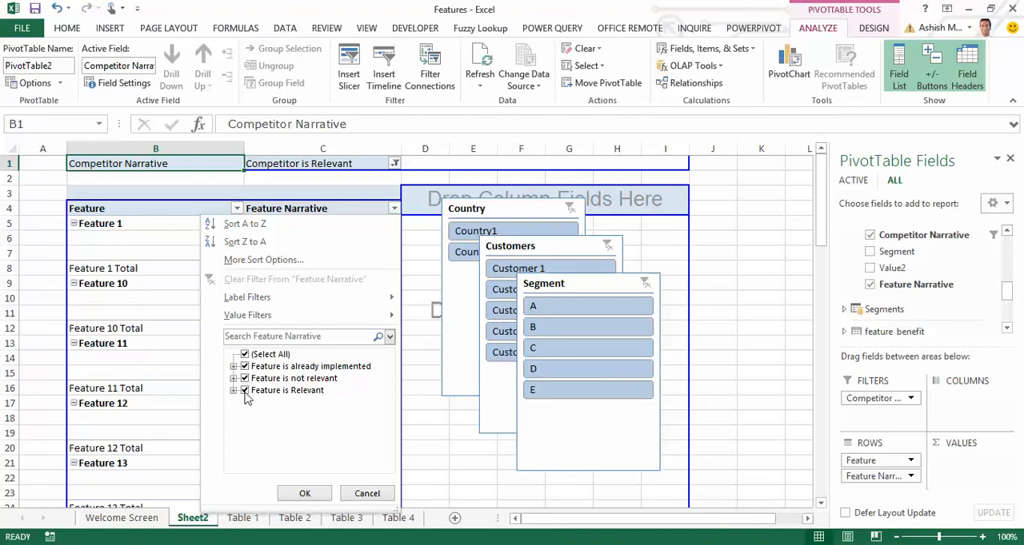
click(245, 380)
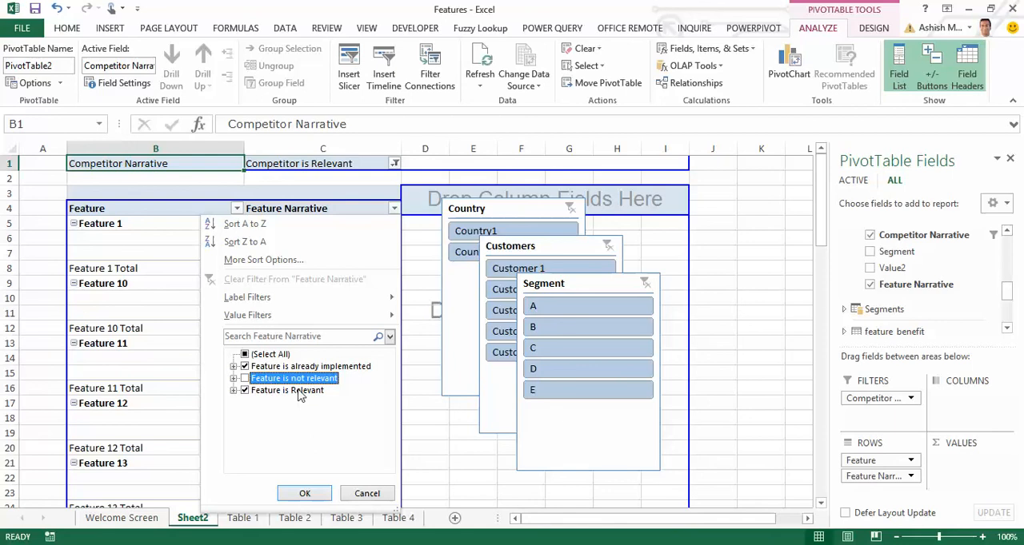
click(305, 494)
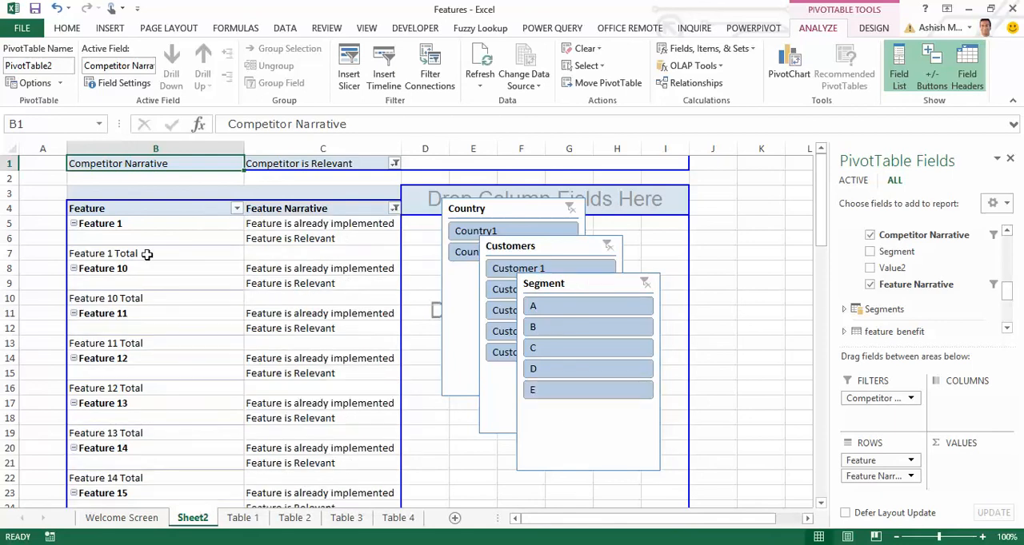
Delete the empty column A in front of the PivotTable.
click(50, 263)
key(ctrl+minus)
key(Return)
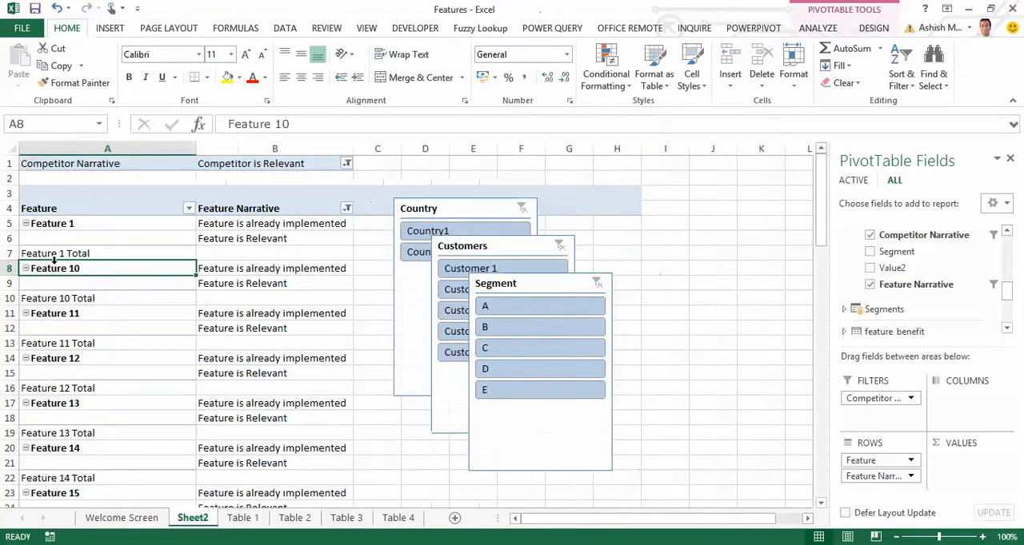
Move the Country, Customers and Segment slicers off the PivotTable, with Segment below the other two.
drag(485, 208, 755, 186)
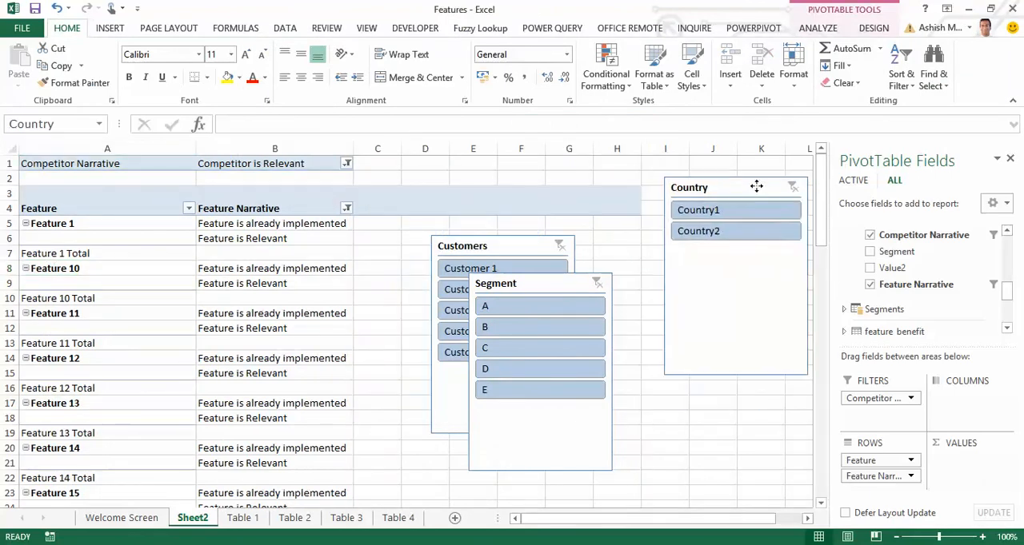
drag(517, 244, 902, 186)
drag(535, 280, 807, 413)
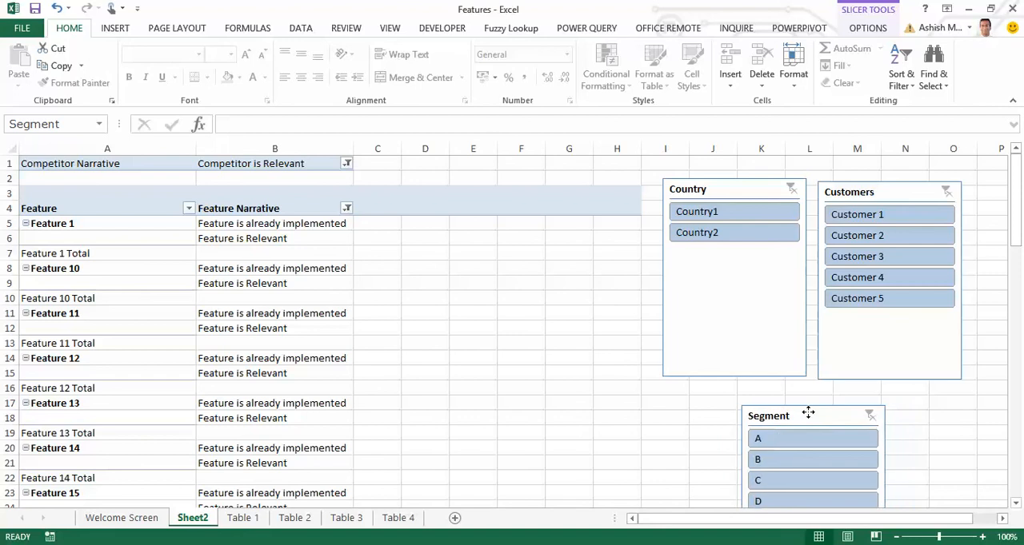
Remove the subtotal rows of the Feature field from the PivotTable.
click(438, 313)
click(248, 296)
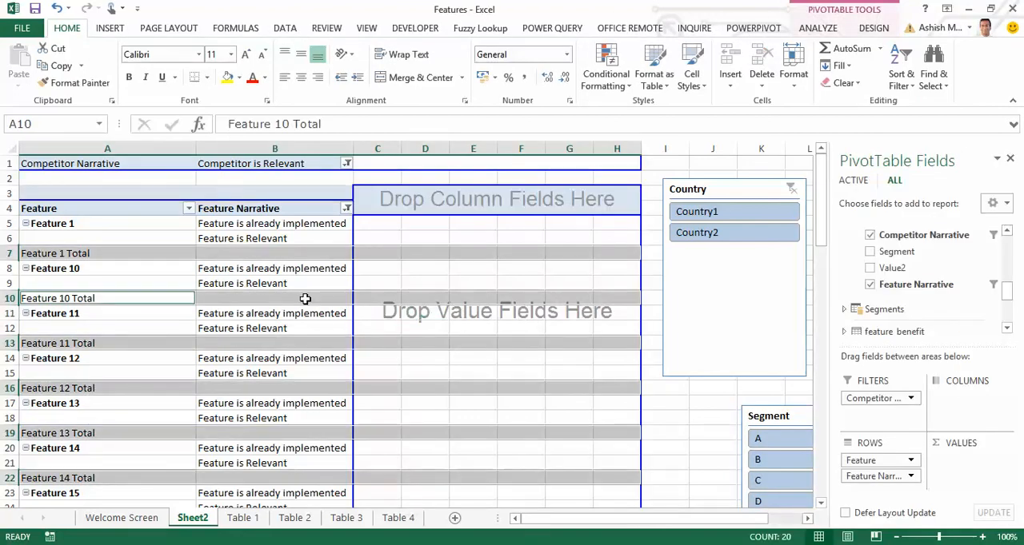
click(22, 252)
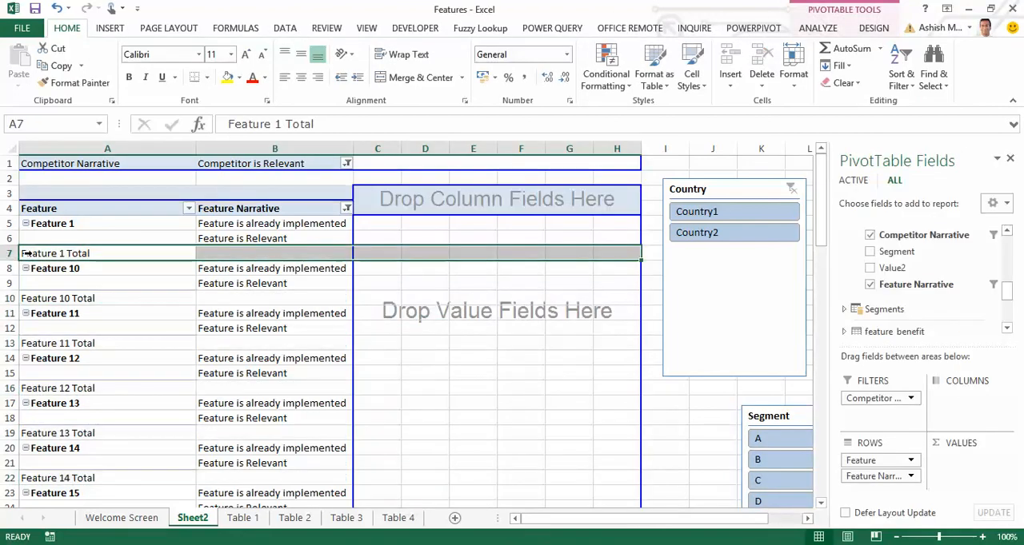
right_click(24, 253)
click(130, 288)
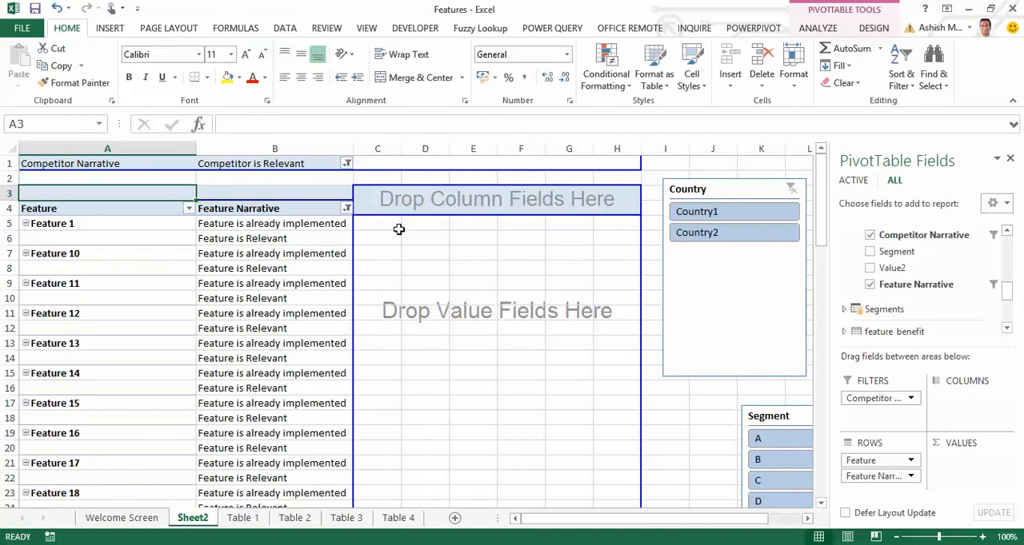
Add Final Table's Formula for feature benefit calculation field to the rows and remove the Feature Narrative subtotals.
drag(1007, 292, 1021, 263)
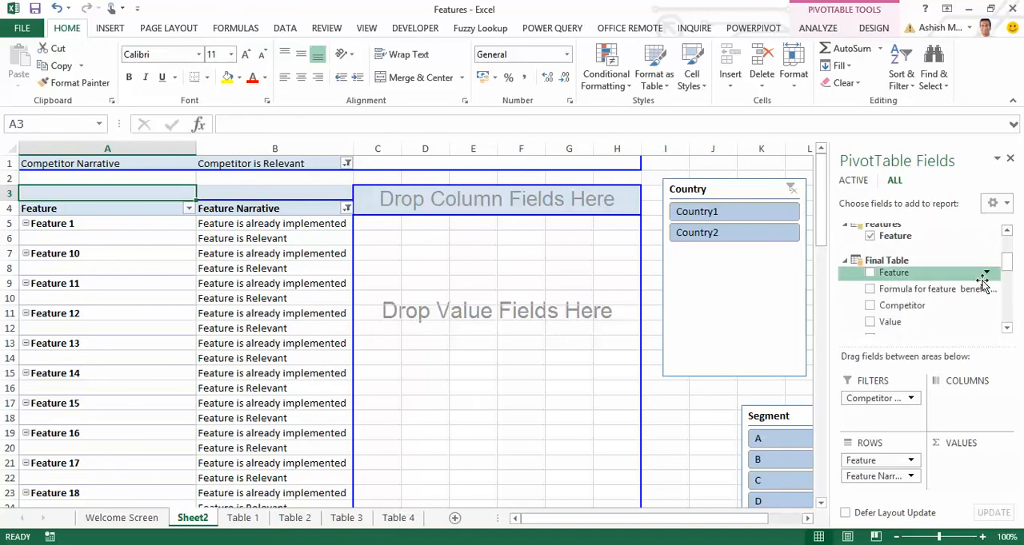
drag(971, 288, 910, 497)
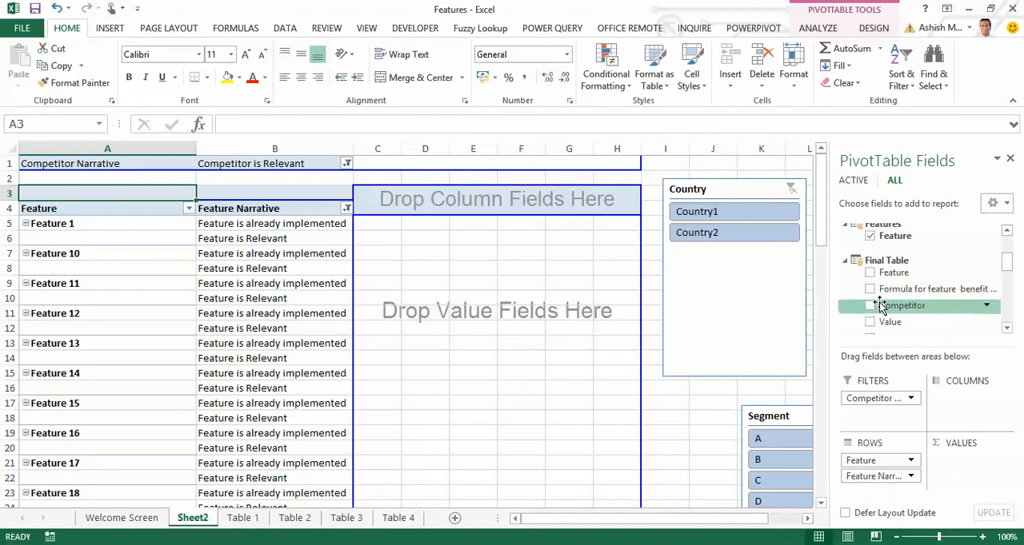
drag(936, 289, 923, 310)
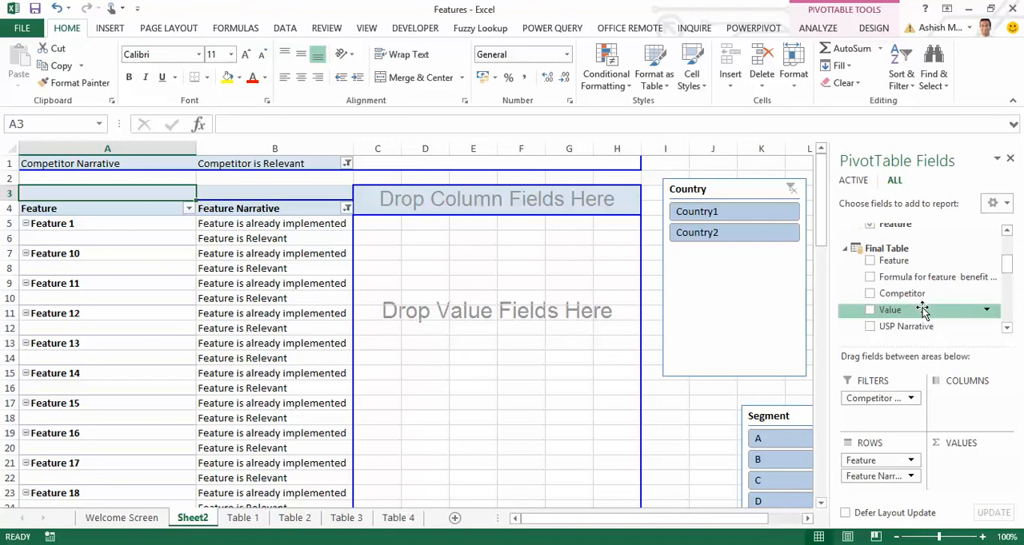
click(870, 276)
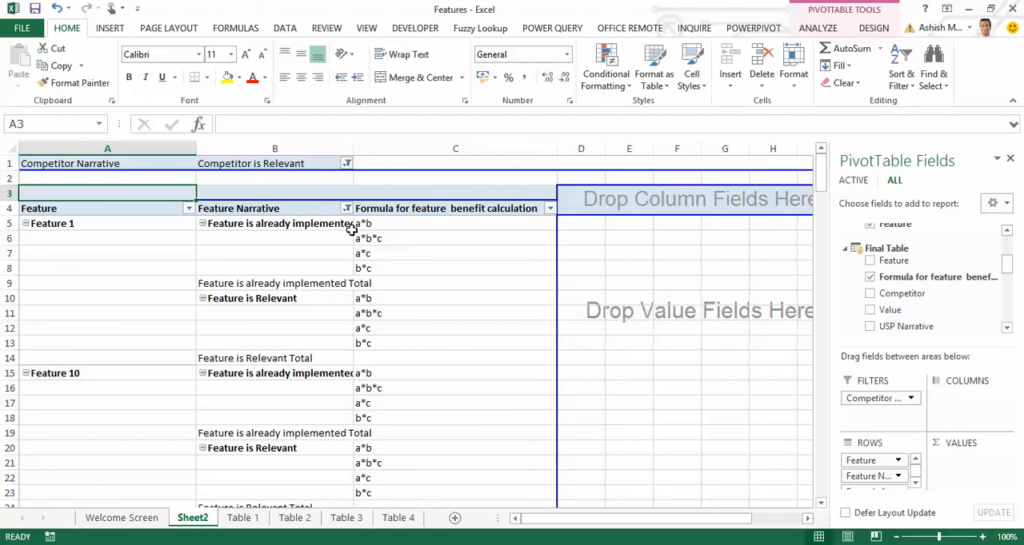
right_click(210, 285)
click(280, 290)
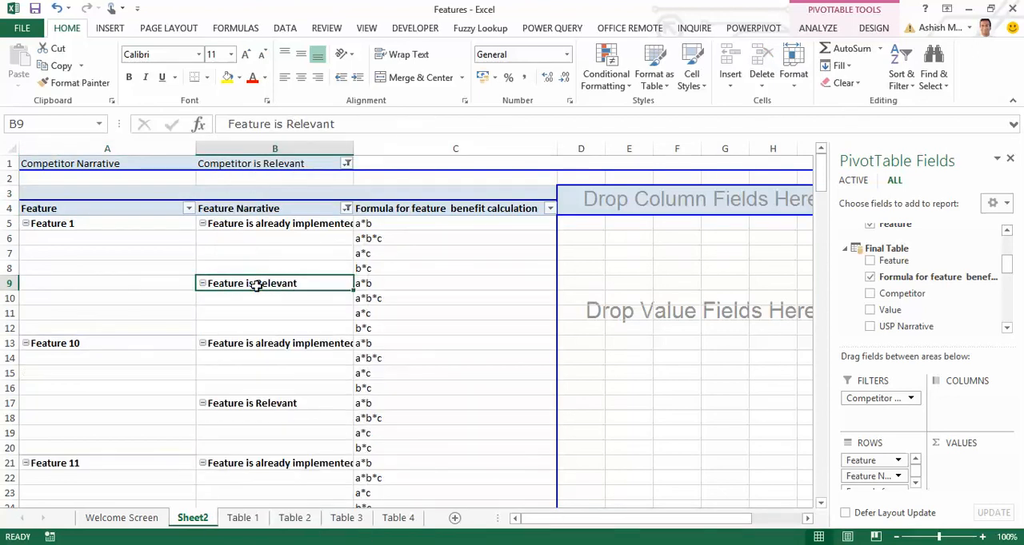
Add the Competitors field from the Competitors lookup table to the PivotTable columns and select the Competitor Narrative label cell.
click(685, 240)
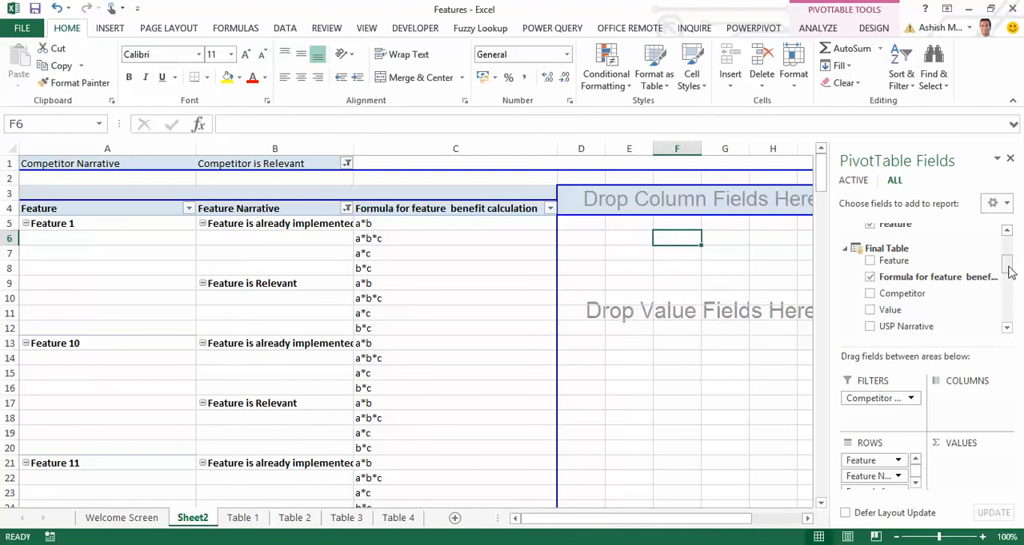
drag(1009, 272, 1012, 253)
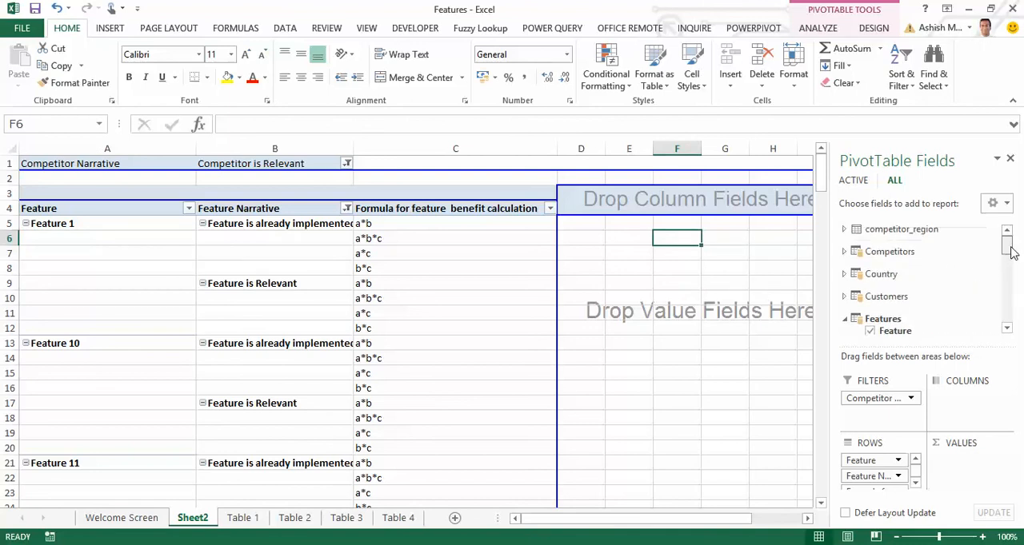
click(844, 251)
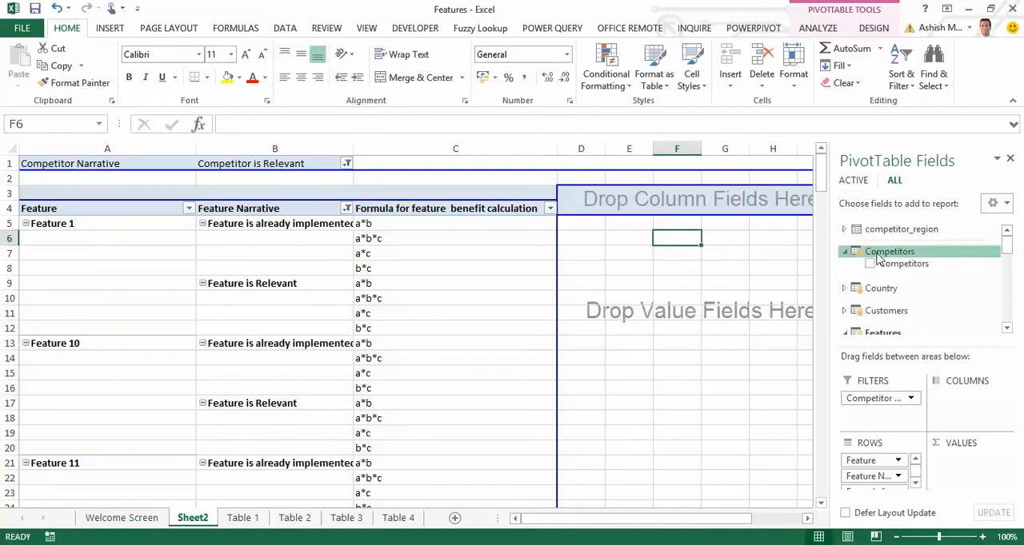
drag(904, 264, 977, 404)
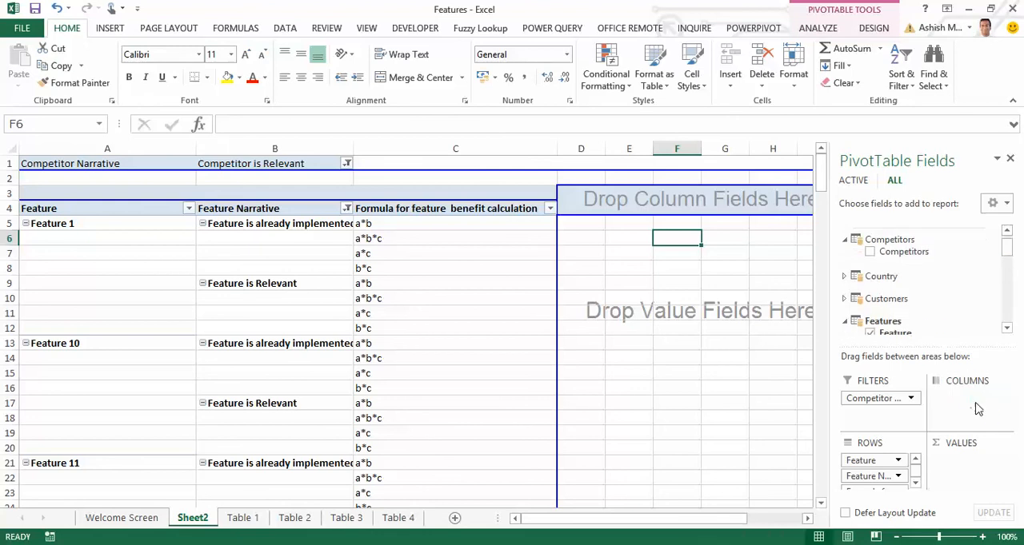
mouse_move(600, 525)
mouse_down()
mouse_move(709, 525)
mouse_move(591, 524)
mouse_up()
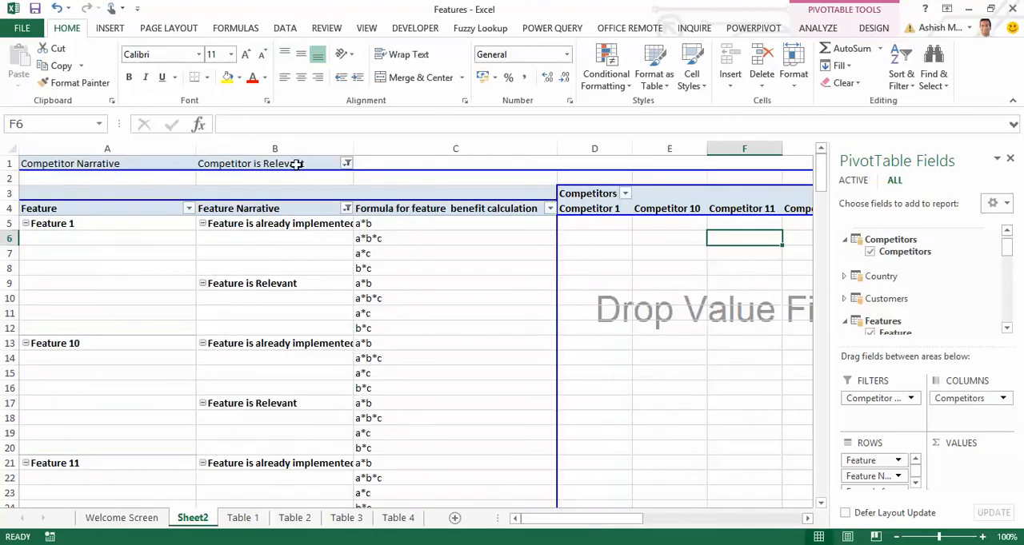
click(69, 165)
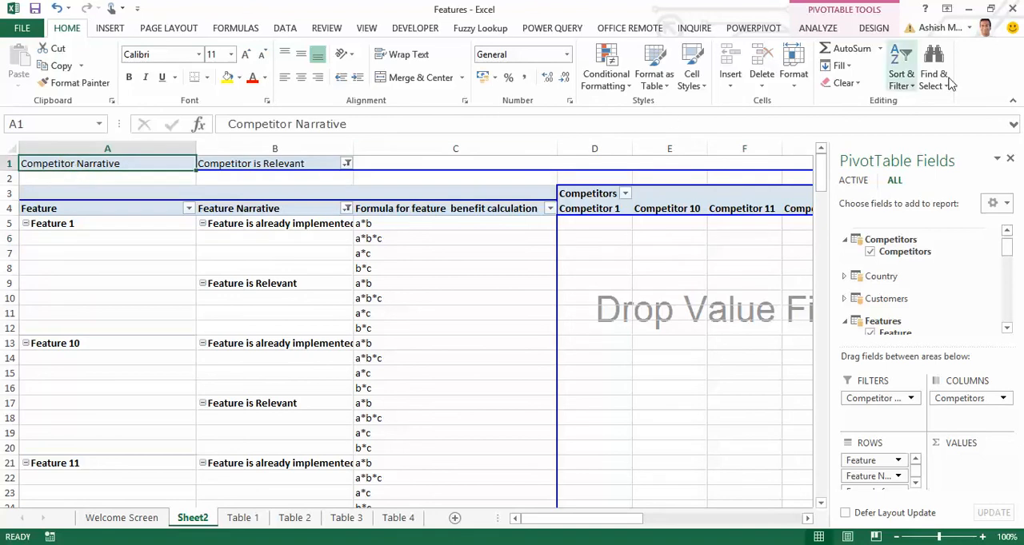
Move the PivotTable down to cell A9 of the existing worksheet Sheet2 to free rows above it.
click(839, 30)
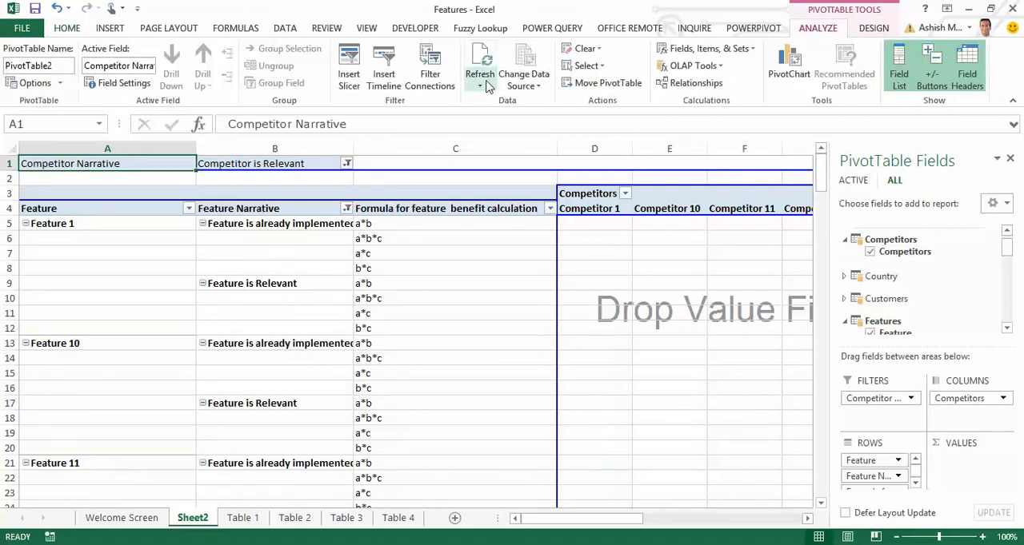
click(586, 90)
key(Down)
key(Down)
key(Down)
key(Down)
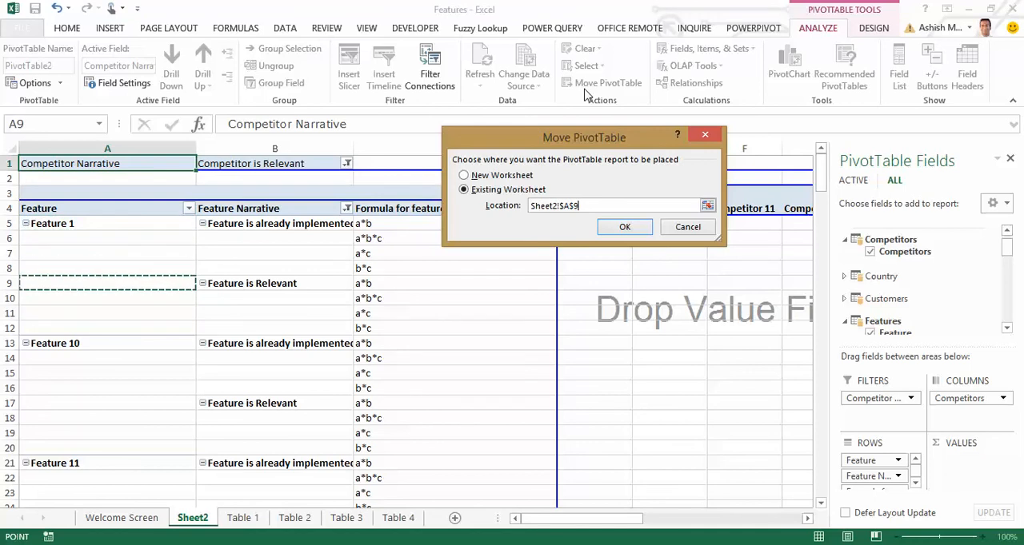
key(Return)
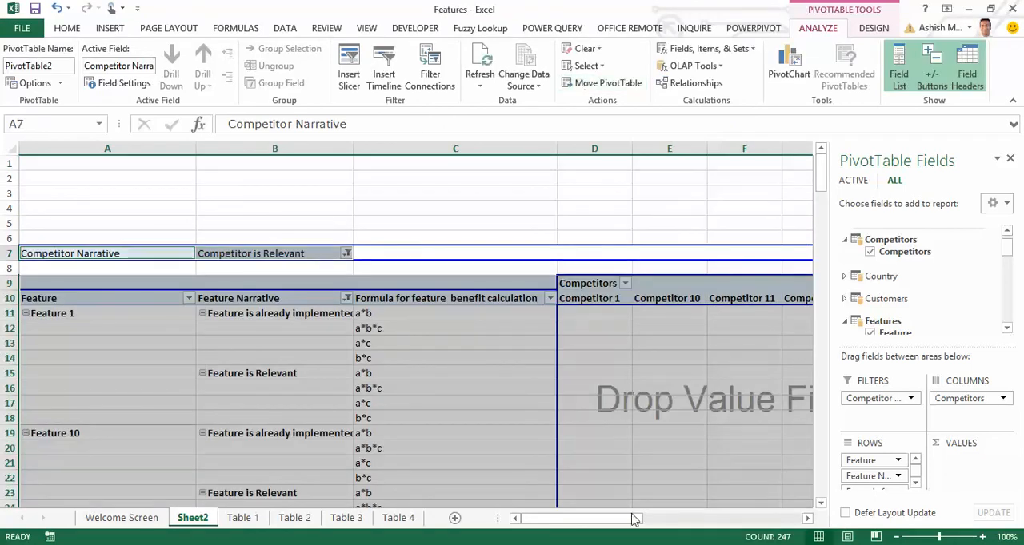
Place the Country slicer above the PivotTable in column A and shorten it to fit rows 1 to 5.
drag(608, 520, 635, 486)
drag(448, 279, 133, 178)
drag(743, 521, 680, 521)
drag(704, 256, 92, 251)
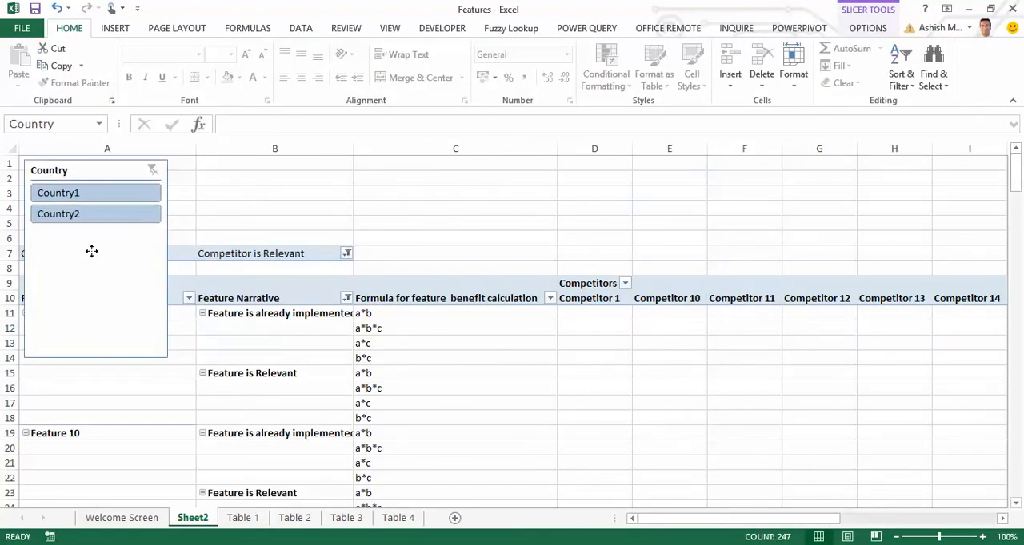
drag(96, 357, 107, 232)
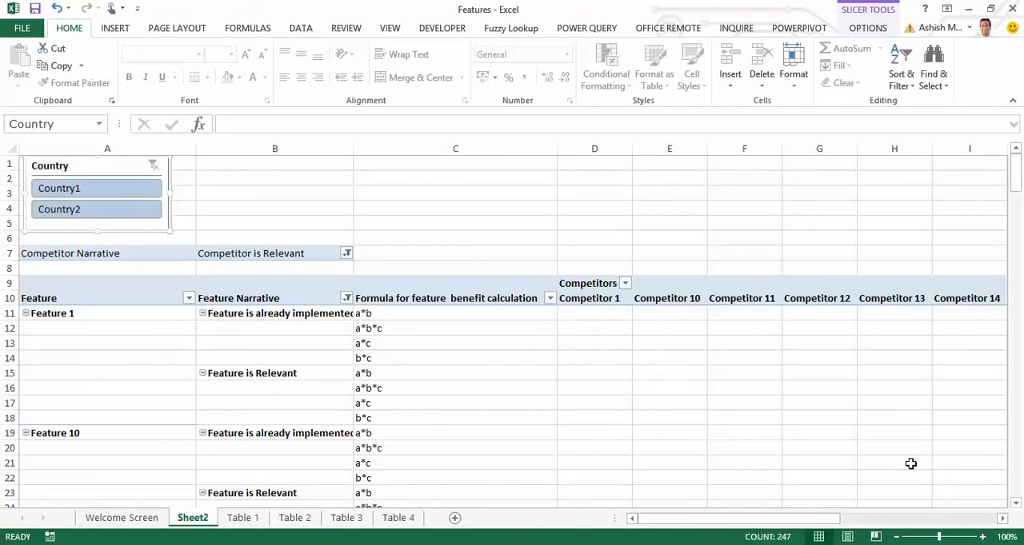
Shorten the Customers slicer to fit its five items and place it directly beside the Country slicer.
drag(1015, 176, 1015, 224)
drag(745, 519, 852, 518)
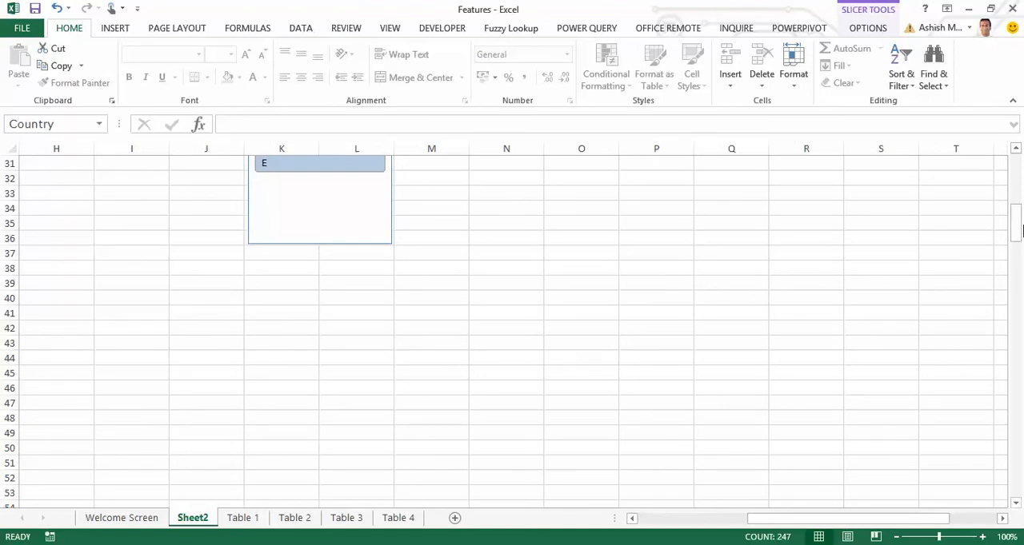
drag(1018, 230, 1014, 171)
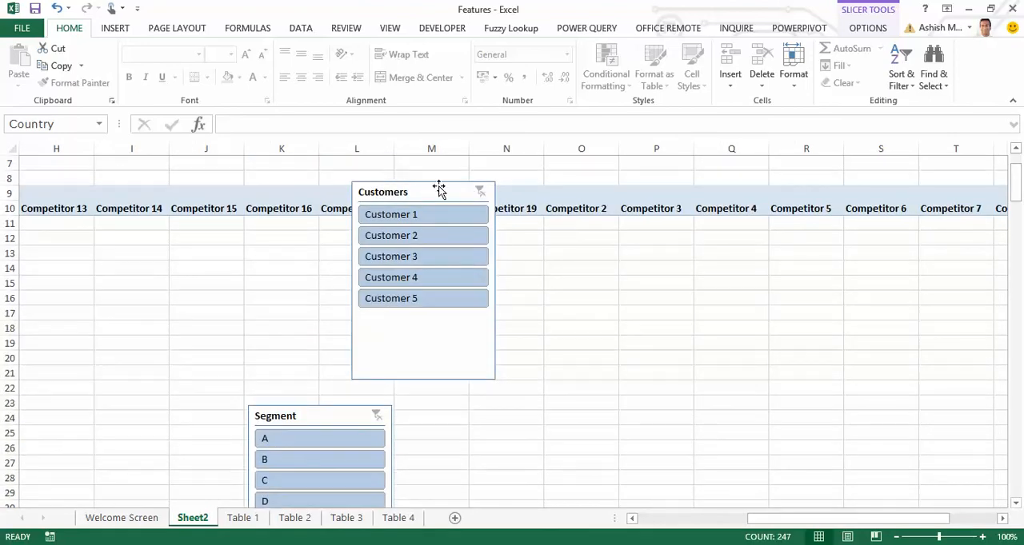
drag(439, 188, 104, 164)
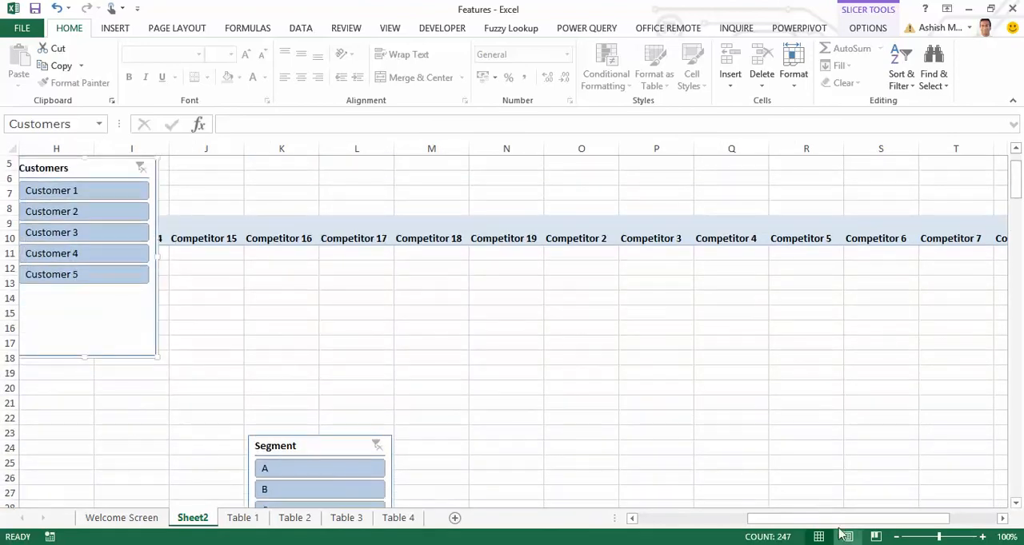
drag(839, 519, 732, 520)
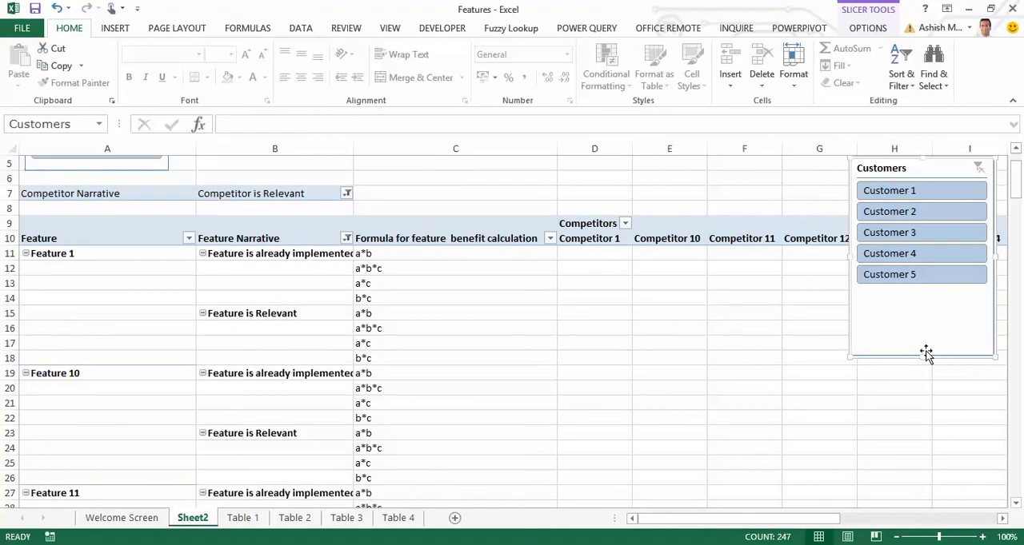
drag(924, 359, 928, 293)
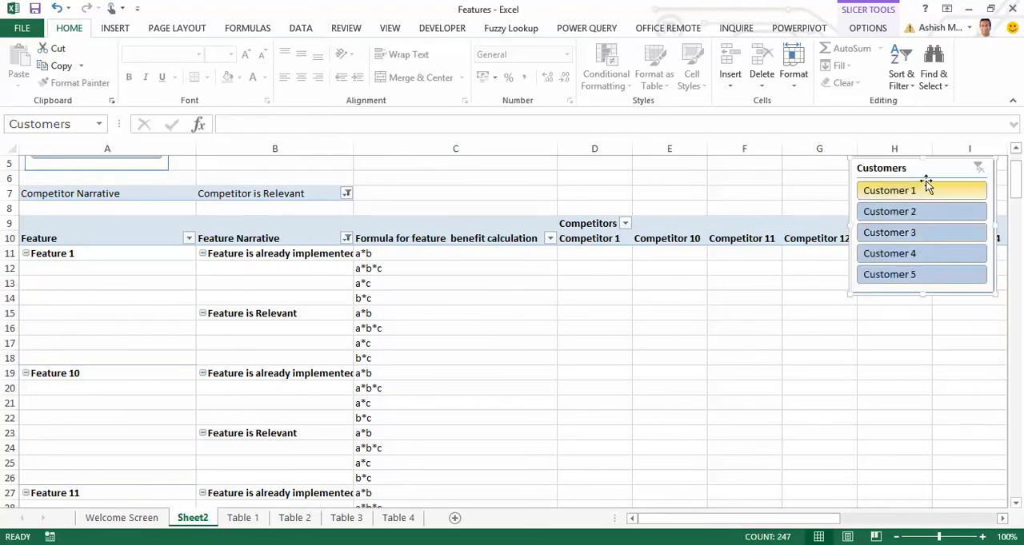
drag(926, 174, 282, 165)
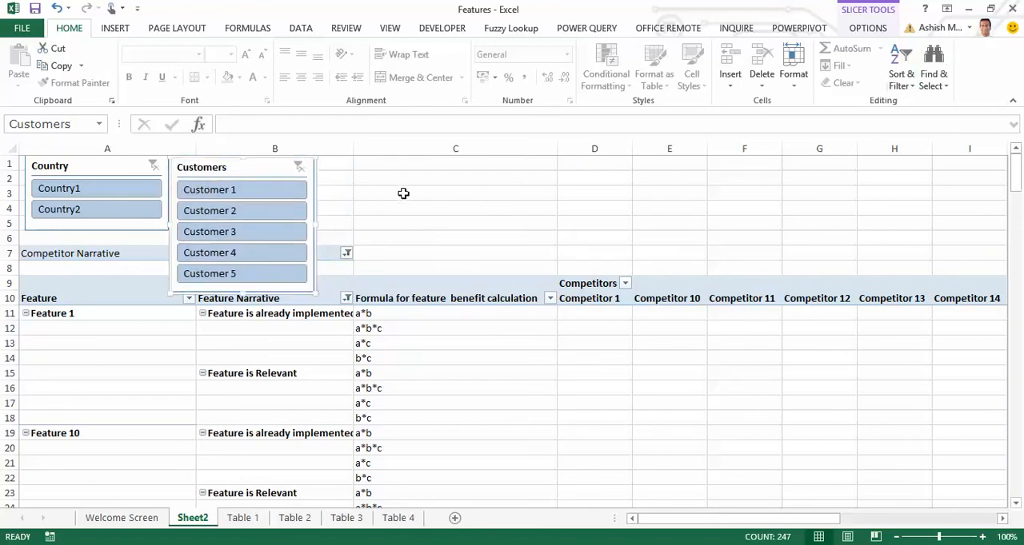
Arrange the Customers slicer in 4 columns and resize it to about 11 cm wide and 2.6 cm high.
click(868, 28)
click(790, 45)
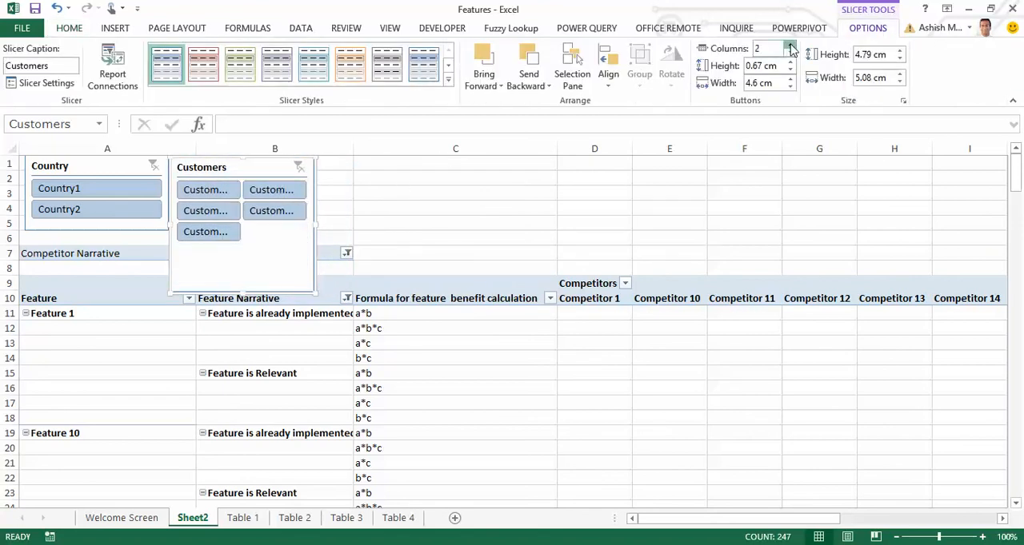
click(790, 45)
click(790, 45)
drag(315, 224, 483, 223)
drag(327, 292, 335, 230)
click(592, 209)
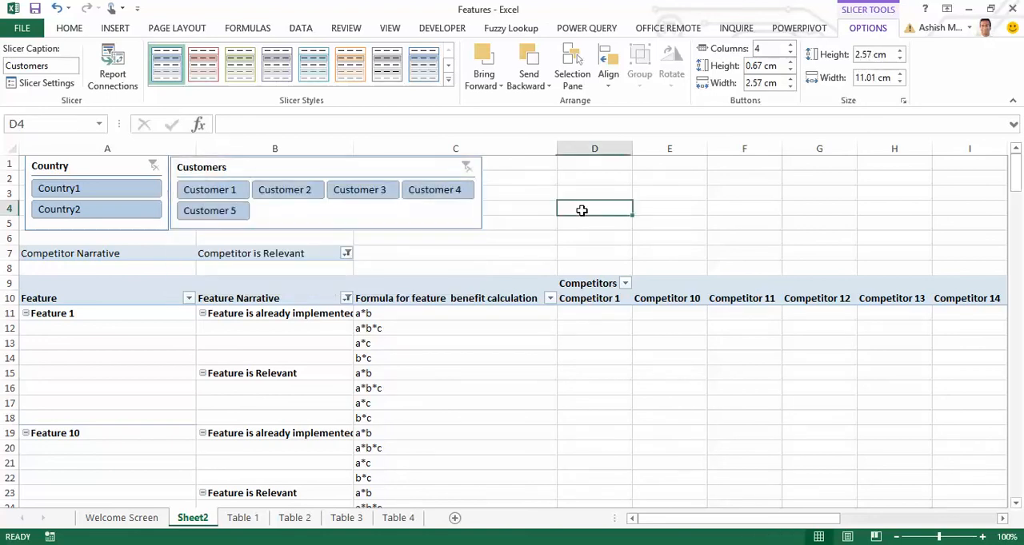
Move the Segment slicer up to row 1, directly beside the Customers slicer.
drag(779, 519, 883, 528)
scroll(551, 438, down, 3)
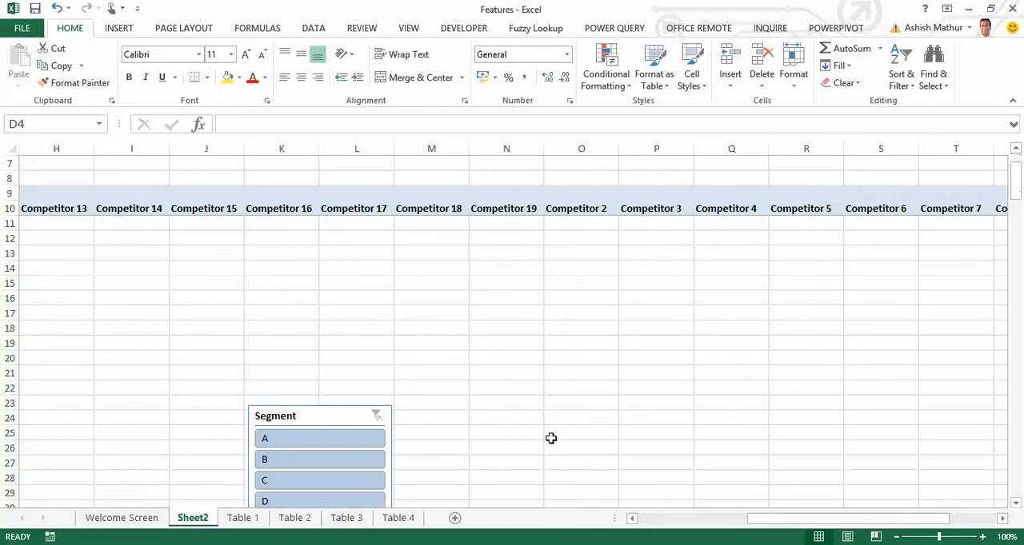
drag(315, 369, 115, 152)
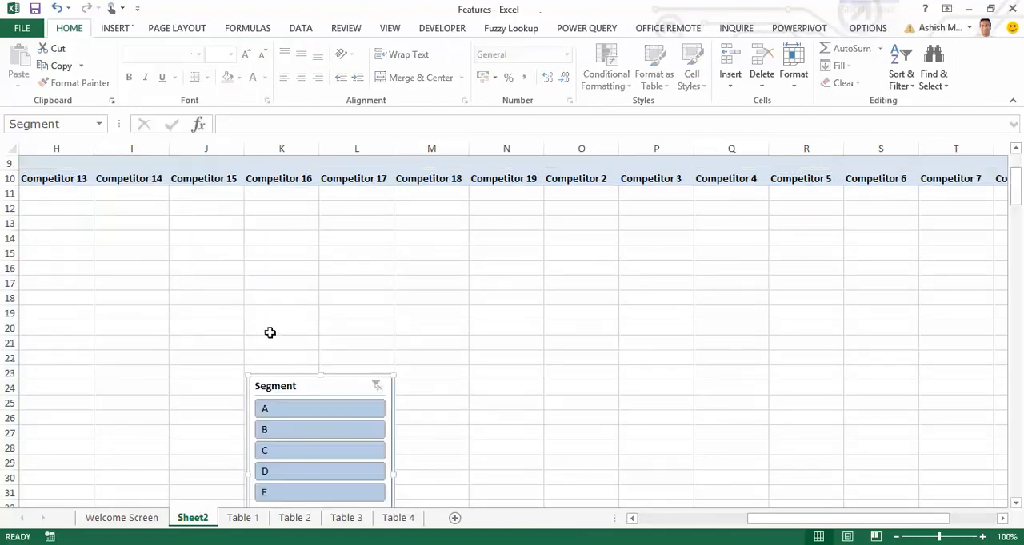
drag(352, 381, 117, 168)
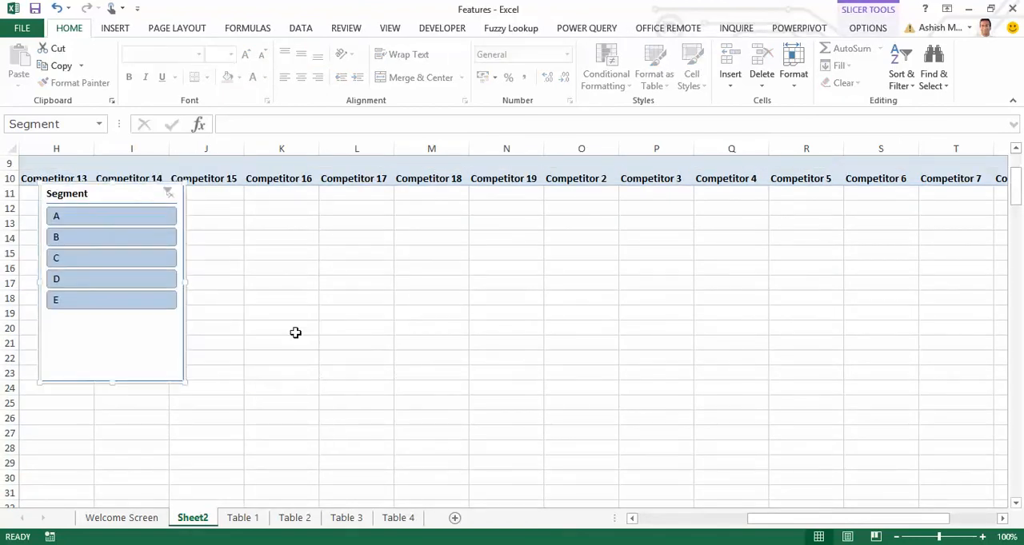
click(666, 519)
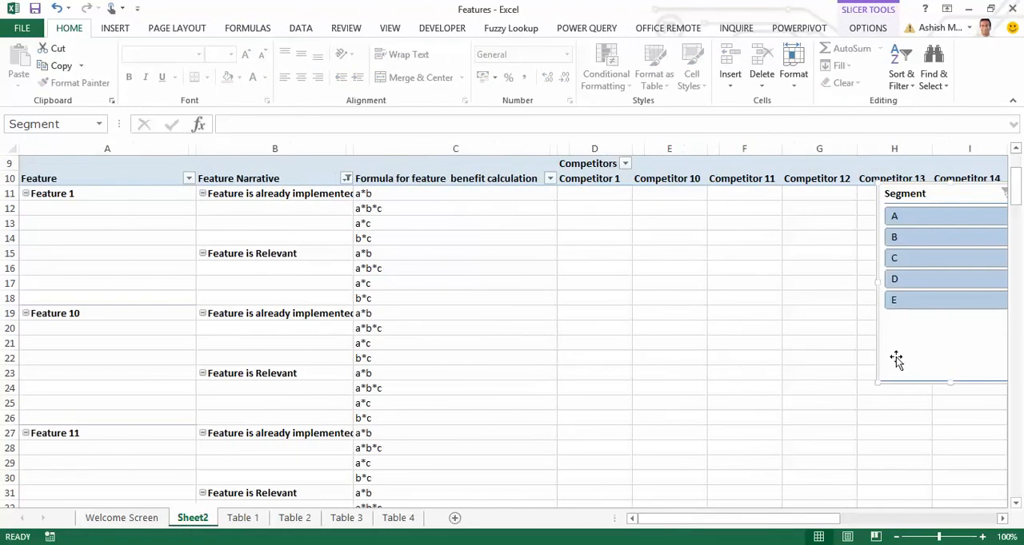
drag(966, 339, 489, 331)
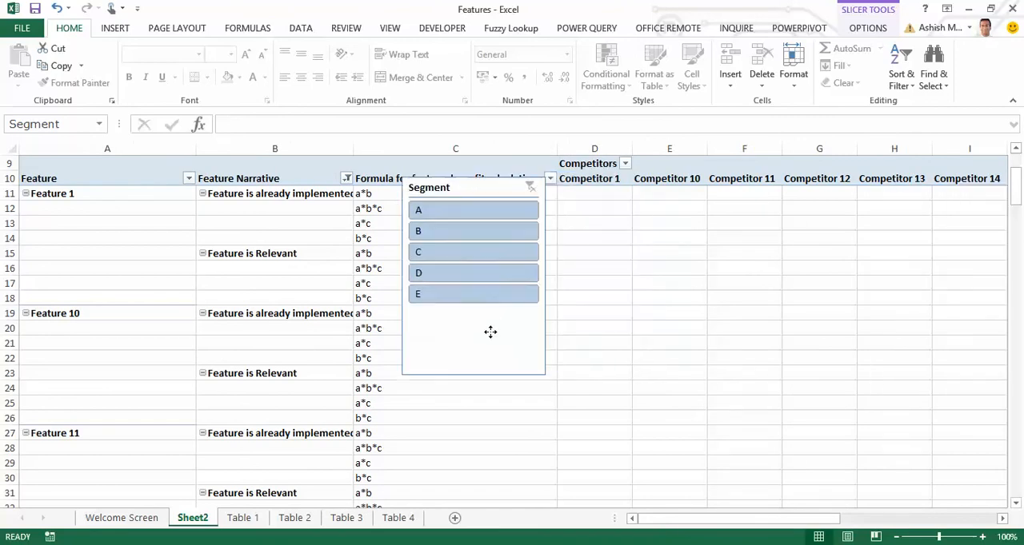
scroll(1015, 231, up, 3)
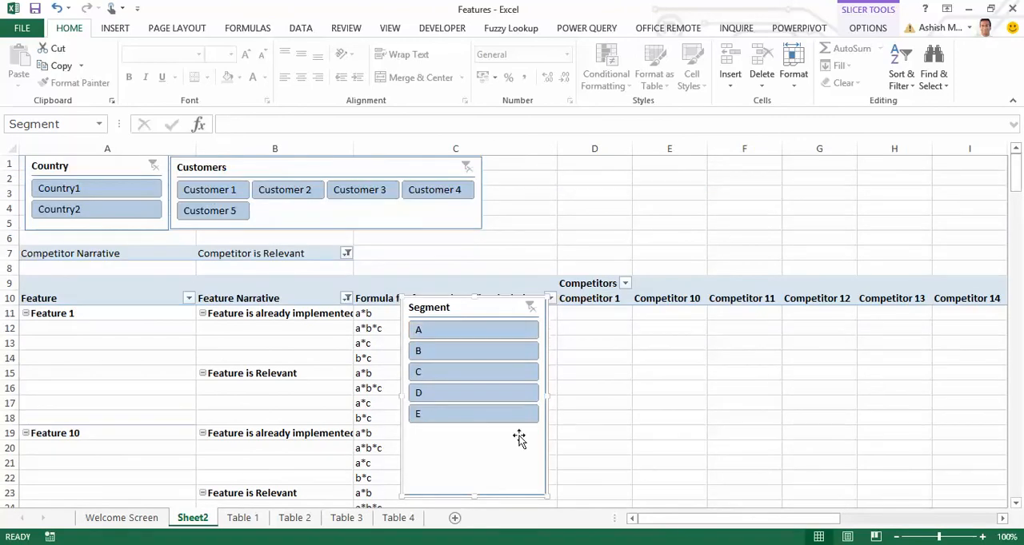
drag(509, 458, 590, 315)
Arrange the Segment slicer in 4 columns, resize it to about 8.6 cm wide and 2.5 cm high, and reselect the PivotTable.
click(867, 28)
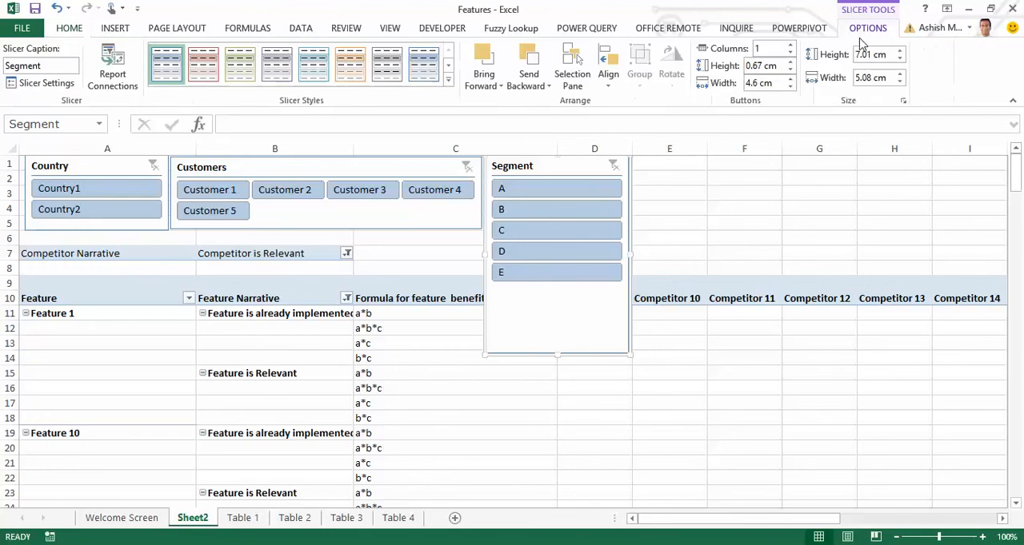
click(790, 45)
click(790, 45)
click(790, 45)
drag(631, 254, 728, 254)
drag(605, 357, 625, 228)
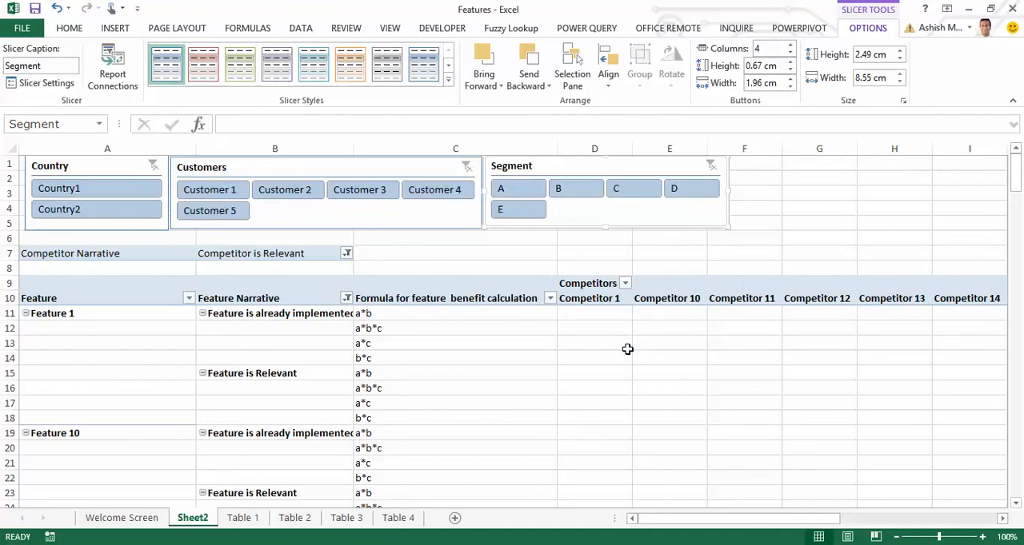
click(627, 346)
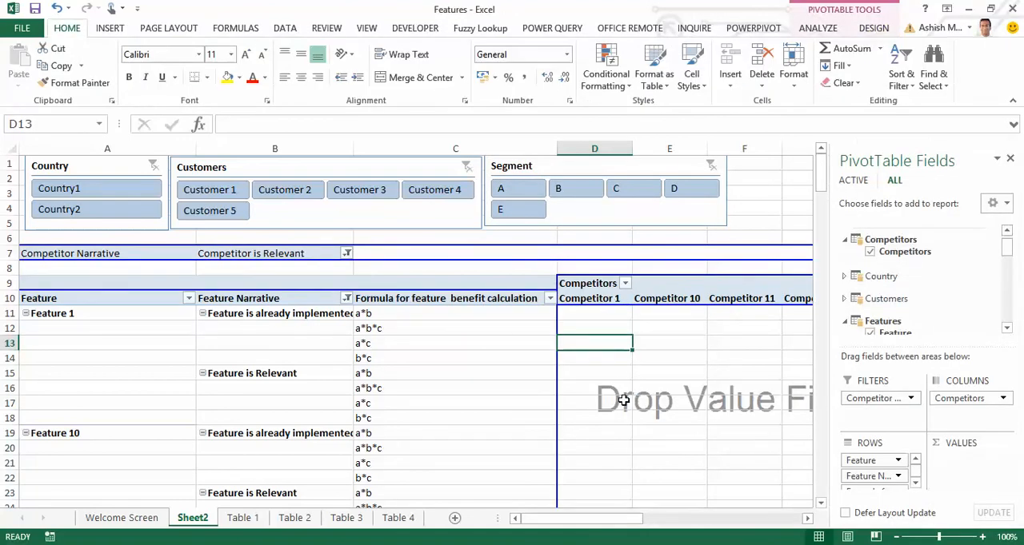